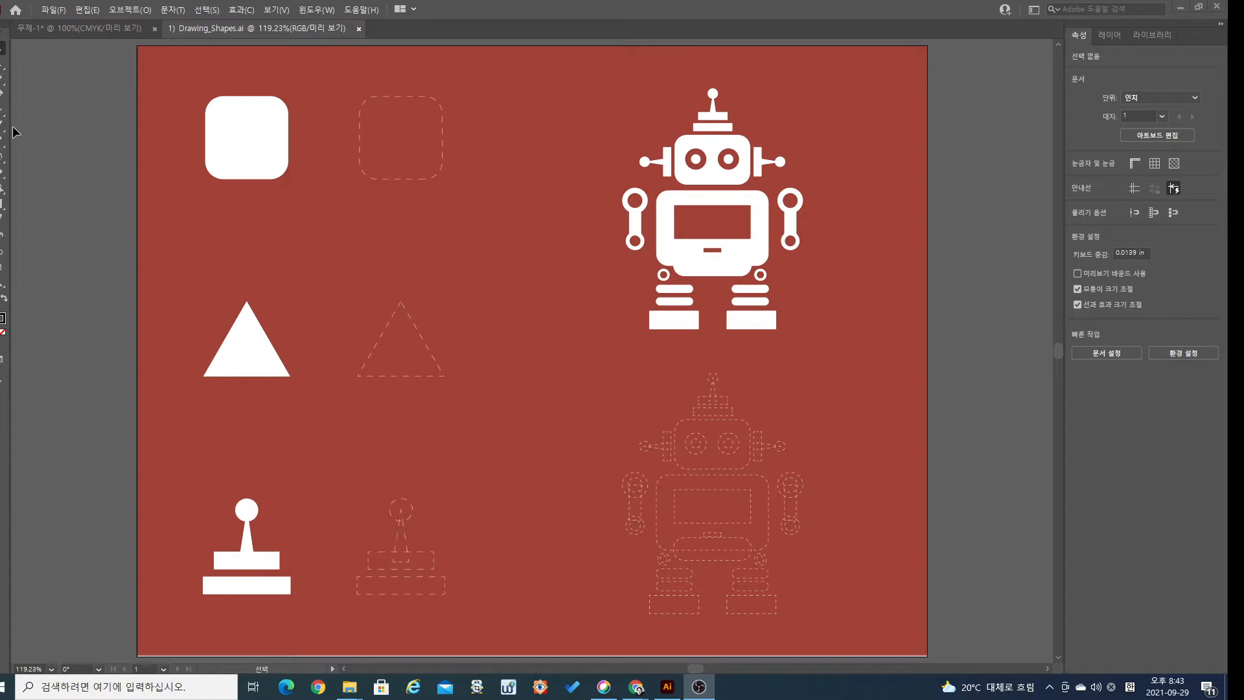
- Activate the Rectangle tool for drawing over the dashed rounded-square outline
click(4, 110)
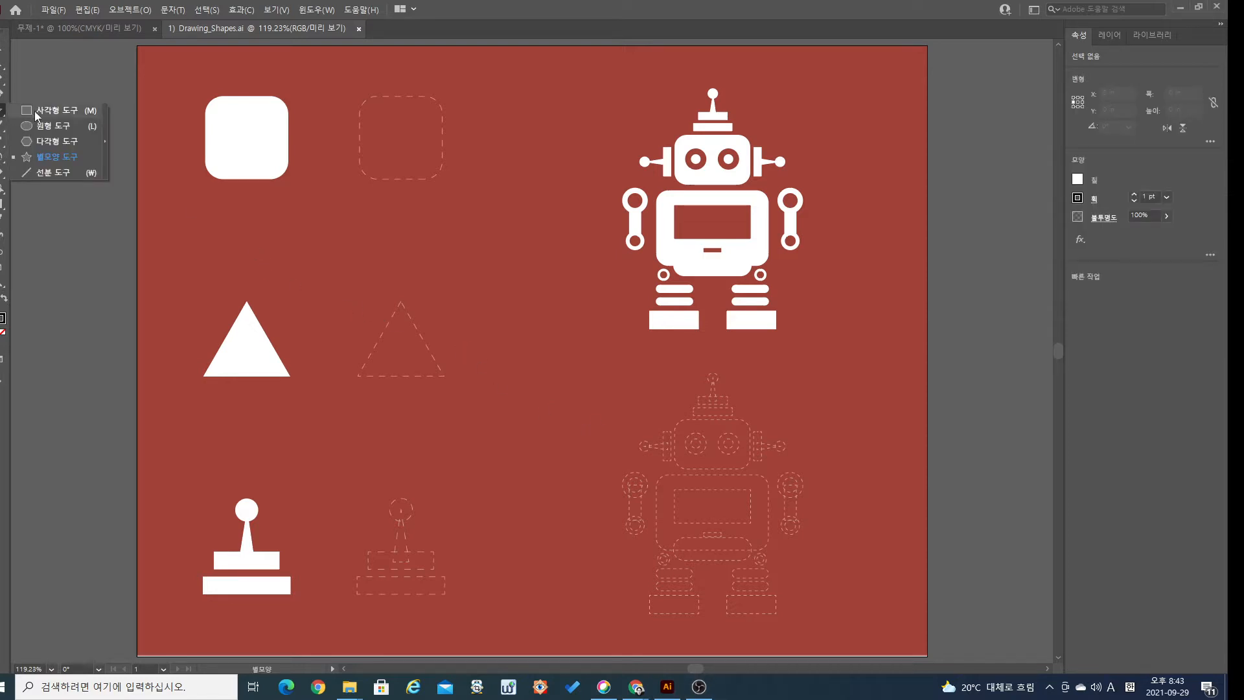
click(35, 113)
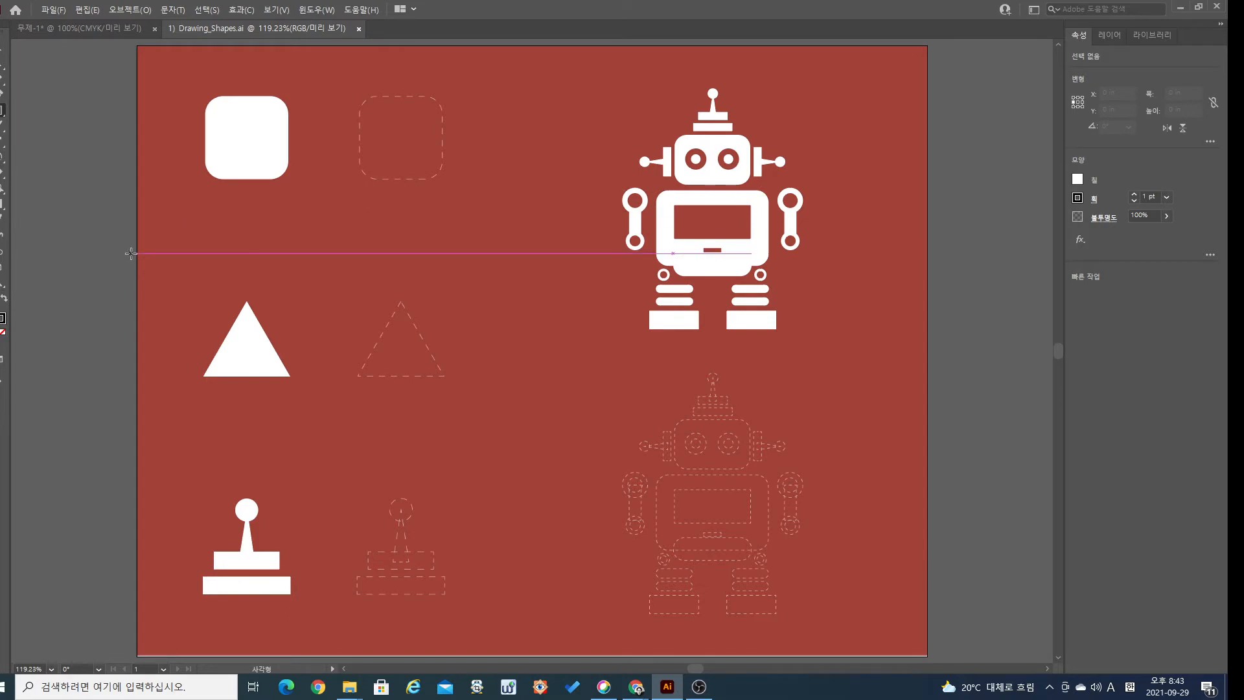
click(3, 116)
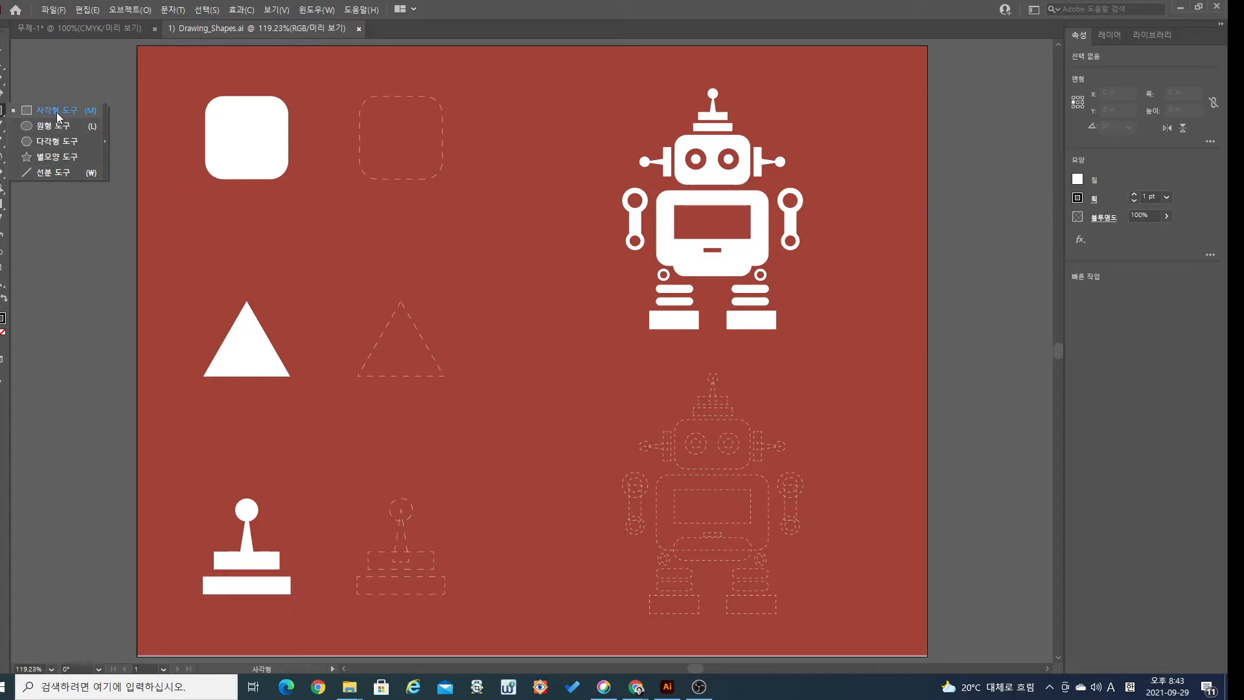
click(2, 384)
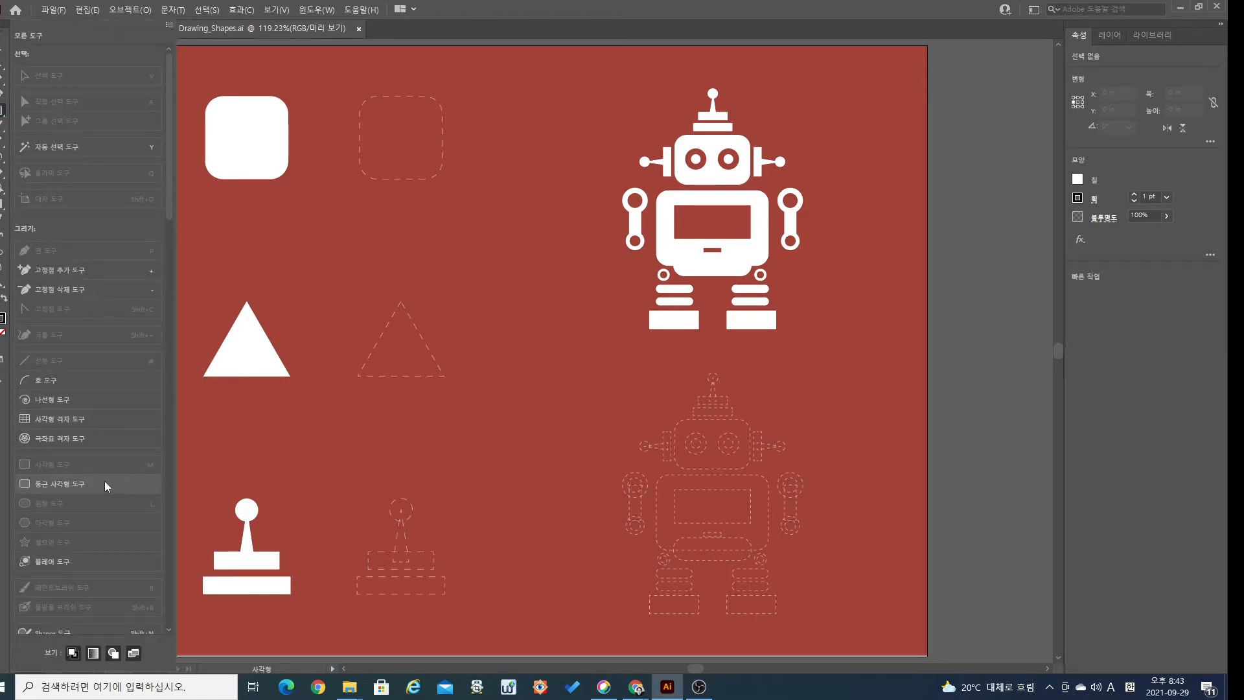
click(366, 231)
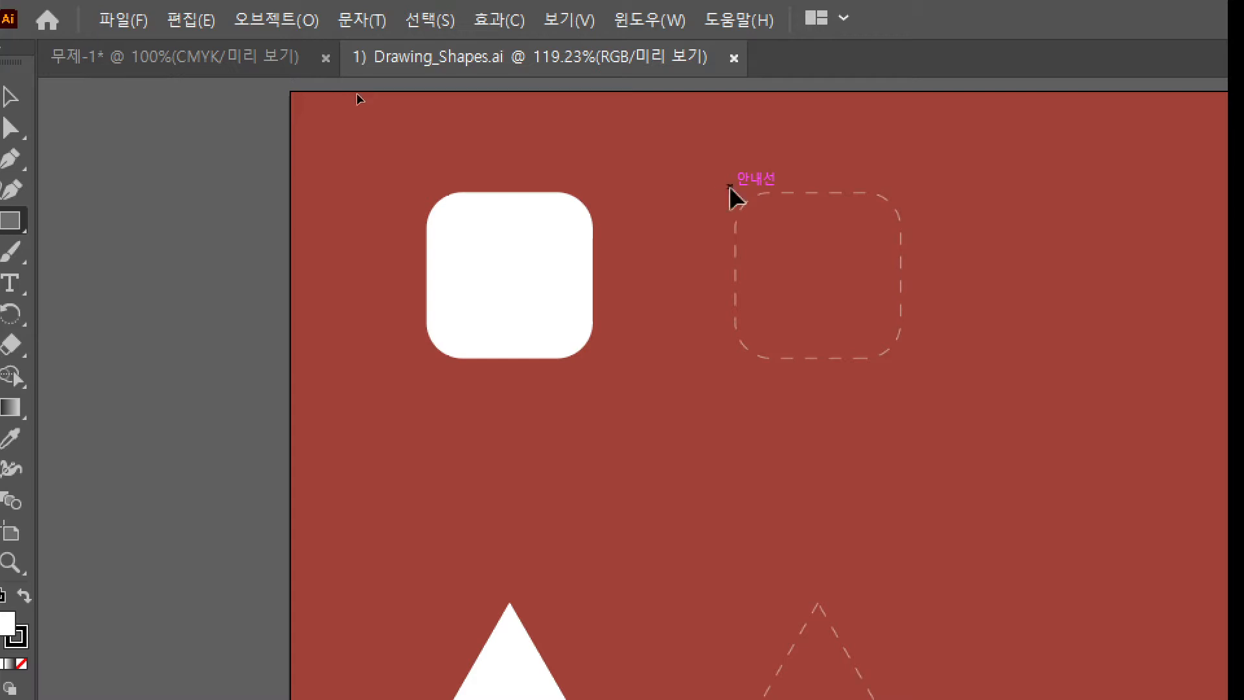
key(ctrl+2)
mouse_move(846, 192)
mouse_down()
mouse_move(730, 190)
mouse_move(738, 275)
mouse_up()
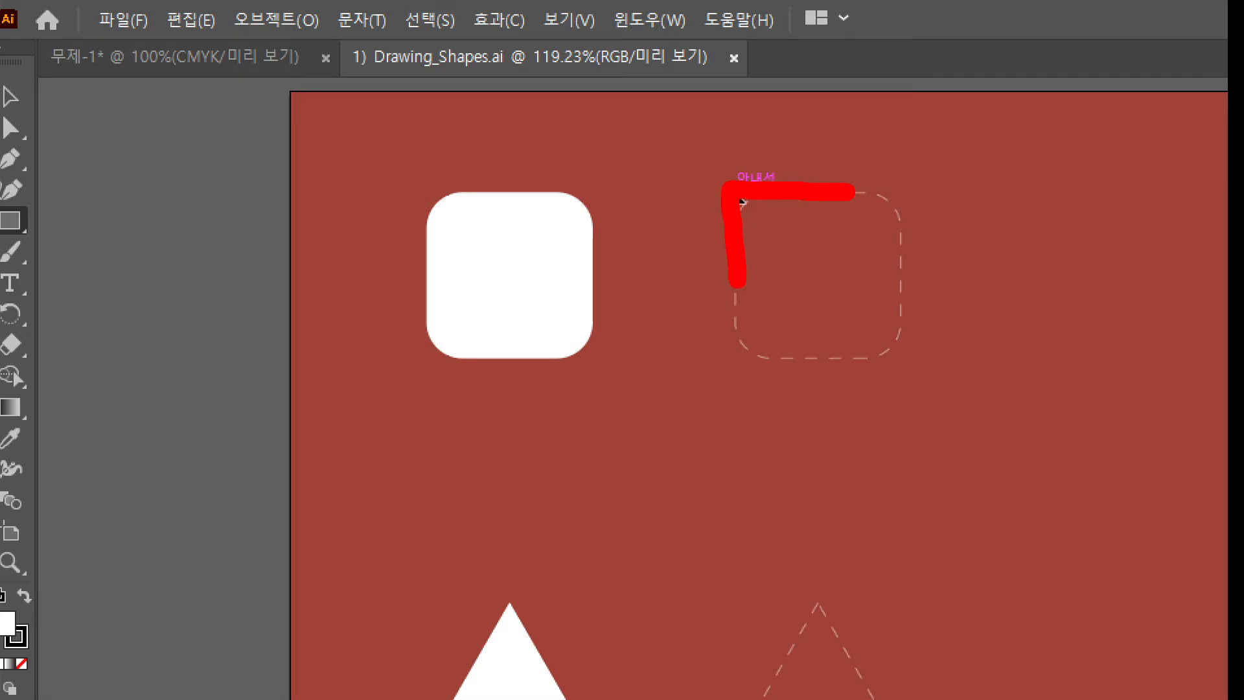
mouse_move(716, 168)
mouse_down()
mouse_move(747, 208)
mouse_move(729, 168)
mouse_up()
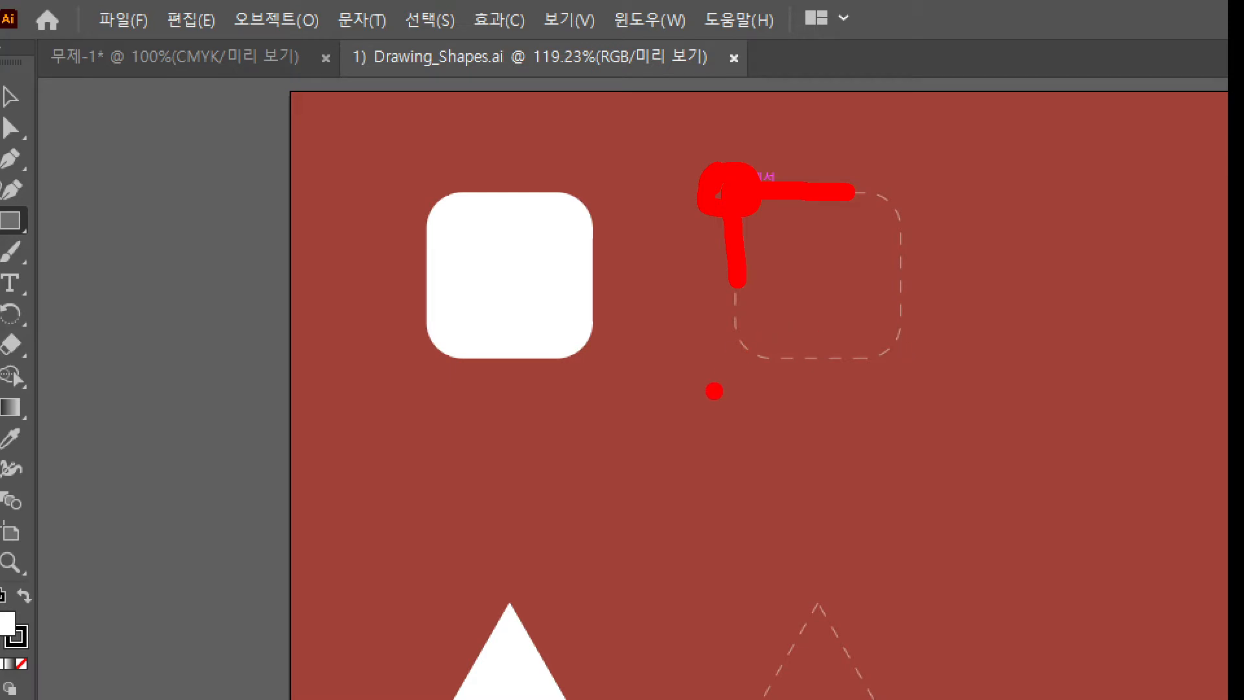
key(Escape)
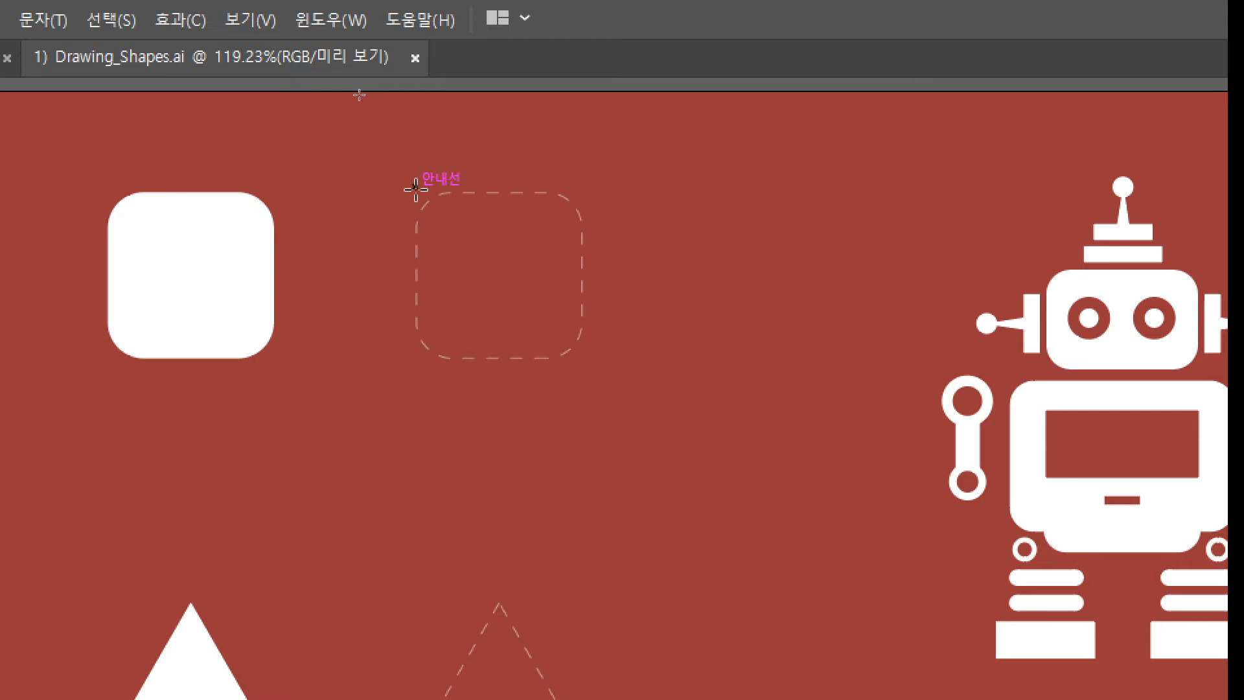
click(415, 189)
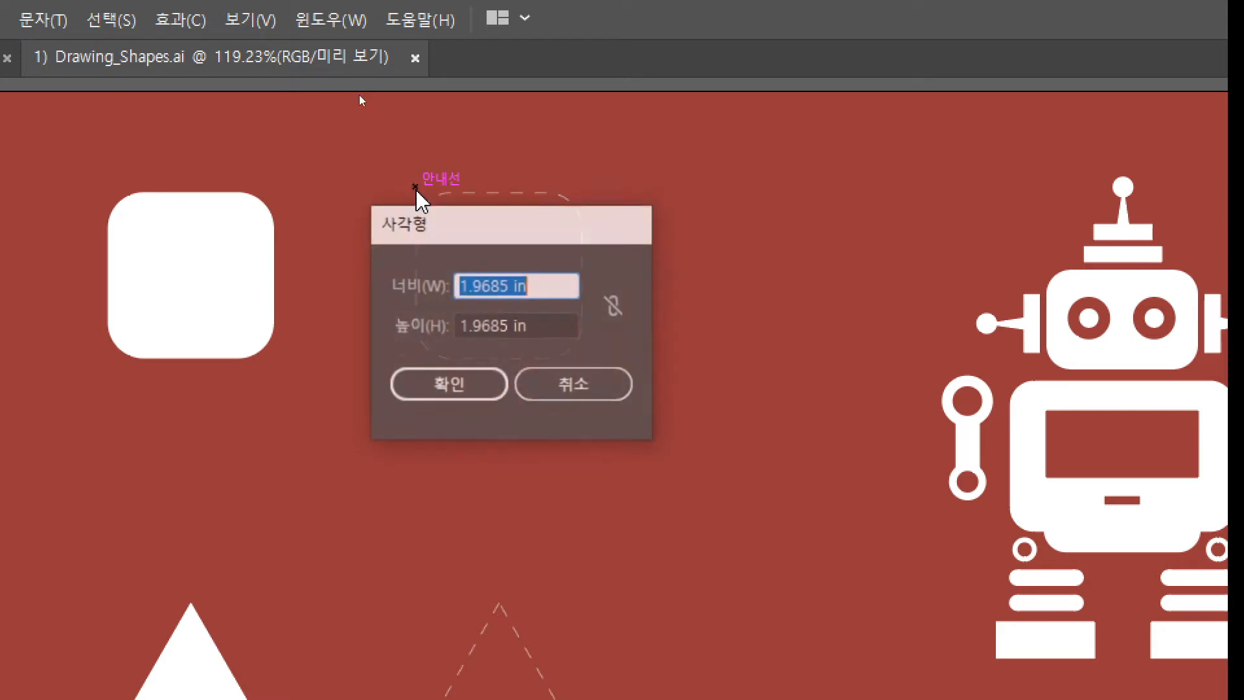
click(568, 385)
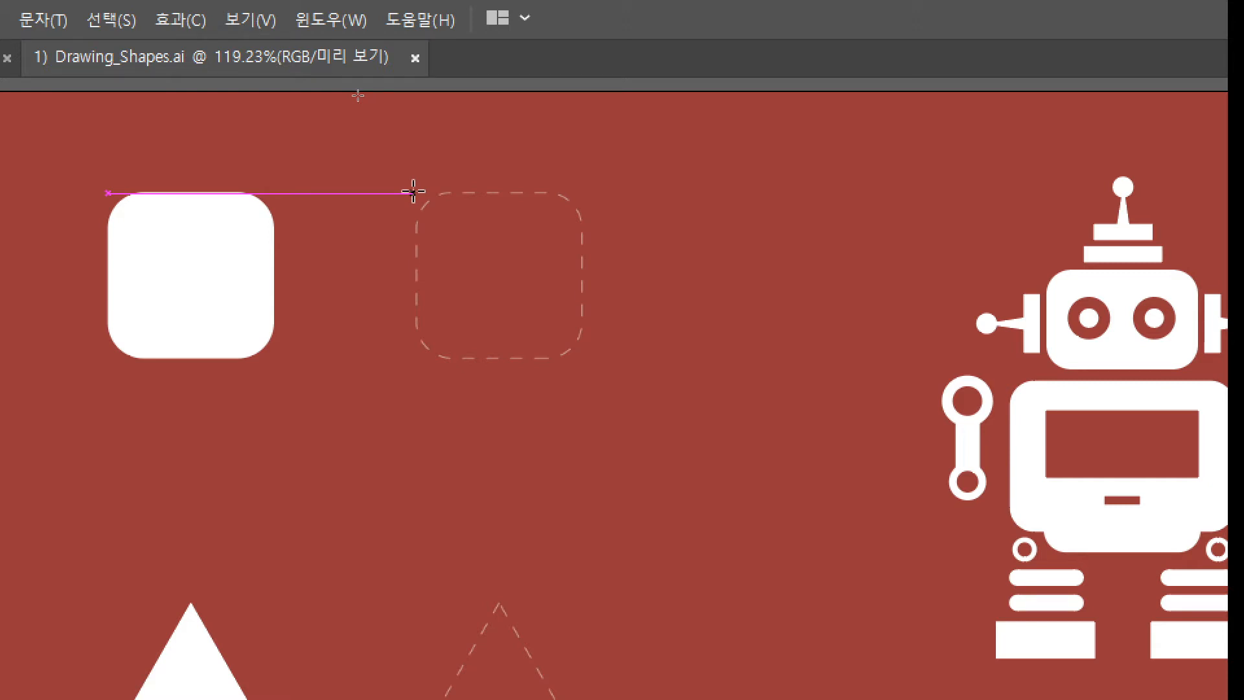
- Draw a rectangle over the dashed rounded-square outline and set its stroke to none
drag(413, 192, 588, 358)
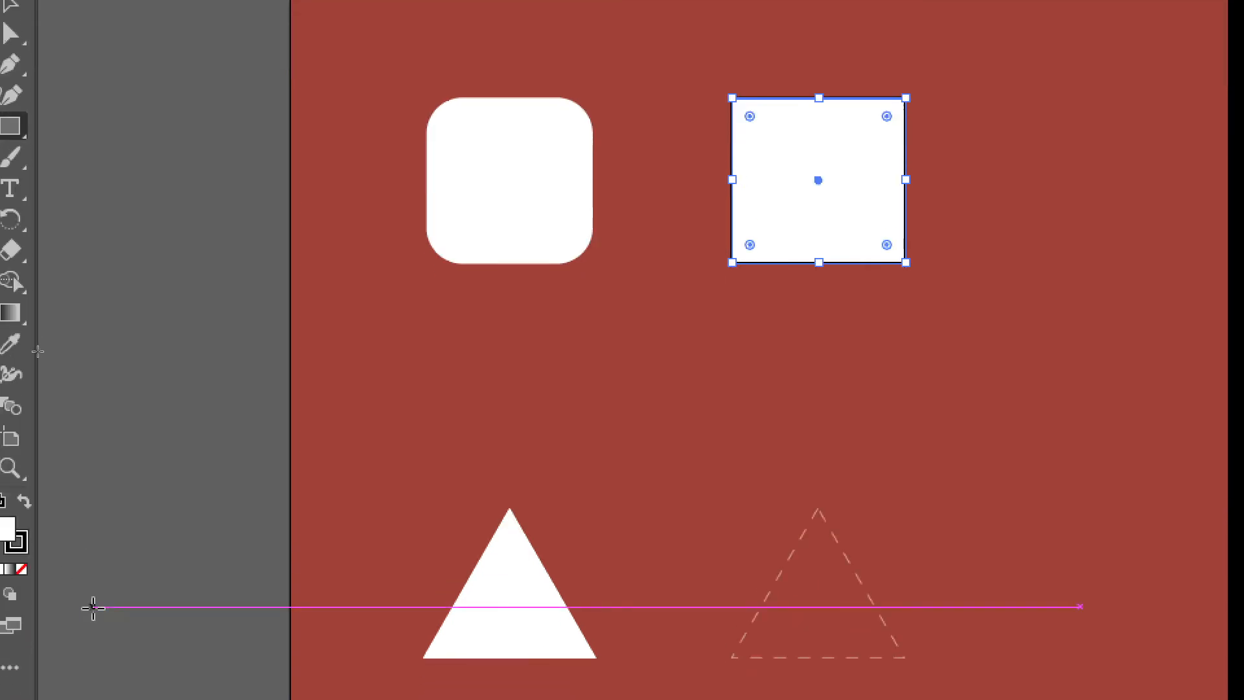
click(24, 551)
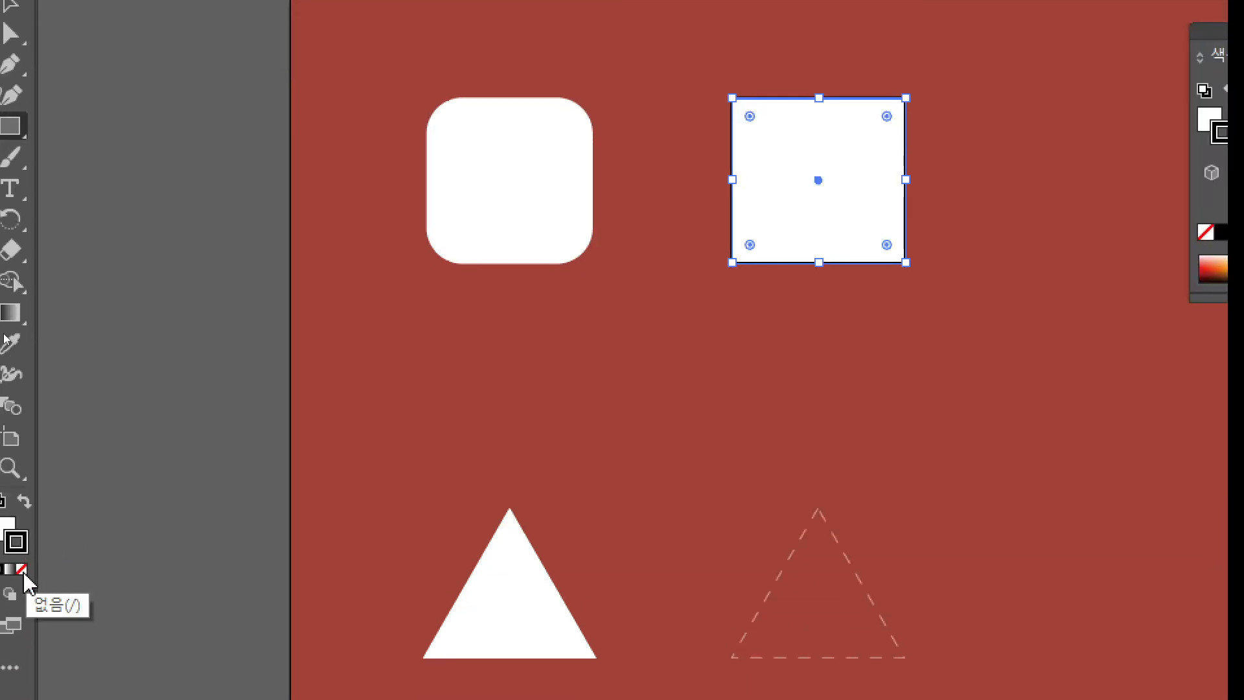
click(23, 572)
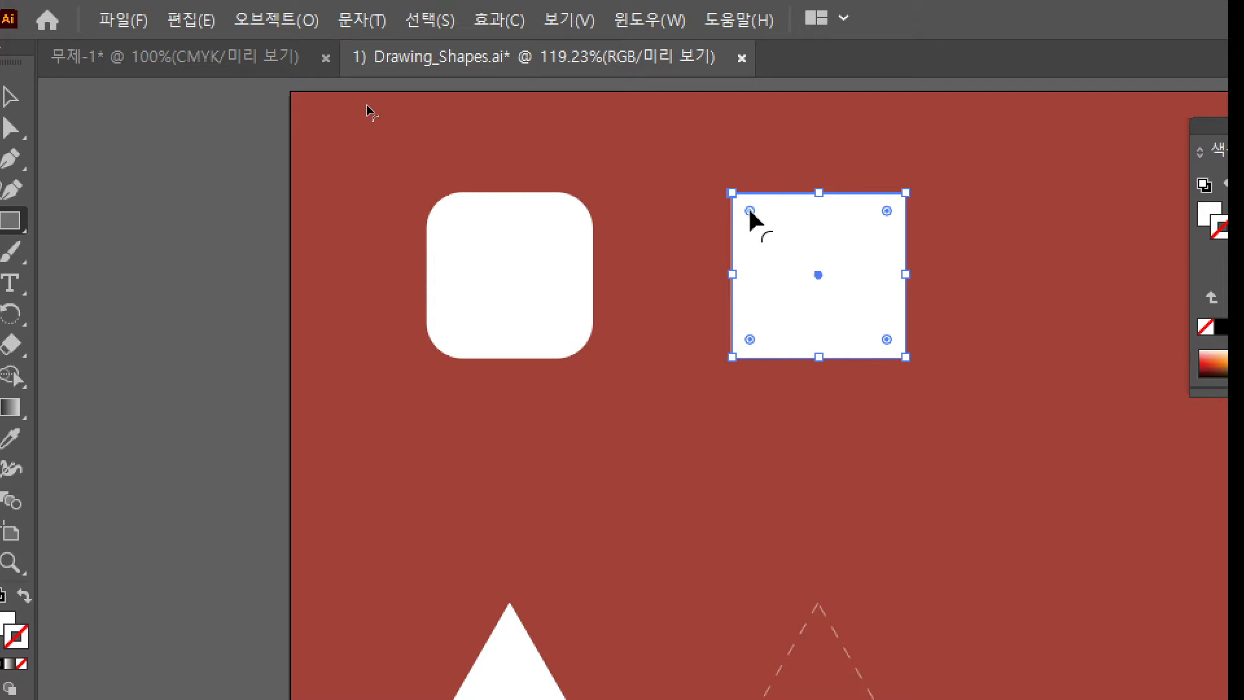
- Round all four corners of the new rectangle to a radius of about 0.27 in
drag(750, 210, 766, 241)
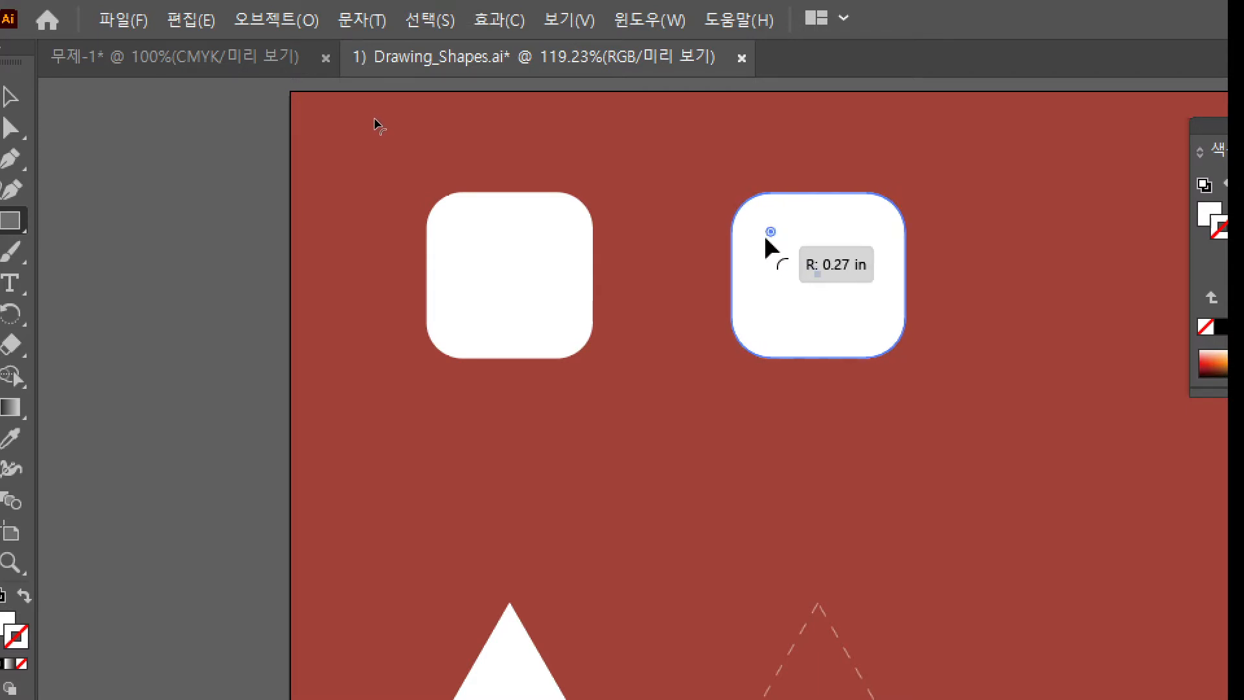
drag(766, 239, 766, 239)
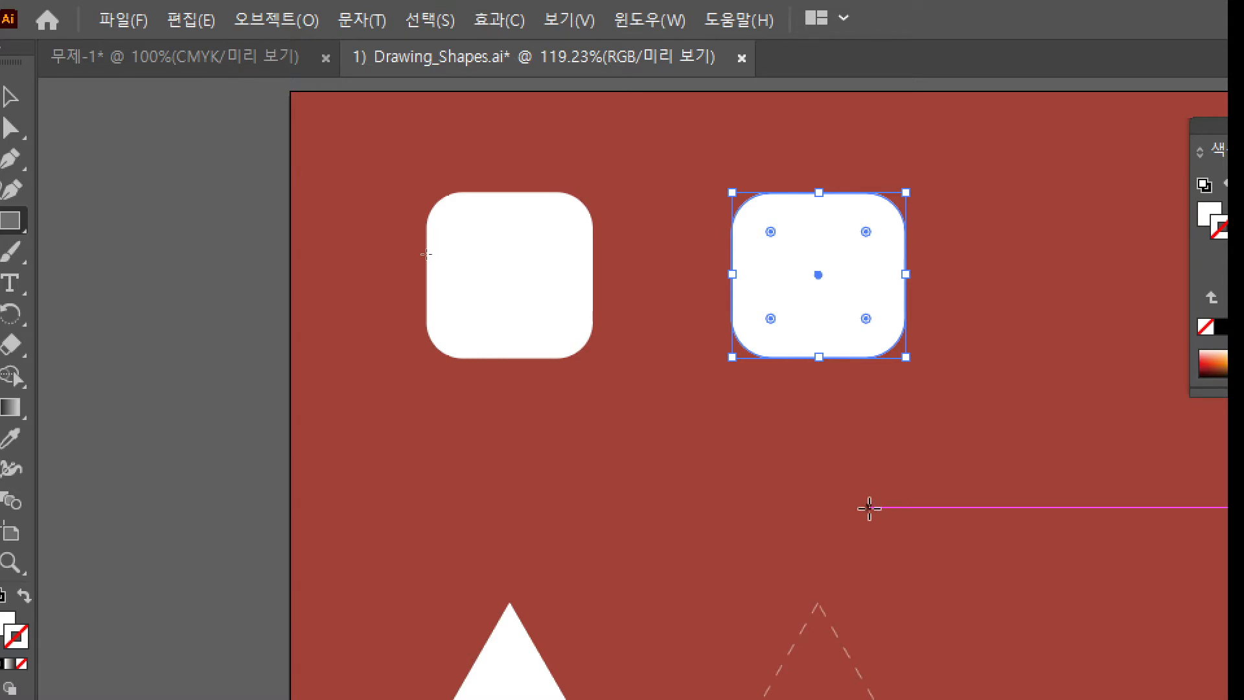
- Create a polygon with a 0.6944 in radius and 3 sides beside the dashed triangle outline
drag(872, 514, 767, 128)
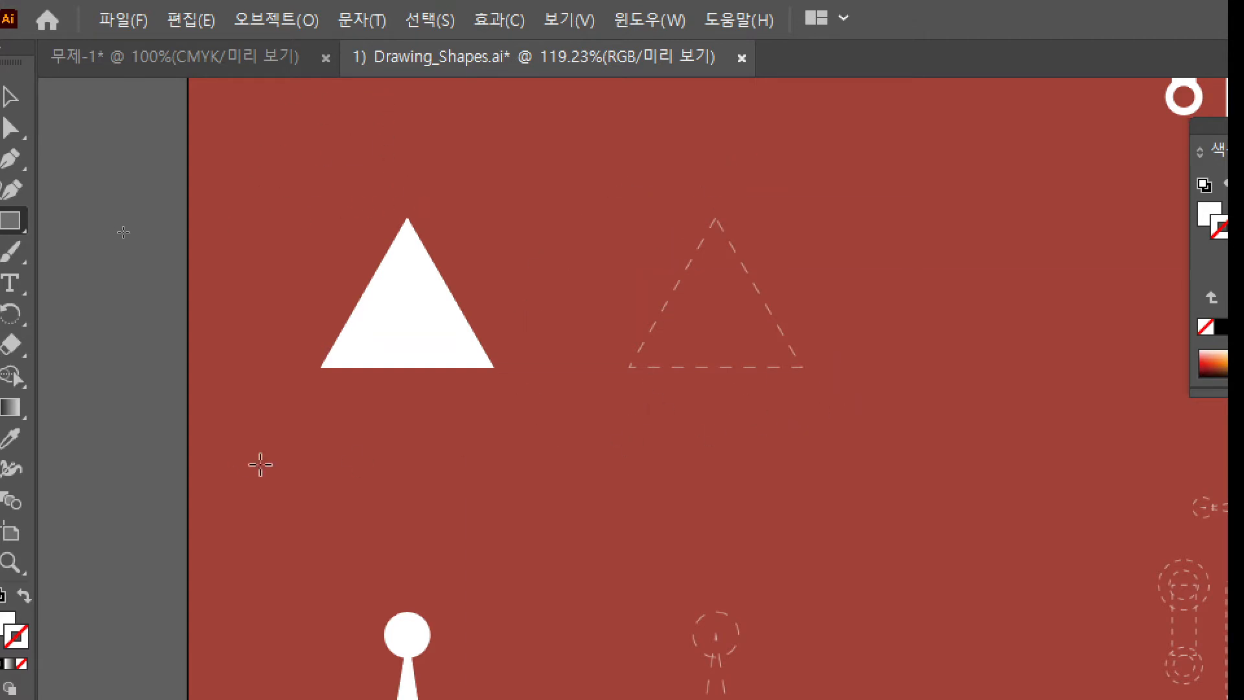
click(15, 226)
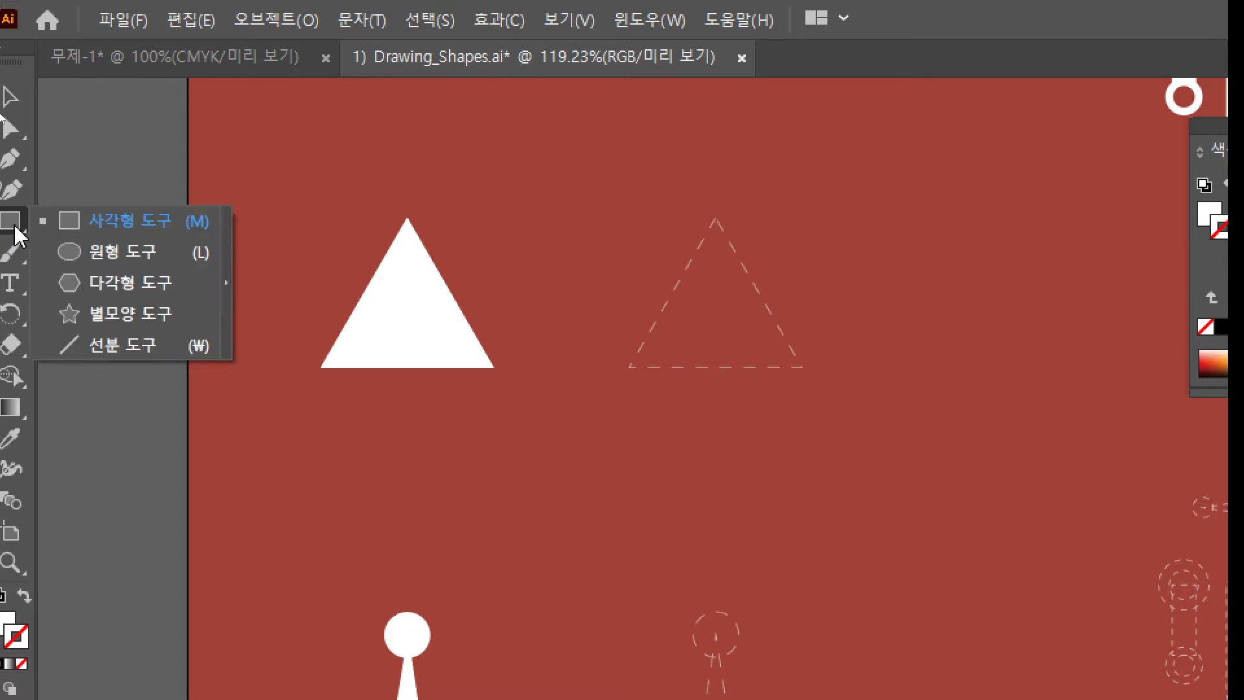
click(116, 292)
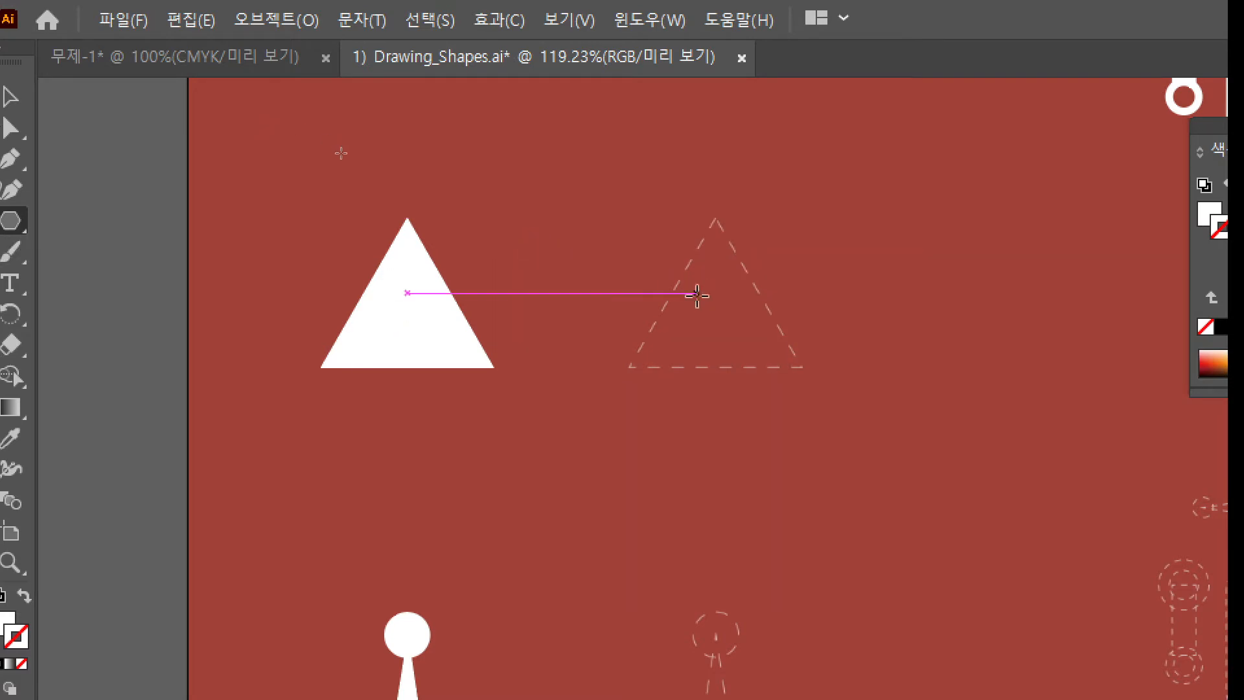
click(573, 274)
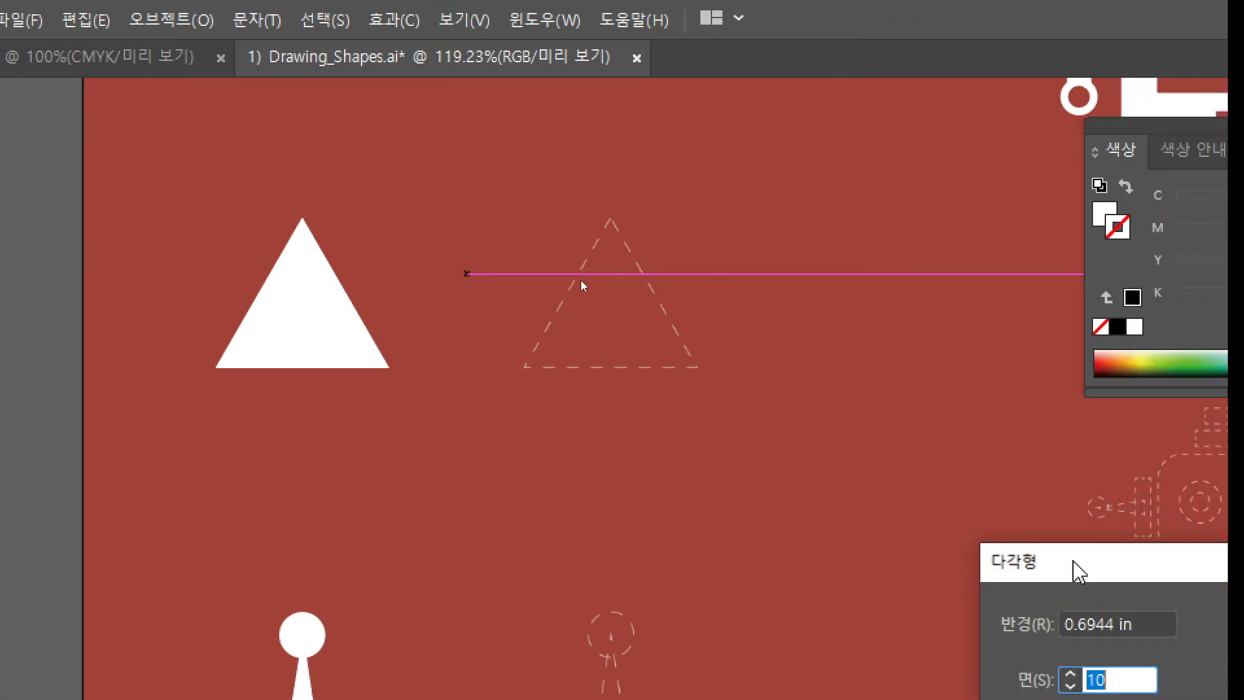
drag(1079, 570, 845, 164)
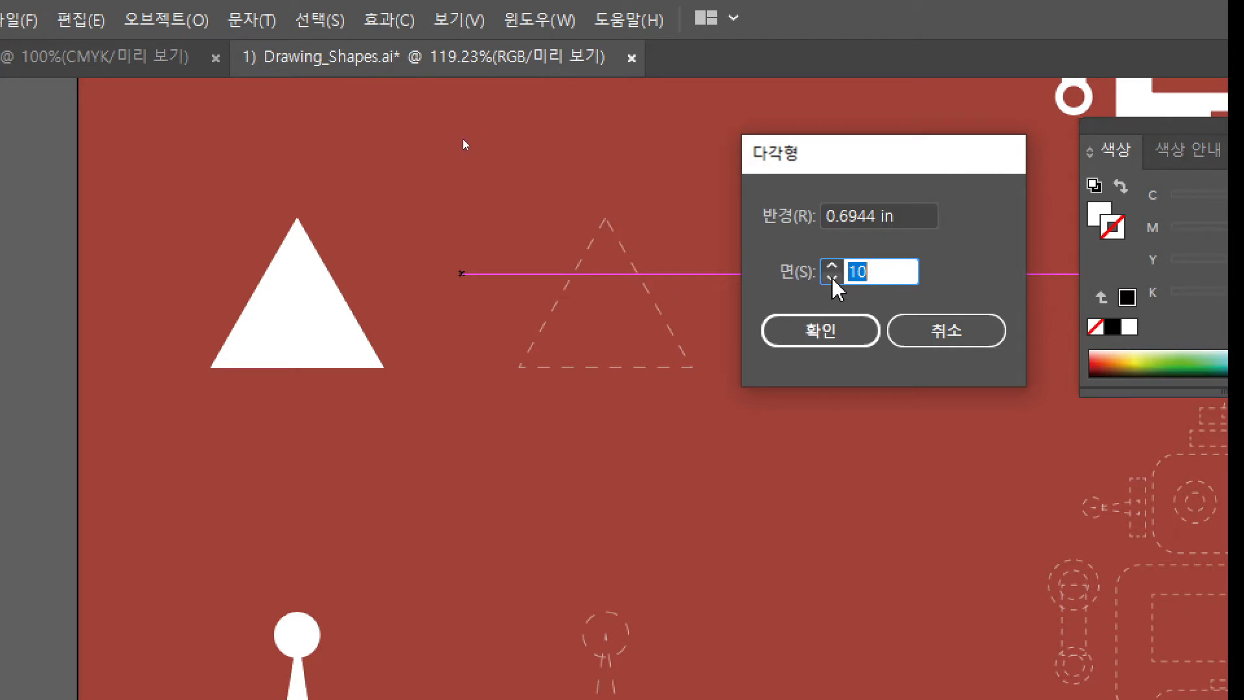
drag(897, 273, 831, 272)
text(3)
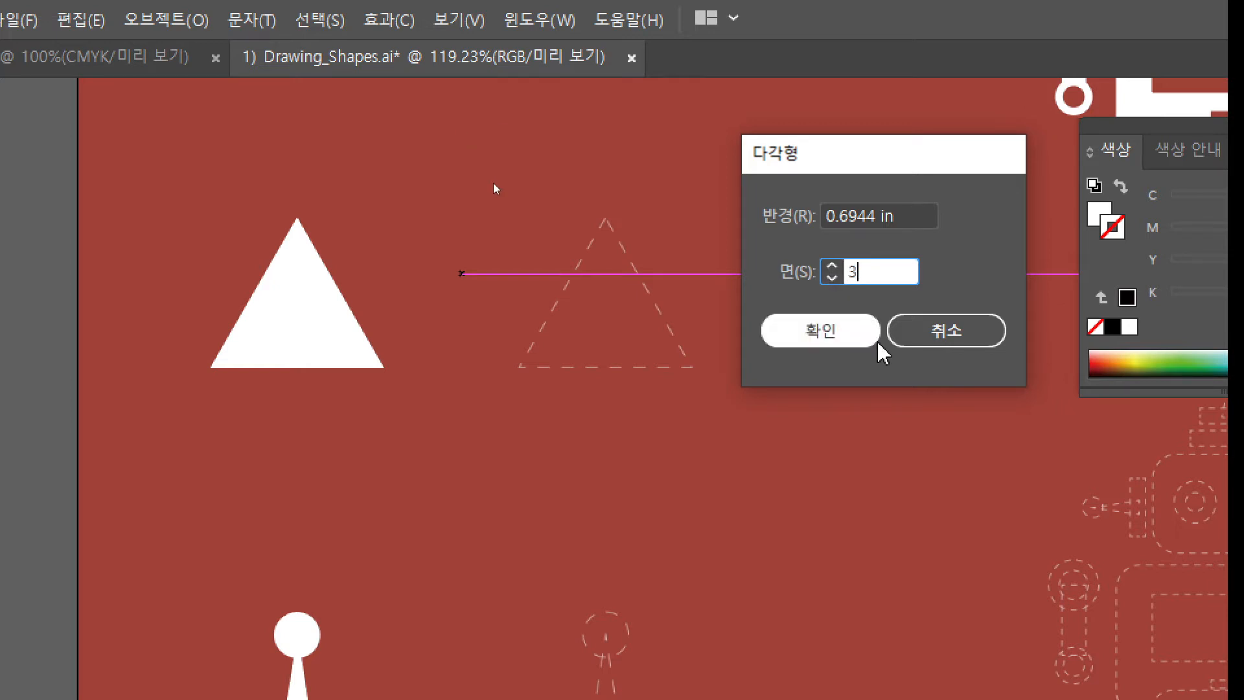
click(839, 349)
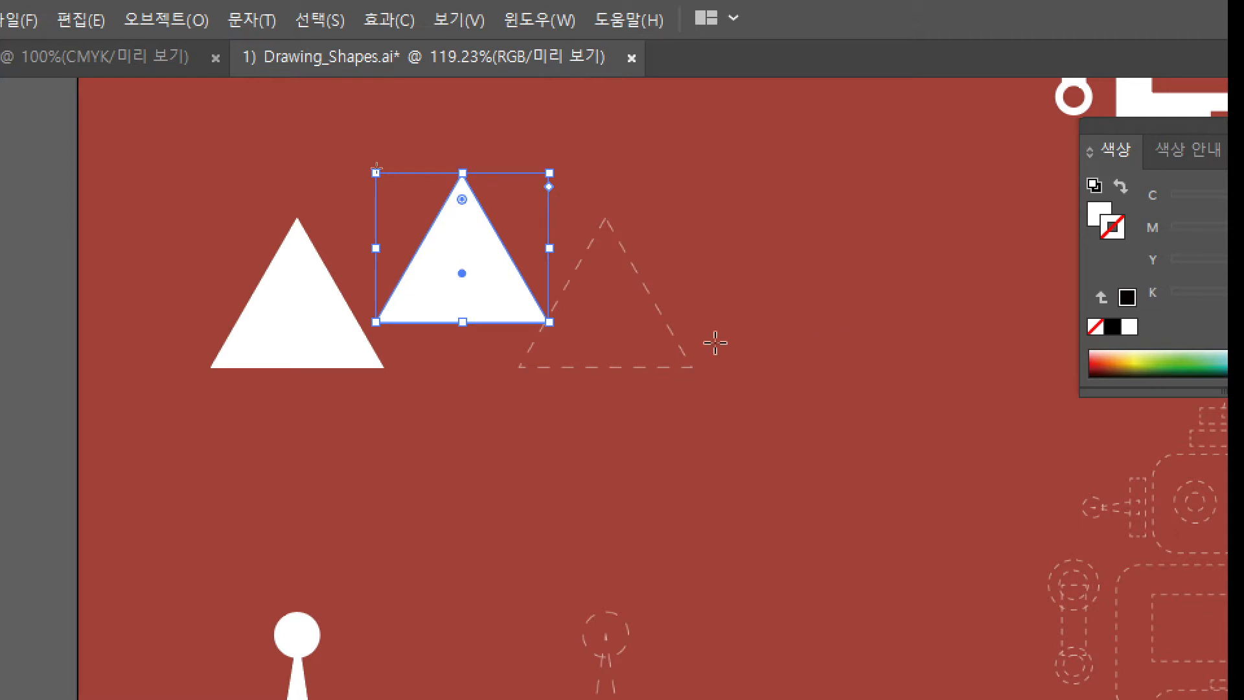
- Move the new triangle so that it exactly covers the dashed triangle outline
key(v)
key(v)
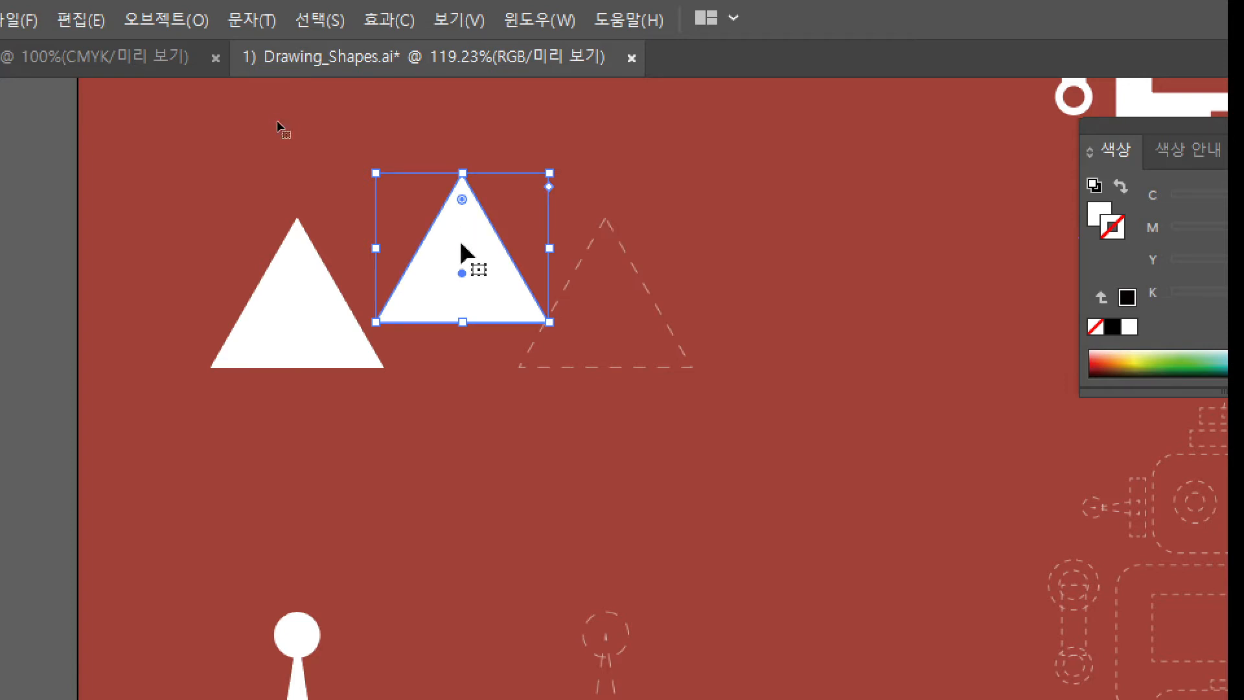
drag(461, 243, 606, 289)
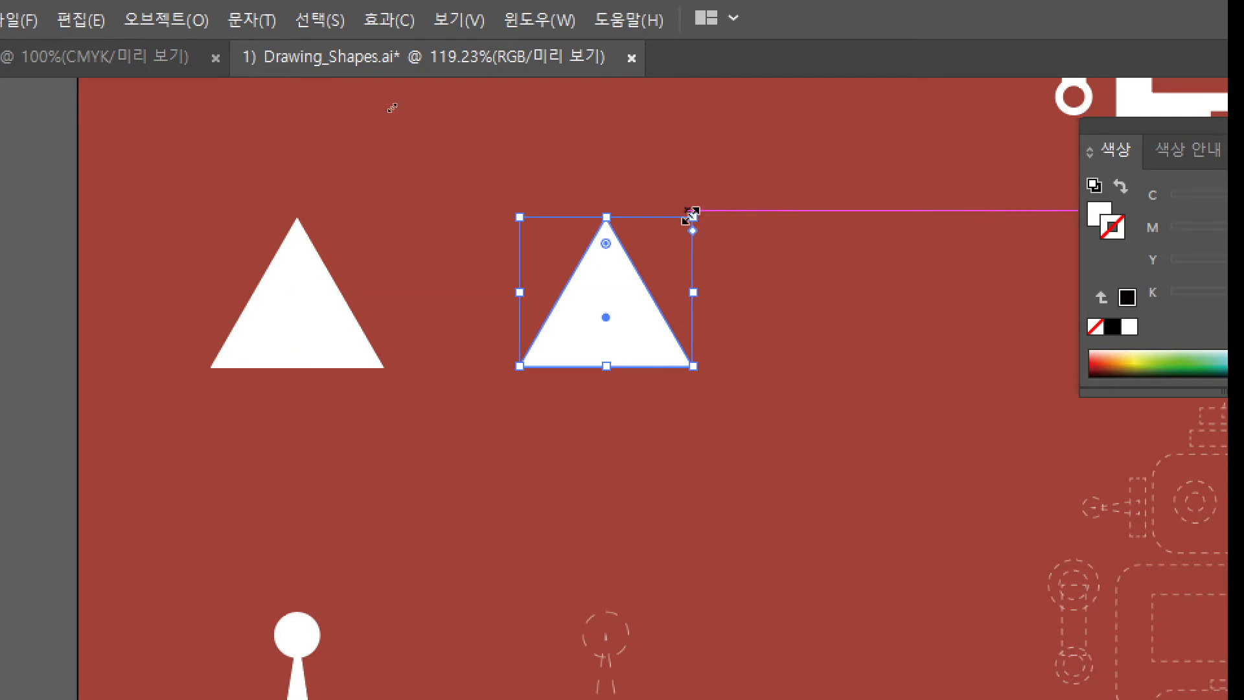
- Scale the triangle up proportionally from its upper corner and back down to about 1.21 × 1.04 in
drag(693, 217, 861, 338)
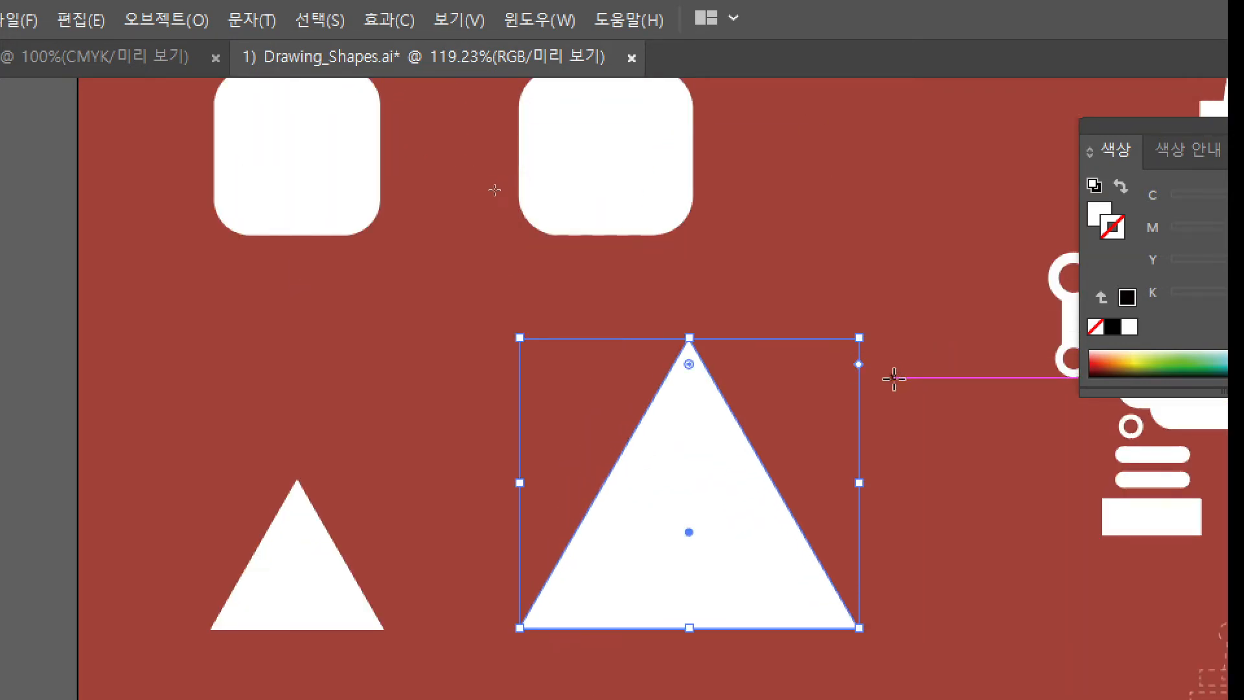
scroll(891, 375, down, 2)
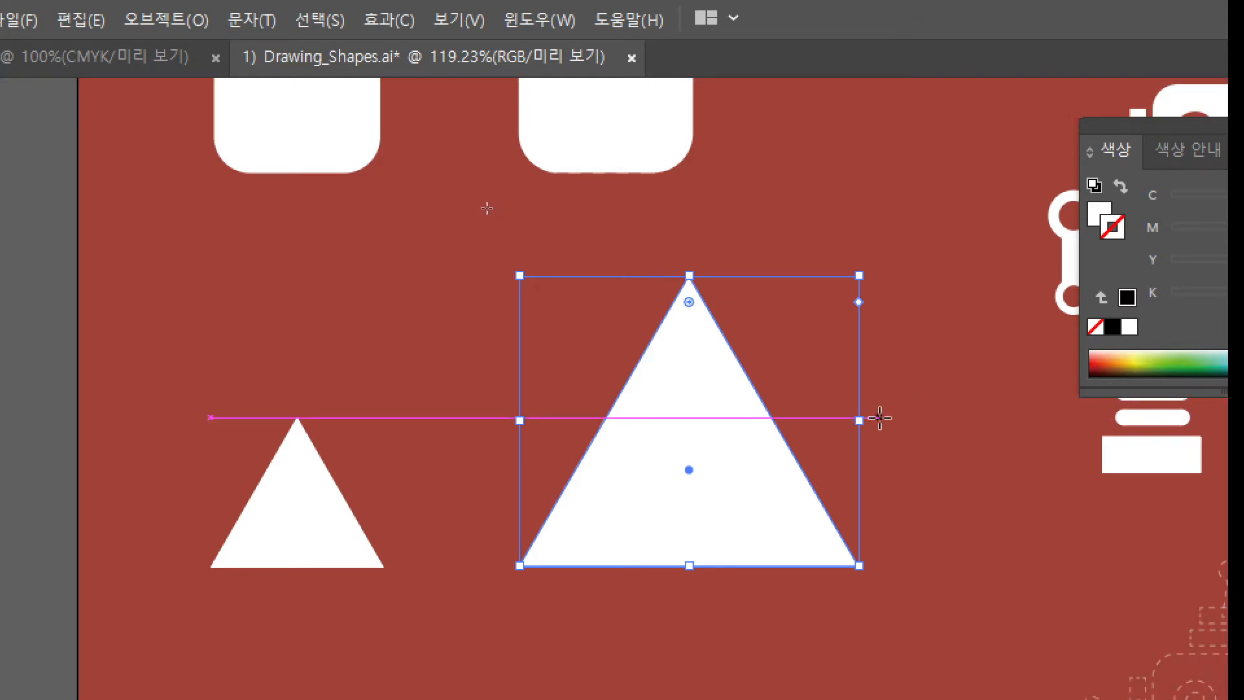
click(861, 276)
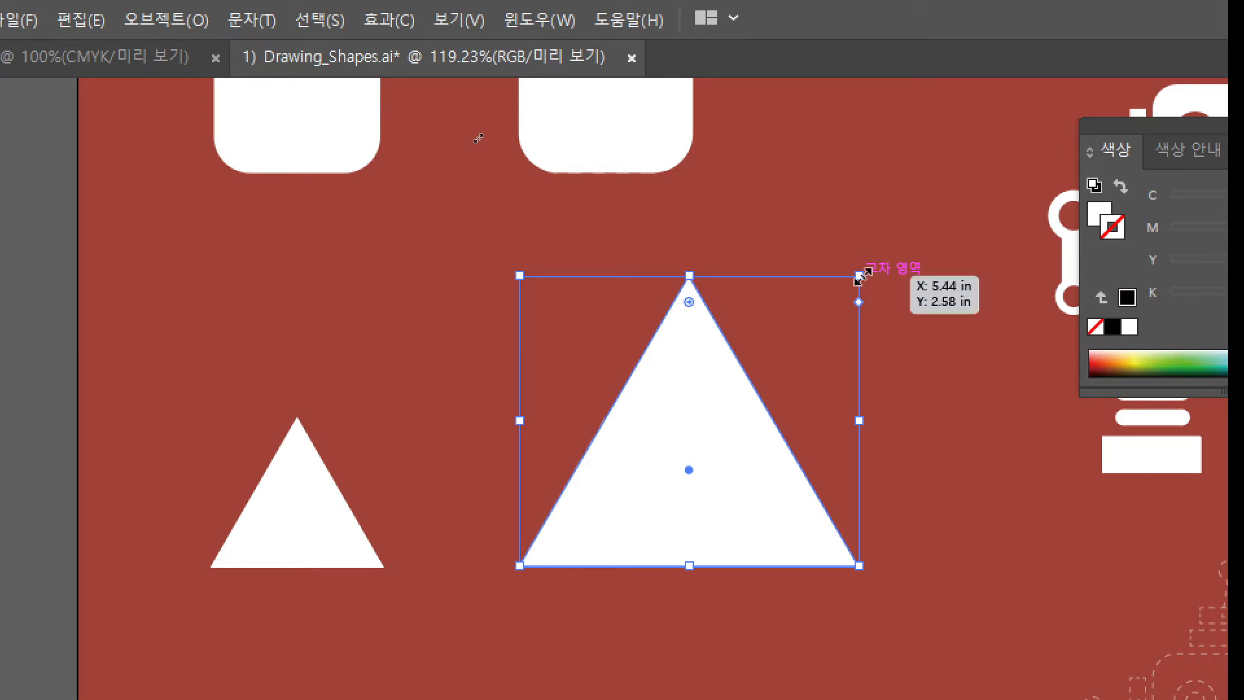
drag(860, 276, 732, 421)
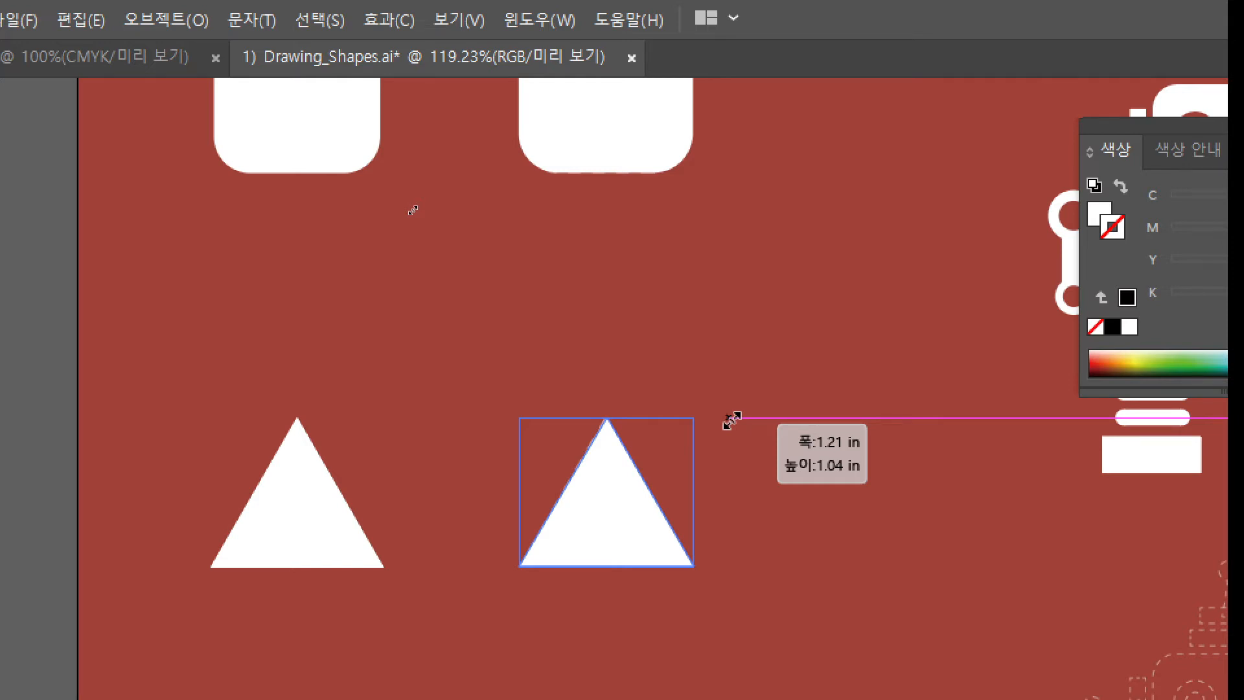
drag(732, 420, 730, 418)
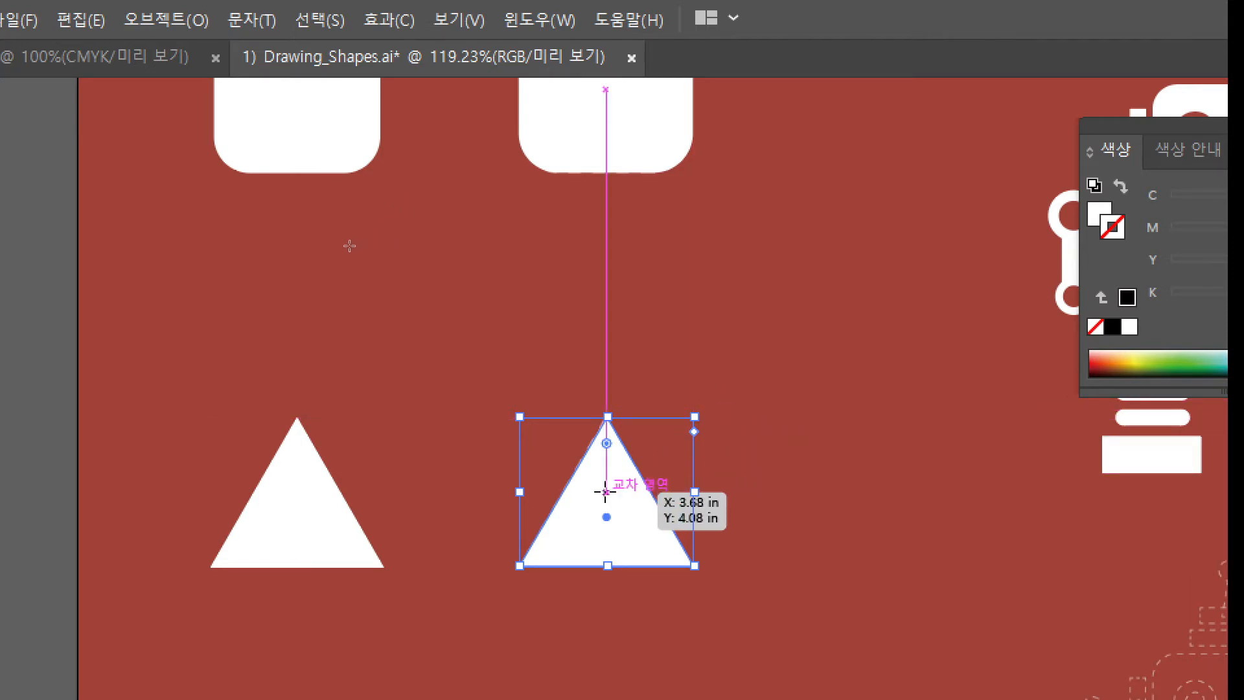
key(v)
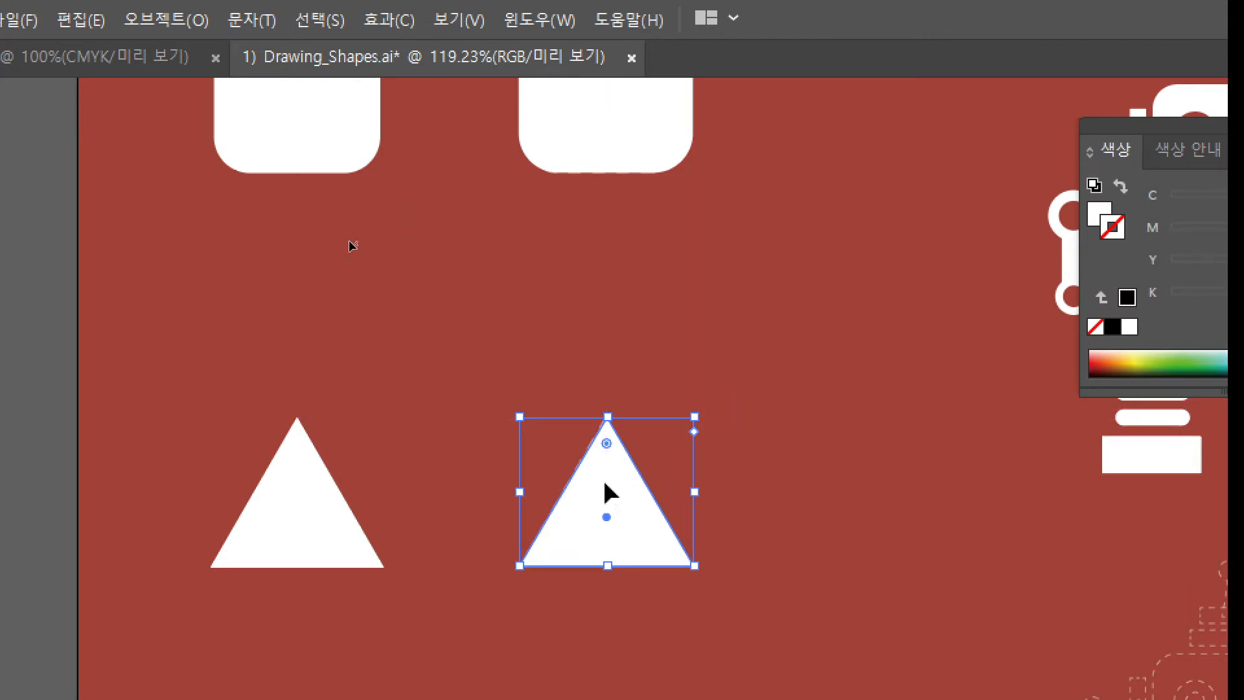
- Draw a circle about 0.35 in across over the dashed circle at the top of the joystick outline
scroll(806, 357, down, 4)
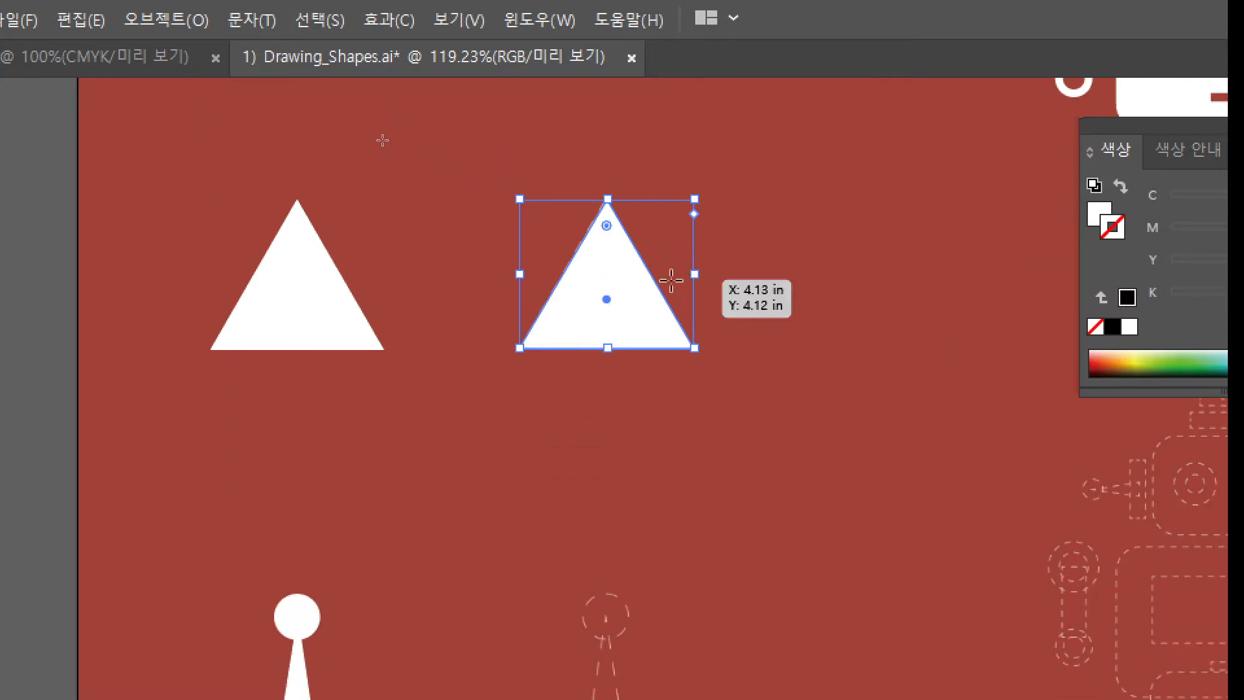
scroll(834, 407, down, 2)
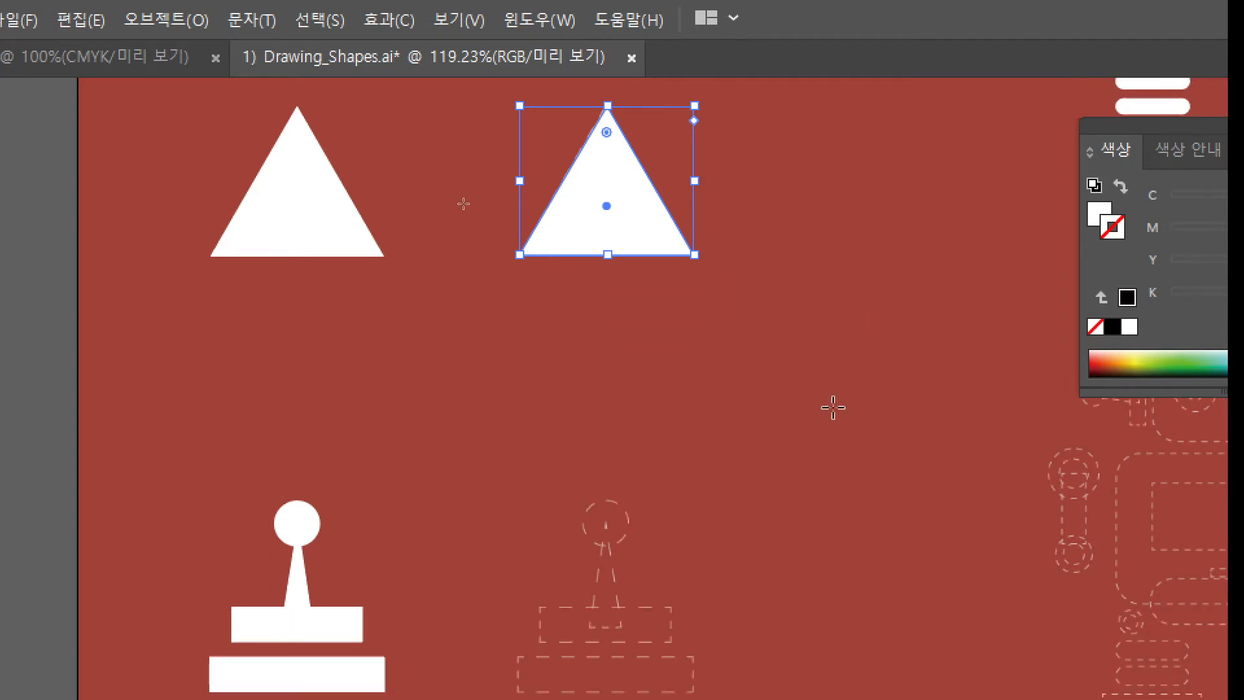
scroll(834, 407, up, 2)
scroll(834, 407, down, 9)
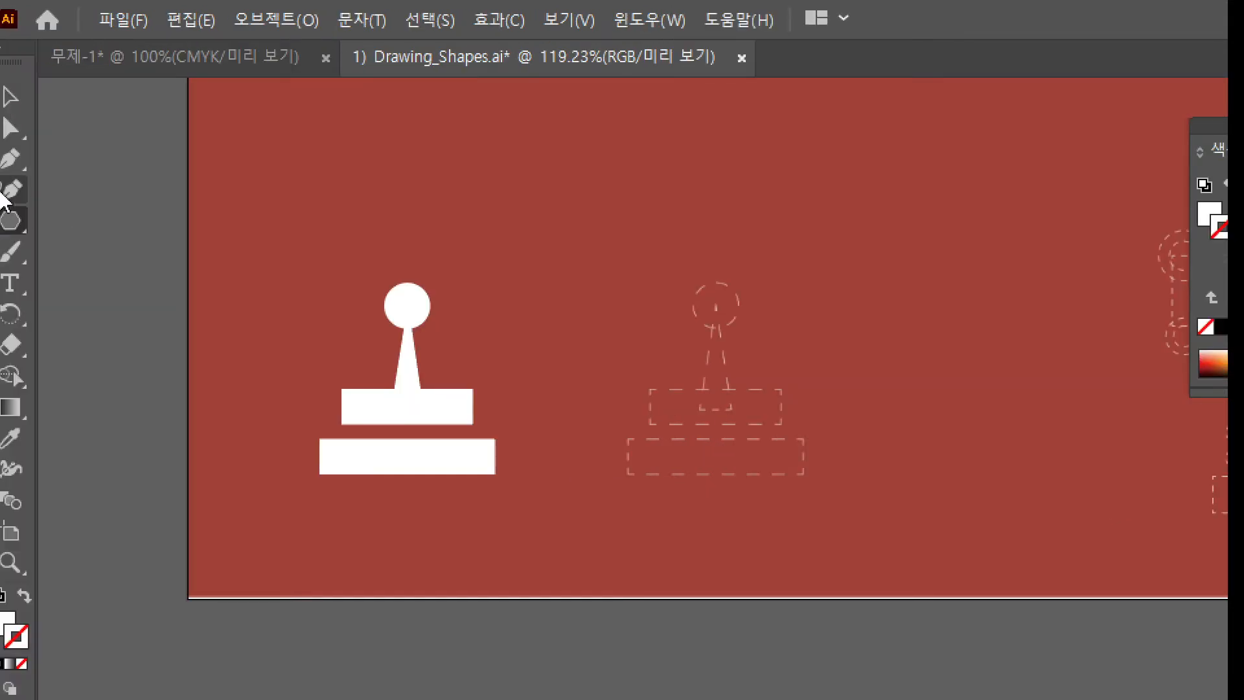
click(18, 219)
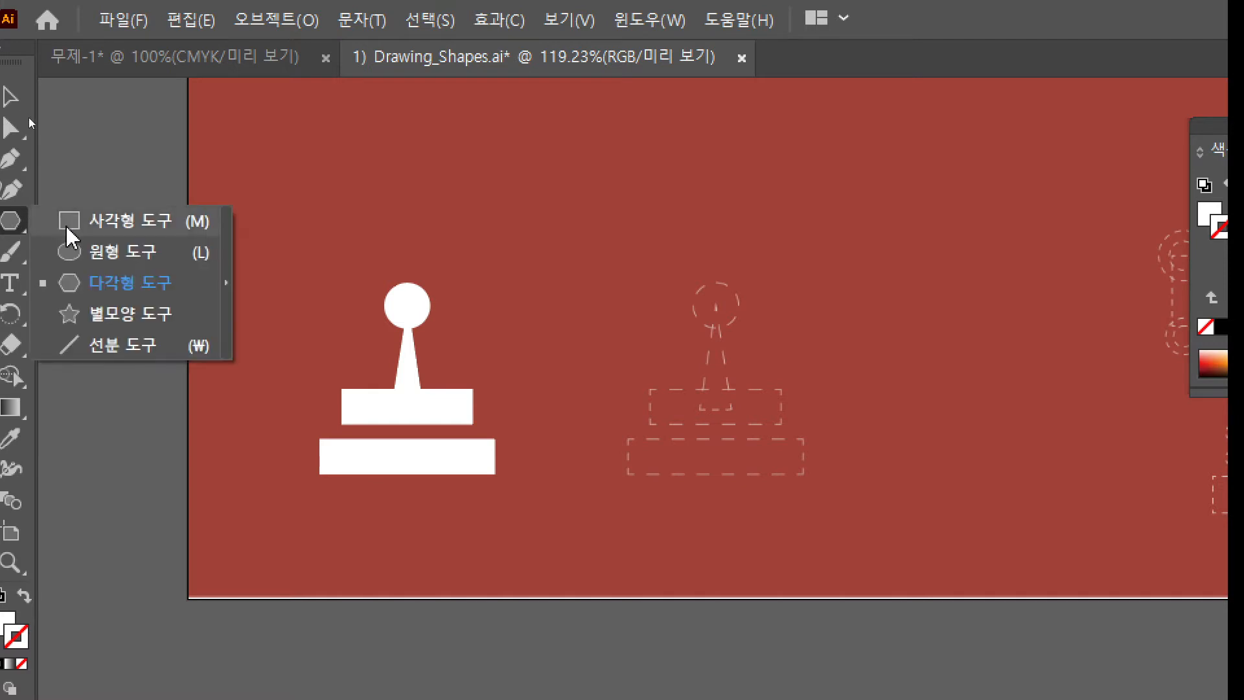
click(83, 253)
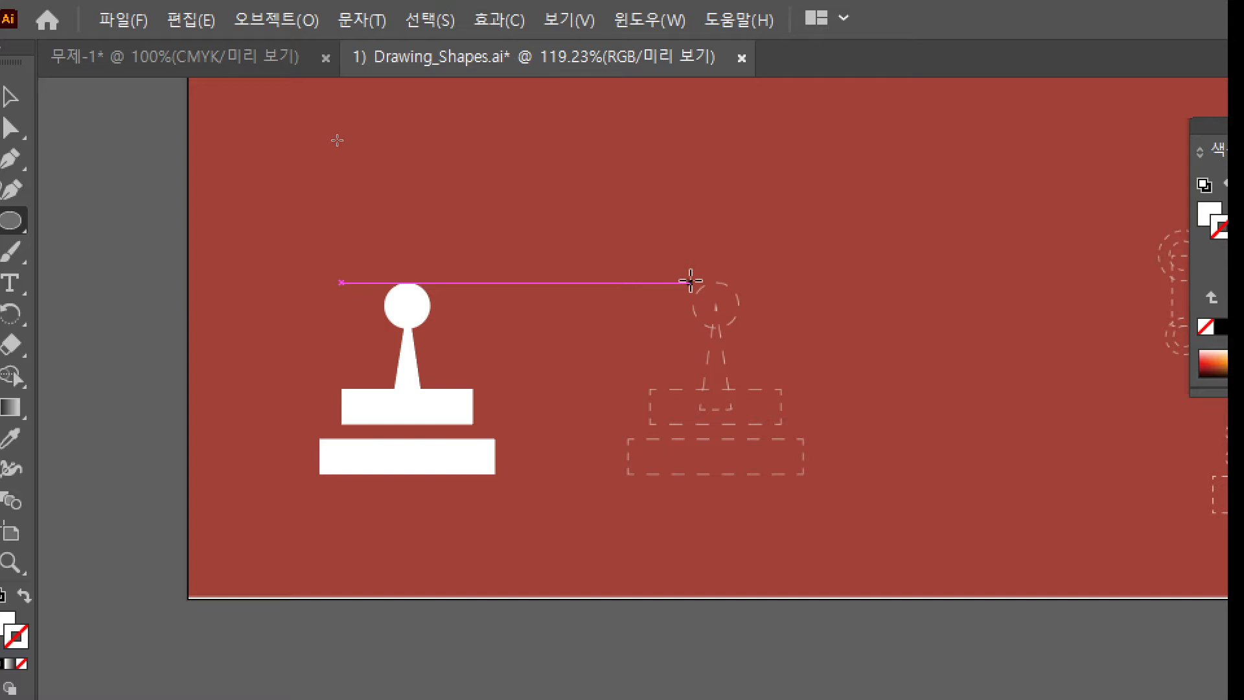
drag(691, 283, 743, 330)
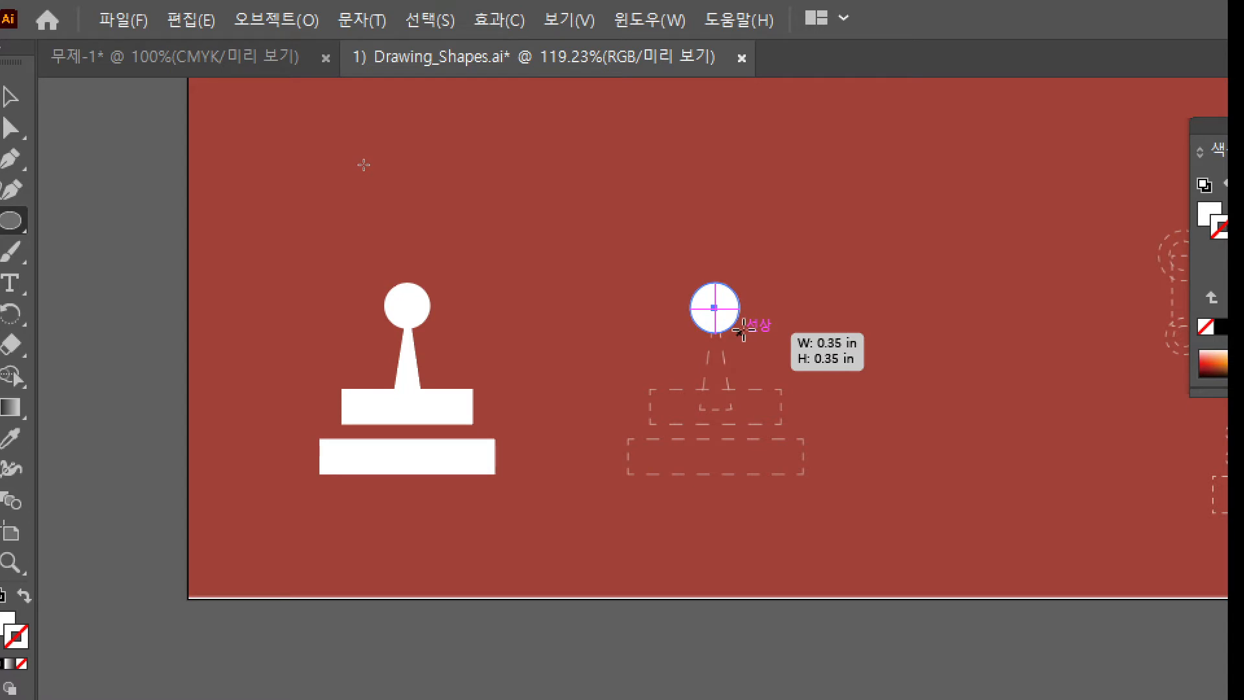
drag(743, 329, 744, 330)
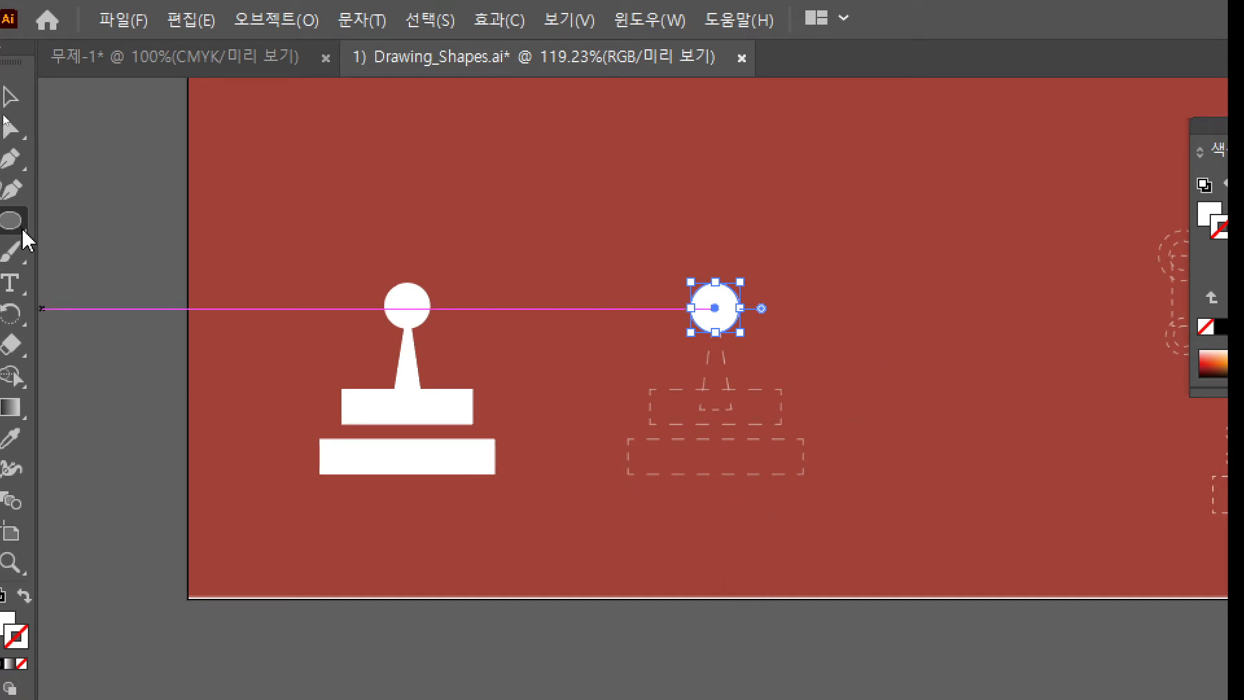
- Create a polygon with a 0.6944 in radius and 3 sides and place it beside the dashed joystick outline
drag(21, 227, 83, 282)
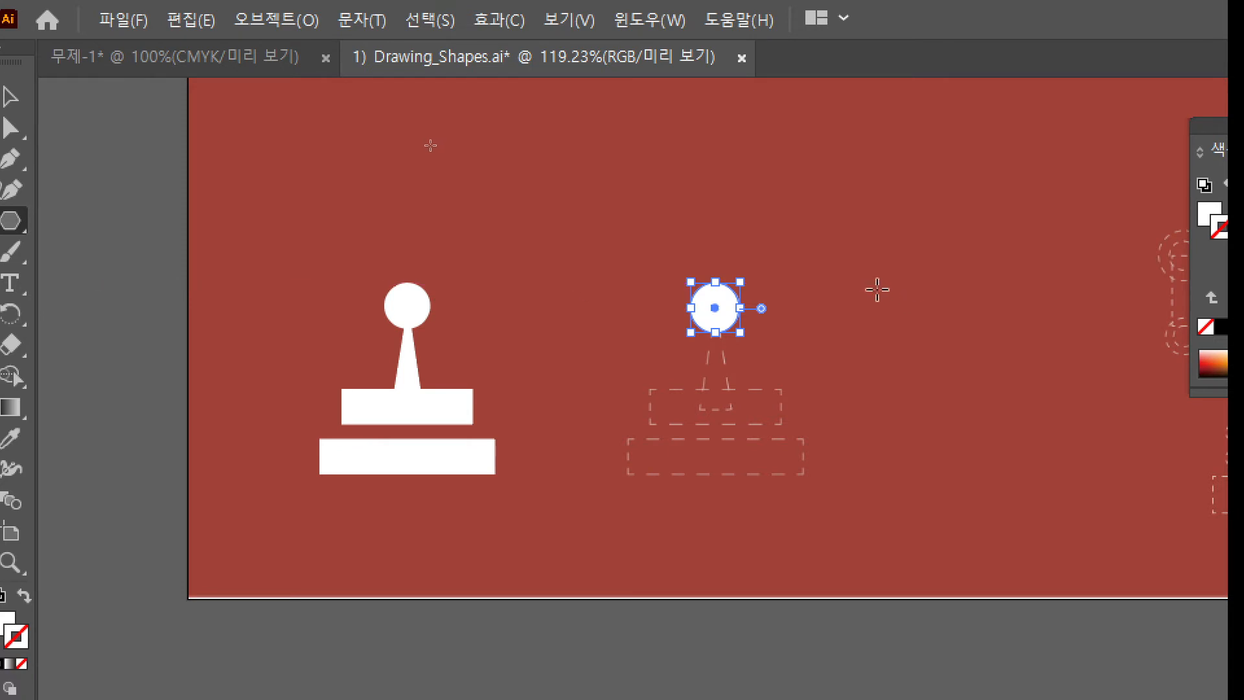
click(842, 275)
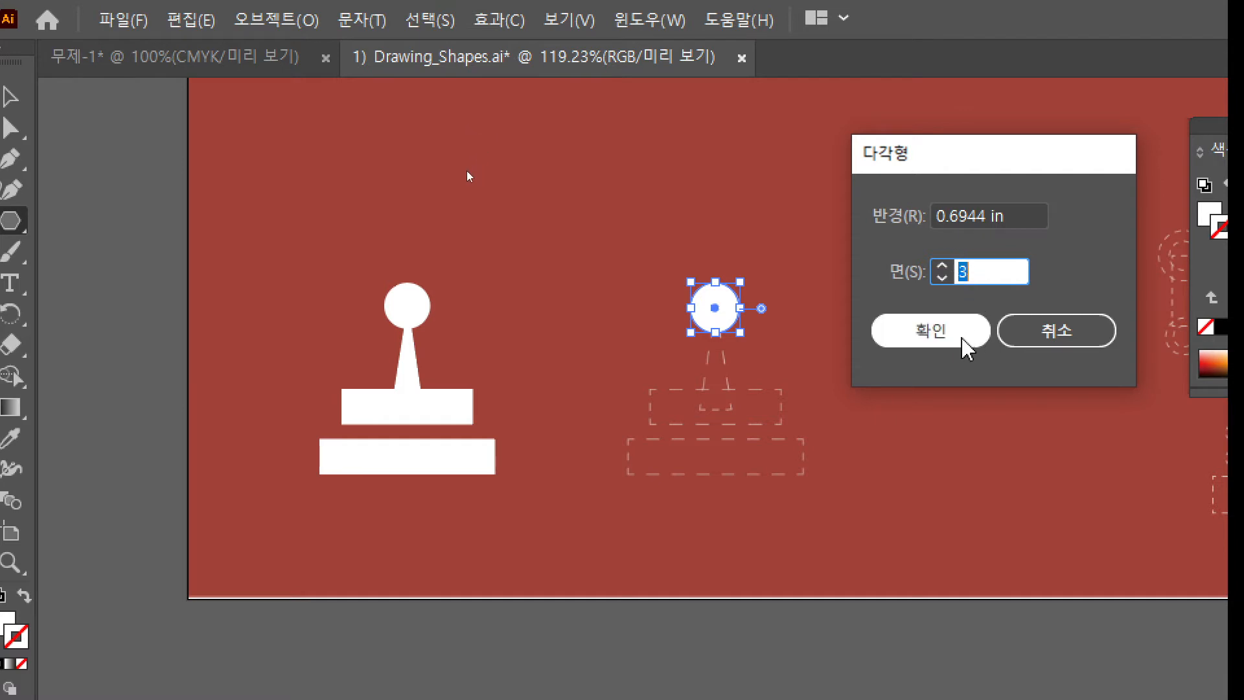
click(944, 334)
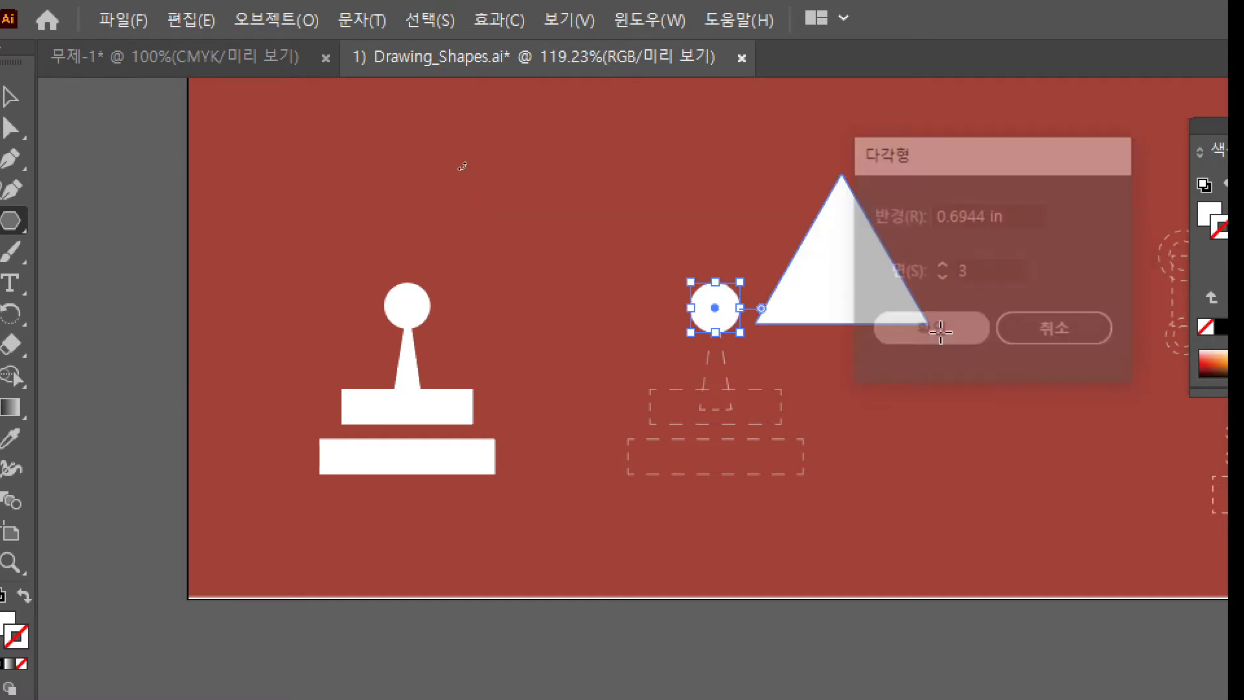
key(v)
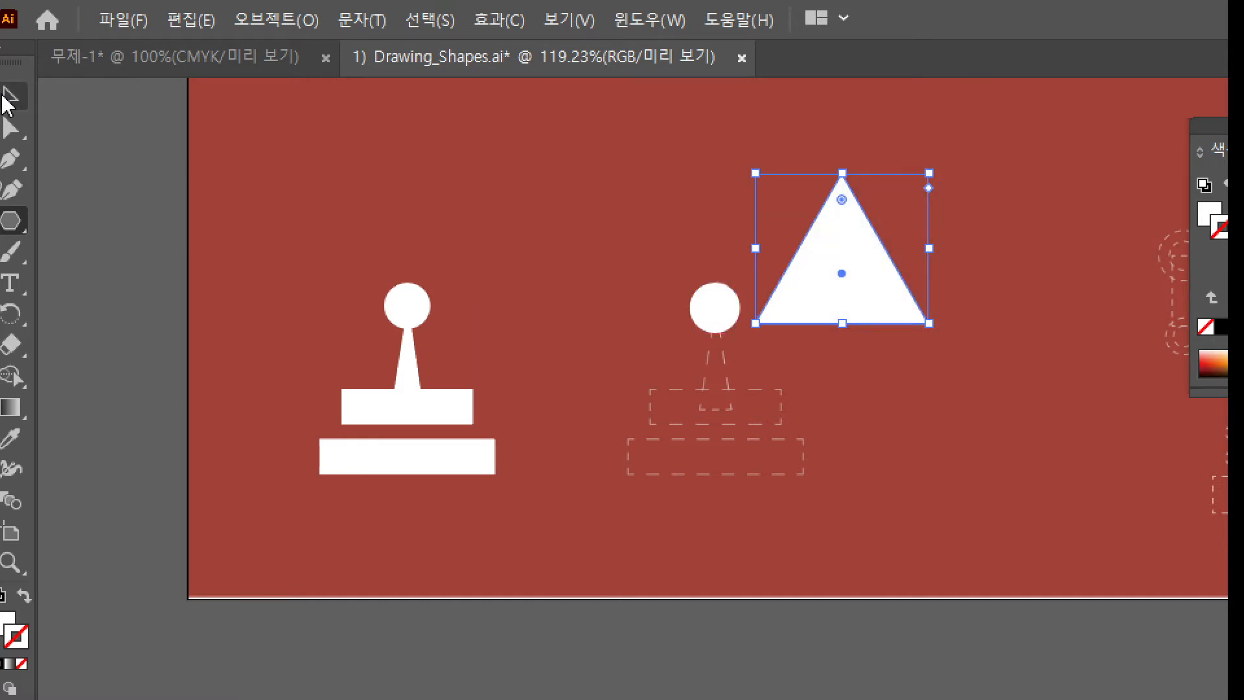
drag(863, 254, 920, 337)
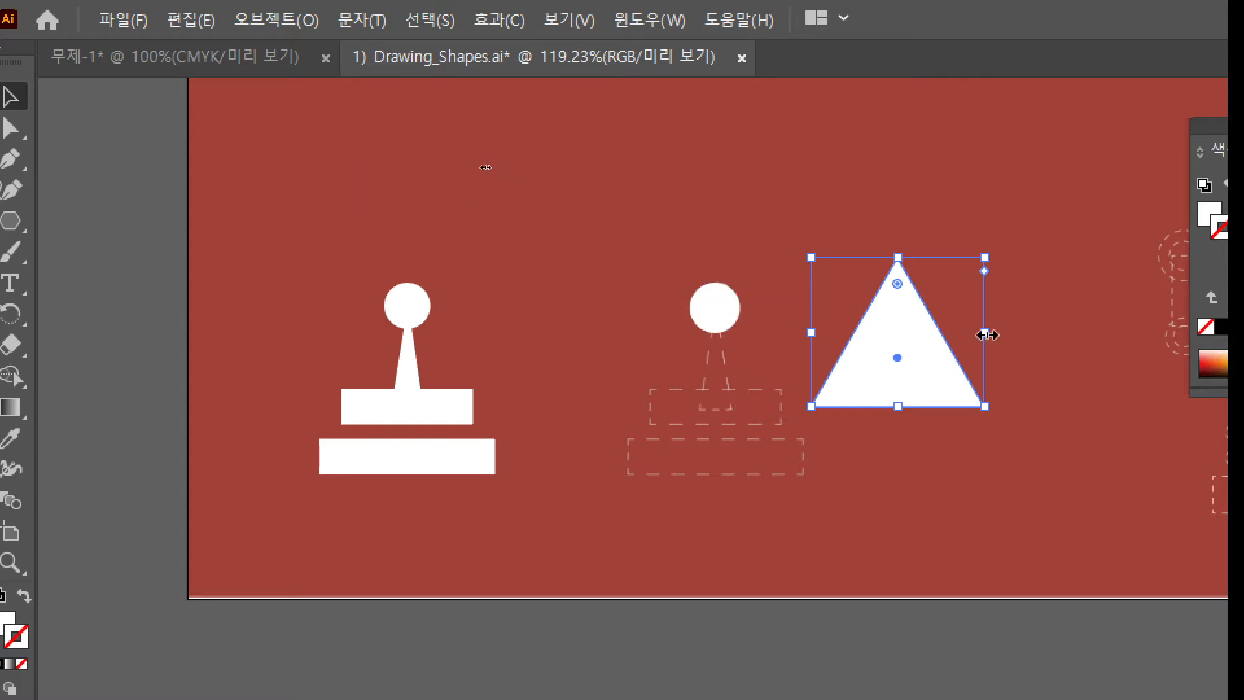
- Narrow the new triangle to about 0.26 in wide, shorten it from its tip, and place it over the dashed joystick stick
drag(986, 335, 986, 335)
drag(984, 334, 855, 348)
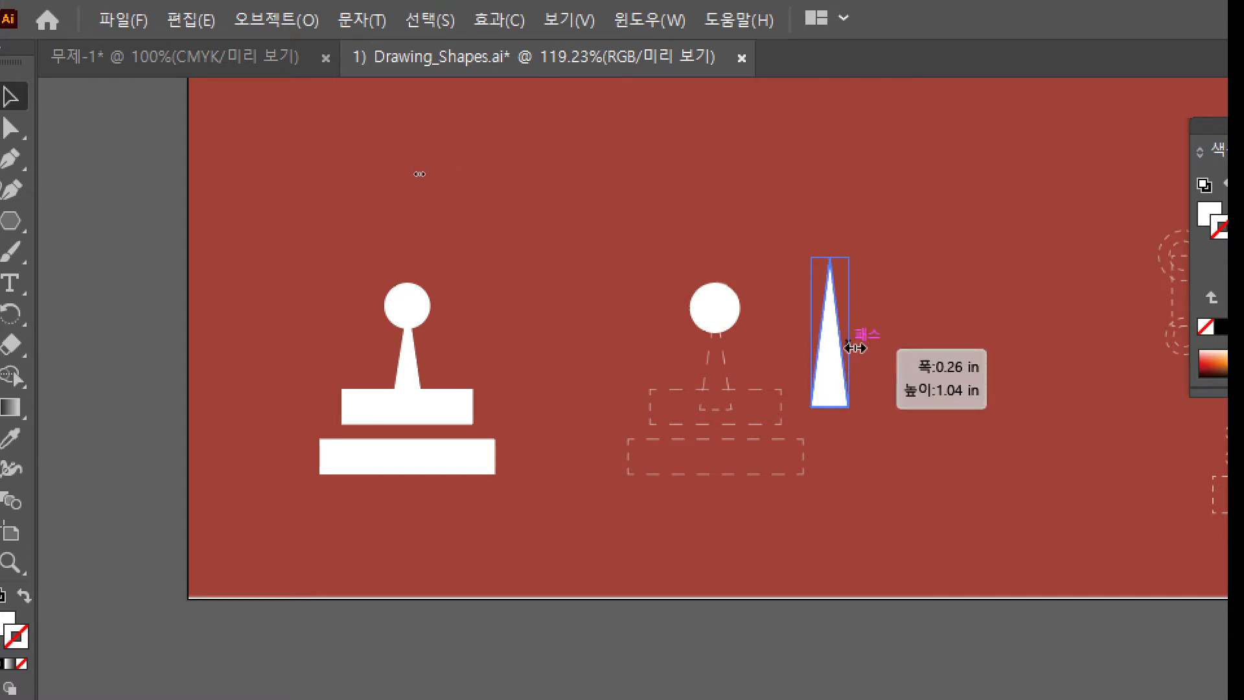
drag(855, 347, 855, 348)
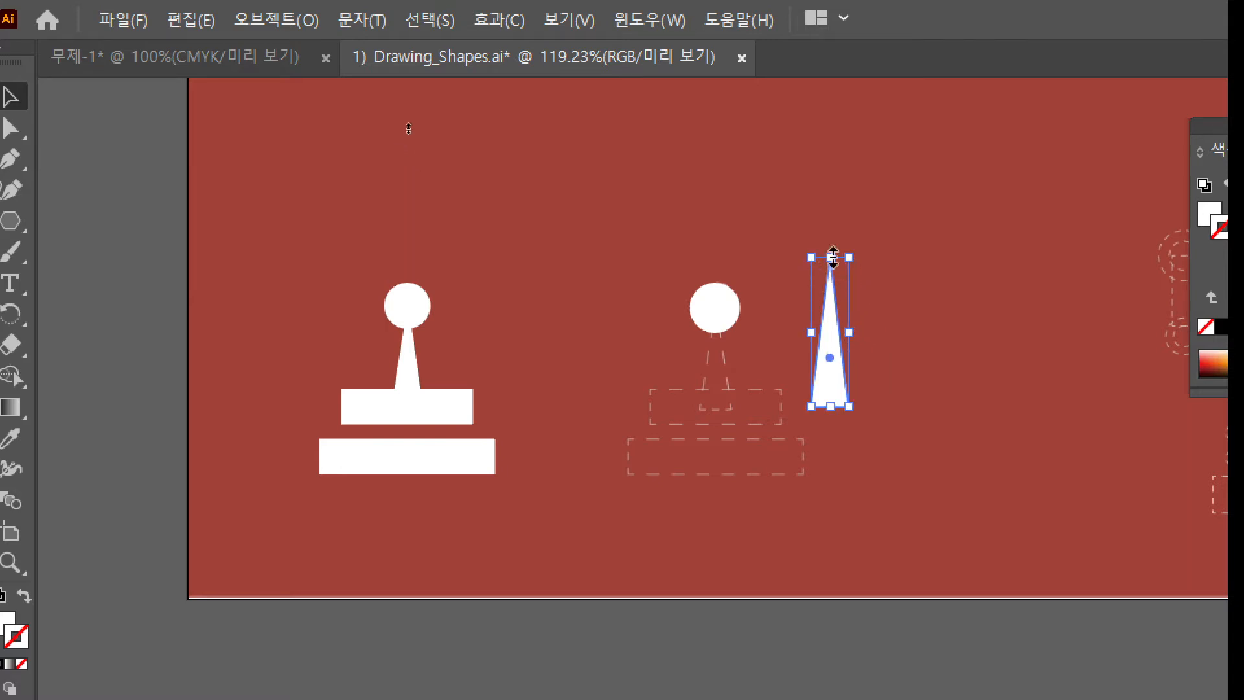
drag(833, 257, 839, 295)
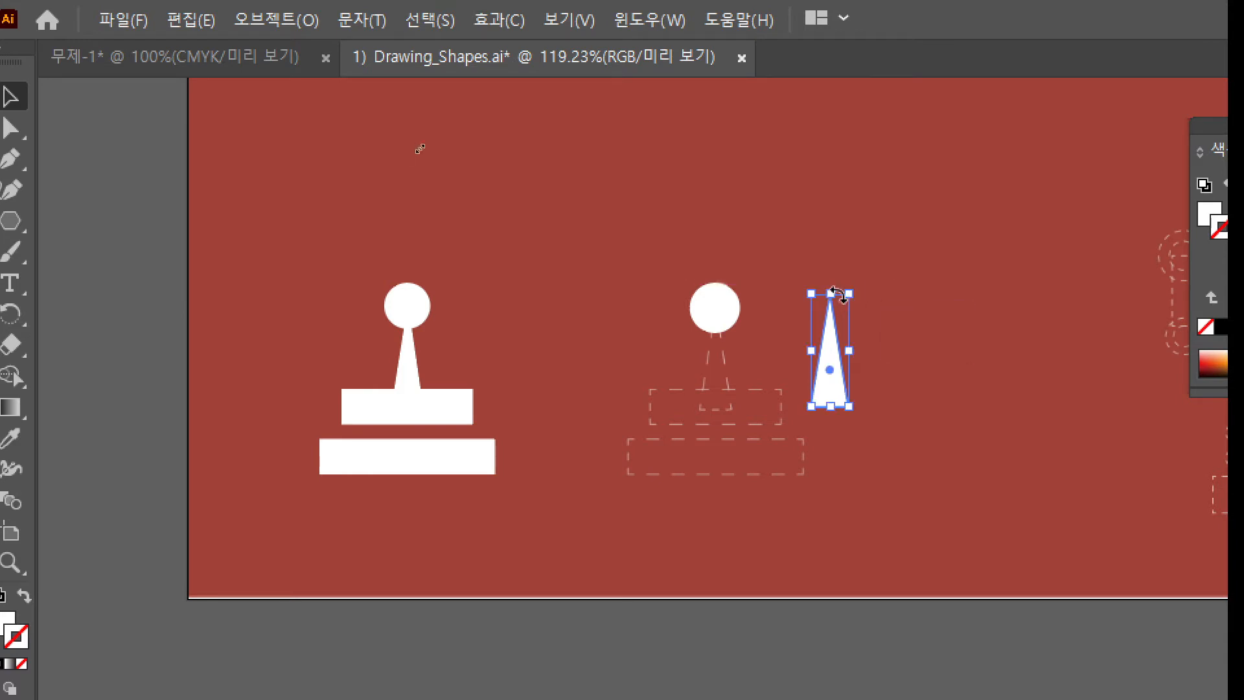
drag(832, 396, 713, 396)
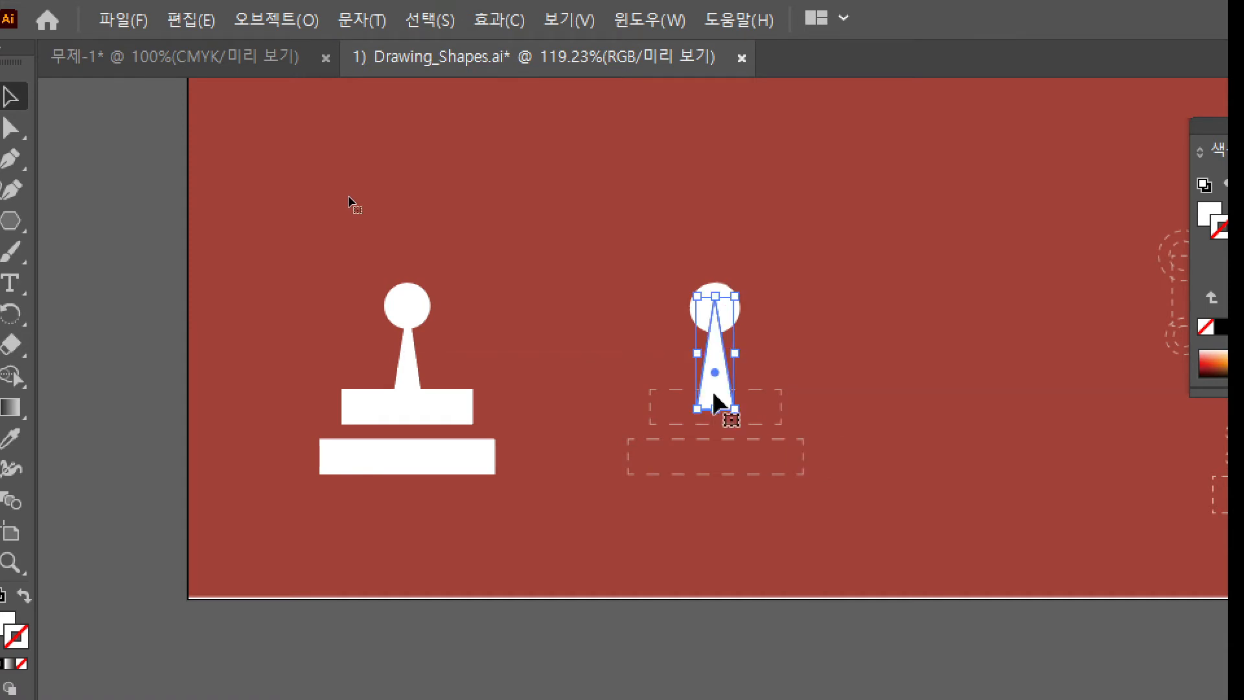
click(886, 380)
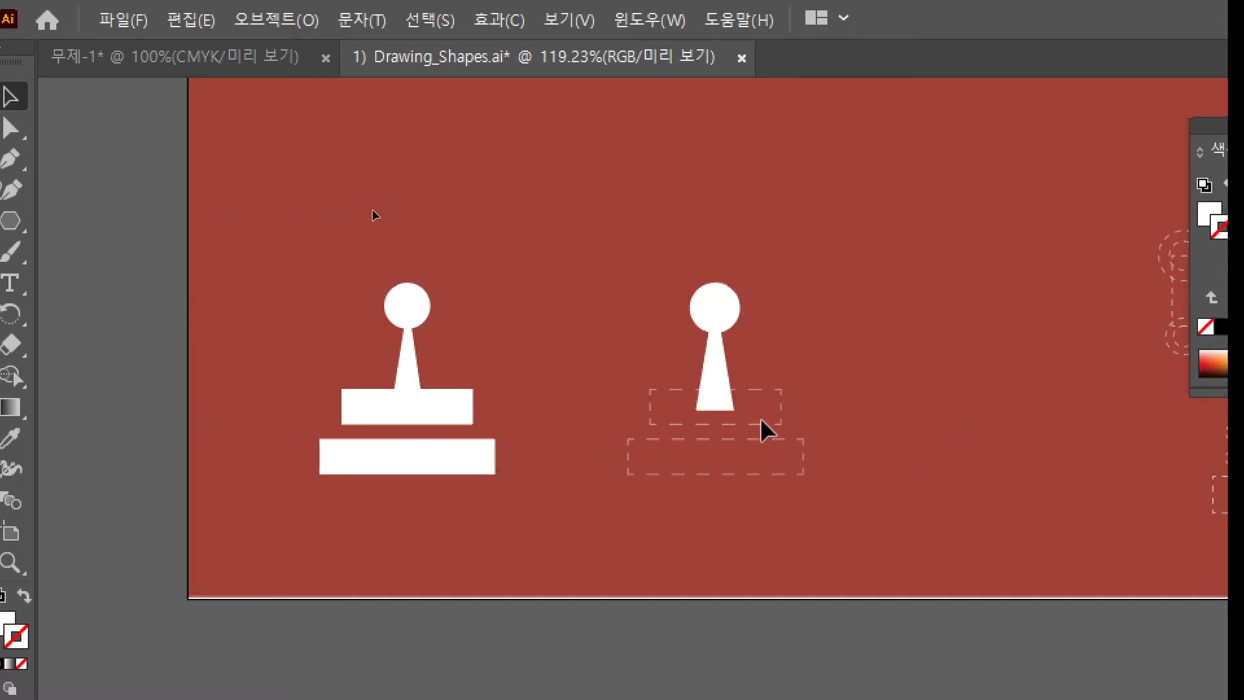
- Draw a rectangle about 0.91 in wide over the upper dashed bar of the joystick base
click(21, 225)
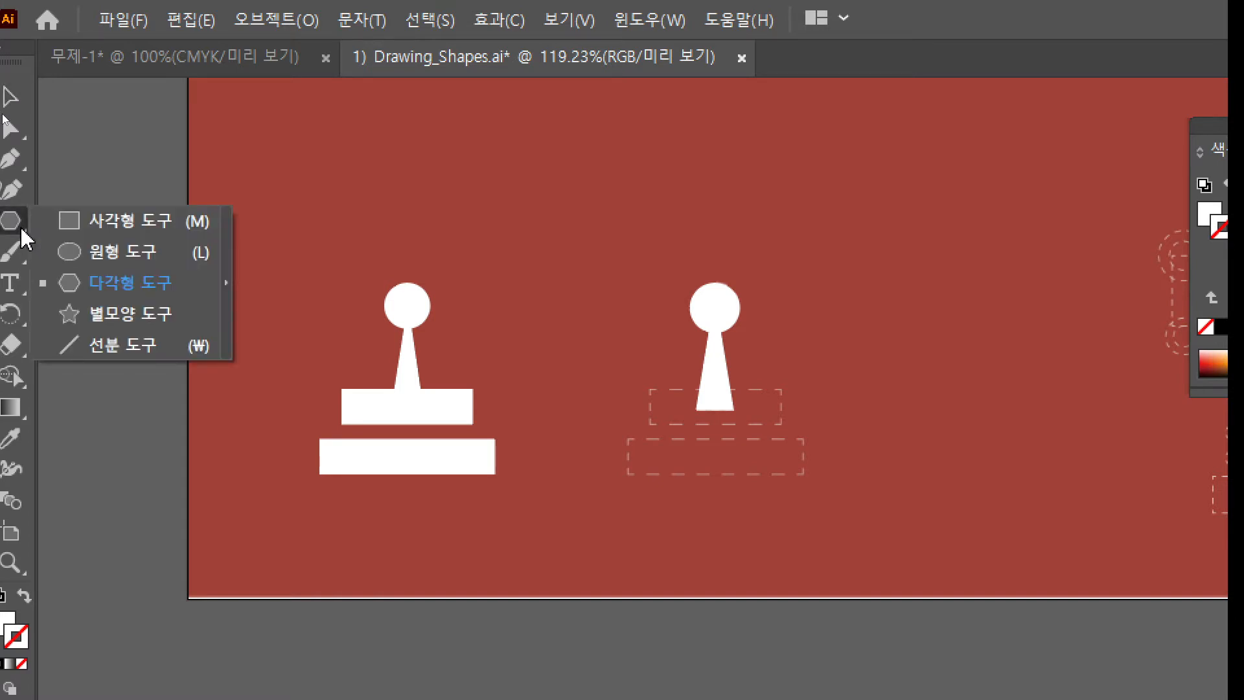
click(72, 220)
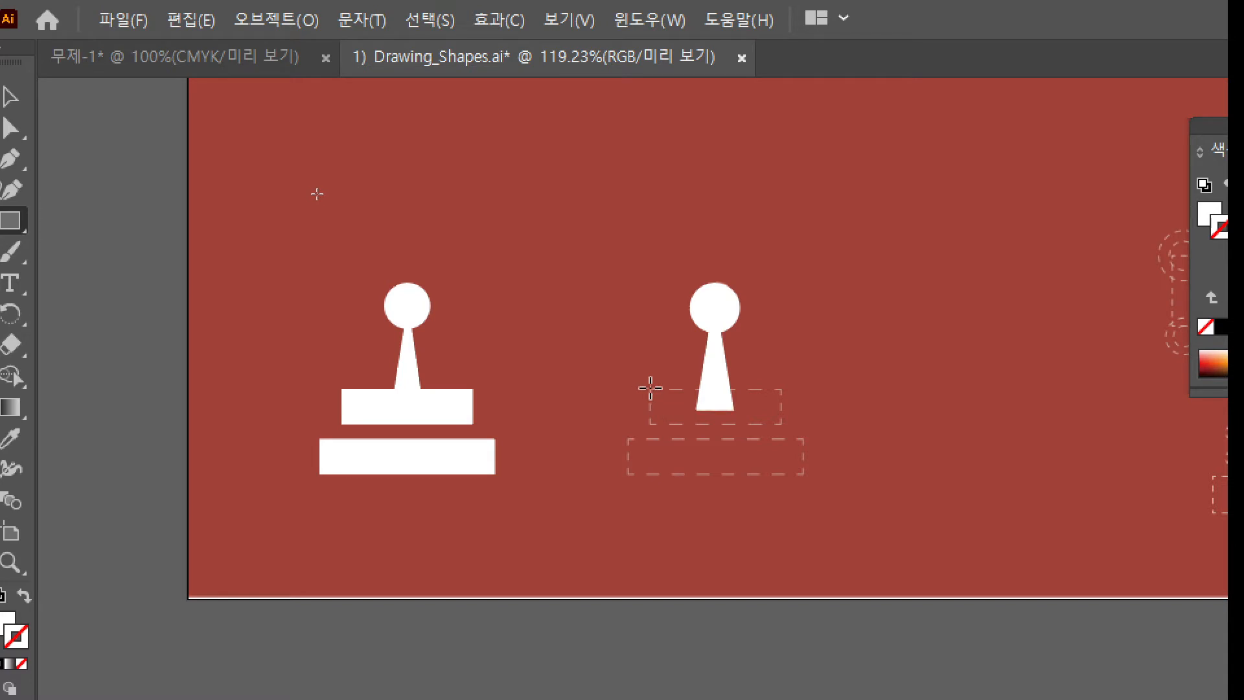
drag(650, 389, 781, 423)
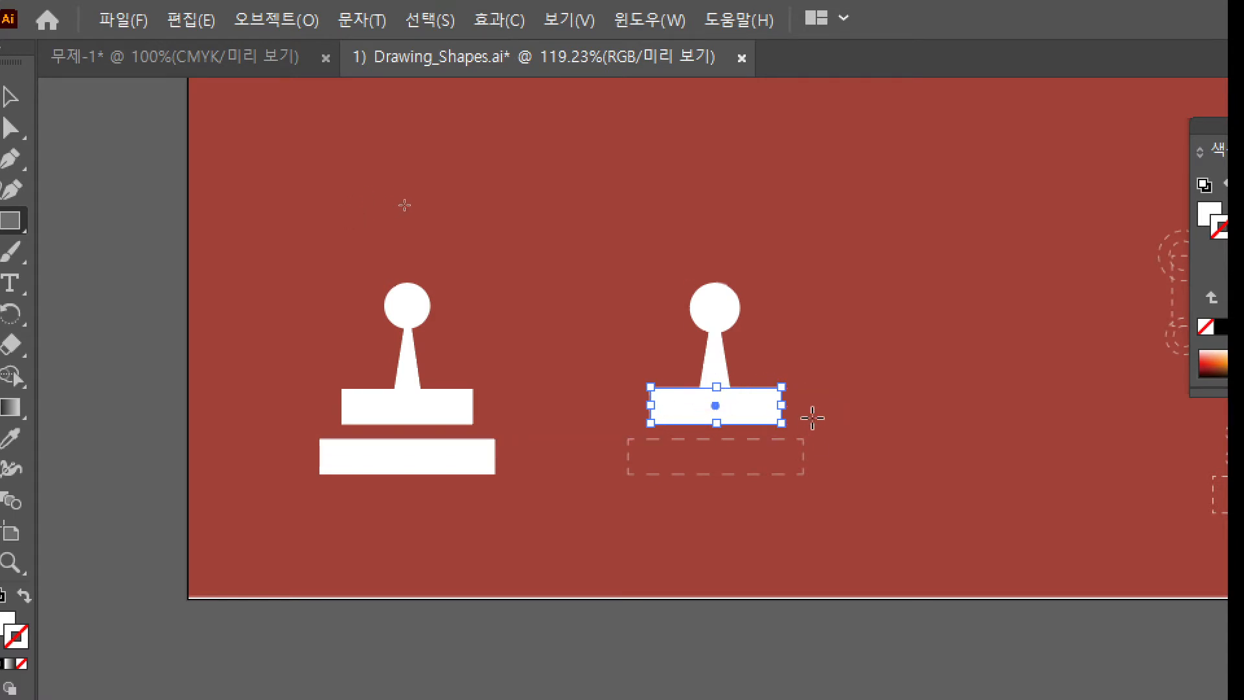
ctrl+click(871, 375)
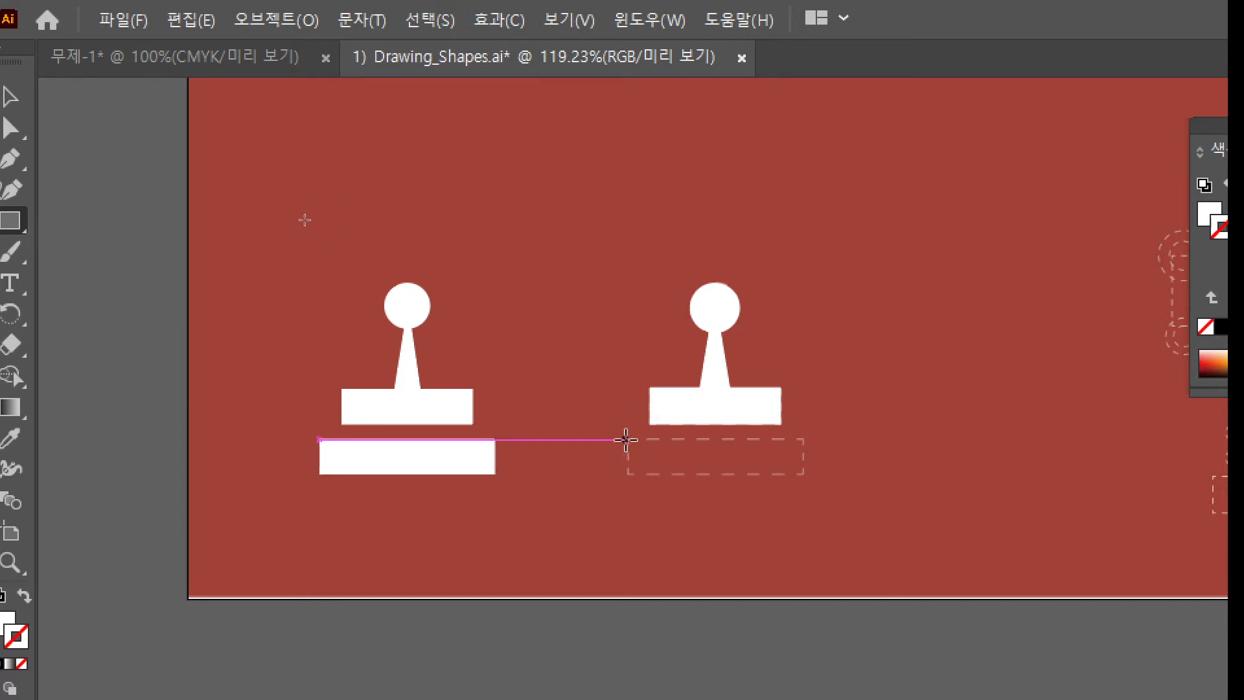
- Draw a rectangle about 1.24 × 0.24 in over the lower dashed bar of the joystick base
drag(627, 440, 806, 472)
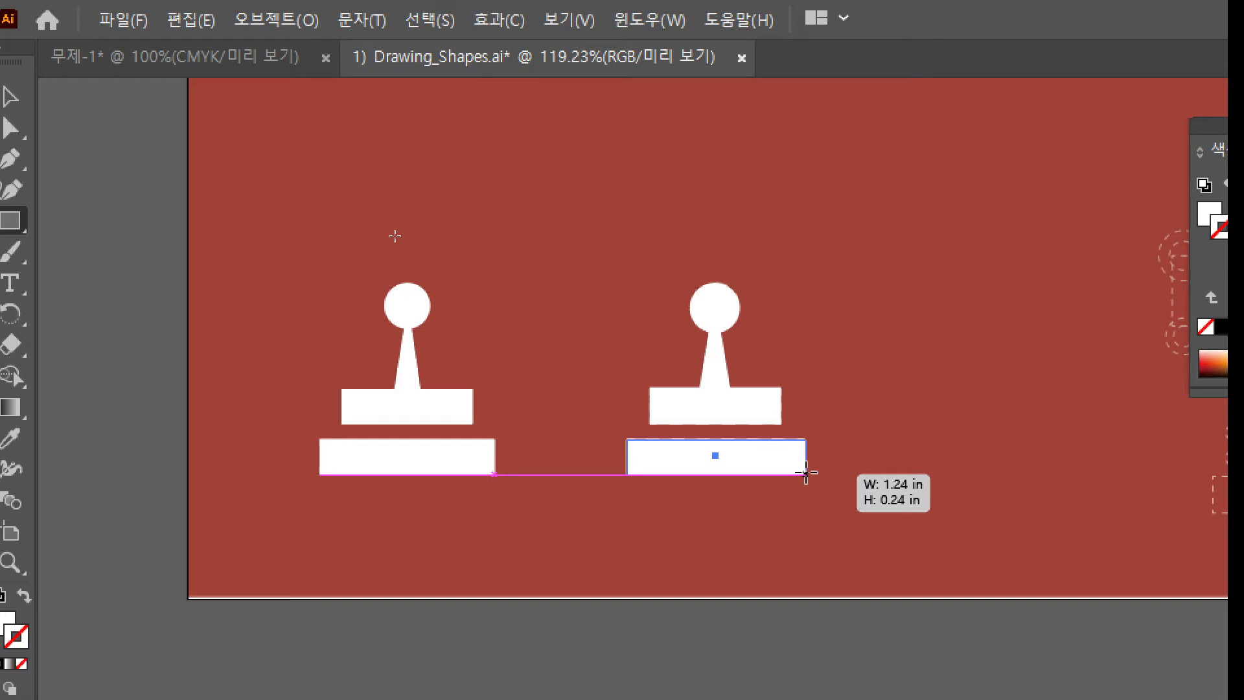
drag(806, 472, 806, 473)
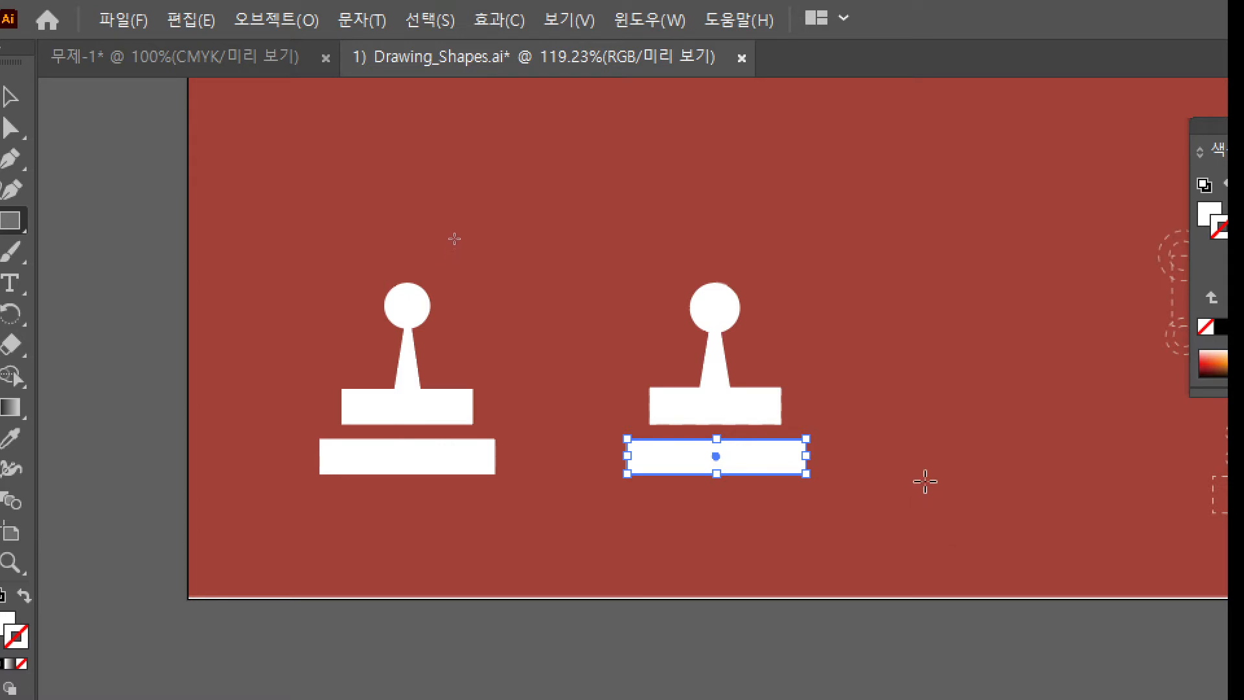
ctrl+click(916, 447)
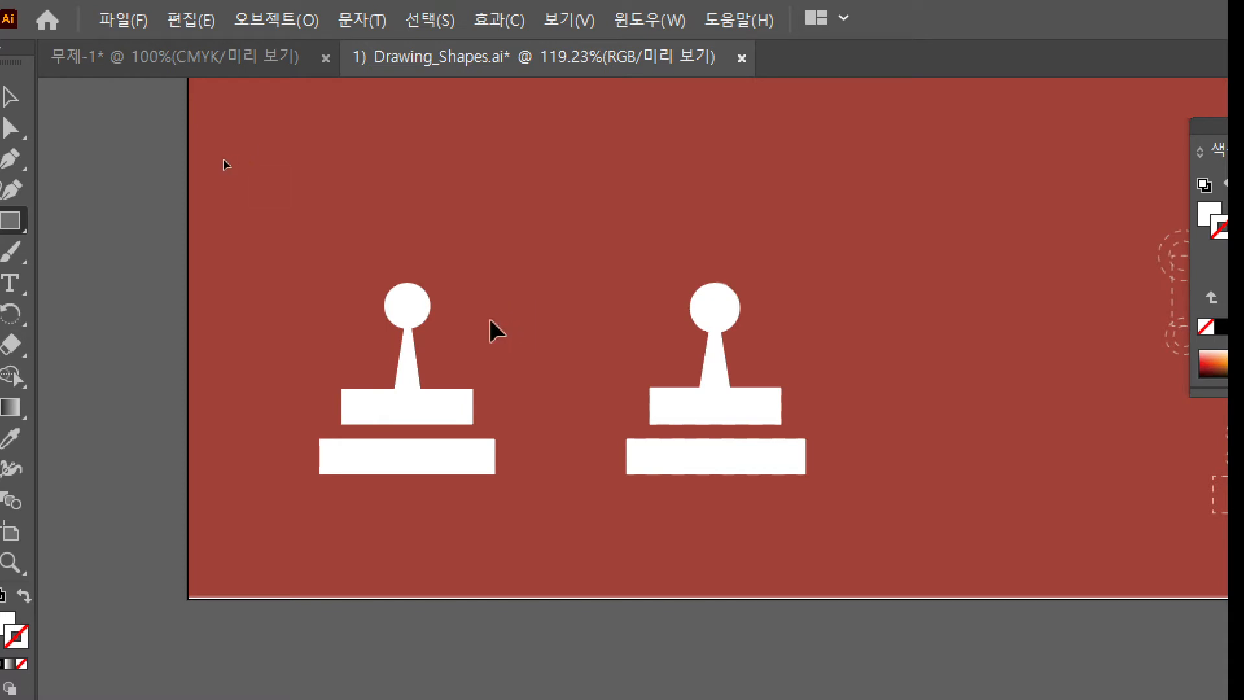
- Unite the circle, triangle and upper bar of the new joystick into a single shape
ctrl+click(403, 322)
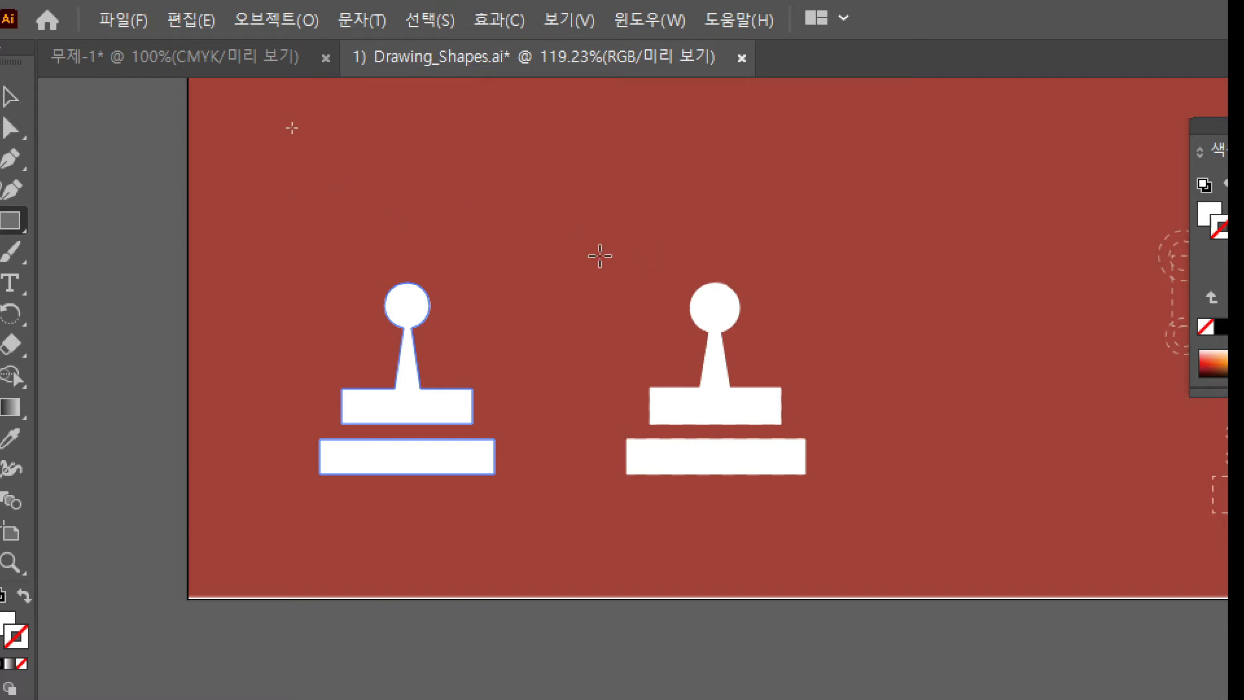
key(ctrl)
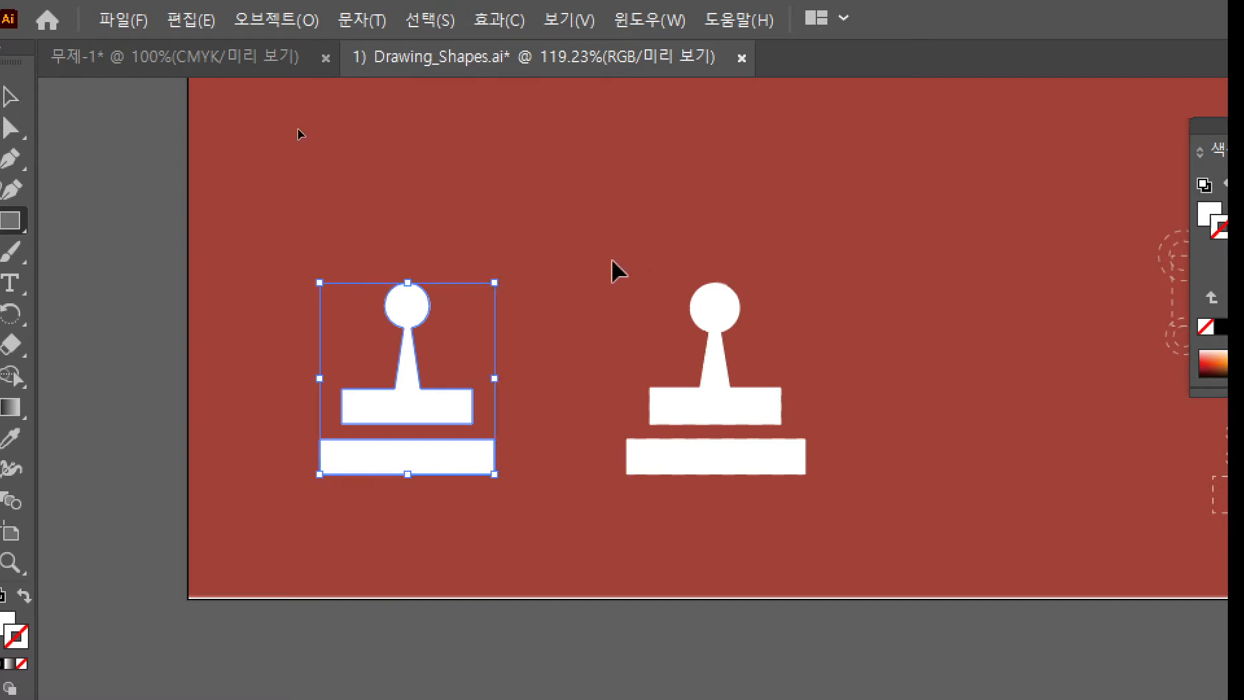
drag(612, 248, 807, 431)
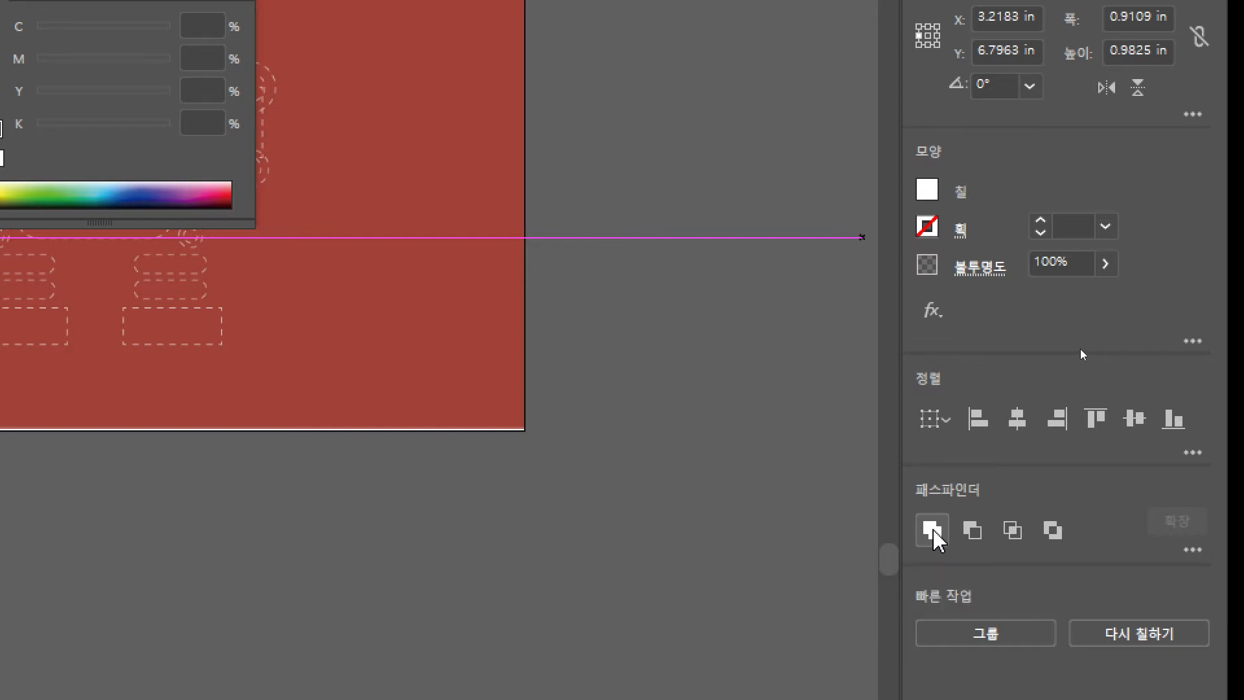
click(933, 532)
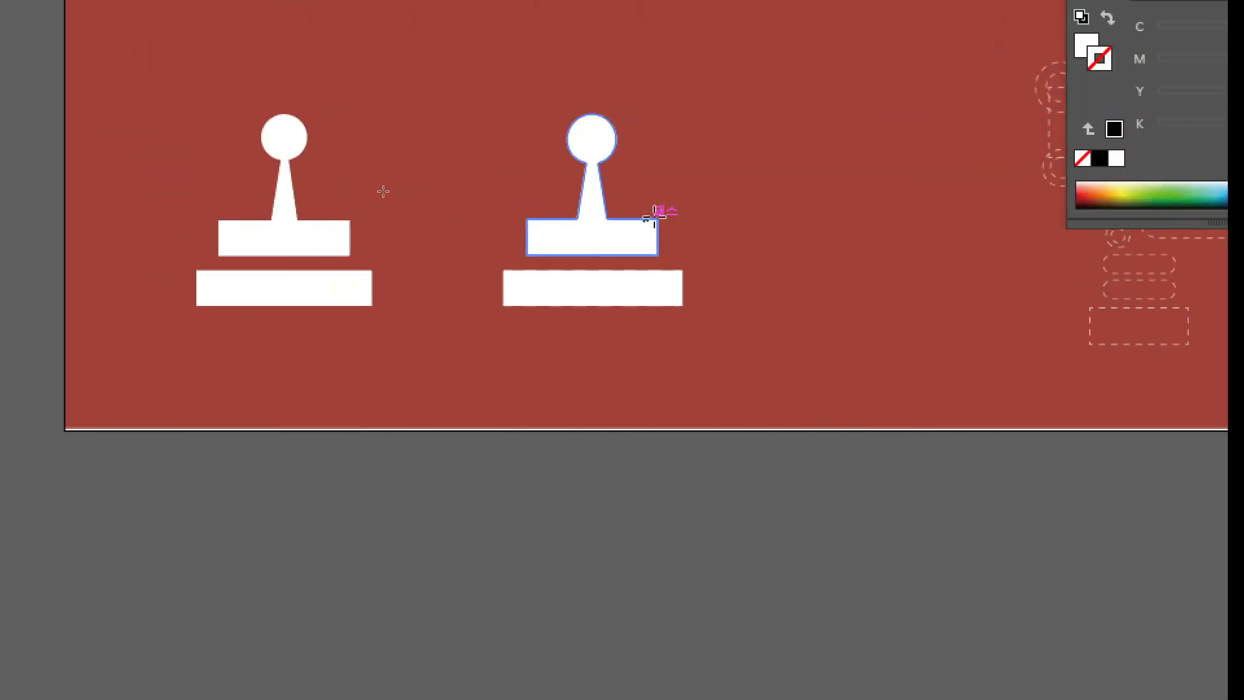
- Move the floating Color panel clear of the robot artwork, onto the empty canvas beside the artboard
scroll(725, 336, up, 8)
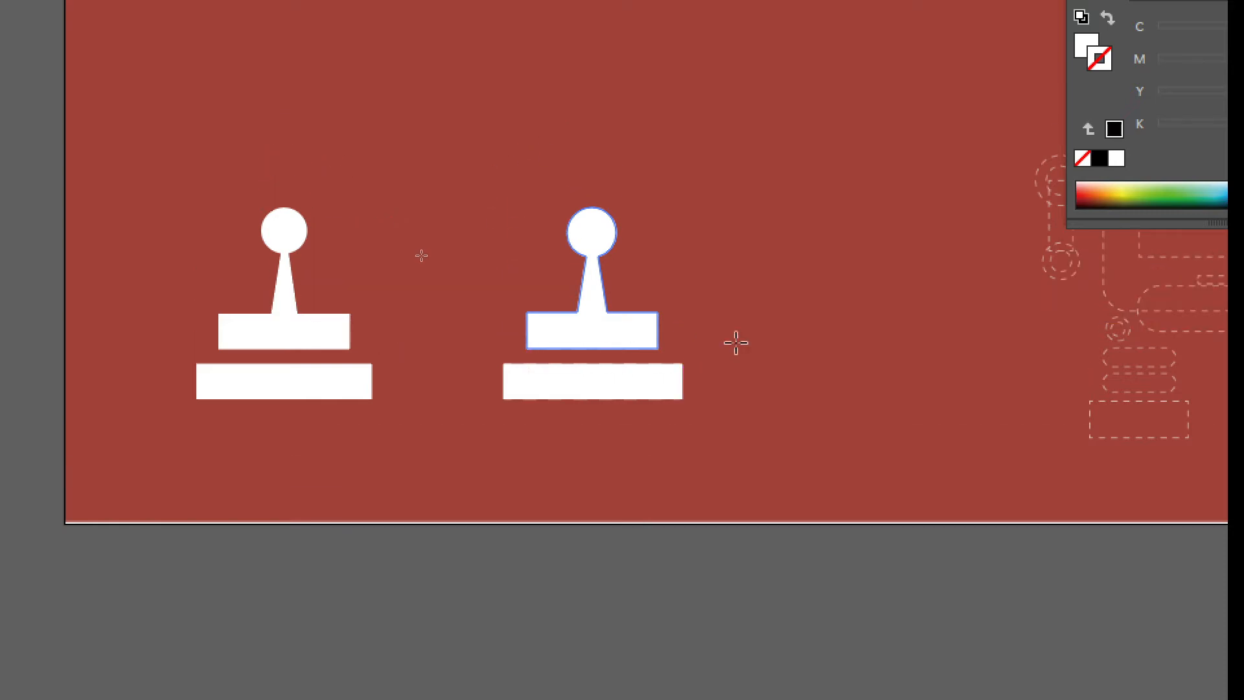
scroll(726, 337, up, 6)
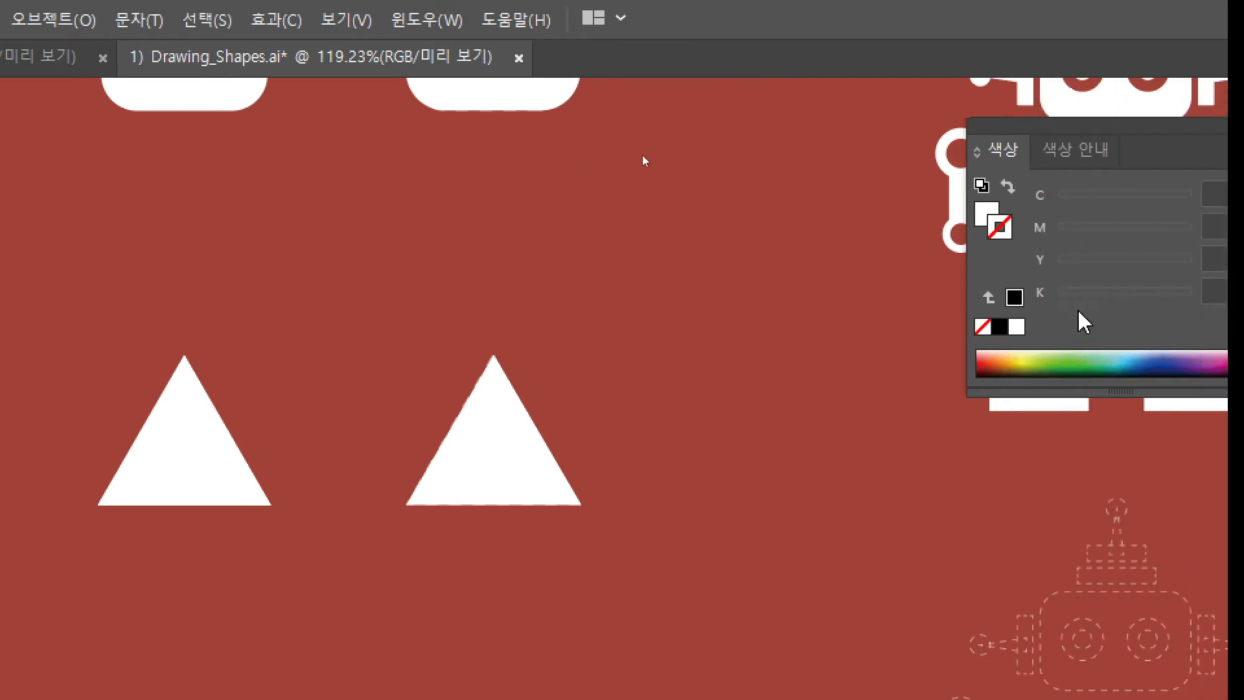
drag(1000, 139, 1178, 447)
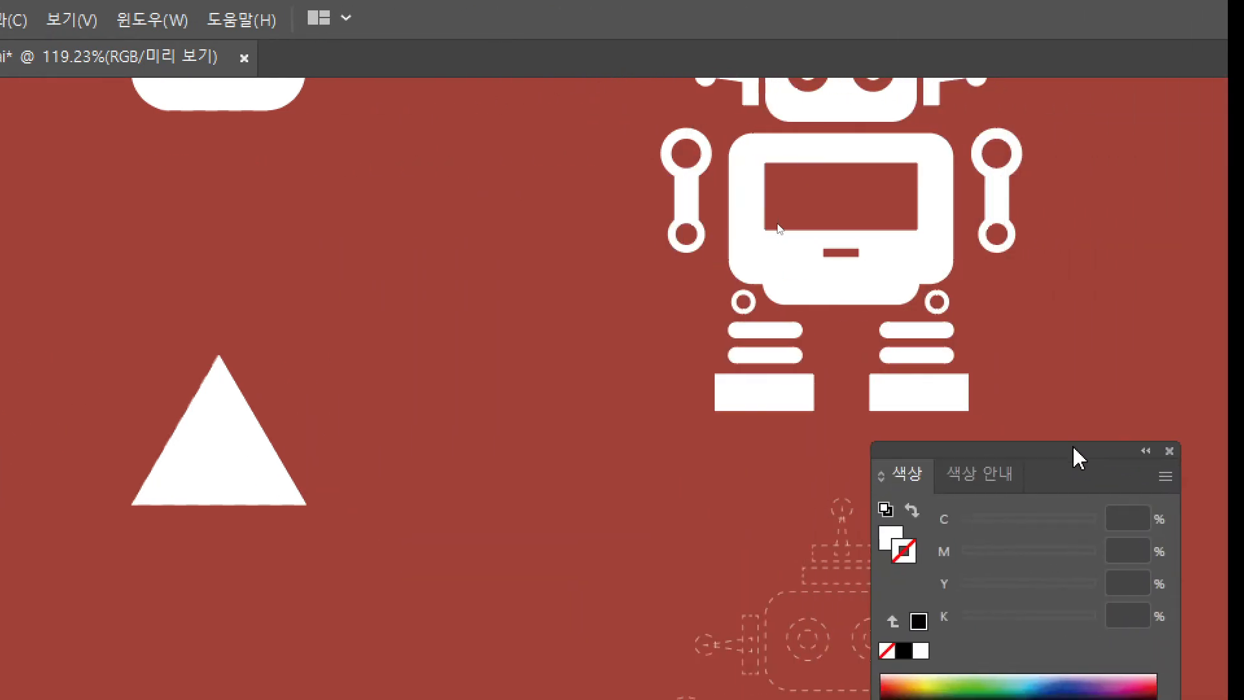
drag(1078, 457, 1243, 172)
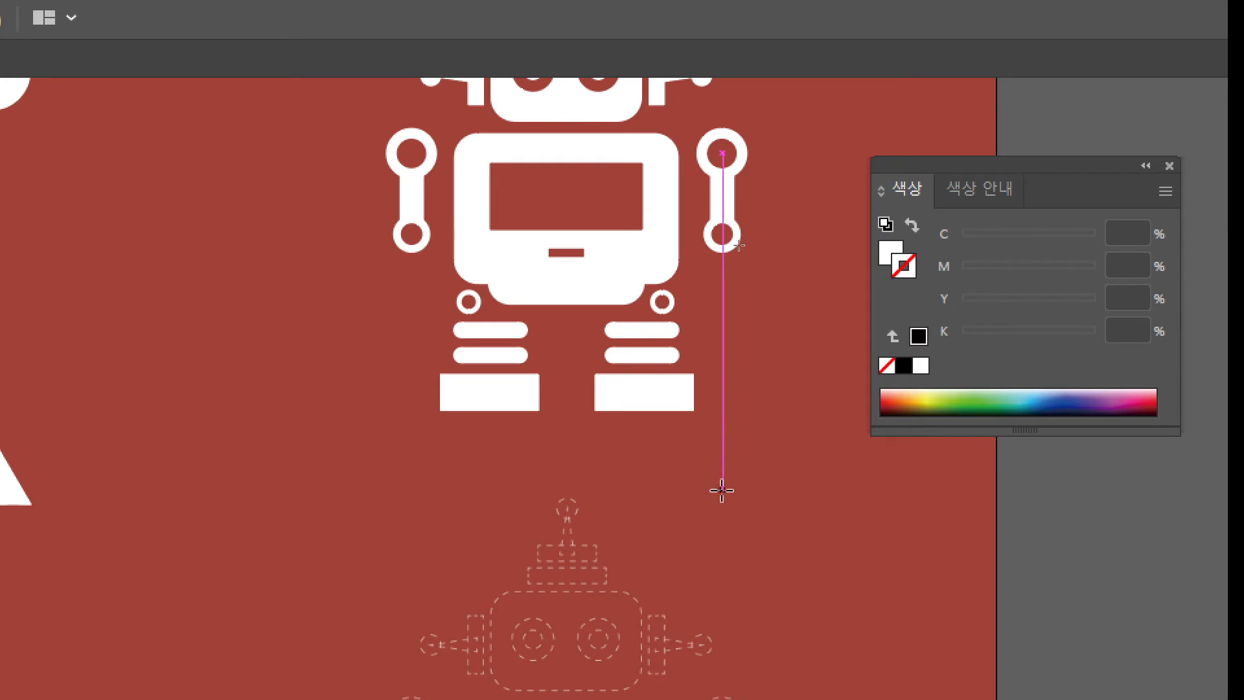
scroll(722, 490, up, 5)
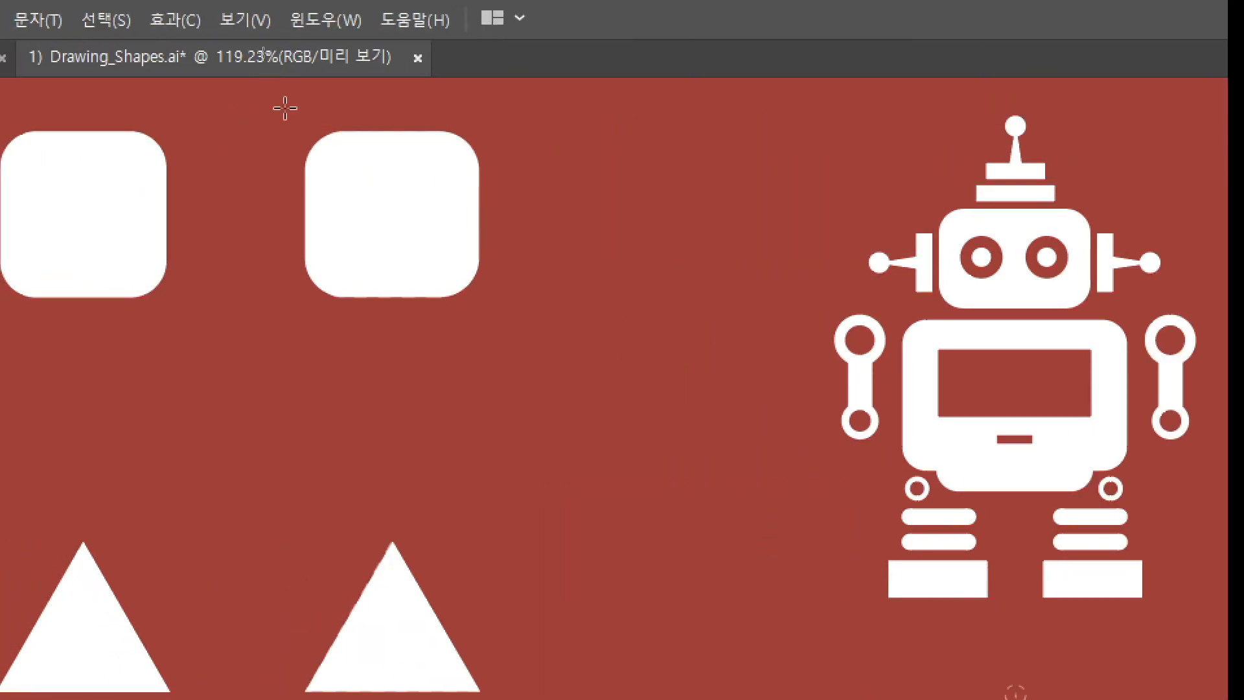
click(270, 20)
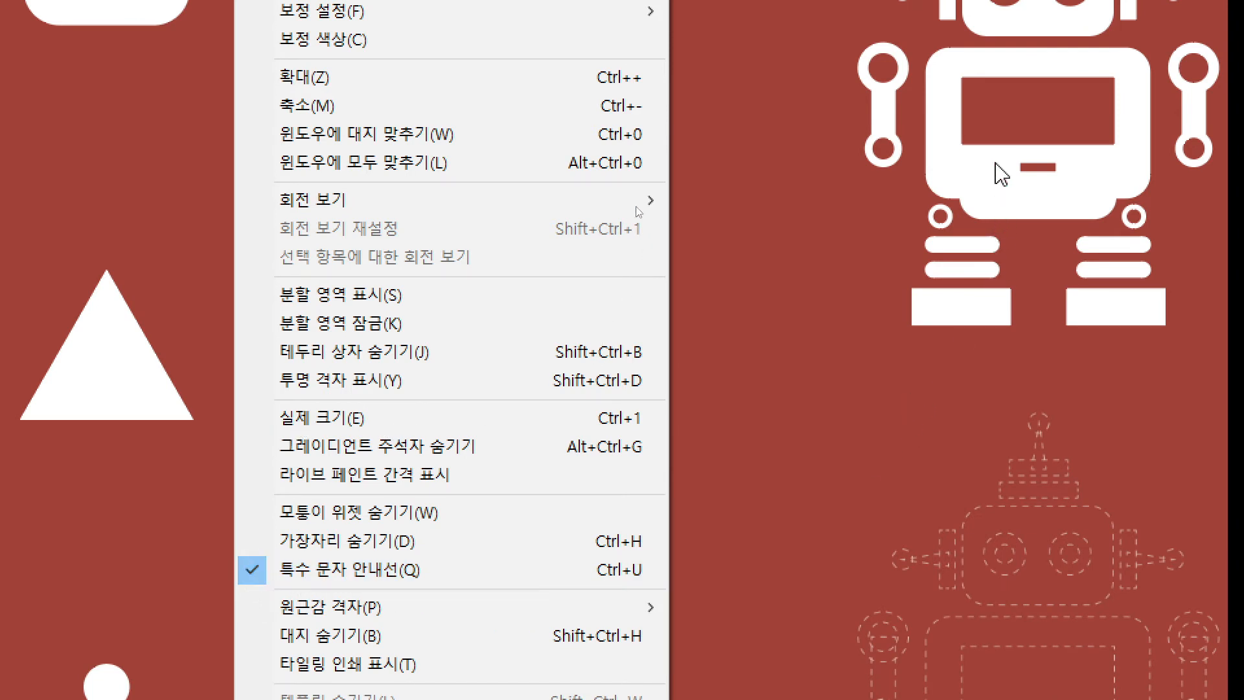
click(737, 78)
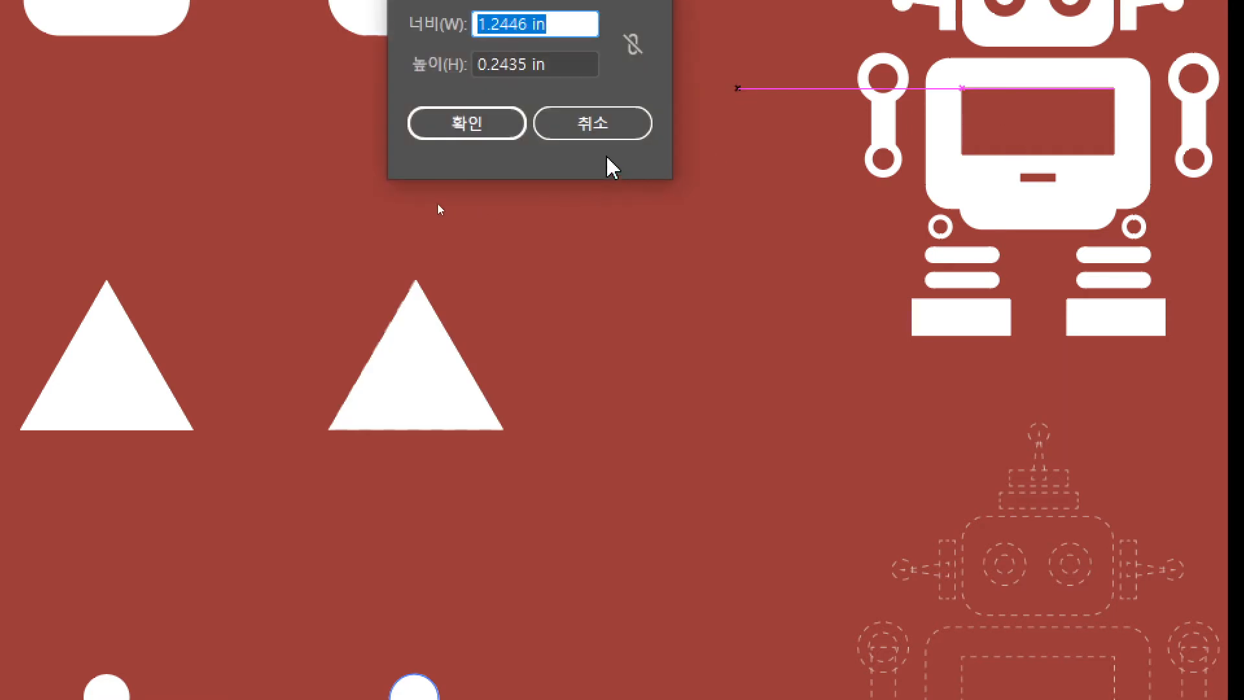
click(632, 133)
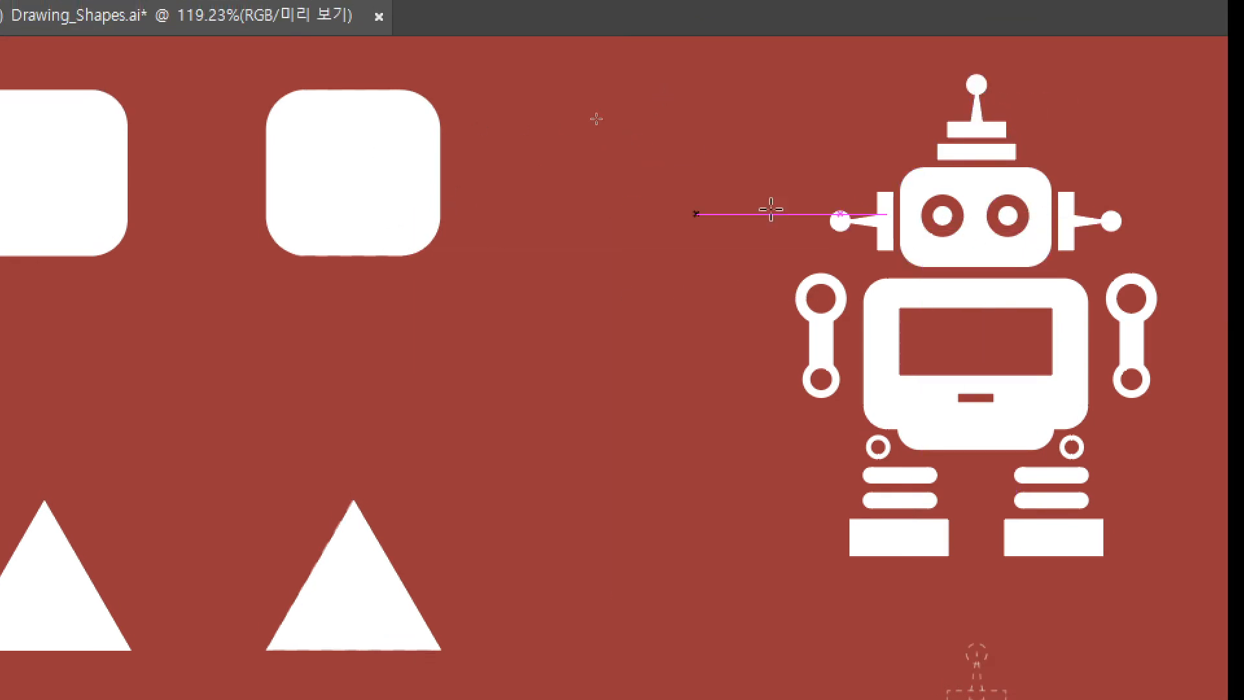
click(374, 19)
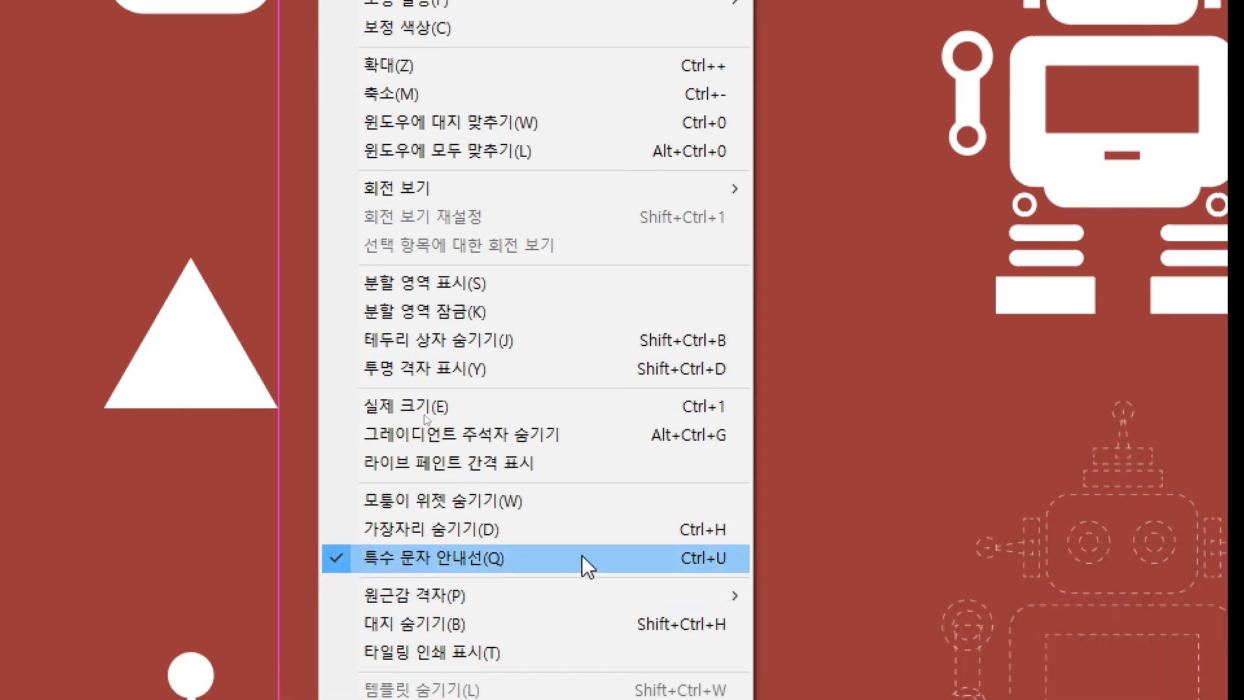
click(1047, 373)
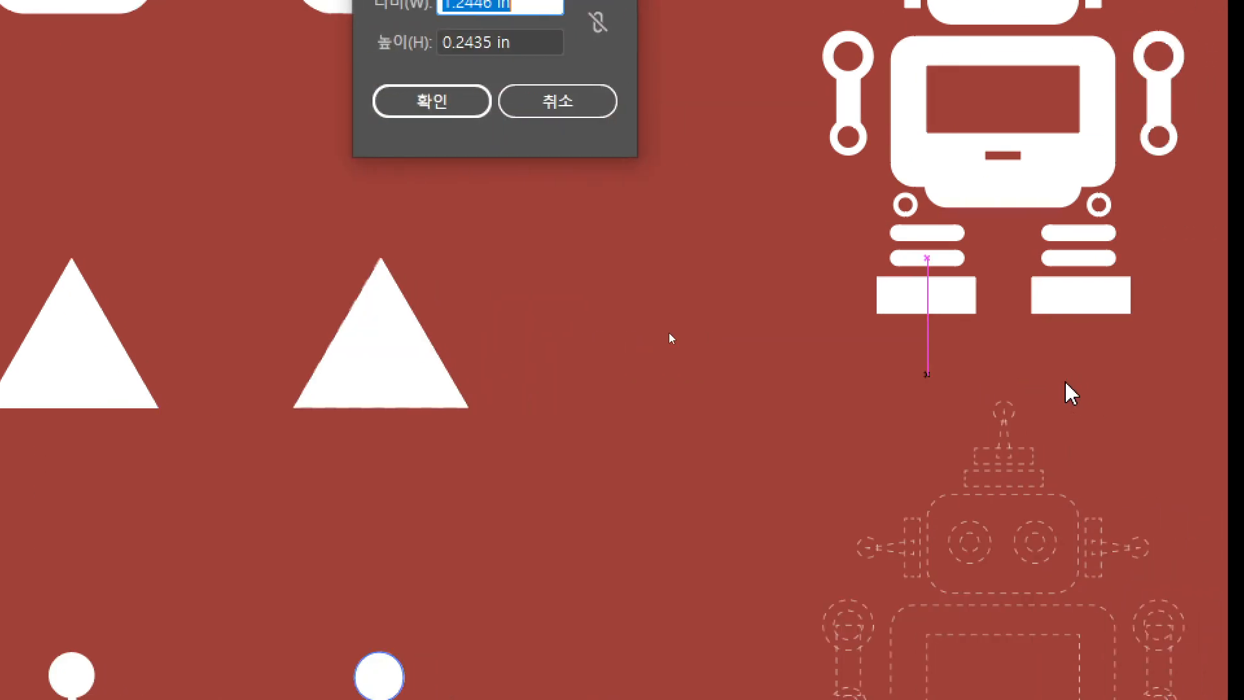
click(561, 105)
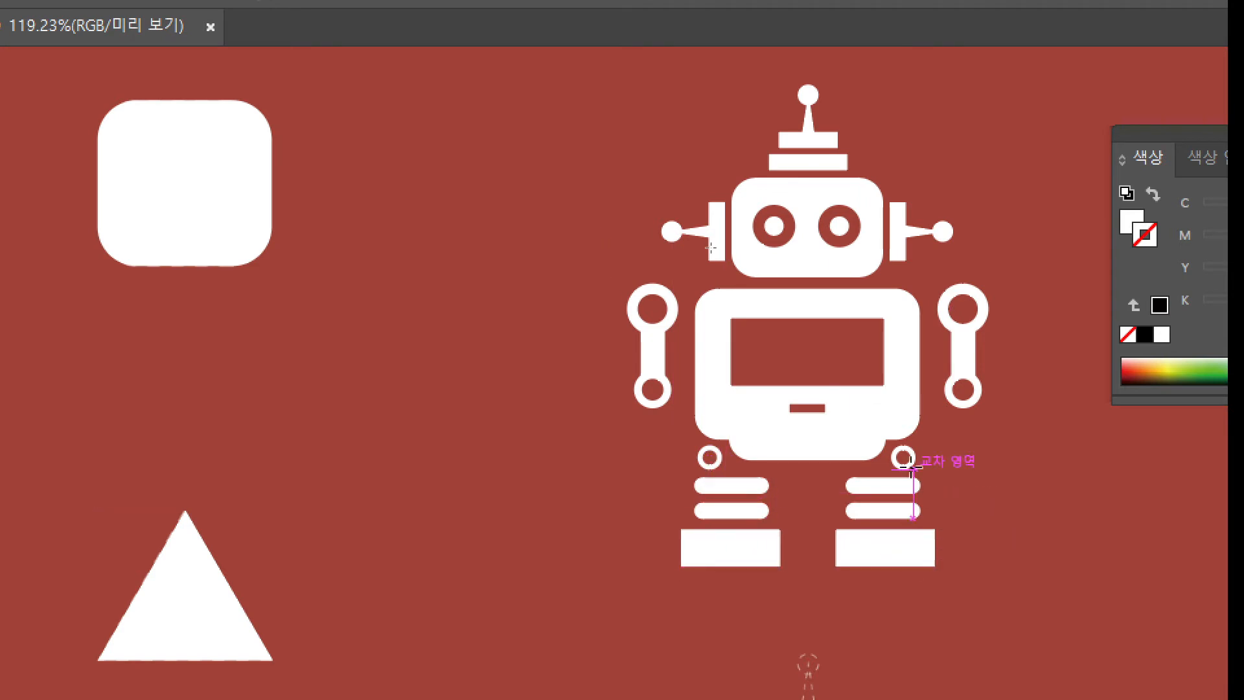
- Try an ellipse over the dashed circle at the tip of the lower robot's head antenna and undo it
scroll(894, 494, down, 5)
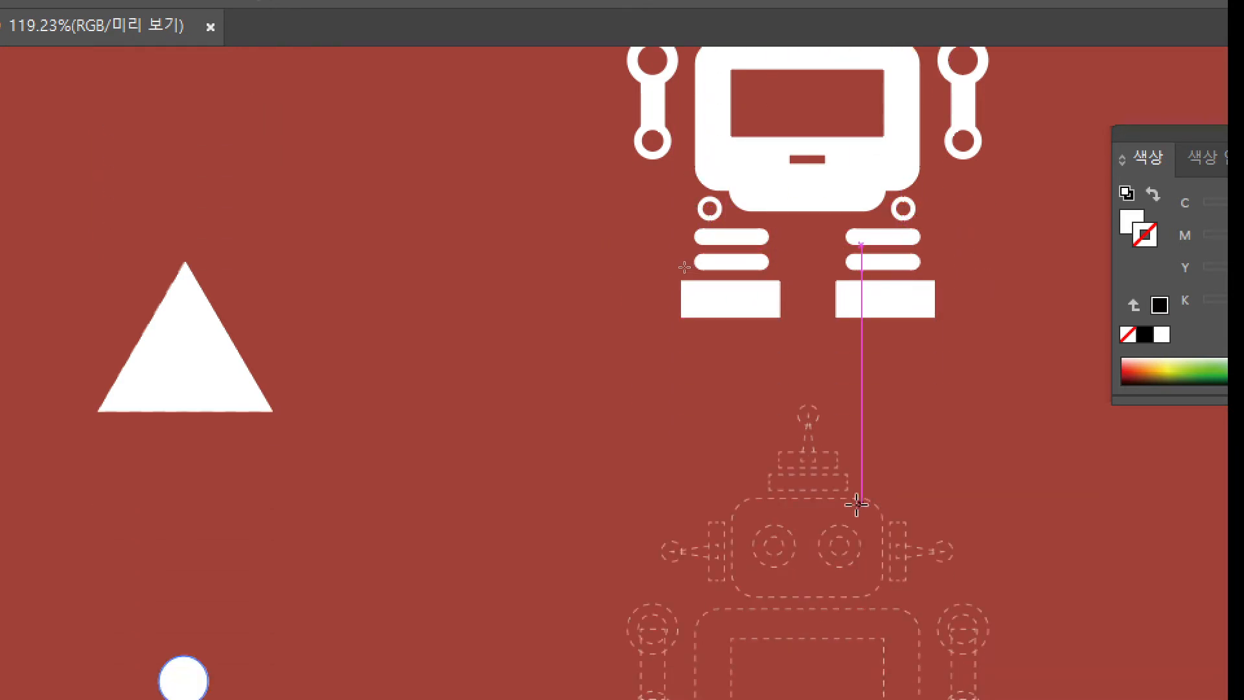
scroll(855, 505, down, 5)
scroll(853, 506, down, 1)
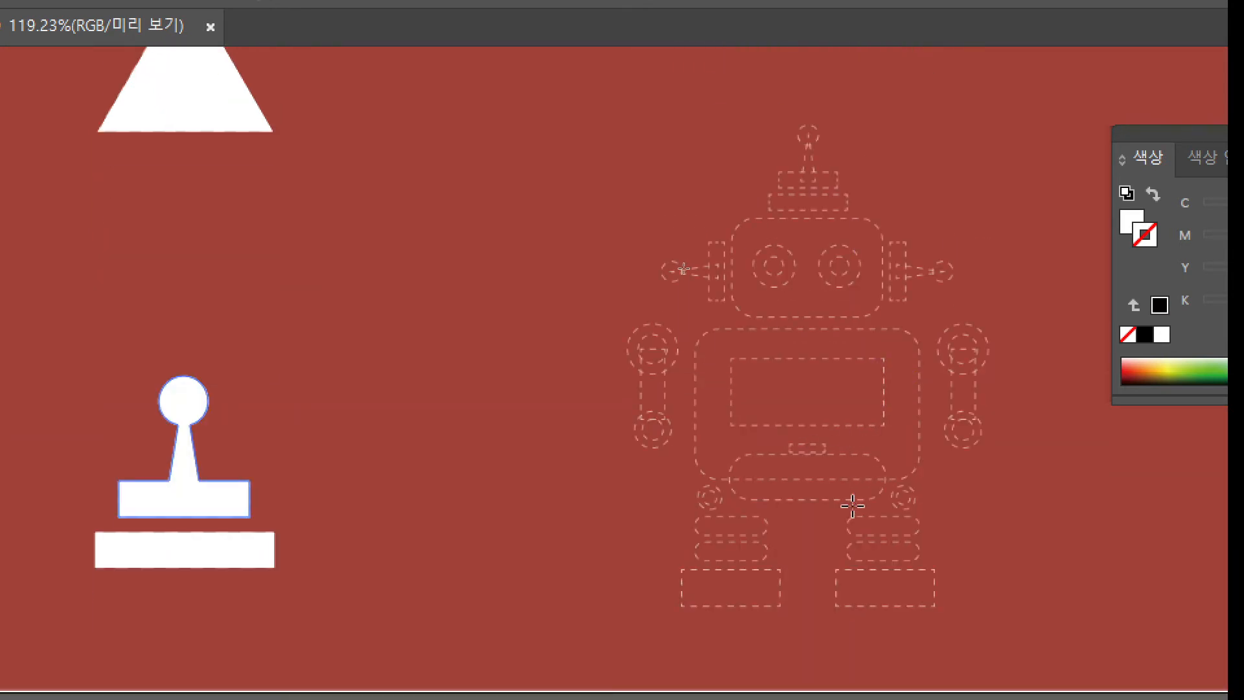
scroll(882, 499, up, 2)
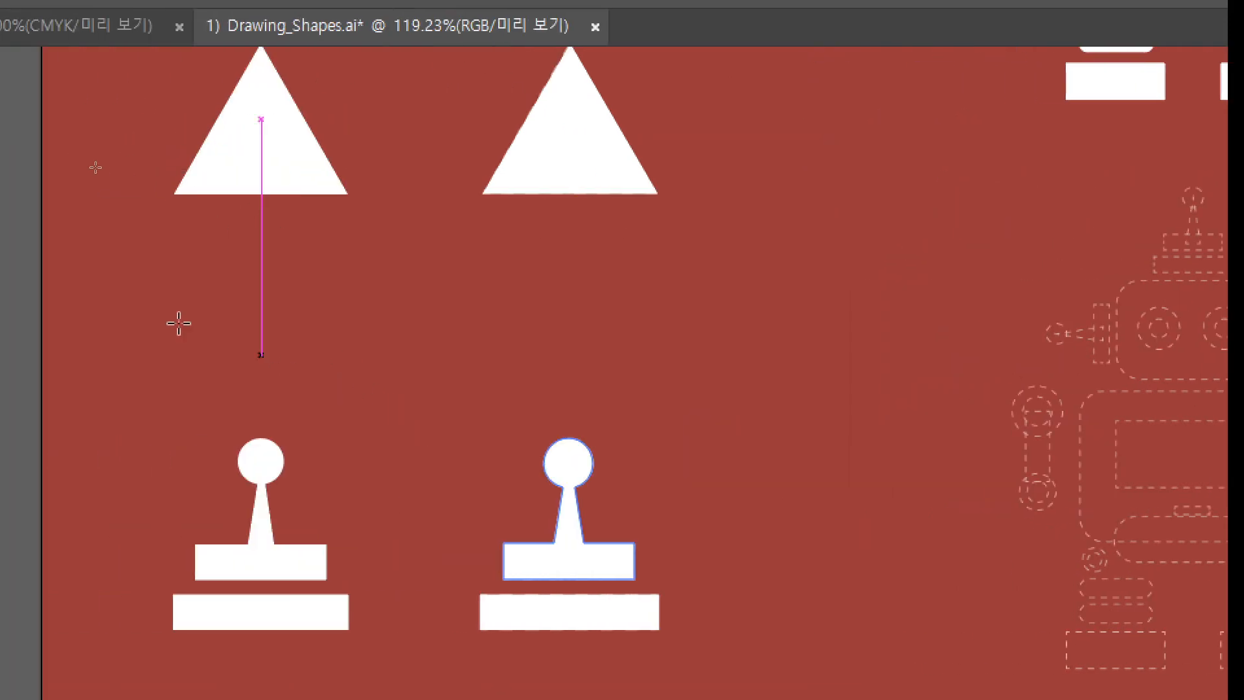
drag(18, 187, 88, 218)
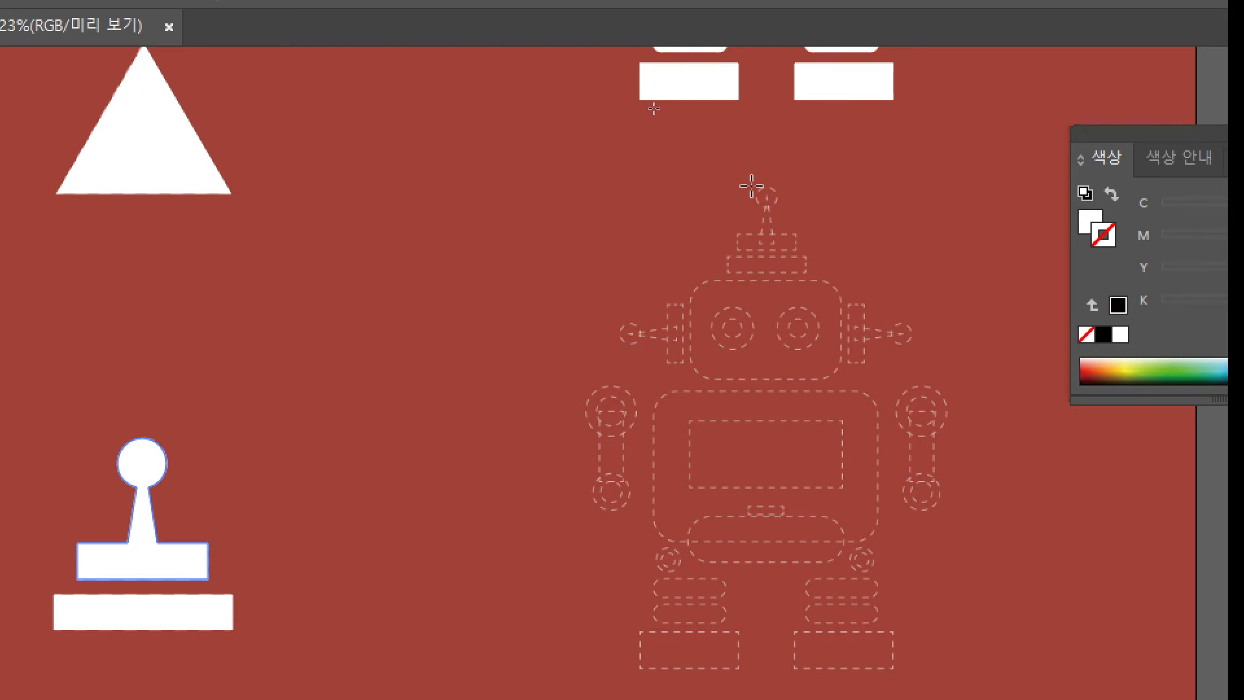
drag(751, 185, 778, 199)
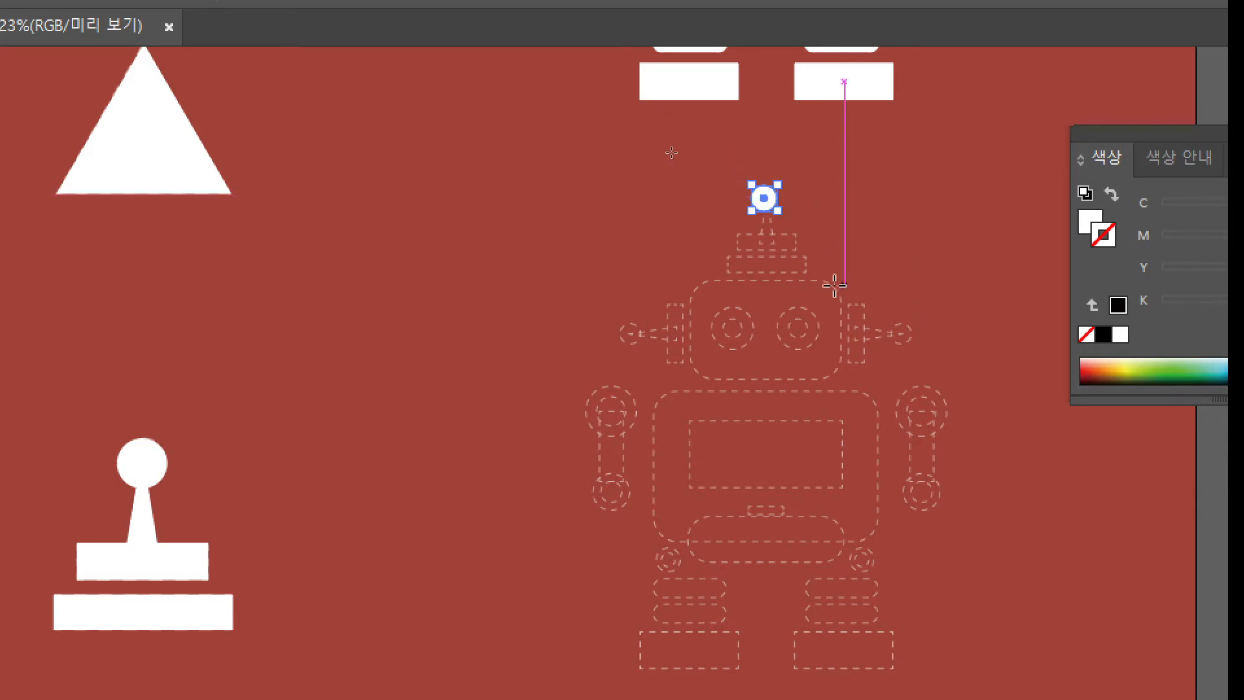
key(ctrl+z)
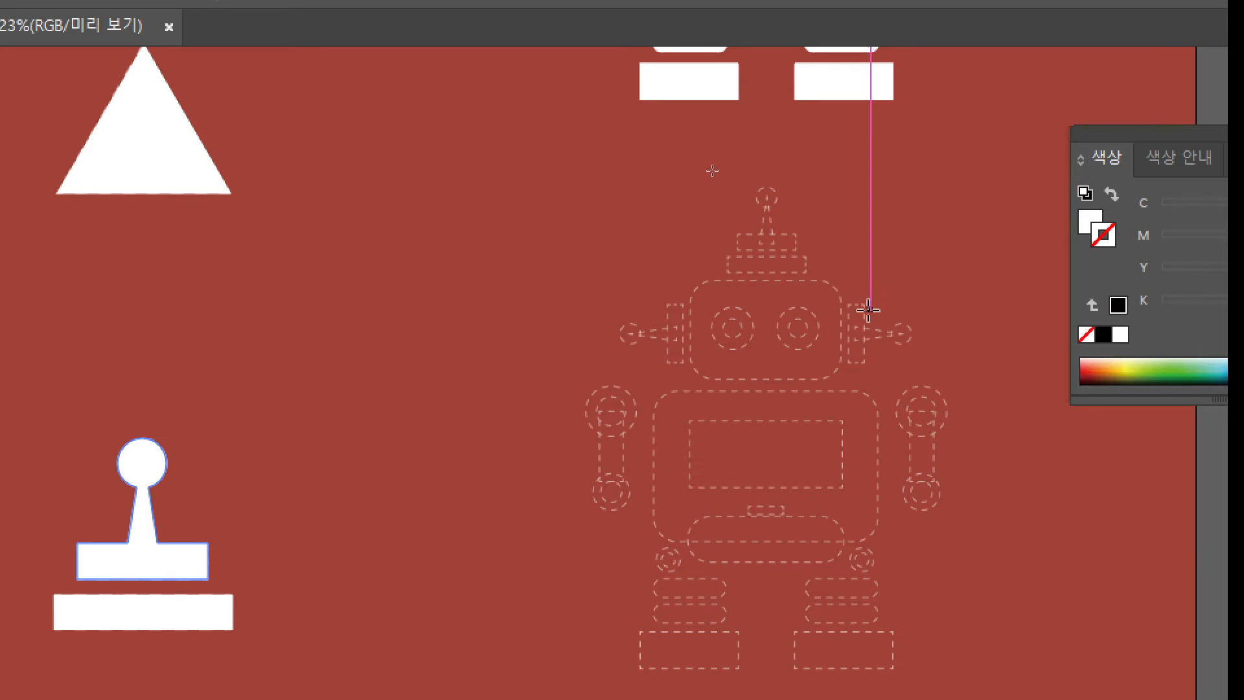
- Try a circle about 0.36 in across, drawn outward from its centre on the empty artboard beside the robot, and undo it
key(super+space)
click(766, 197)
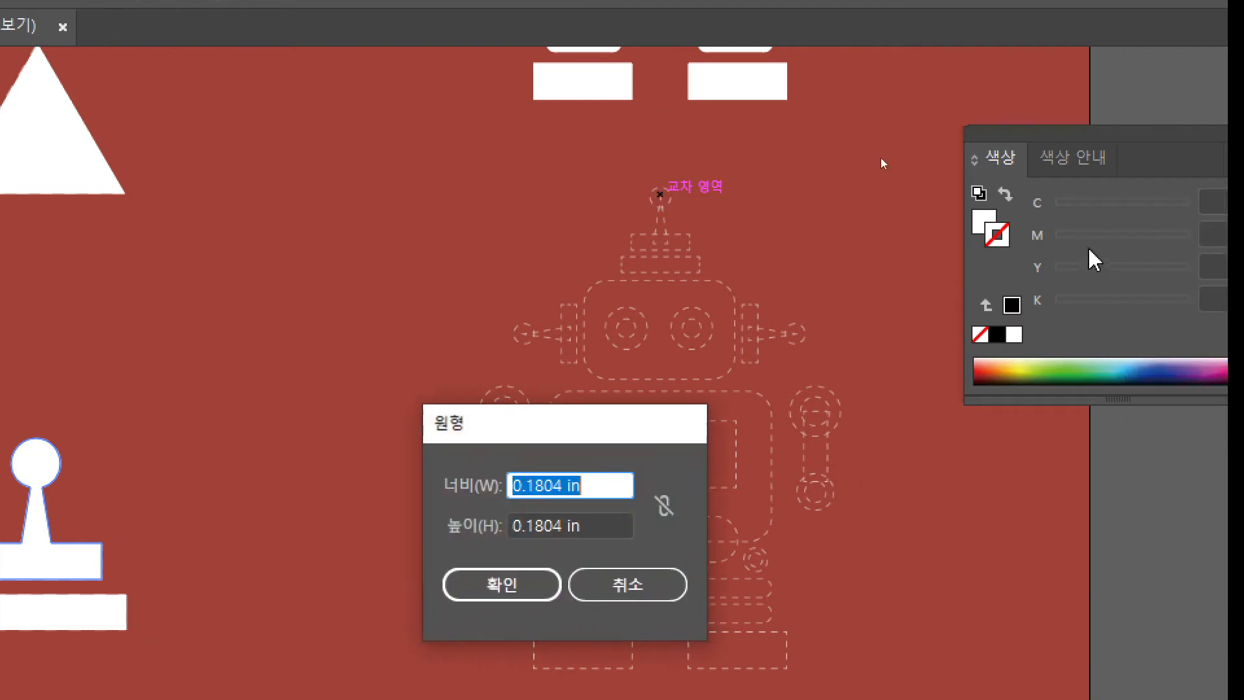
click(616, 586)
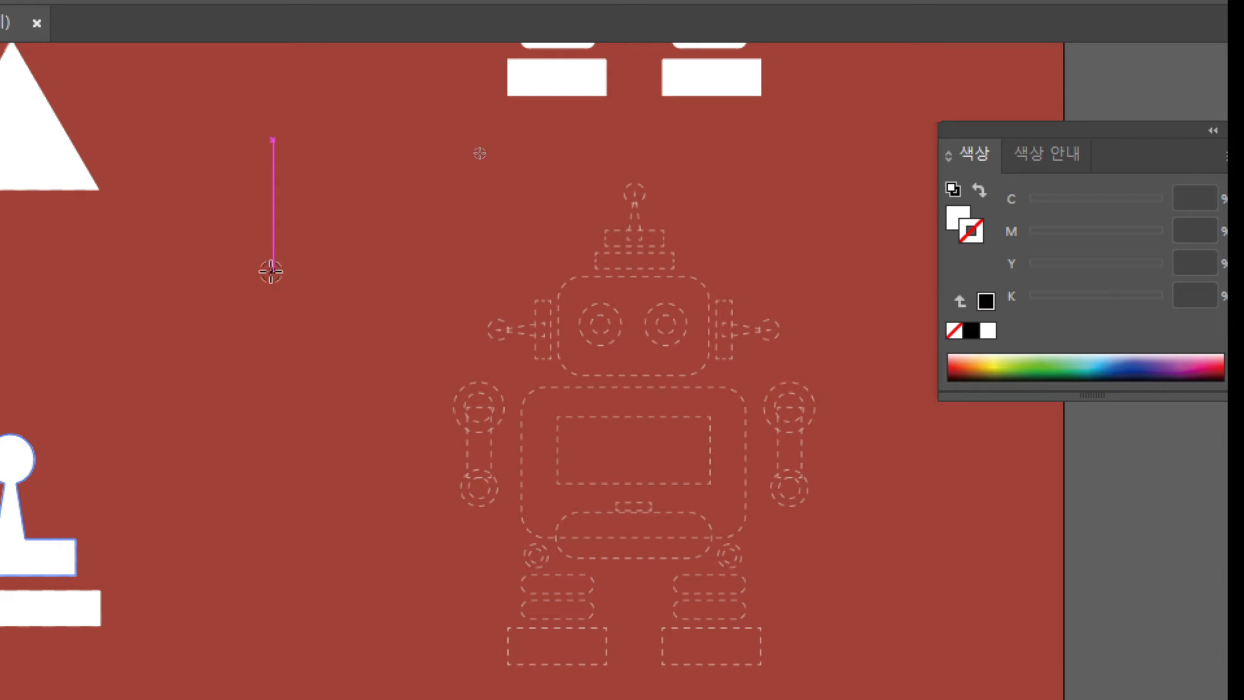
drag(272, 271, 296, 275)
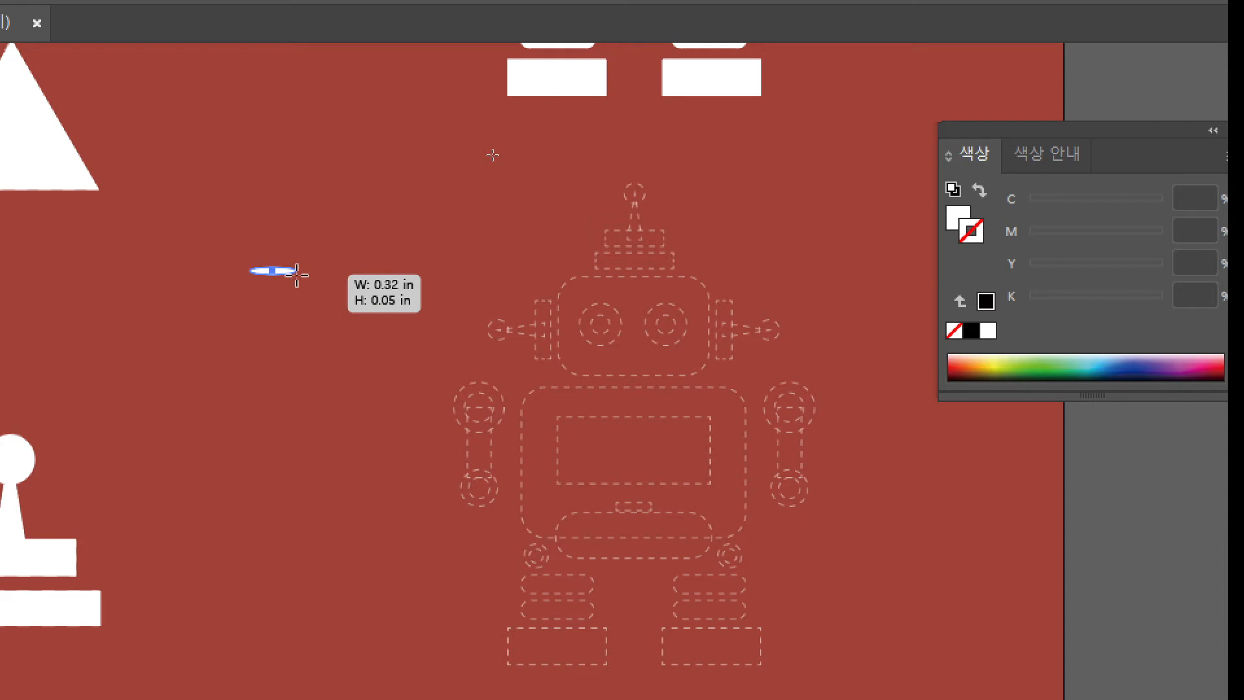
mouse_move(297, 275)
mouse_down()
mouse_move(287, 280)
mouse_move(299, 284)
mouse_up()
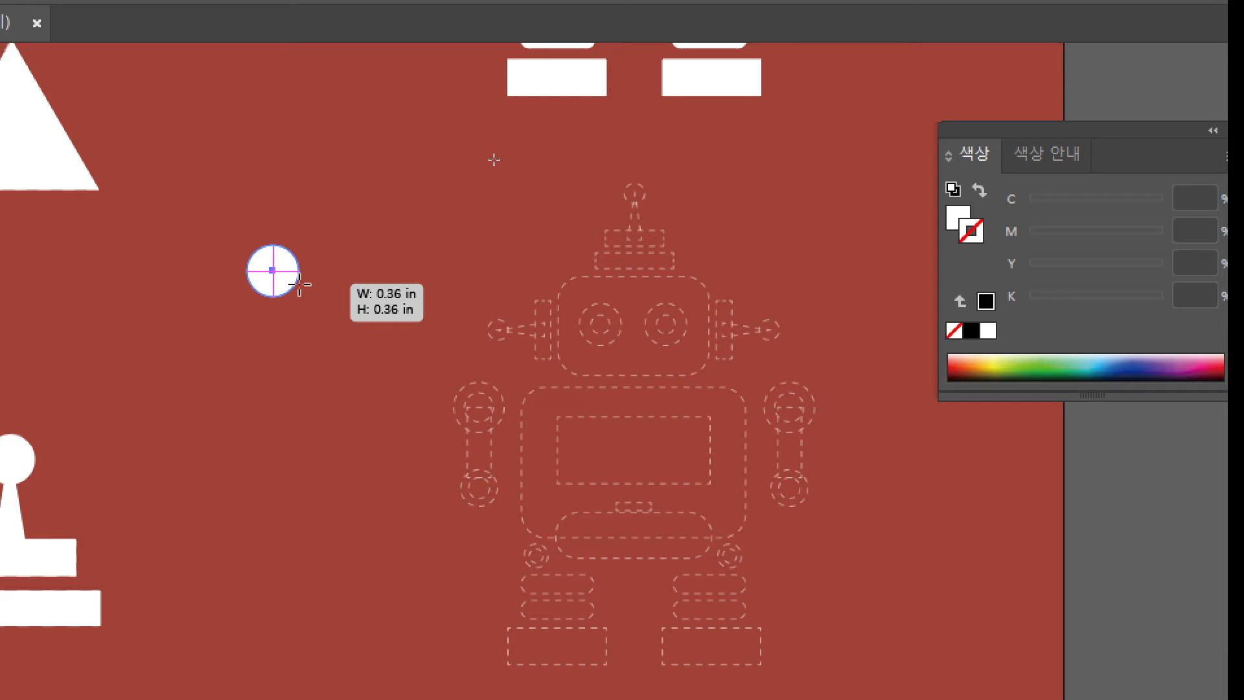
drag(299, 284, 300, 284)
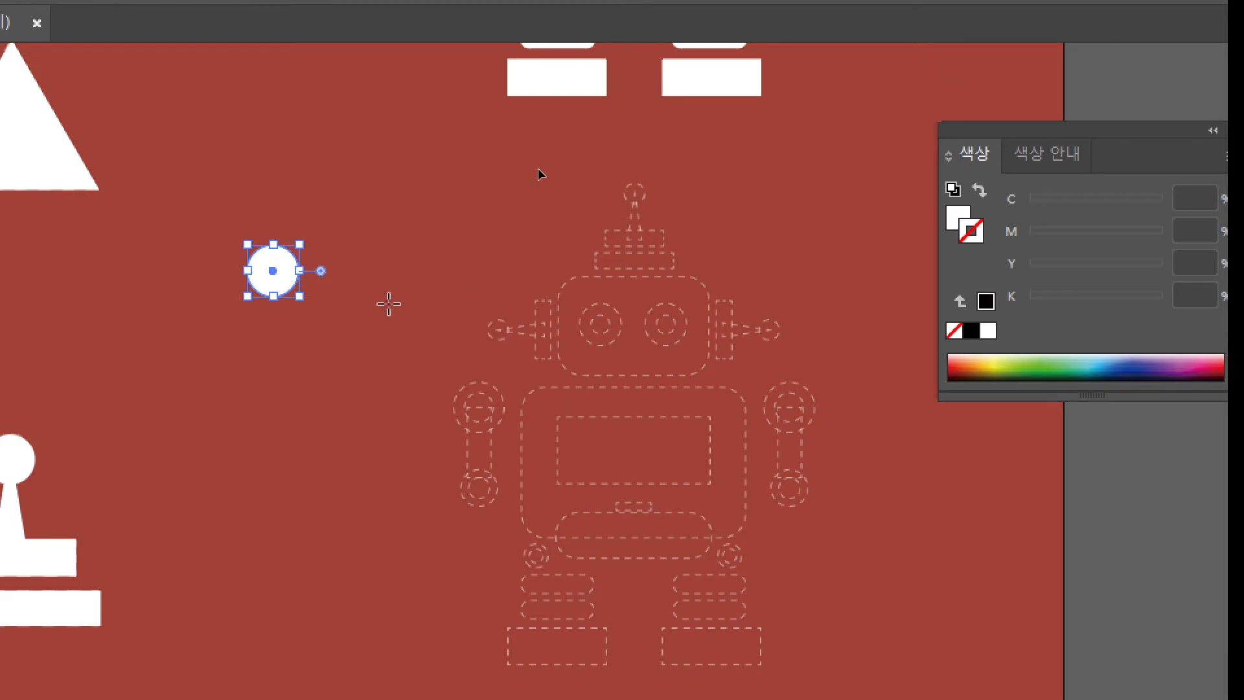
key(ctrl+z)
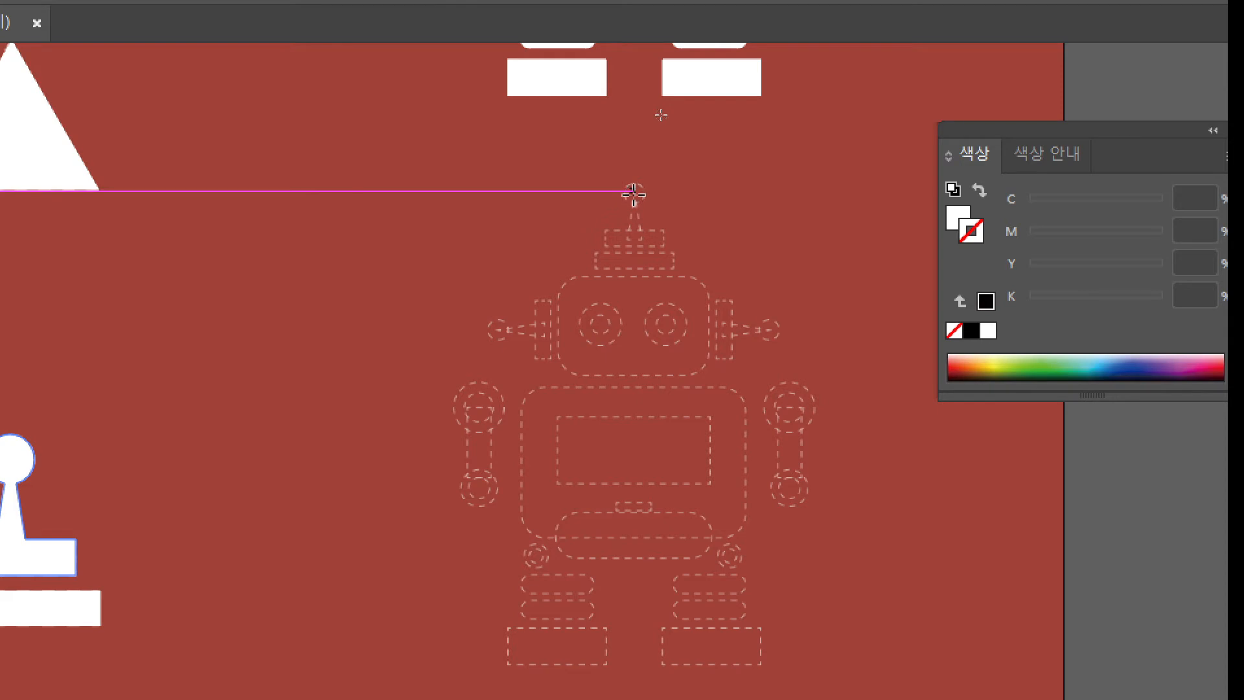
- Draw a circle about 0.17 in across, from its centre, over the dashed circle at the tip of the robot's head antenna
drag(634, 194, 644, 204)
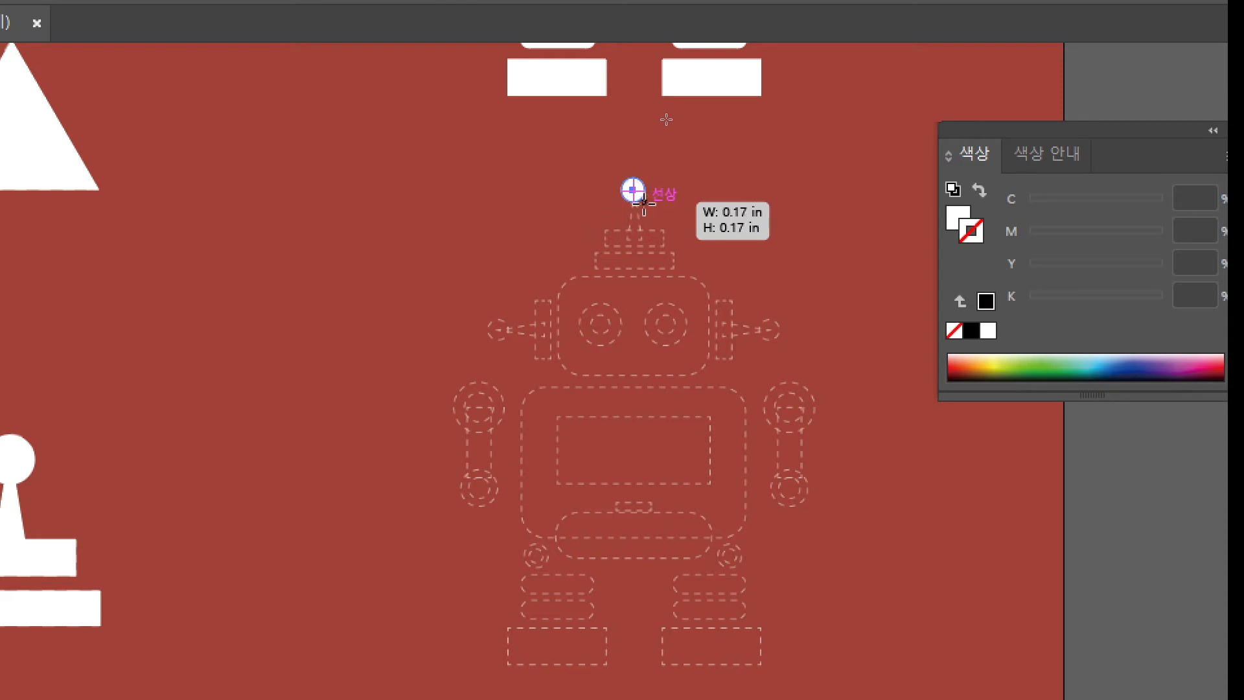
drag(644, 204, 644, 204)
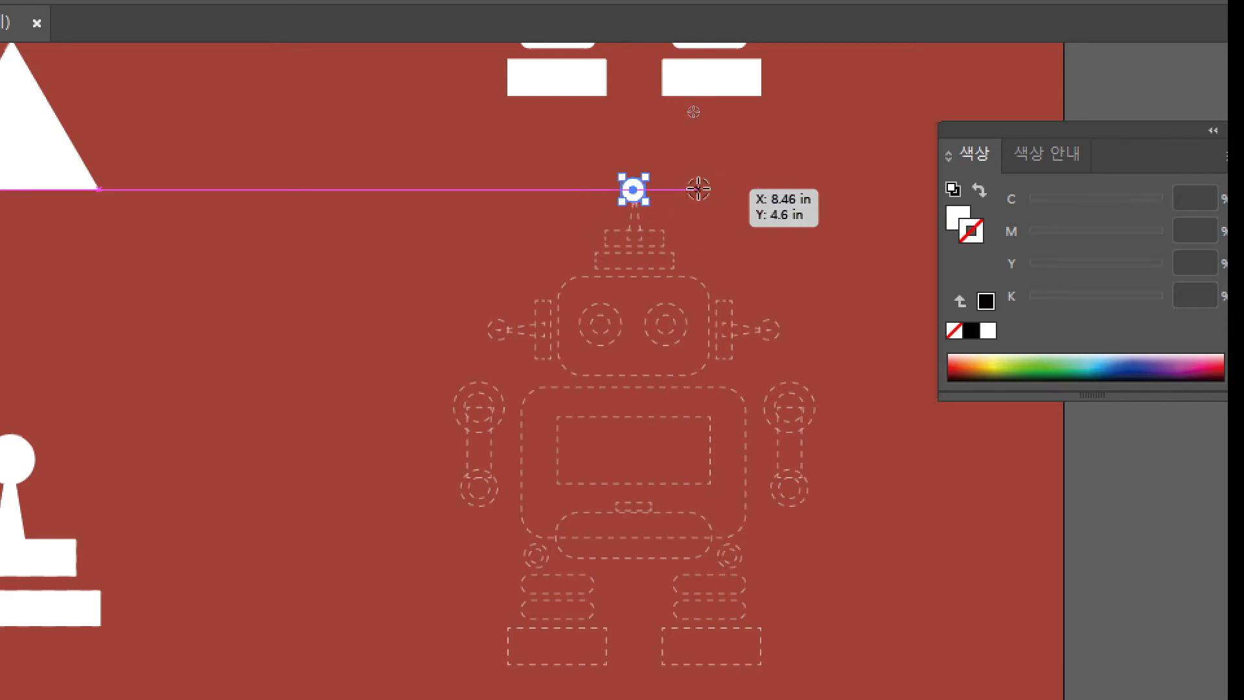
ctrl+click(710, 220)
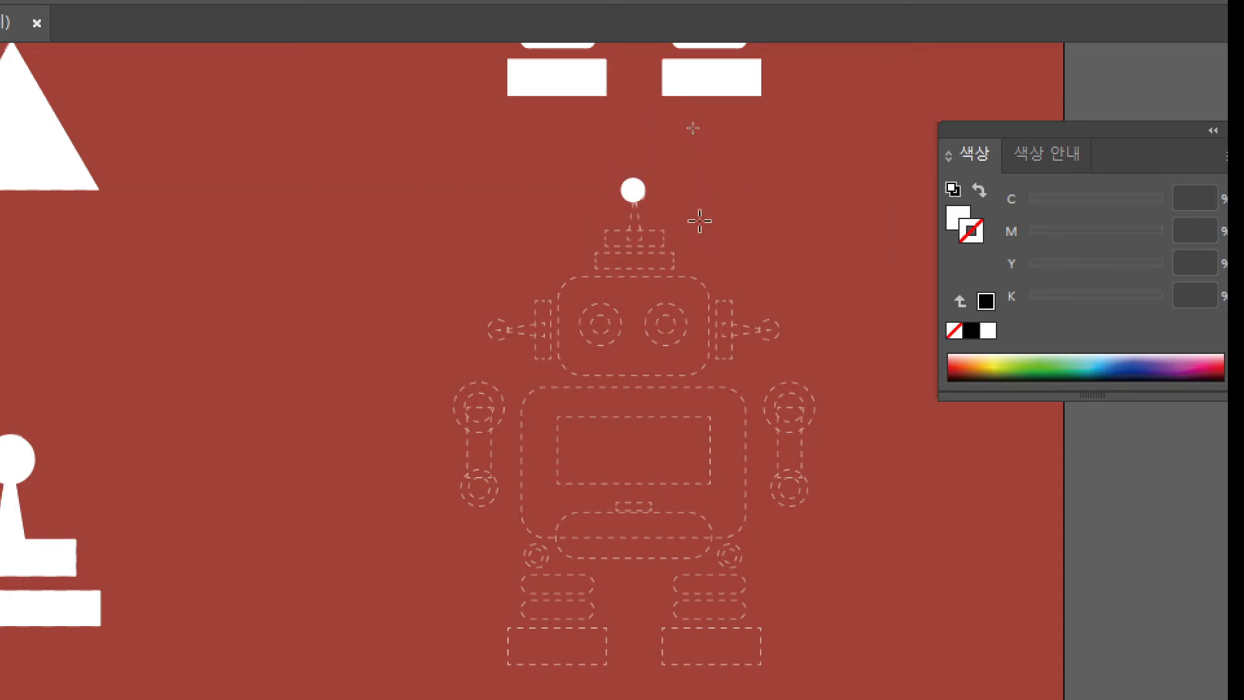
drag(631, 192, 636, 195)
key(l)
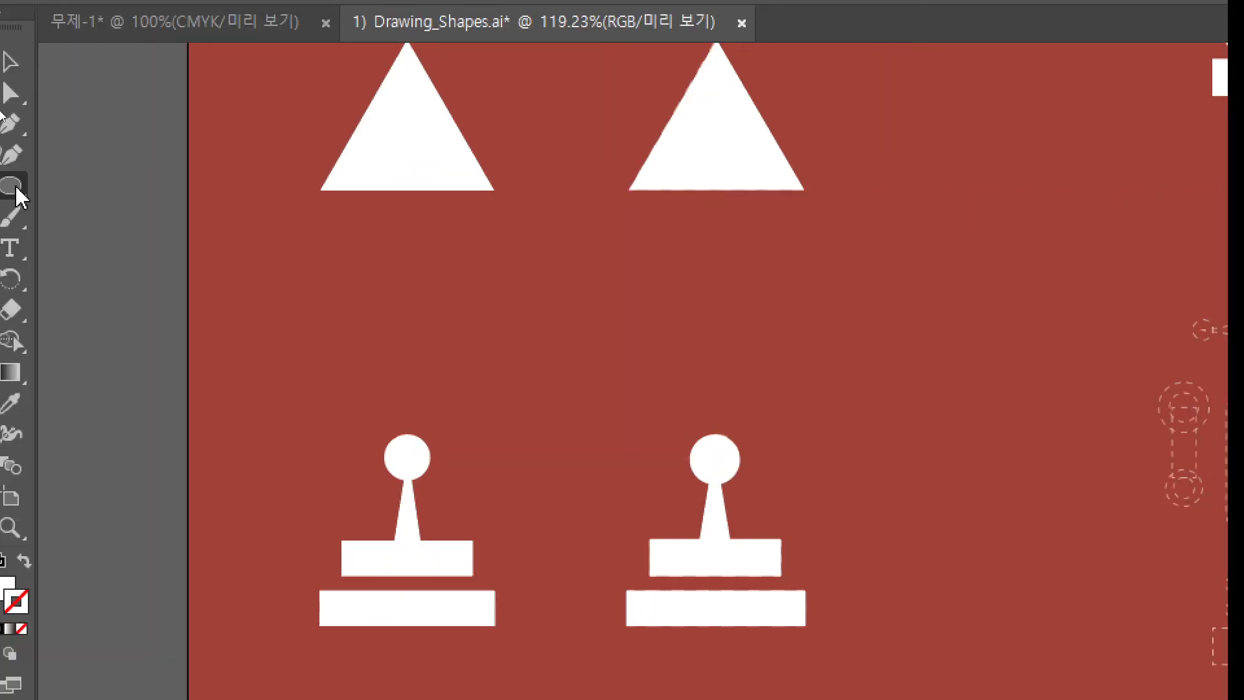
- Create a three-sided polygon with a radius of 0.6944 in near the robot's head antenna
drag(18, 194, 83, 248)
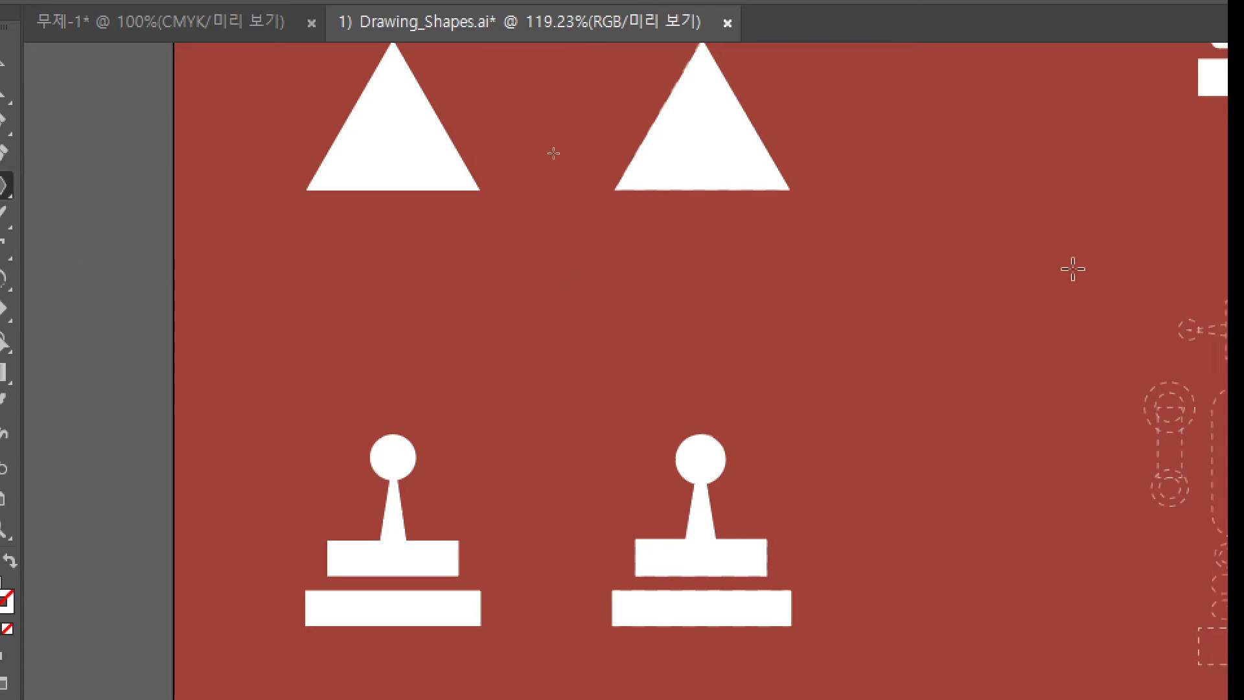
click(1029, 231)
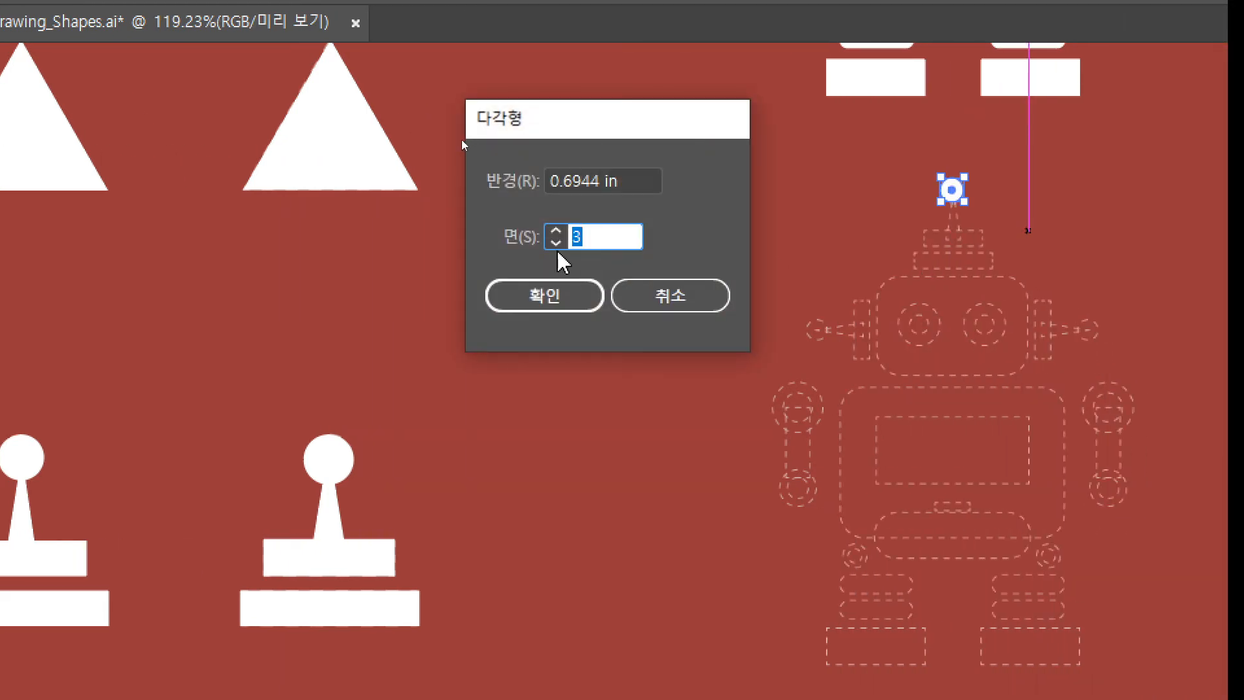
click(555, 297)
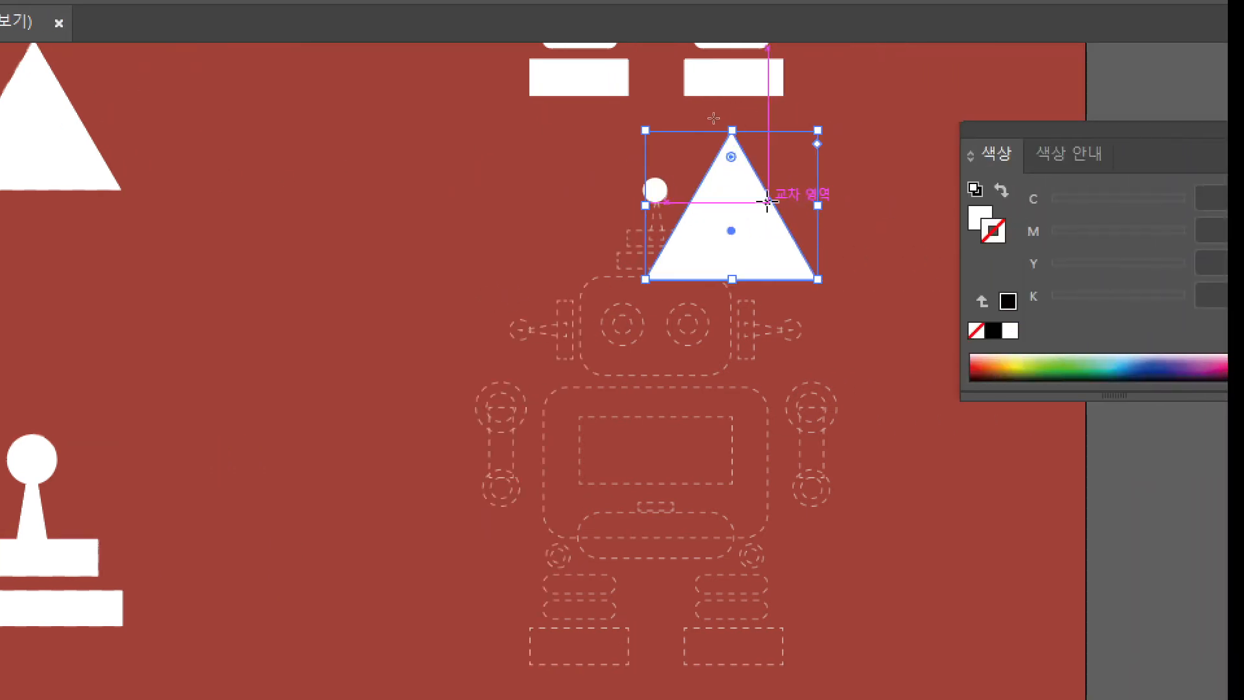
- Move the new triangle clear of the antenna circle and shrink it to the narrow proportions of the antenna stem
key(v)
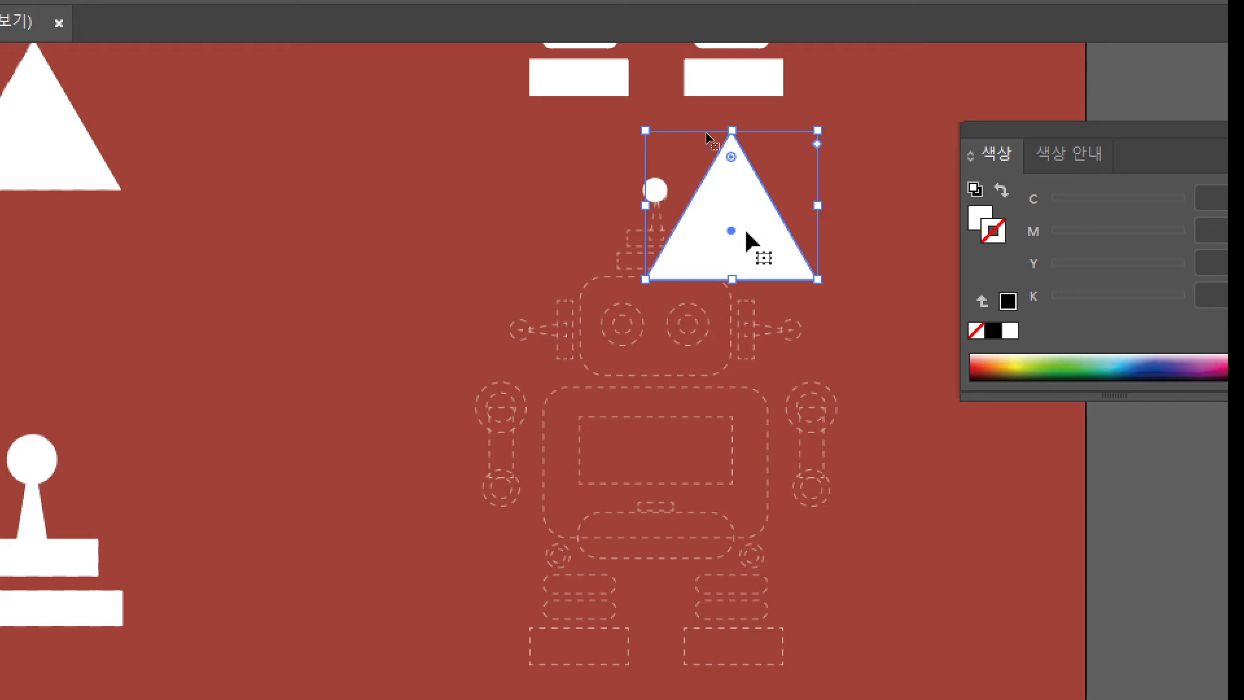
drag(745, 217, 803, 173)
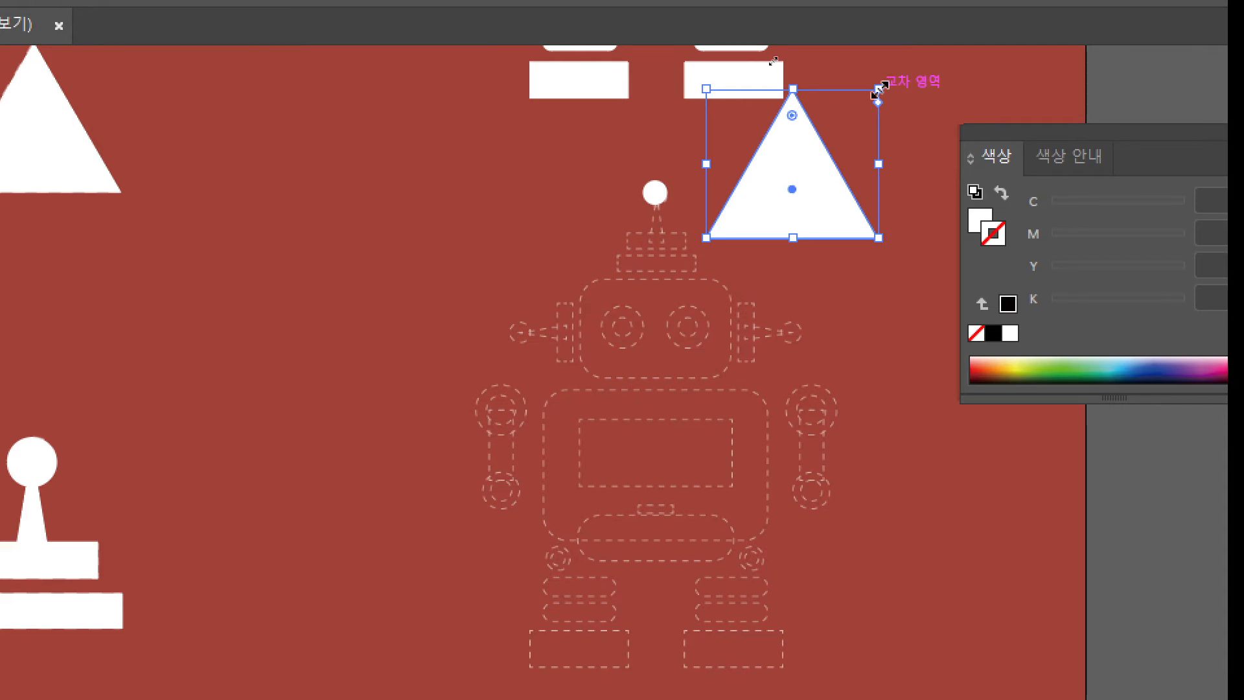
drag(879, 89, 722, 191)
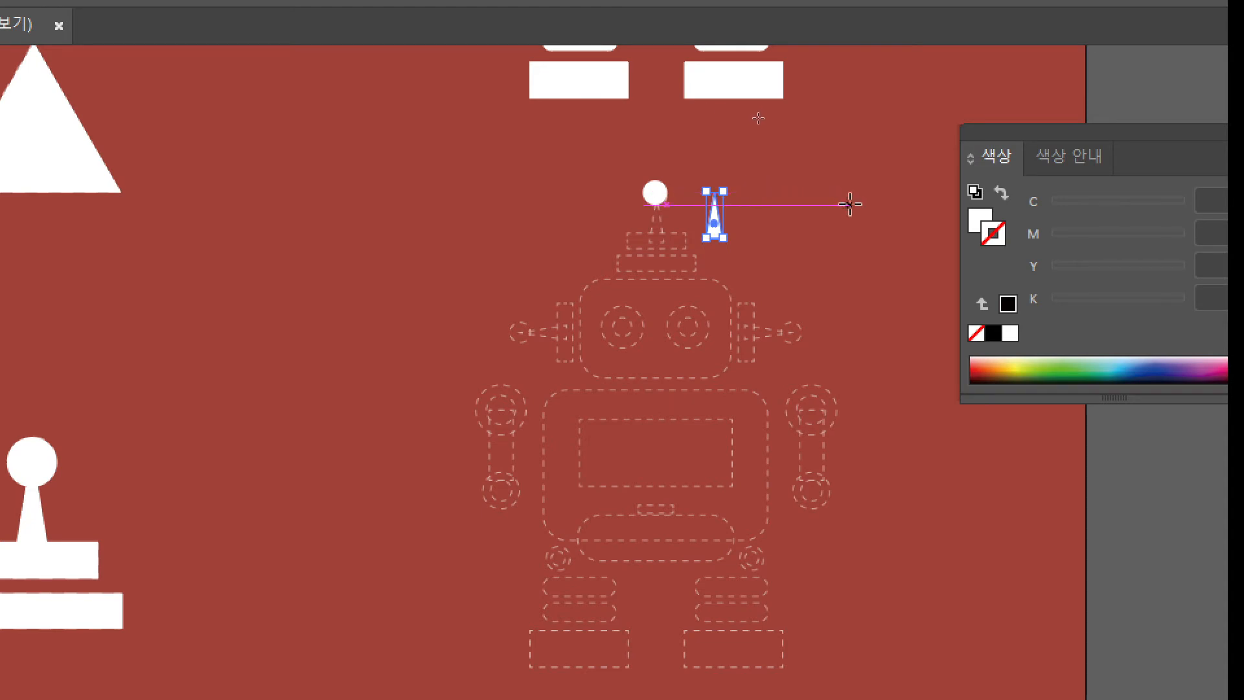
- Place the narrow triangle over the dashed antenna stem, directly beneath the small circle
key(m)
key(v)
click(823, 189)
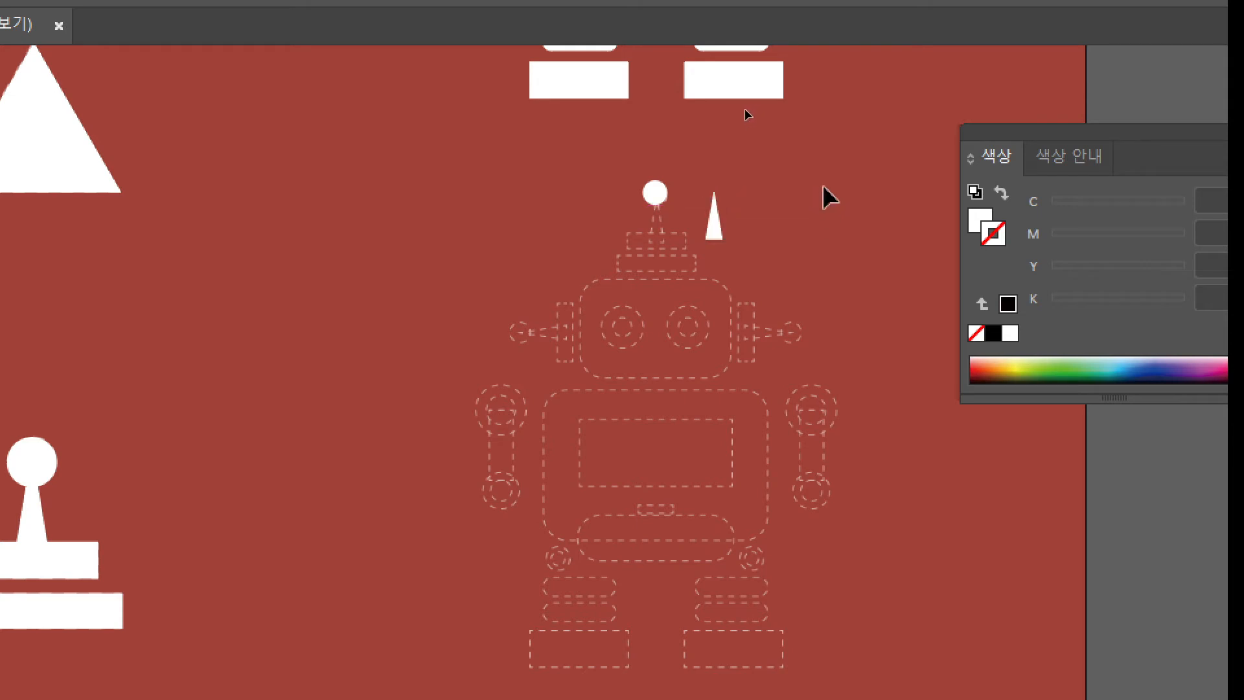
key(m)
drag(714, 231, 658, 234)
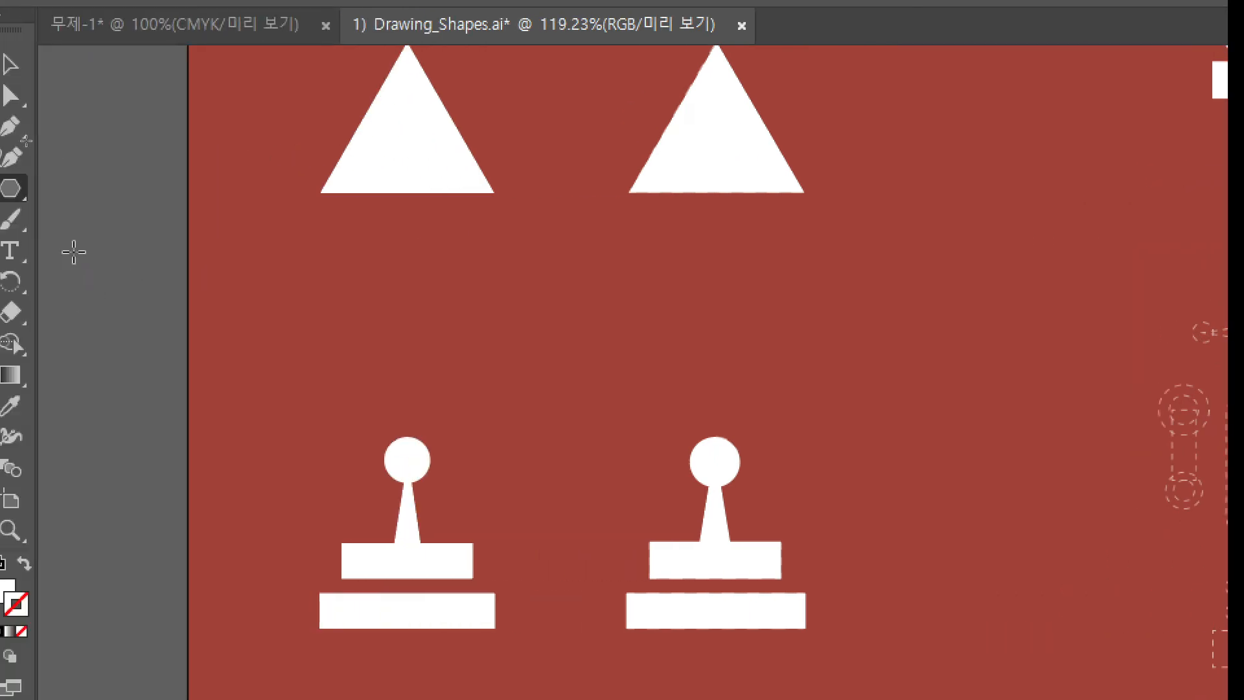
- Draw a rectangle over the upper dashed bar at the base of the robot's head antenna
click(18, 194)
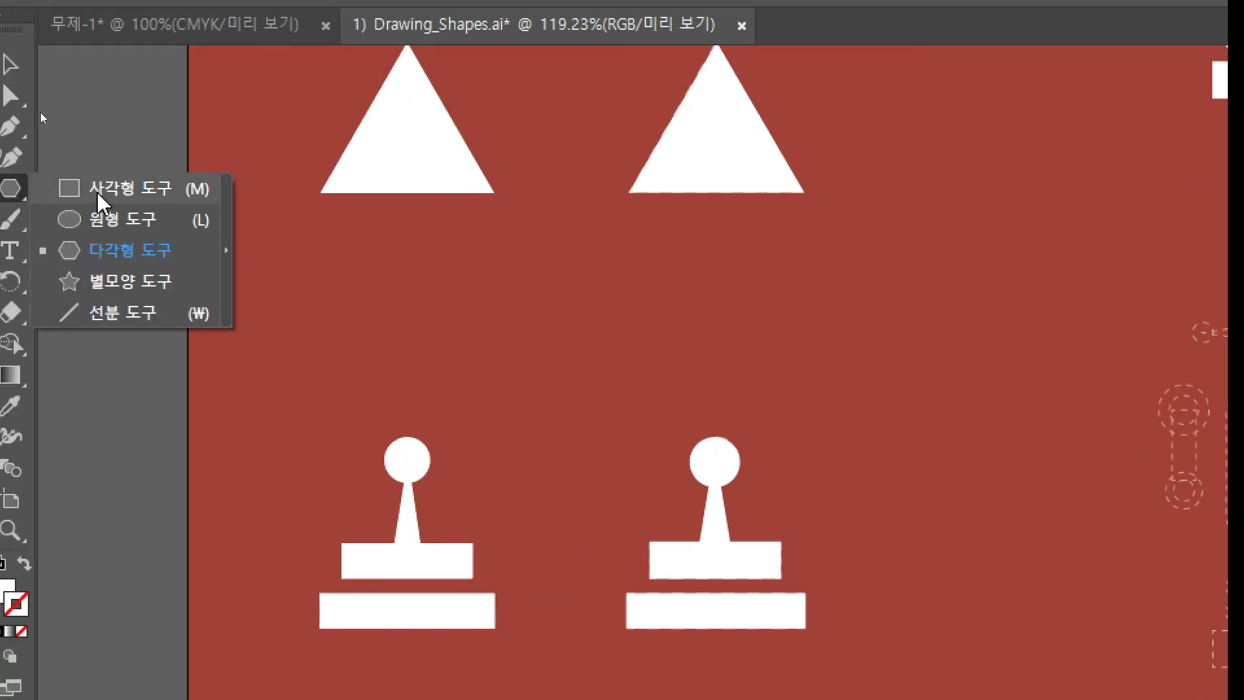
click(123, 185)
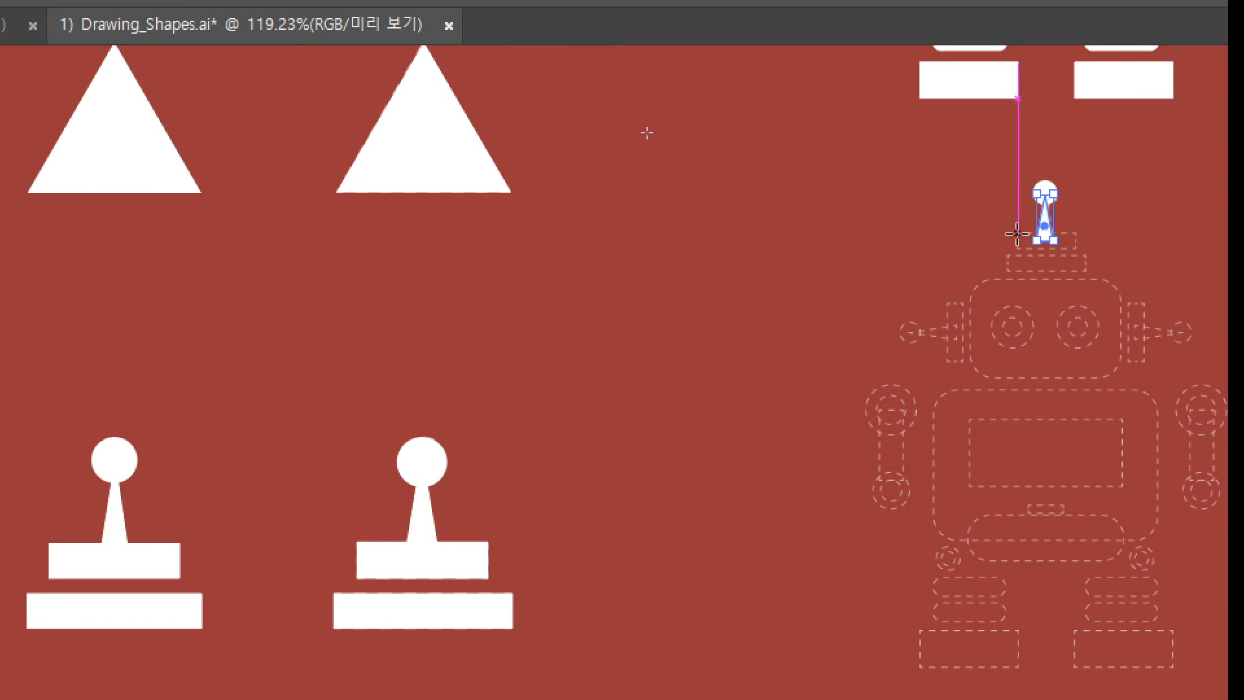
drag(1017, 234, 1070, 245)
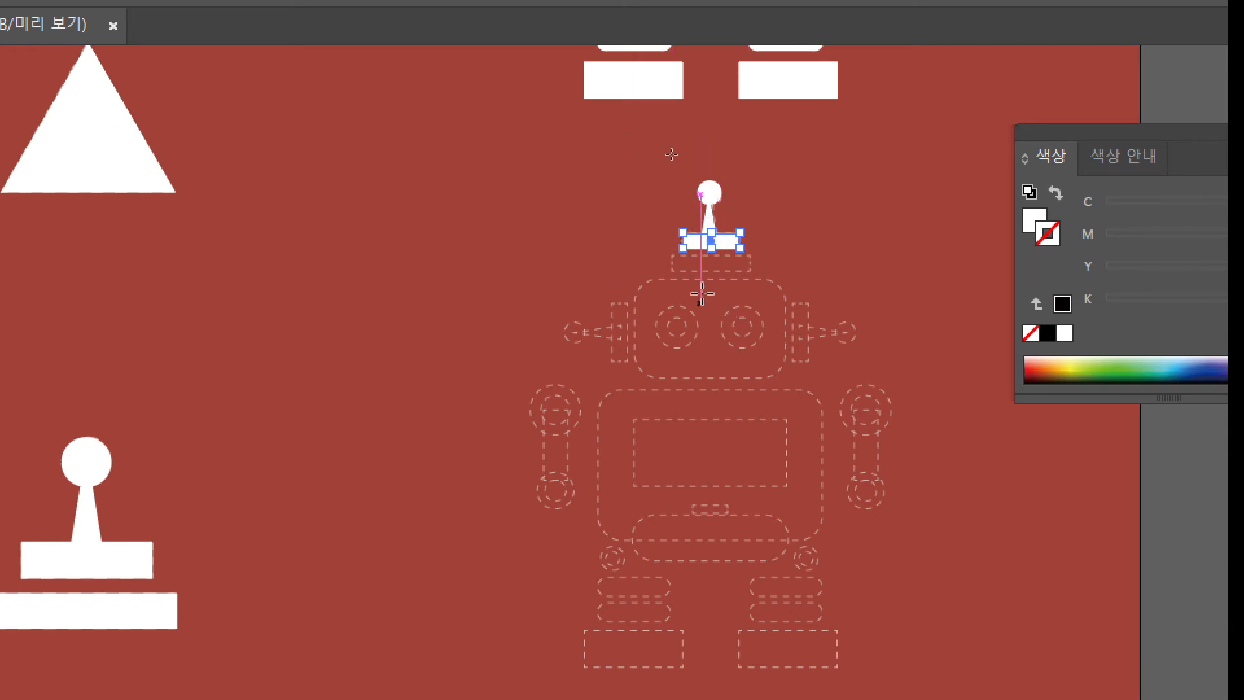
ctrl+click(807, 257)
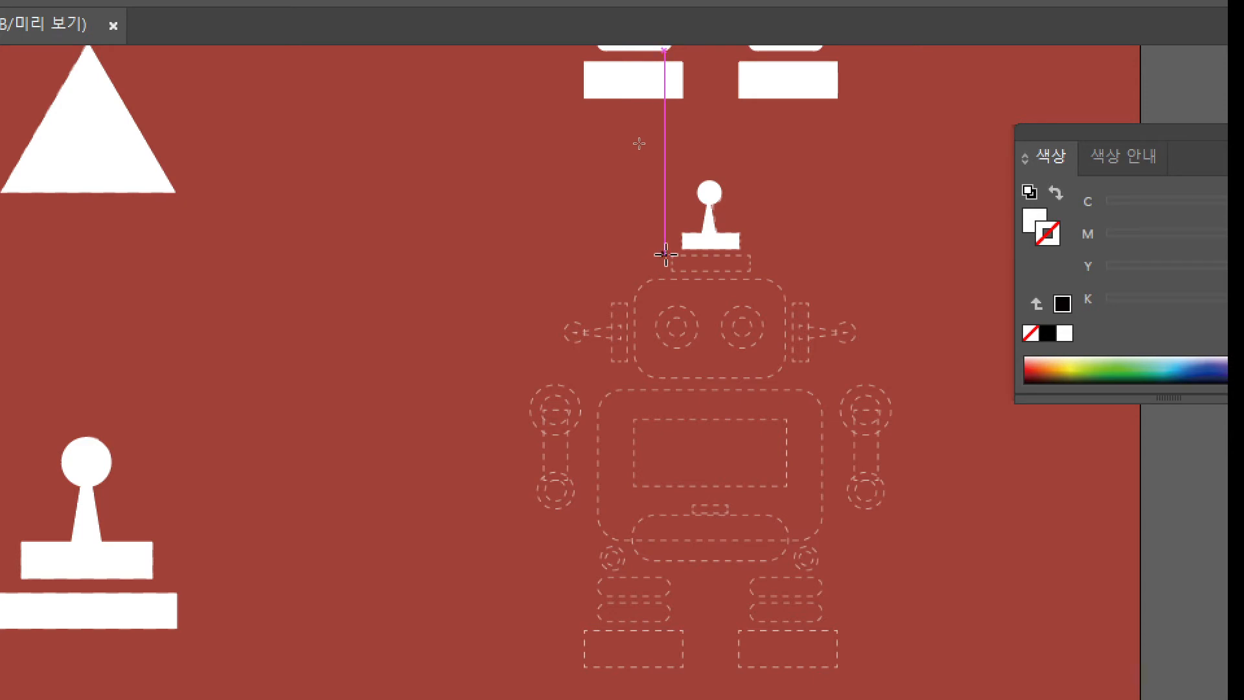
- Draw a wider rectangle over the lower dashed bar, just above the robot's head
drag(672, 256, 749, 272)
key(v)
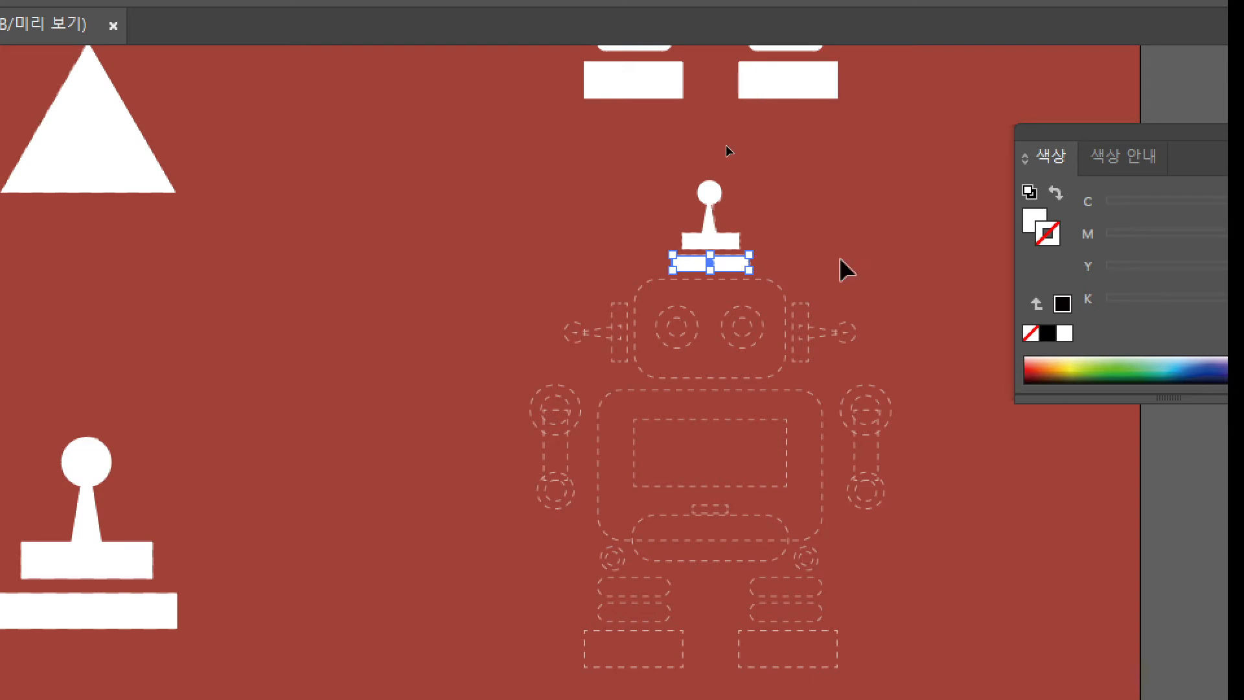
click(842, 269)
key(m)
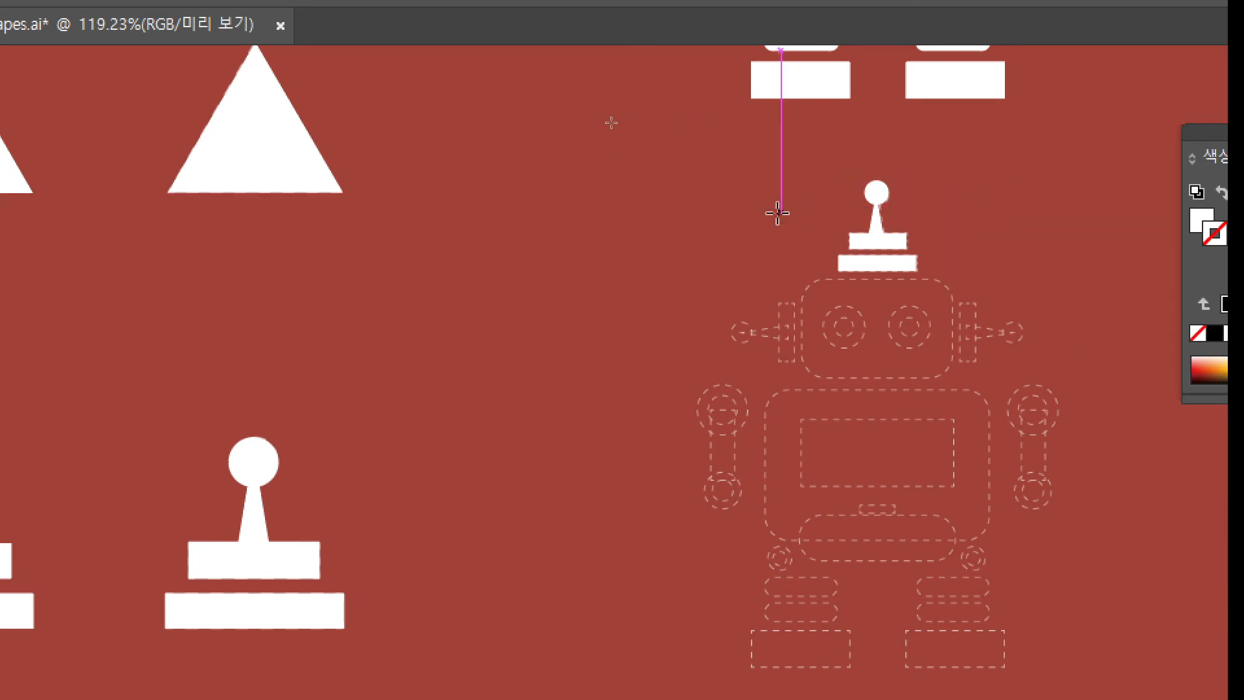
- Select the robot antenna's circle, triangular stem and two base bars, and group them
key(v)
drag(782, 165, 994, 274)
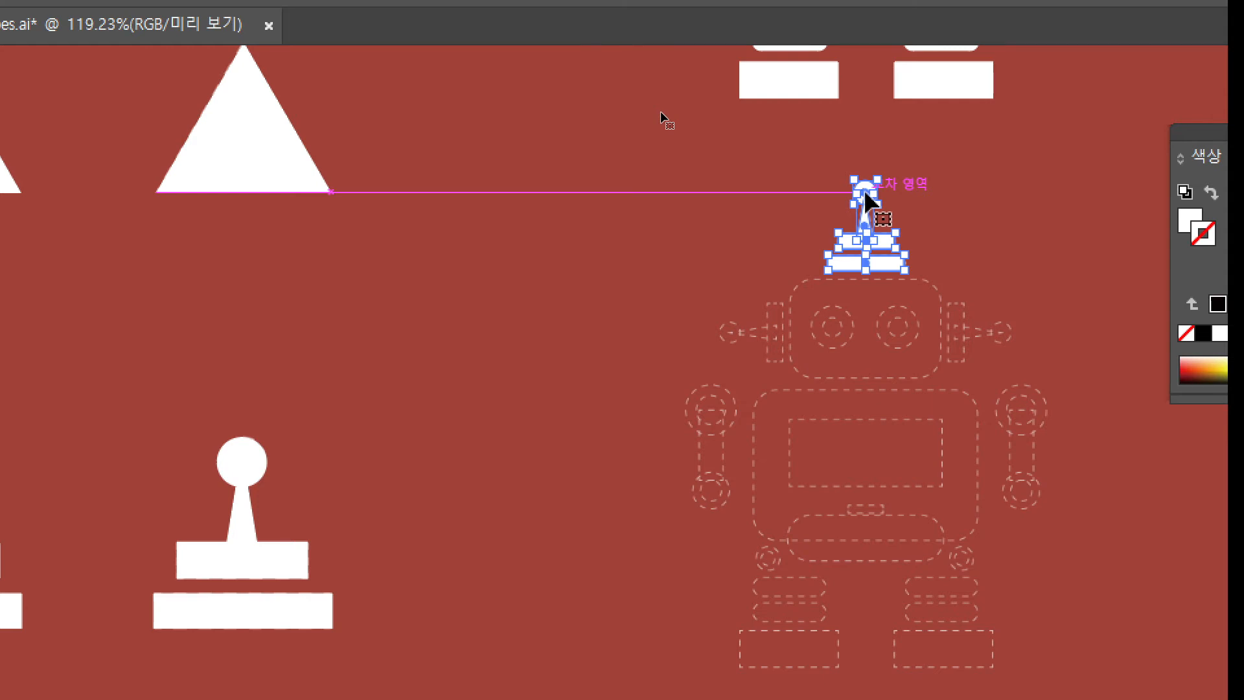
drag(866, 197, 812, 195)
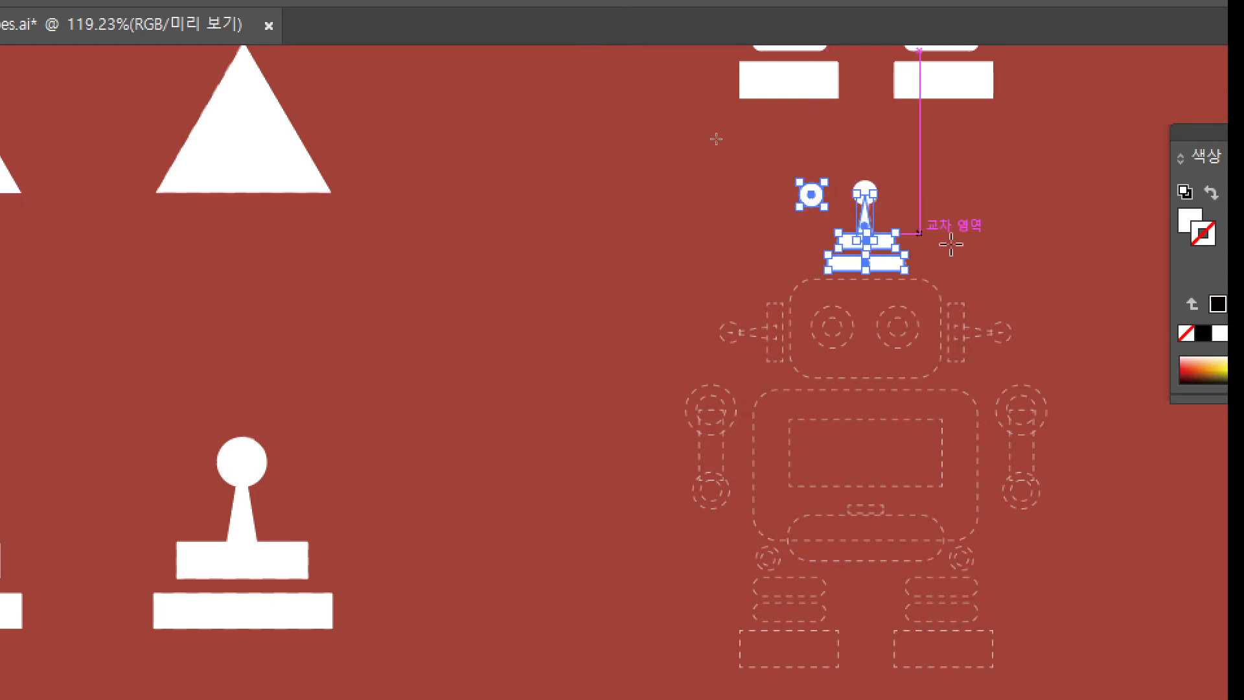
key(ctrl+z)
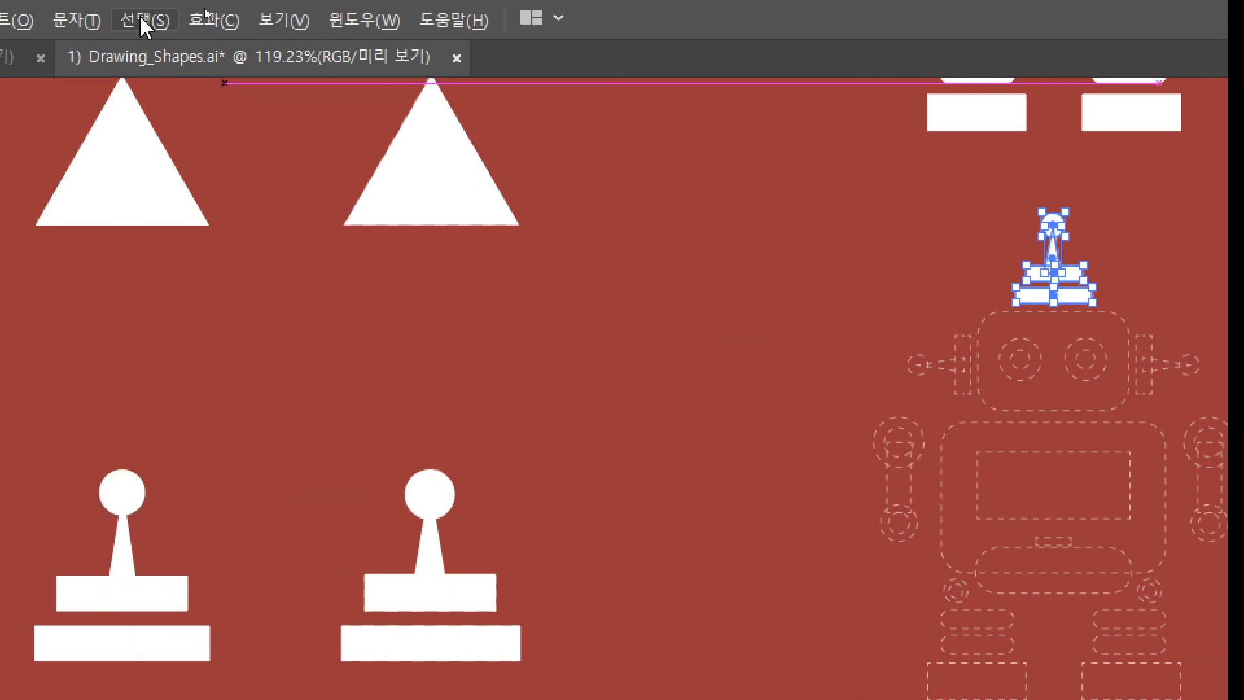
click(144, 21)
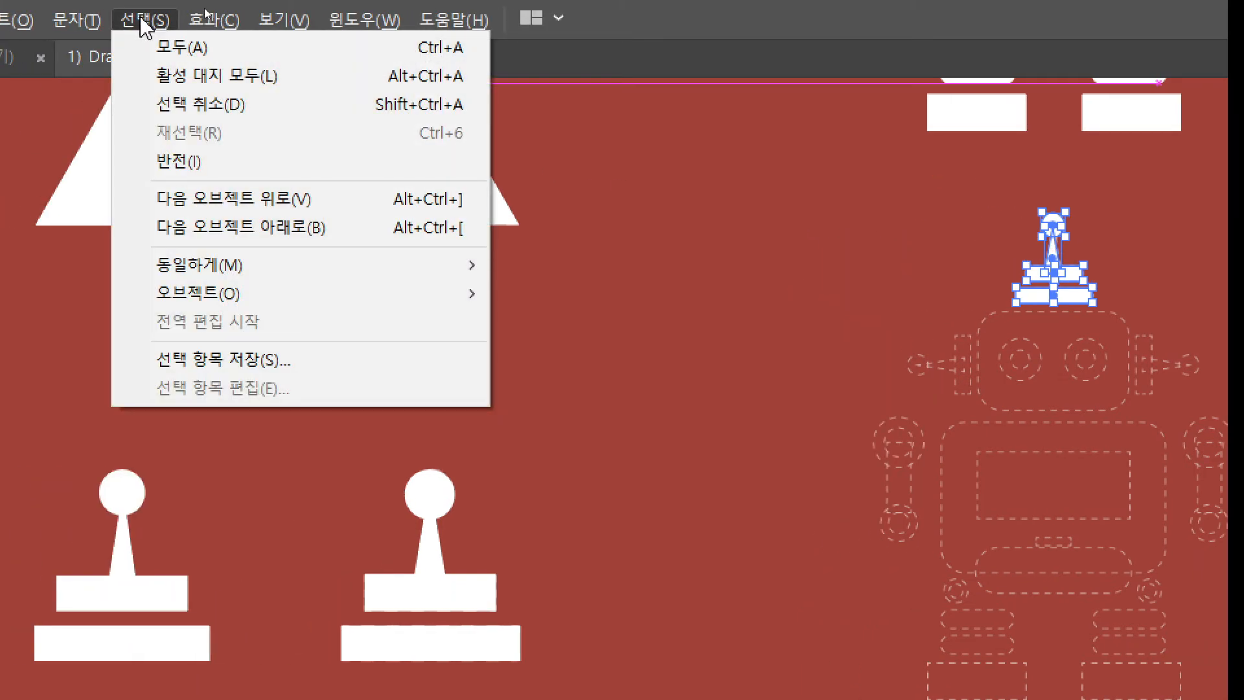
click(145, 16)
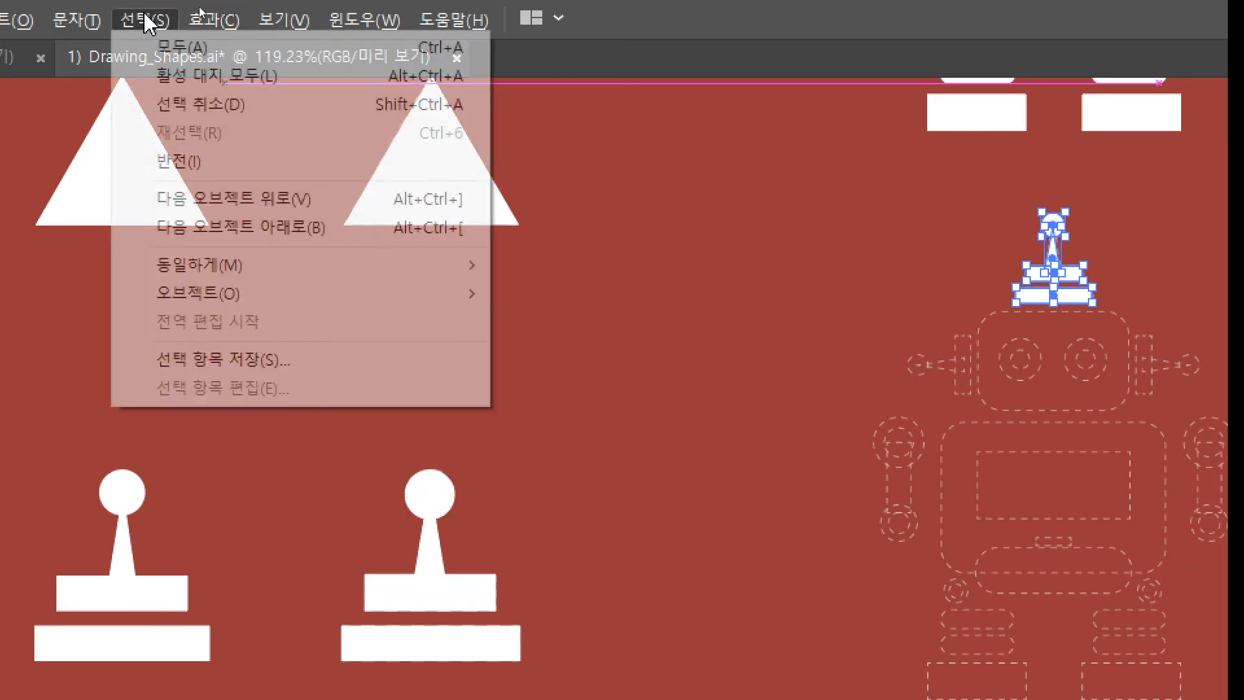
click(23, 20)
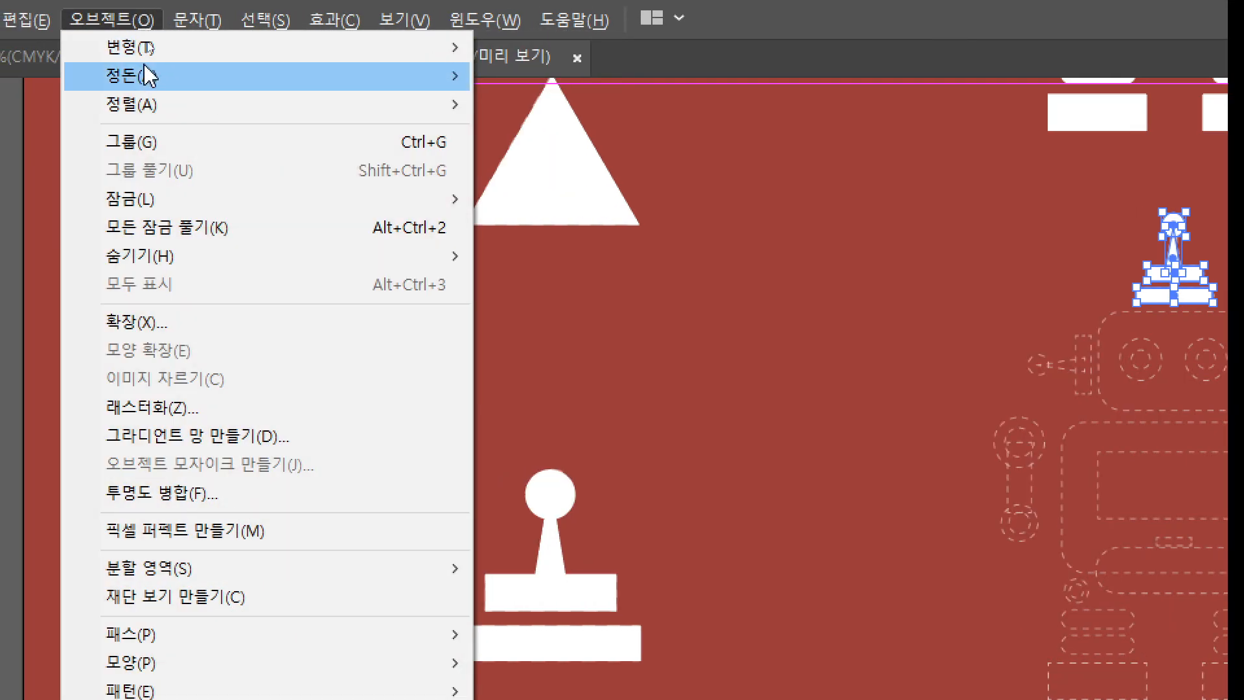
click(240, 143)
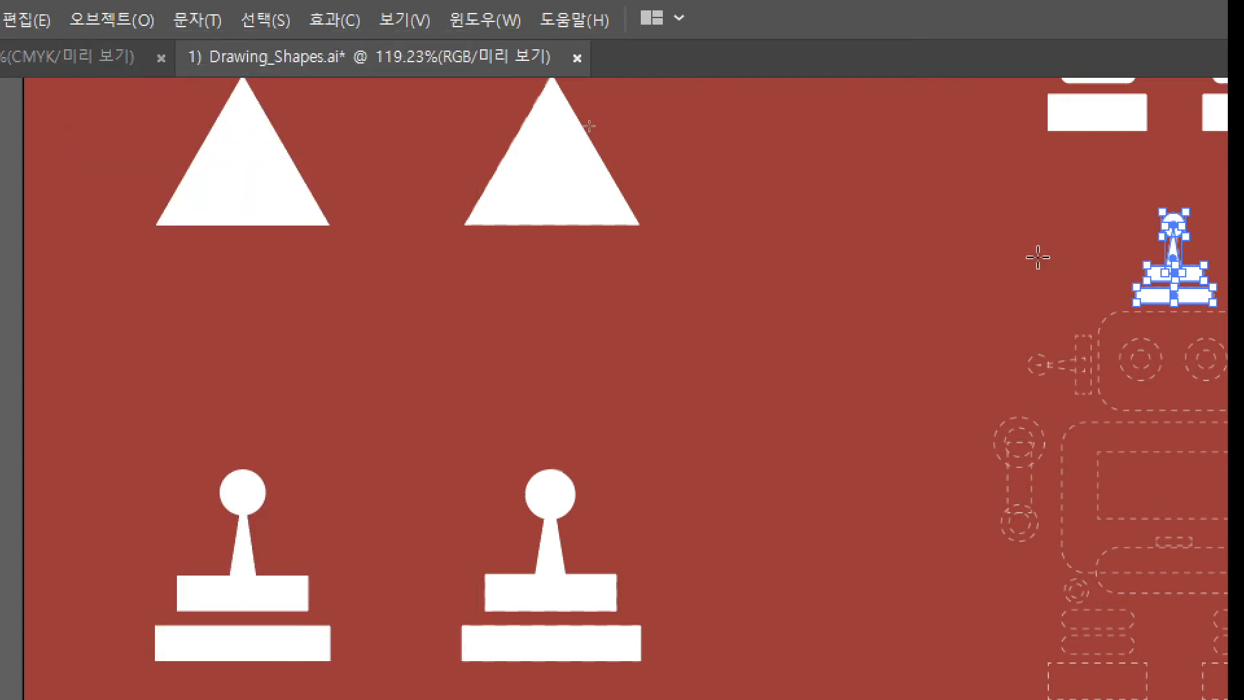
- Deselect the antenna and reselect it by its top circle to check that its shapes act as one group
drag(1009, 241, 542, 236)
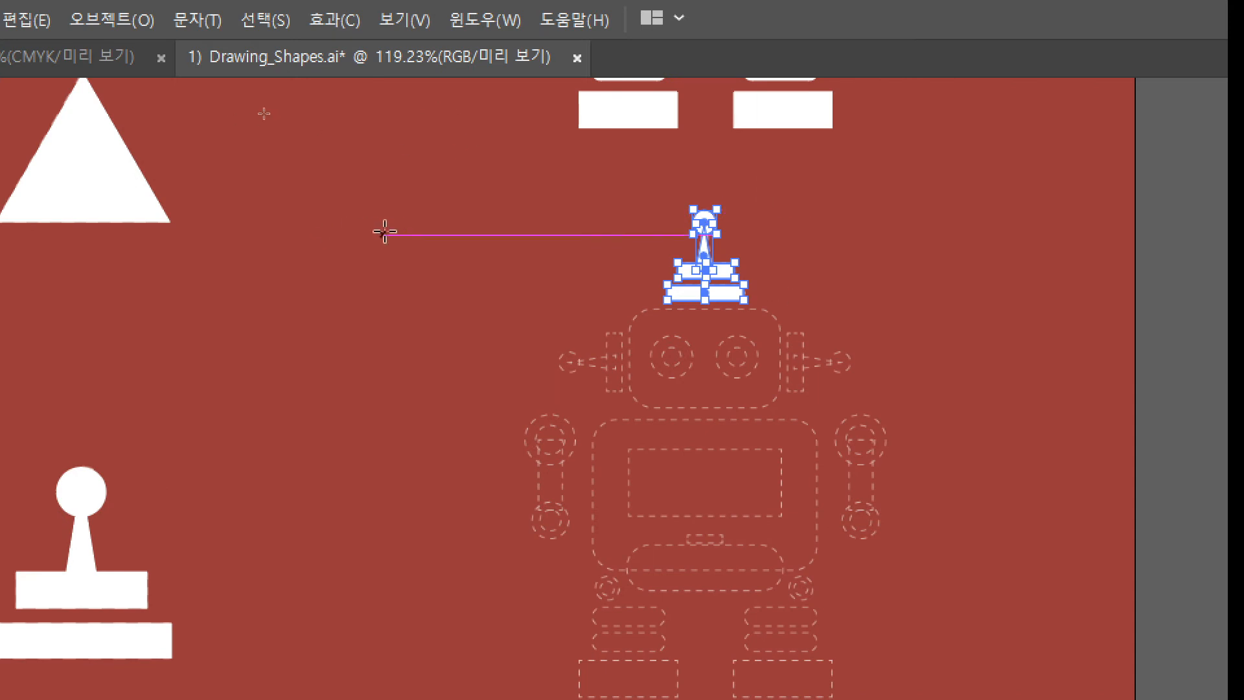
key(v)
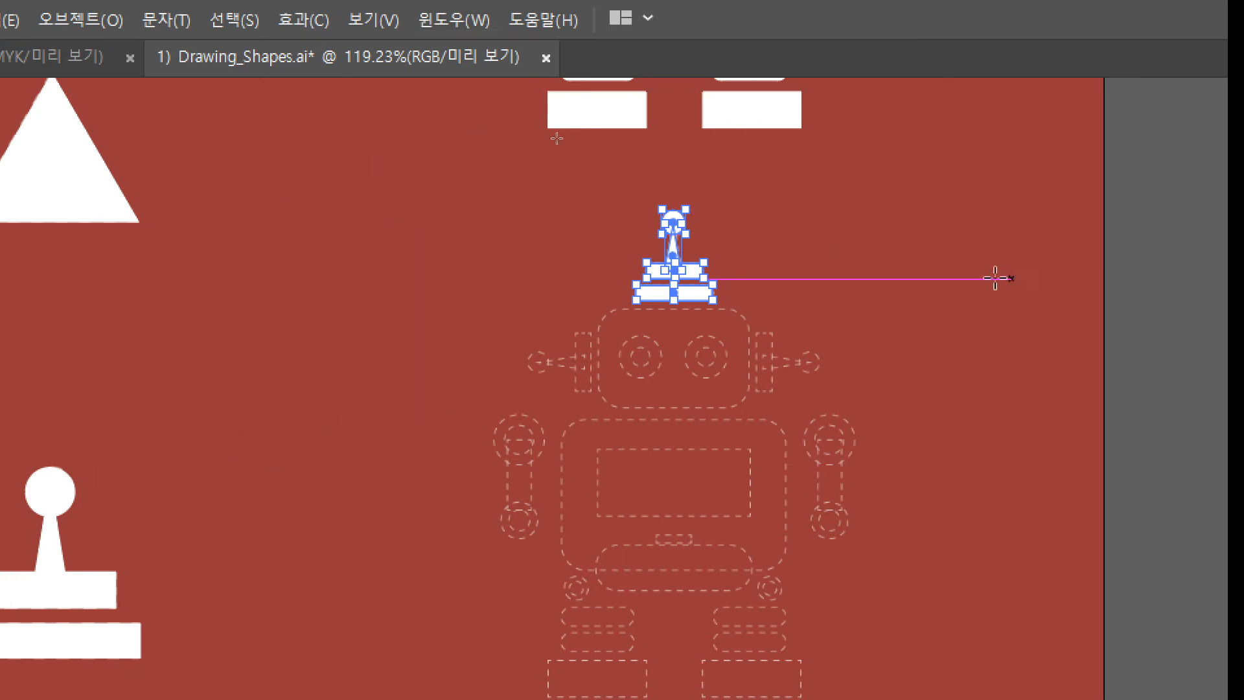
ctrl+click(775, 289)
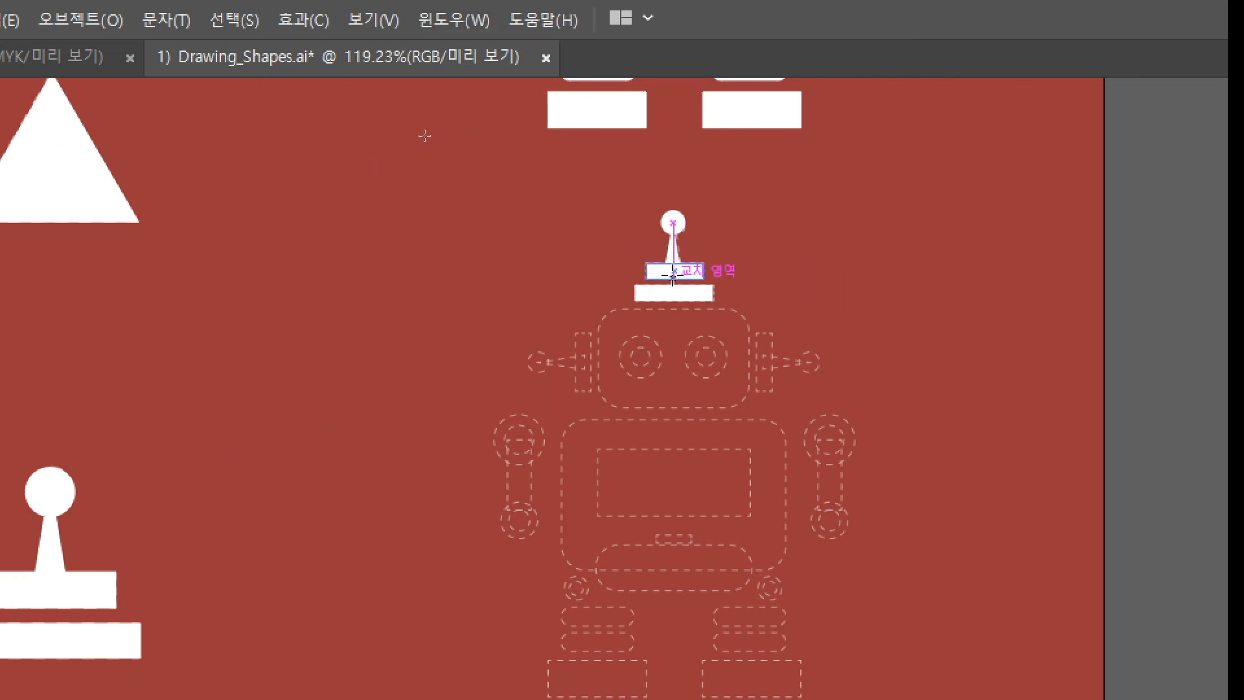
key(v)
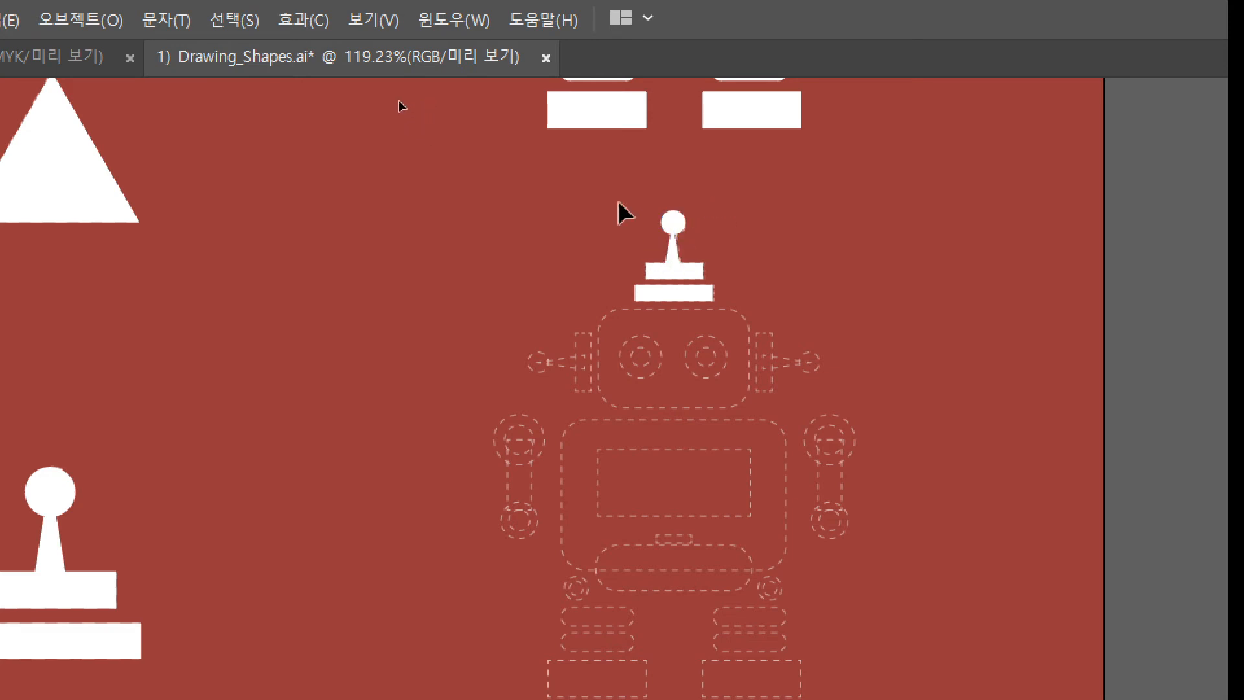
drag(654, 217, 706, 231)
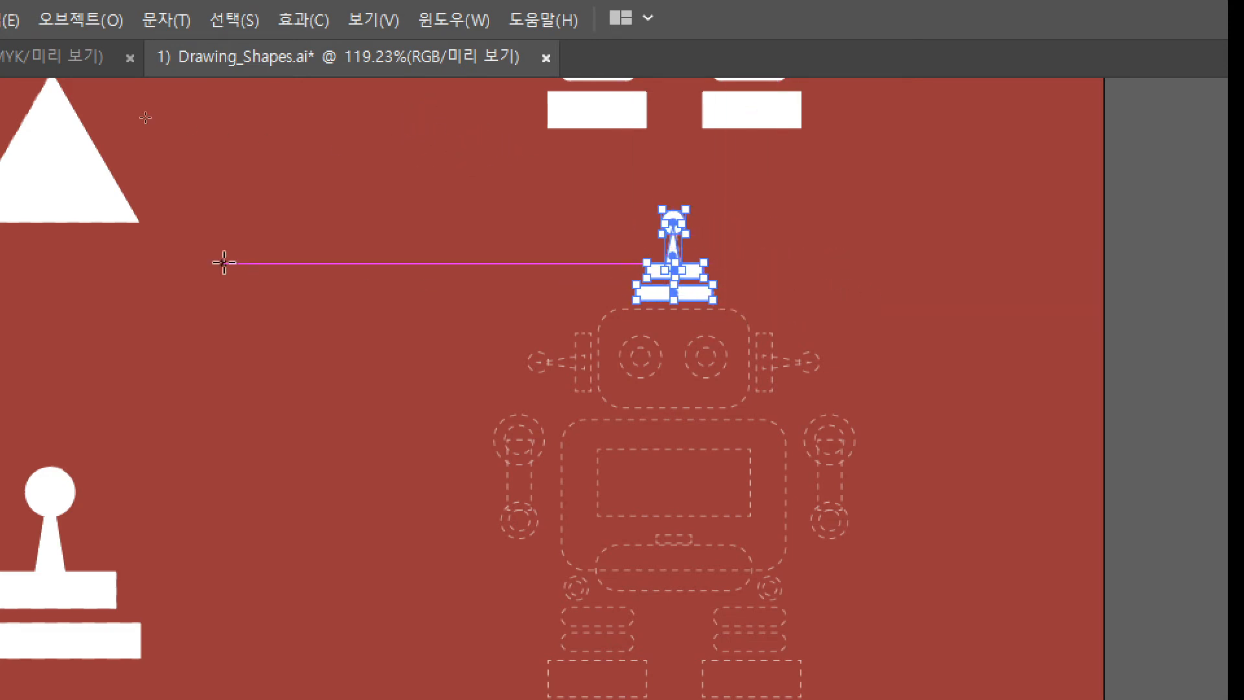
click(174, 20)
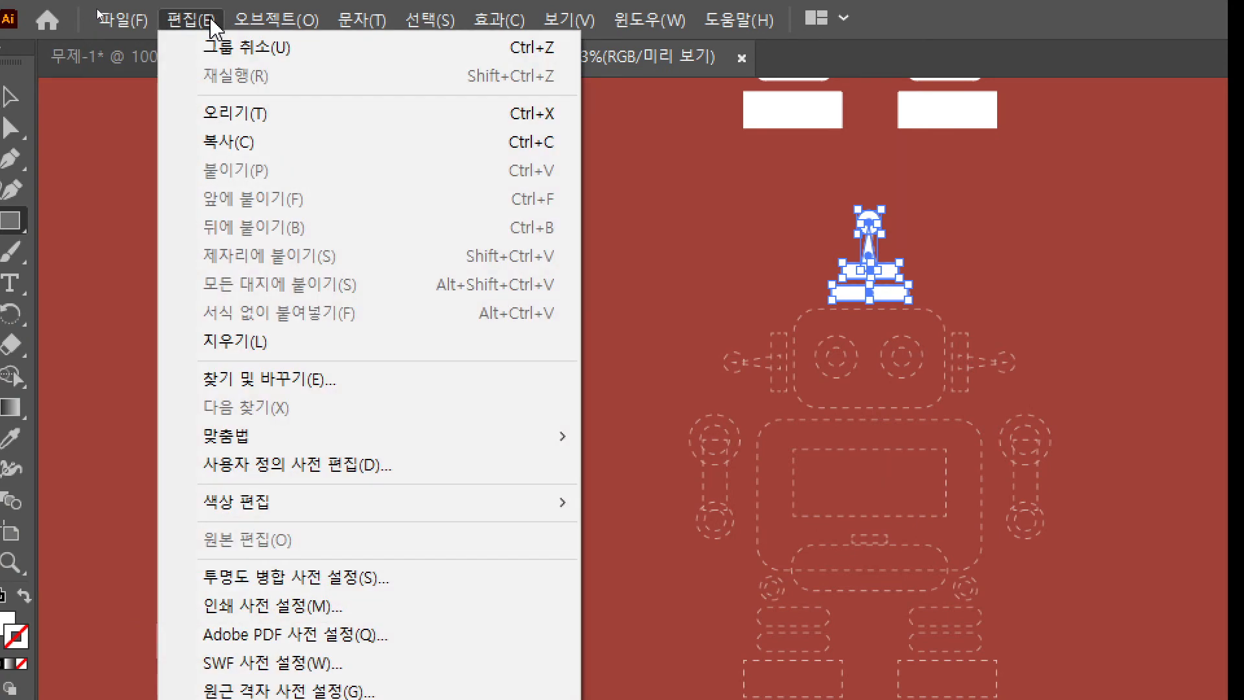
mouse_move(272, 24)
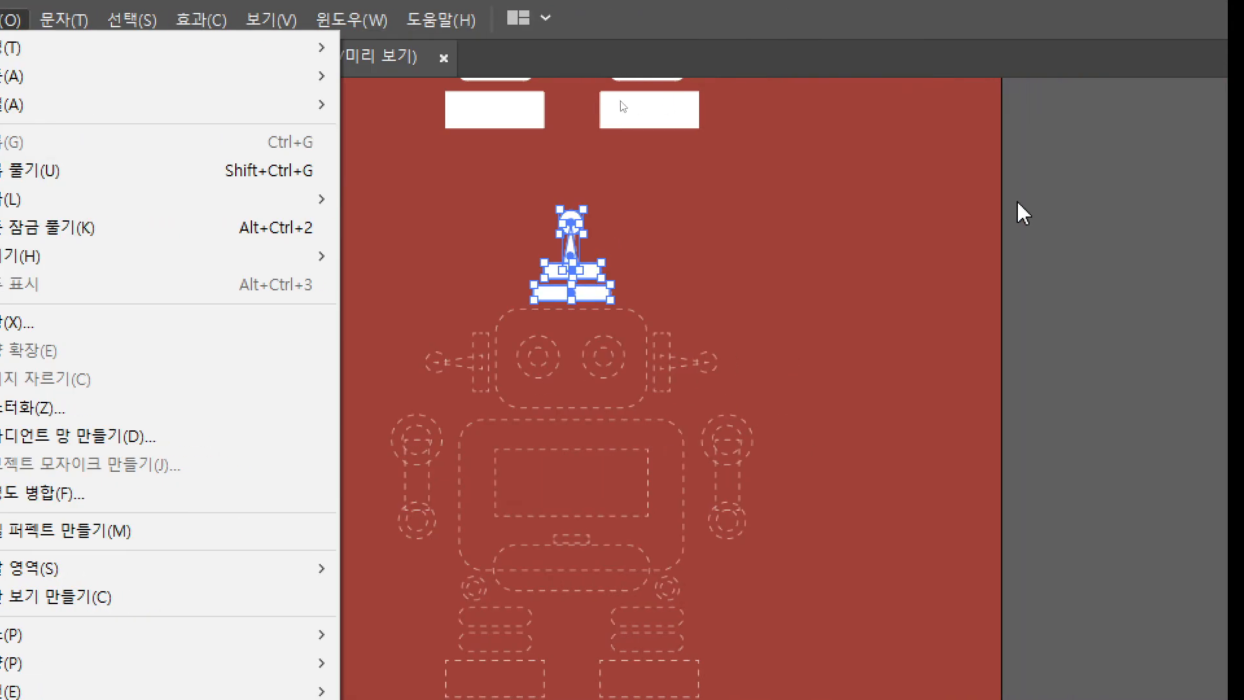
click(916, 200)
click(916, 200)
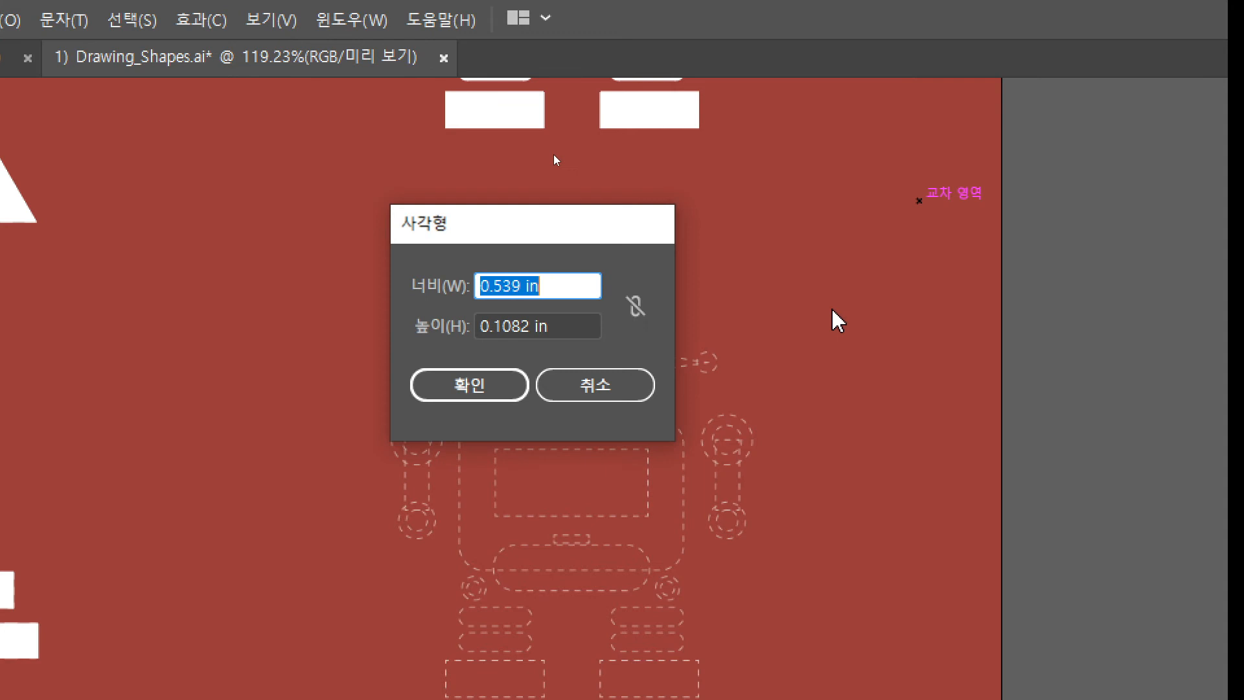
click(591, 382)
- Try to move the antenna with the Rectangle tool active, and undo the resulting shift of its top circle
key(v)
key(m)
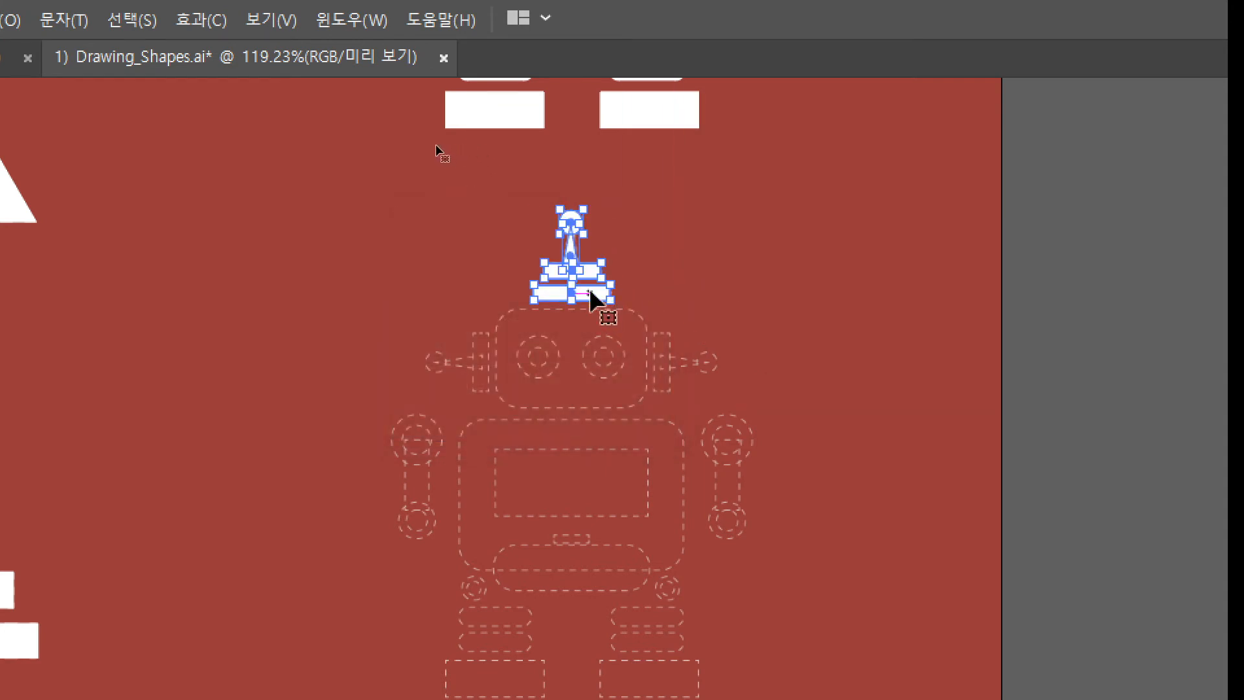
key(v)
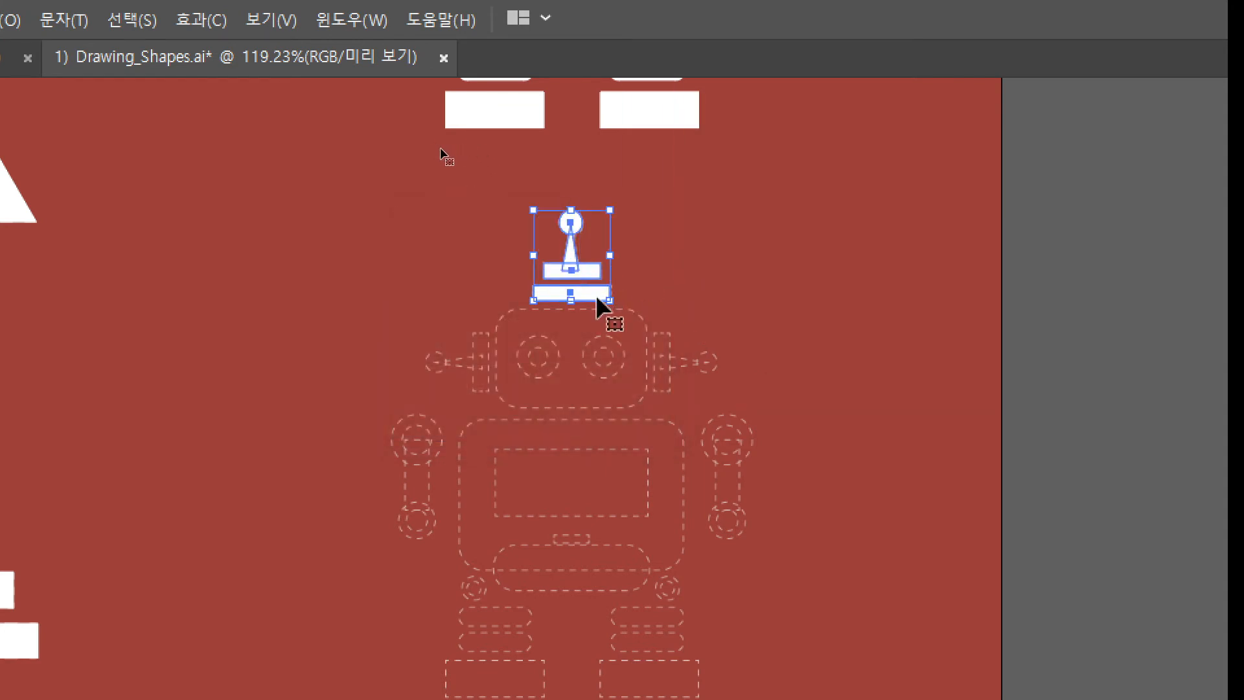
key(m)
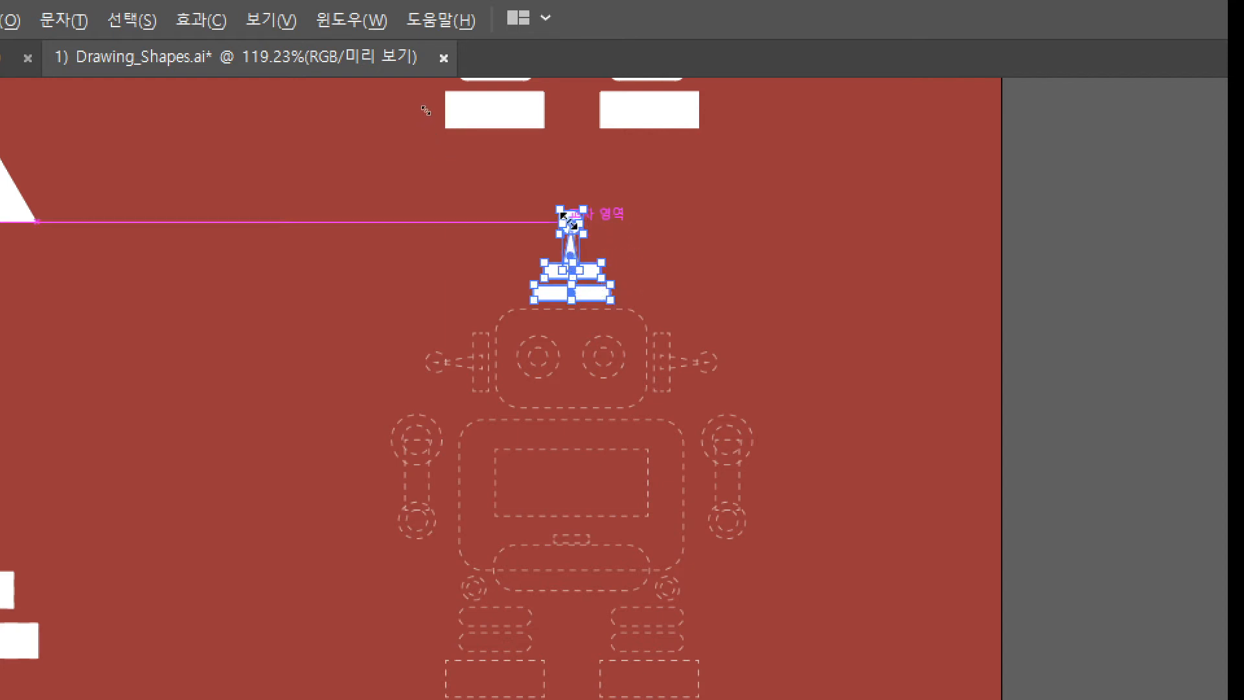
drag(570, 230, 494, 230)
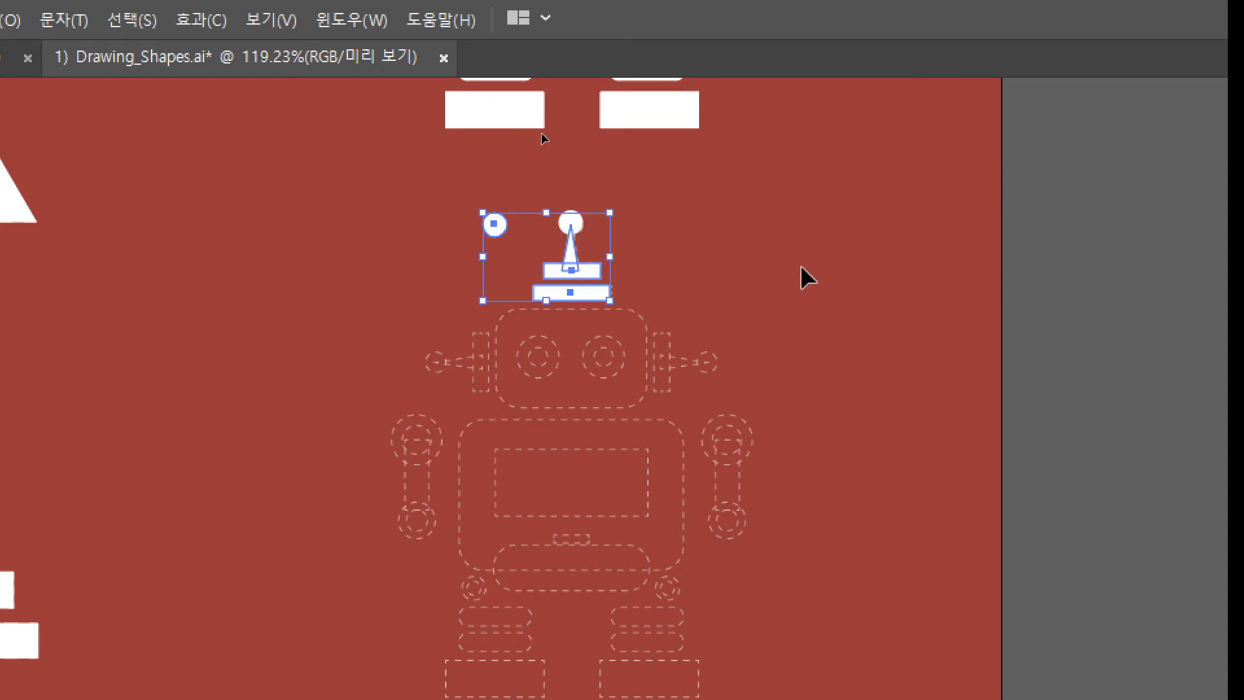
key(ctrl+z)
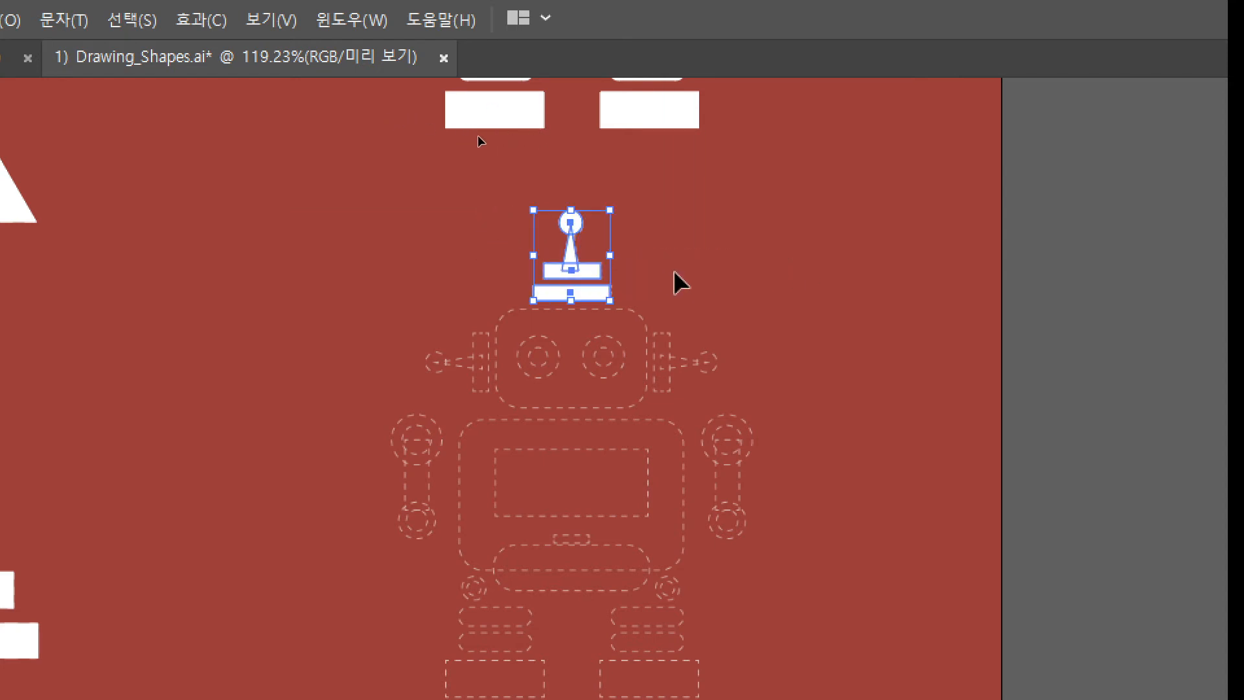
- Try shifting the whole antenna group sideways off its dashed outline, and undo the moves
key(m)
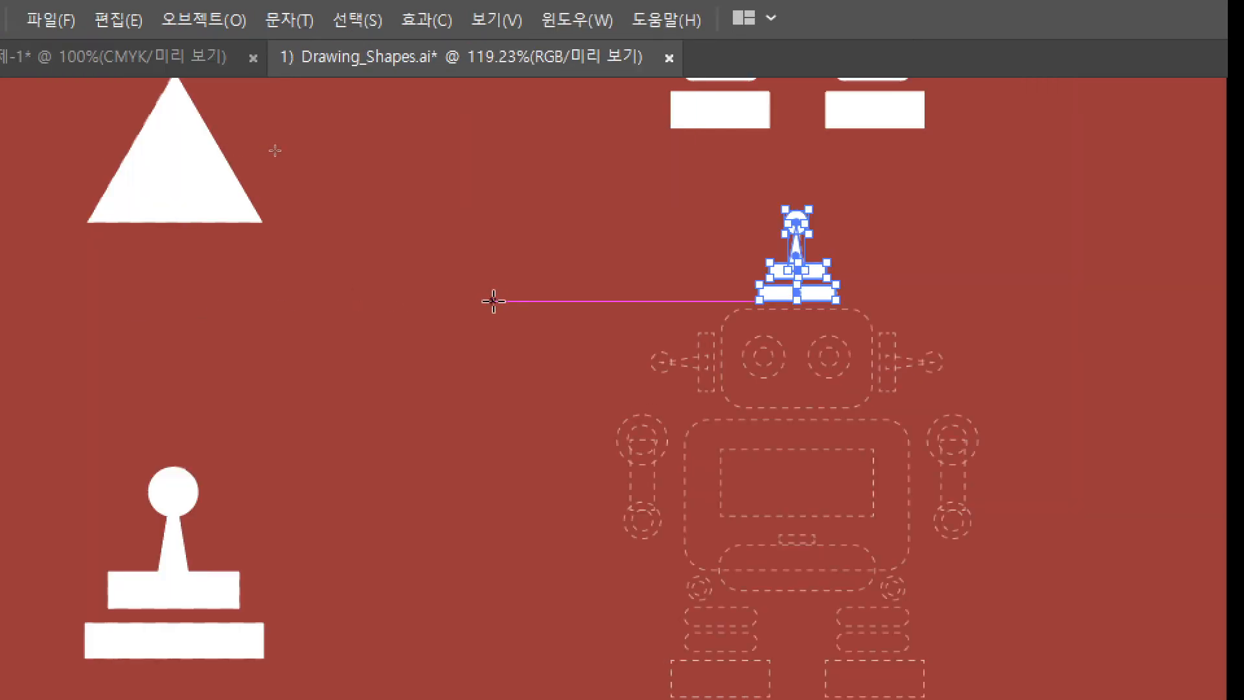
key(ctrl+equal)
key(ctrl+equal)
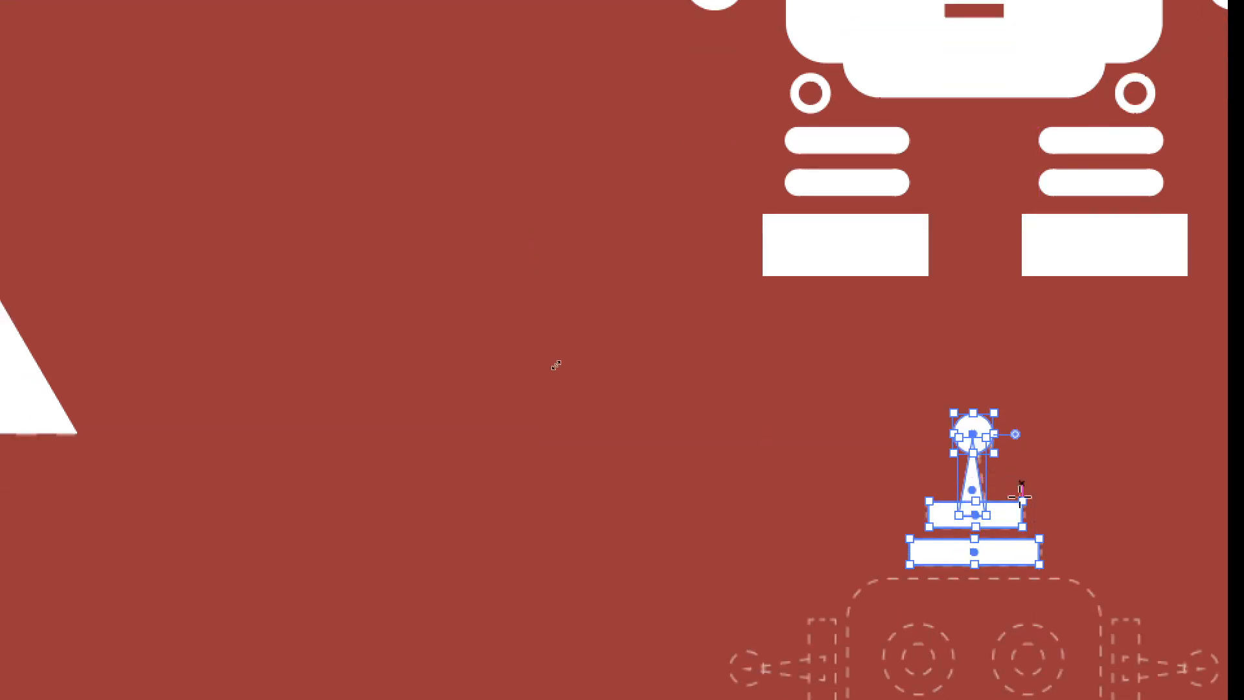
drag(1001, 522, 900, 516)
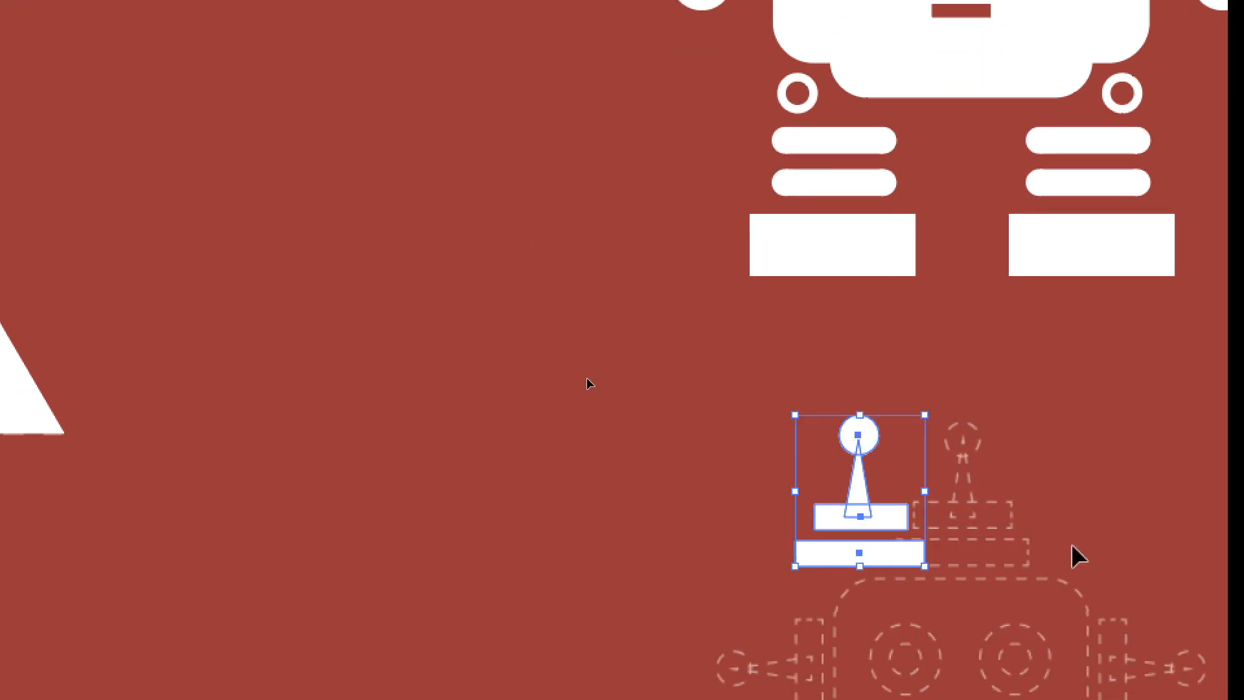
key(ctrl+z)
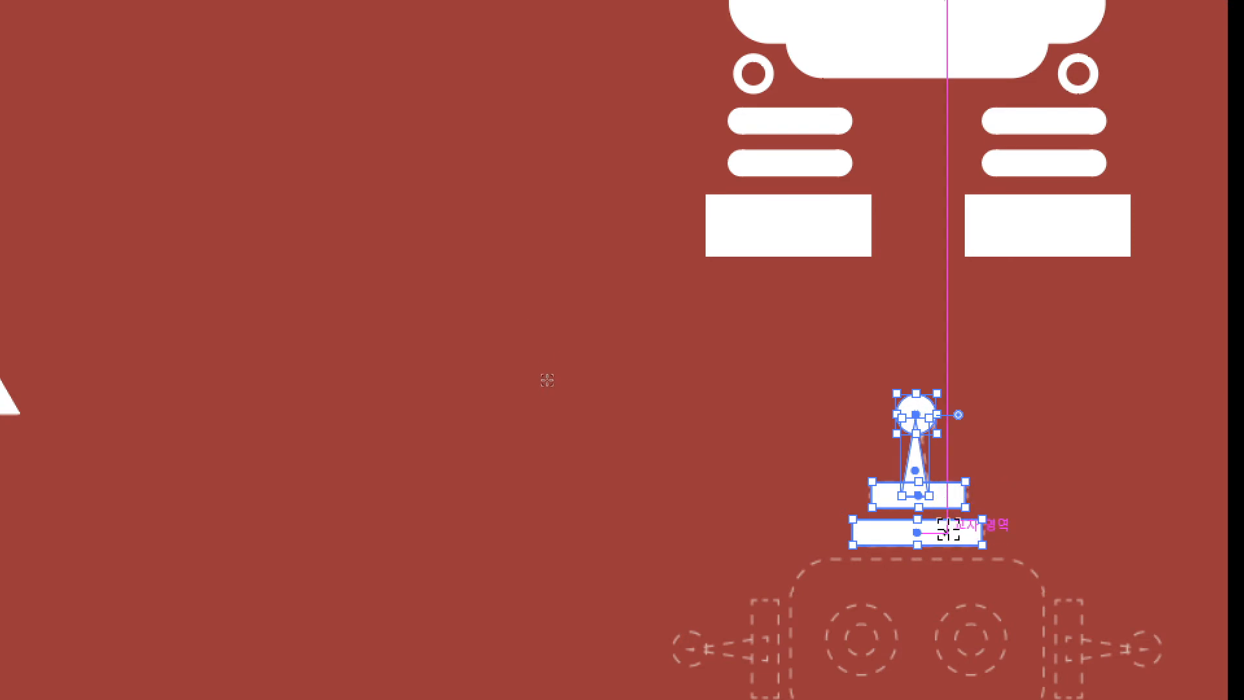
drag(948, 531, 932, 531)
key(ctrl+z)
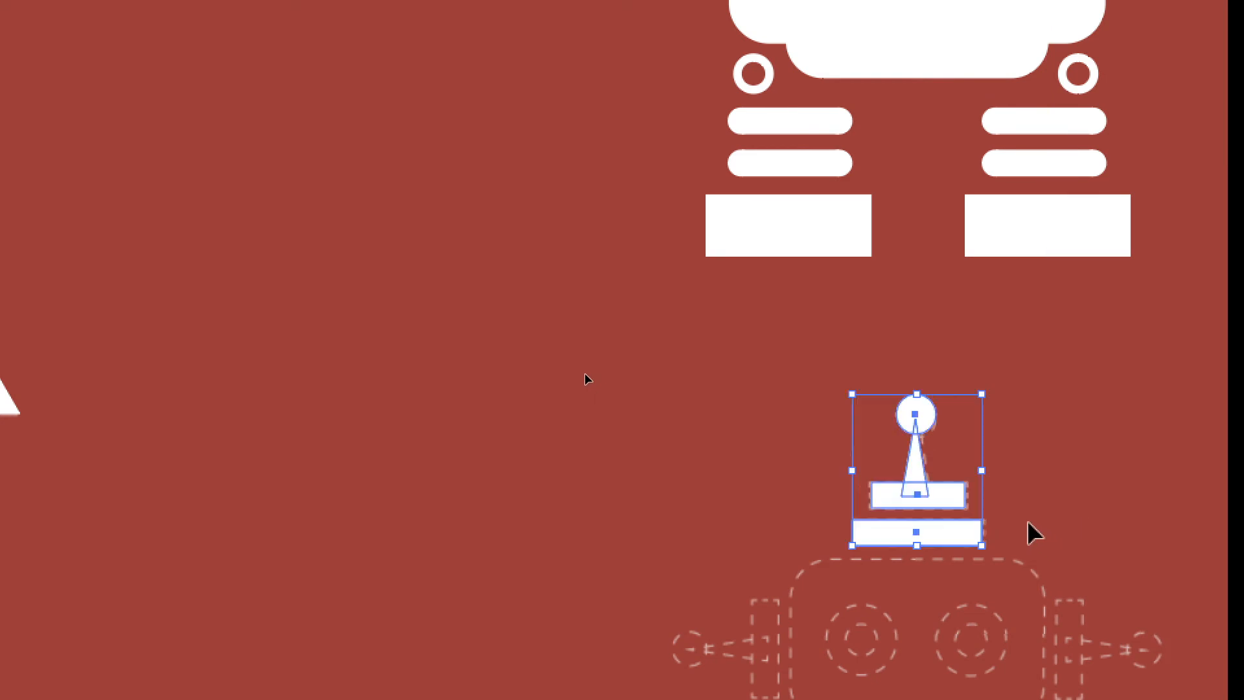
- Deselect and reselect the whole antenna, alternating between the Selection and Rectangle tools
ctrl+click(1015, 506)
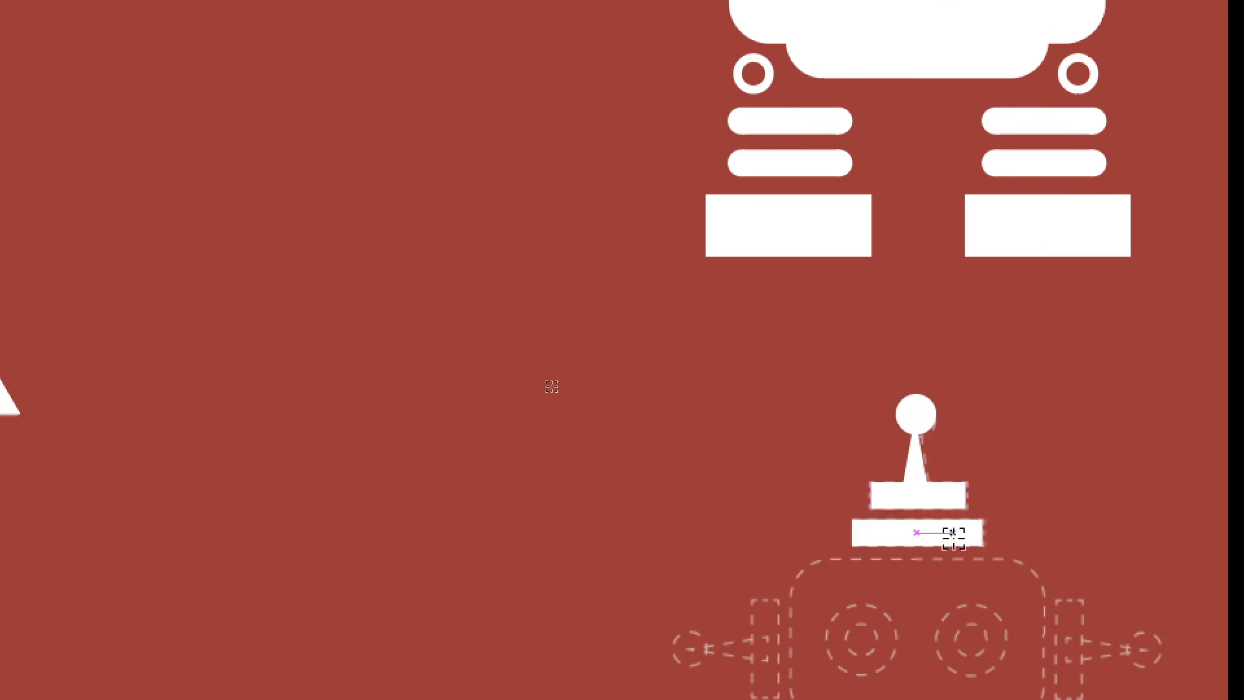
drag(799, 365, 998, 536)
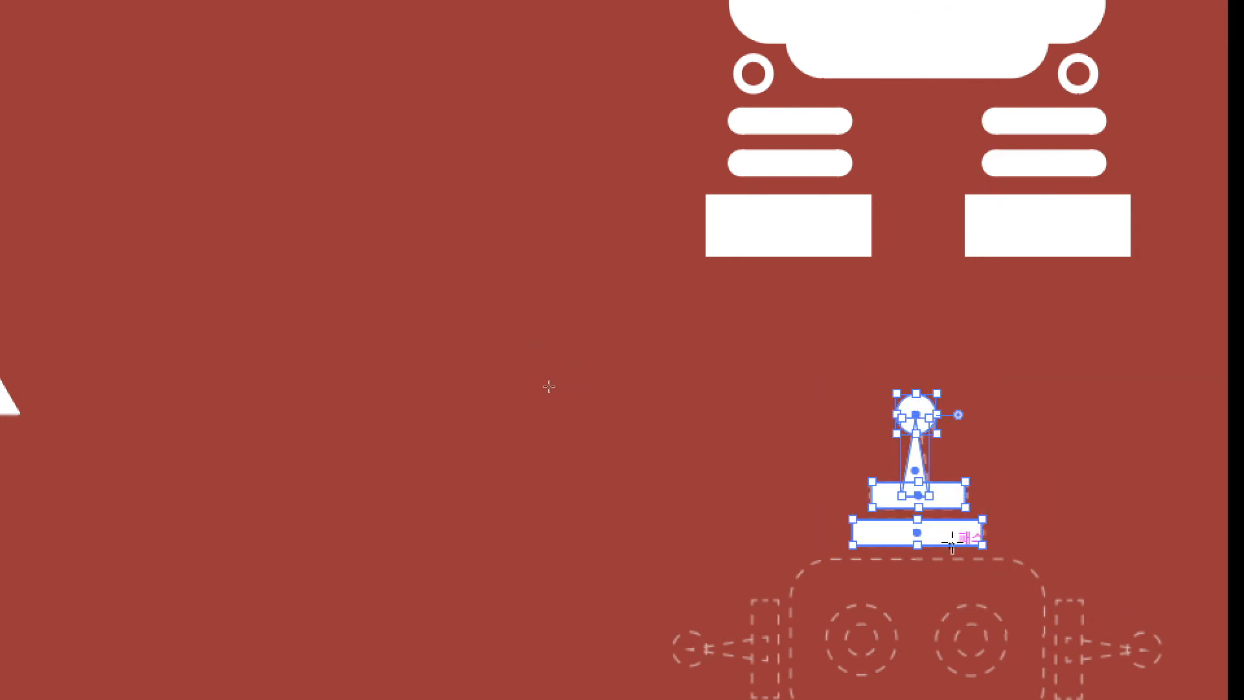
key(v)
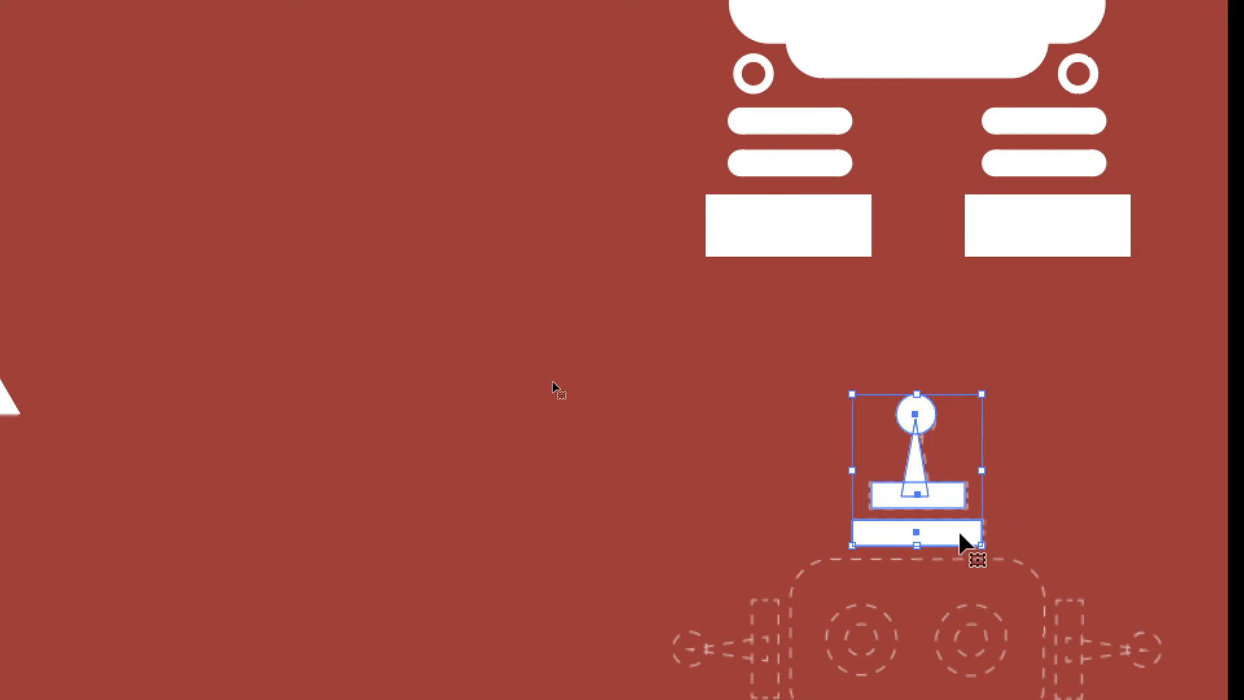
key(m)
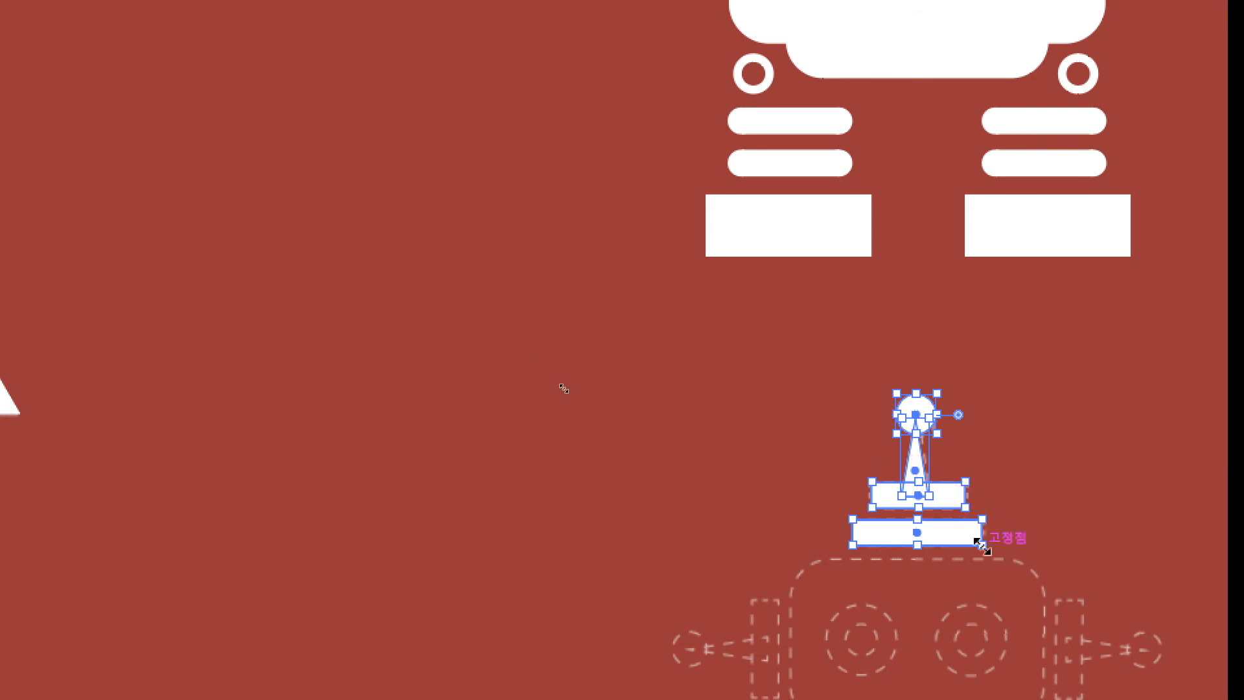
key(v)
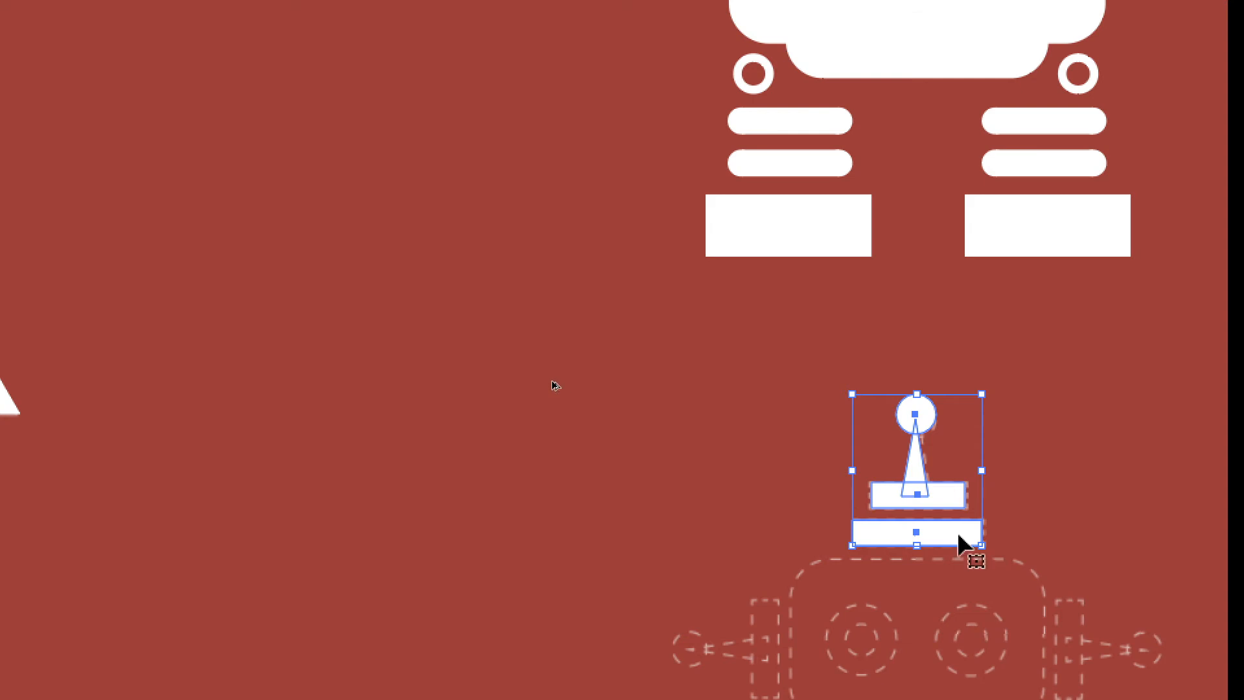
key(m)
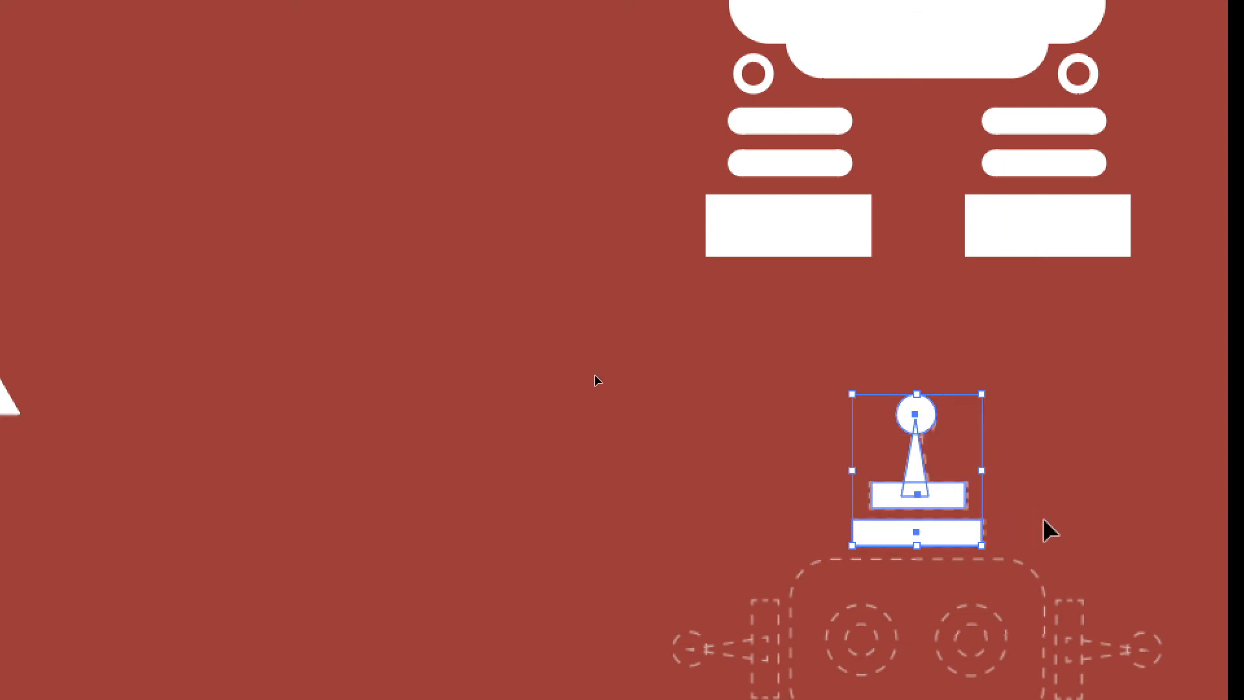
- Clear the selection, reselect all four antenna shapes and apply Group to them
ctrl+click(1044, 519)
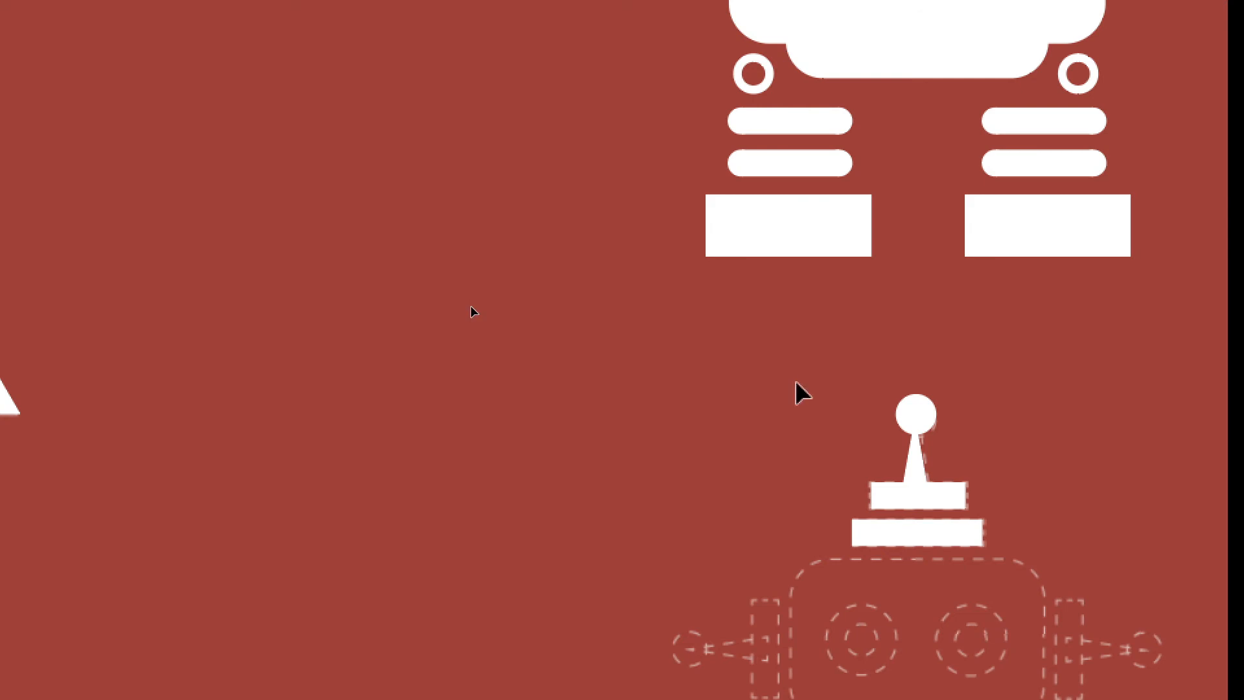
drag(789, 373, 1028, 551)
scroll(1067, 522, right, 1)
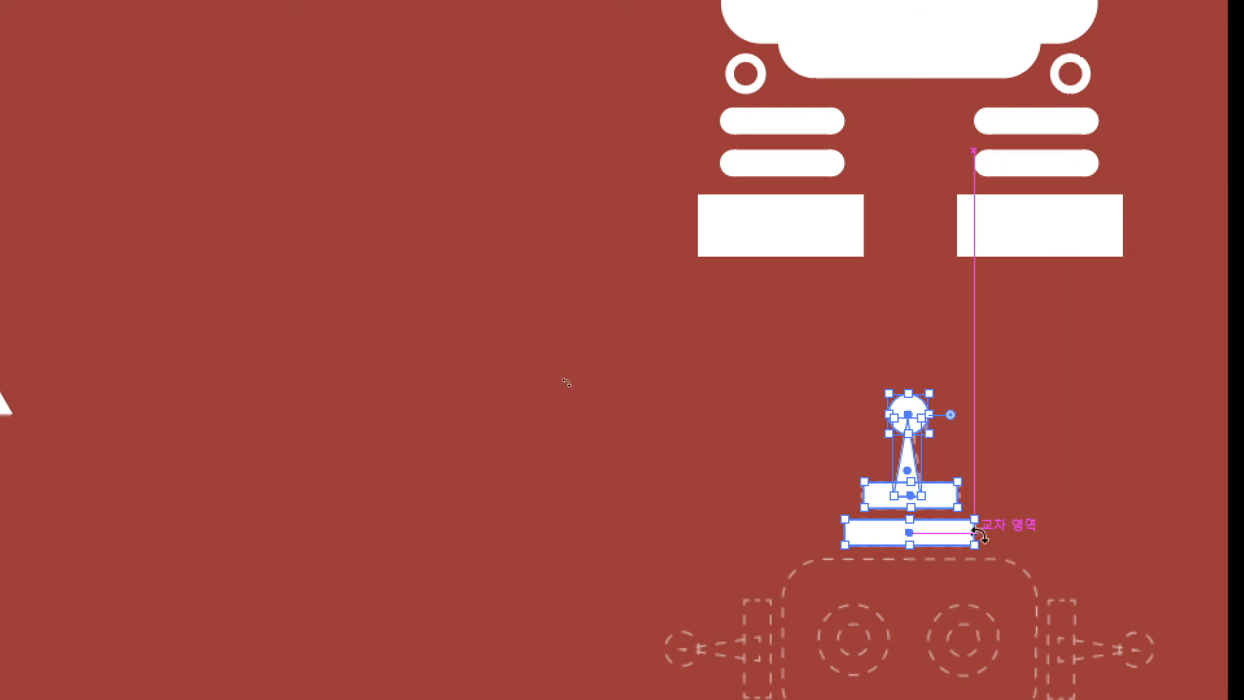
scroll(1004, 476, right, 1)
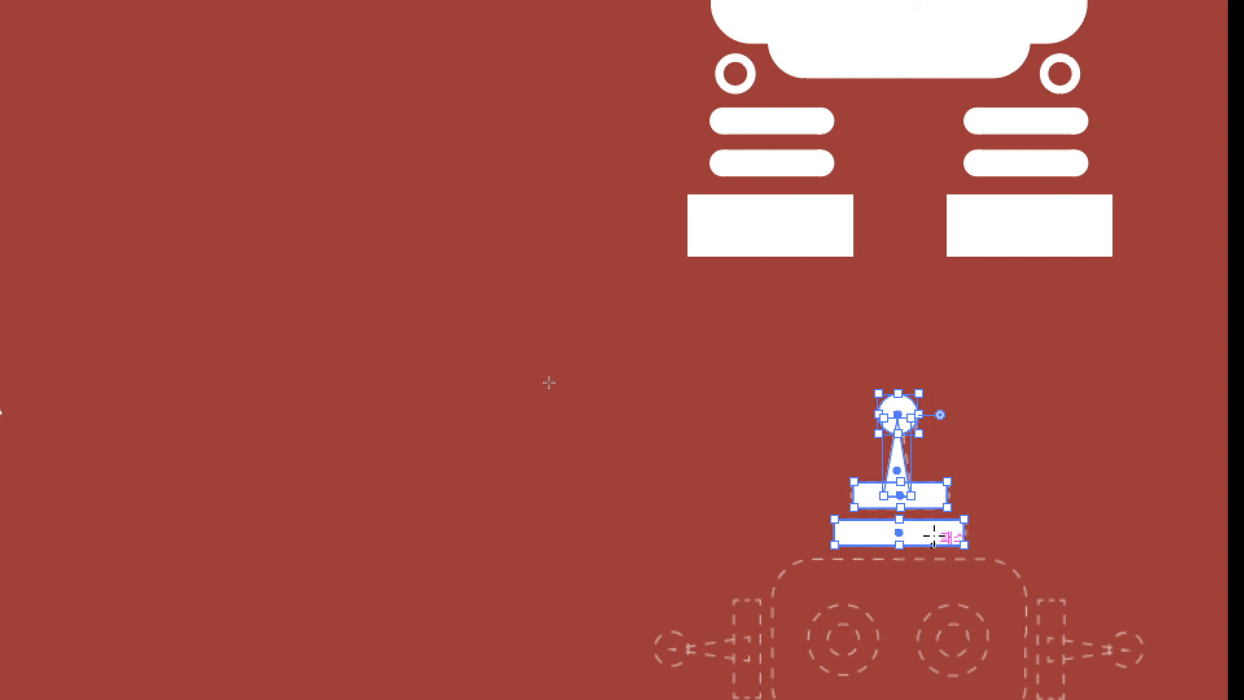
key(ctrl+g)
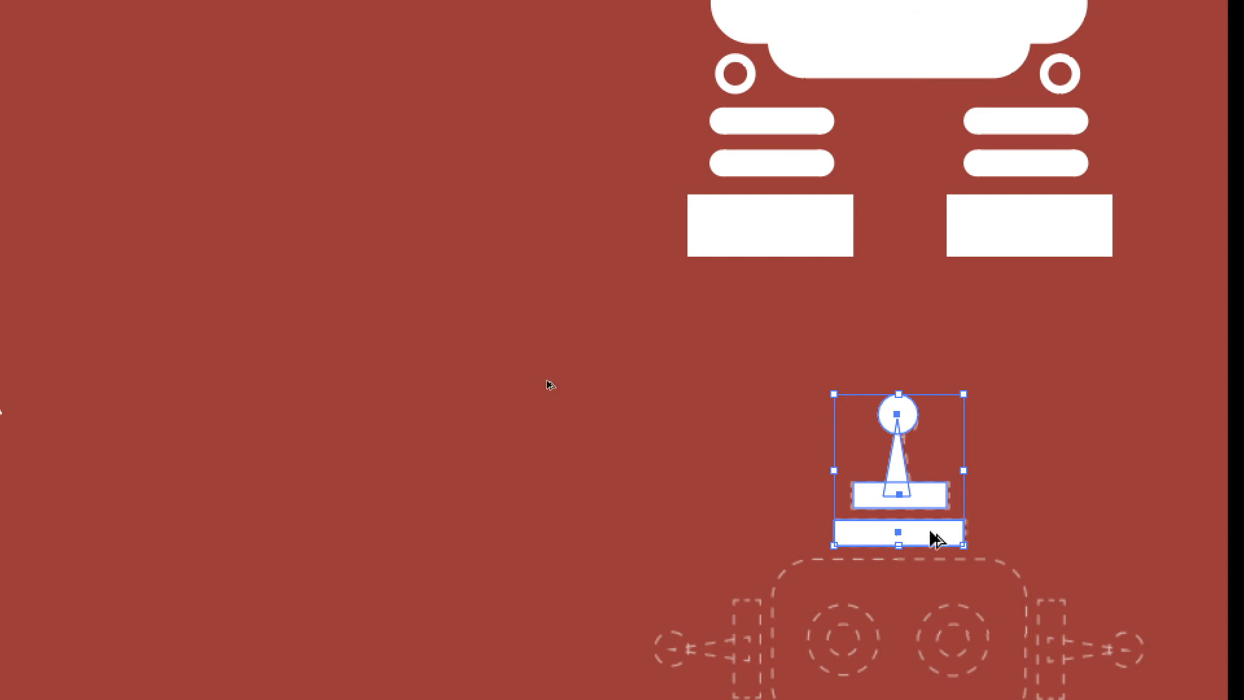
- Duplicate the grouped antenna to the left of the original, level with it, and clear the selection
drag(931, 539, 687, 536)
key(m)
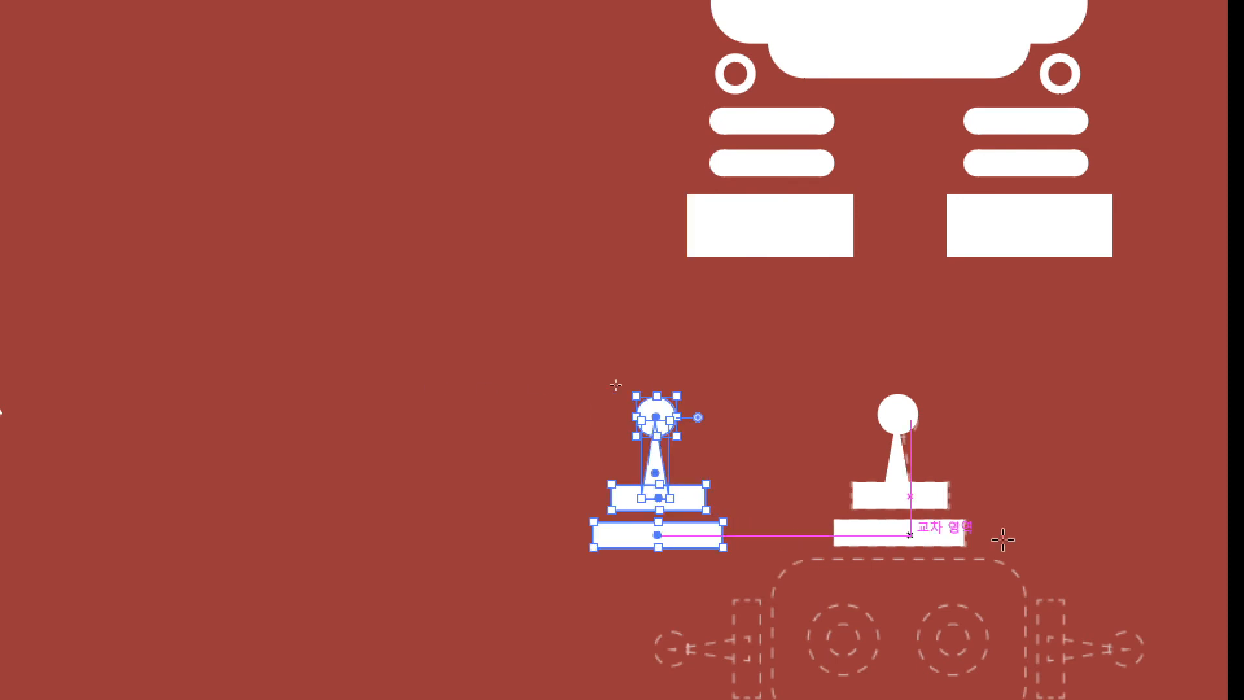
scroll(821, 548, down, 5)
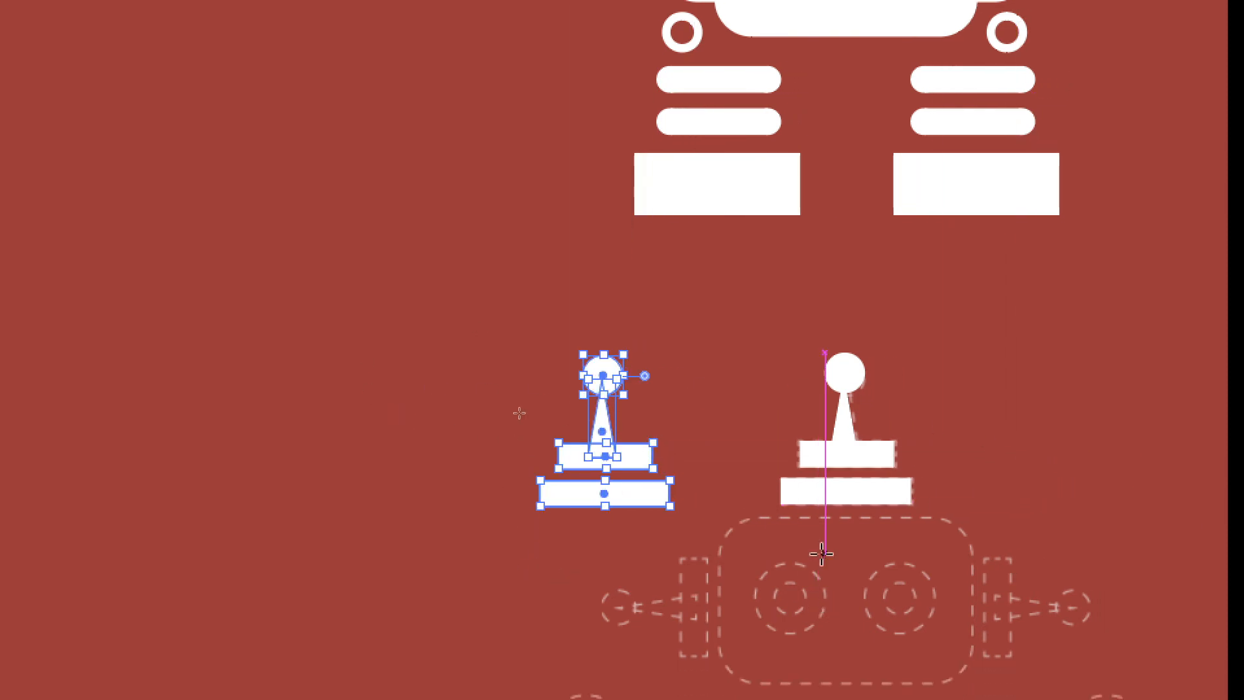
scroll(159, 270, left, 1)
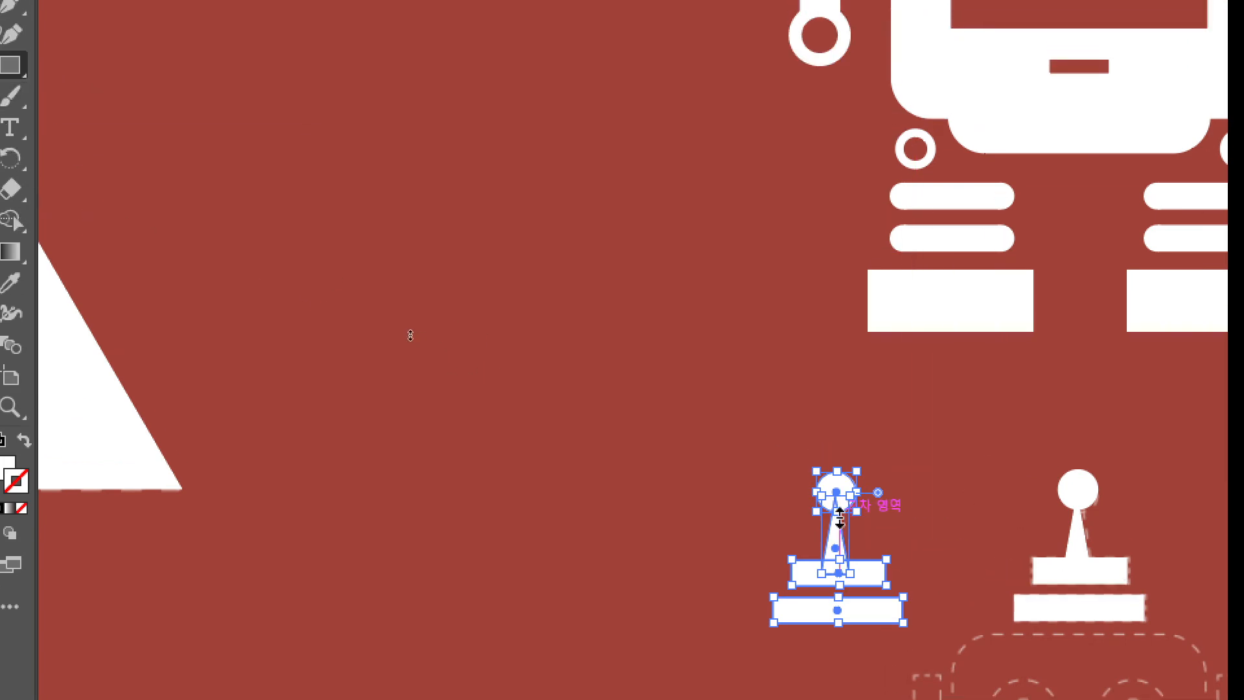
scroll(898, 452, up, 2)
scroll(764, 432, up, 4)
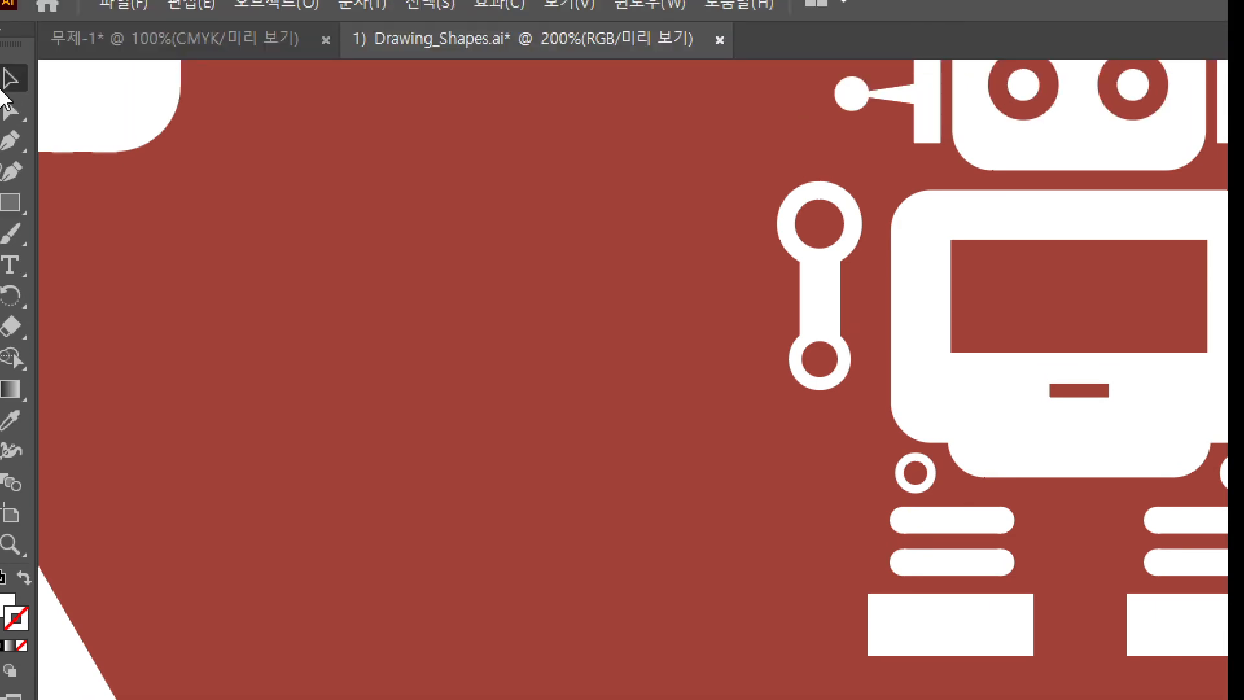
scroll(712, 641, down, 8)
click(1005, 550)
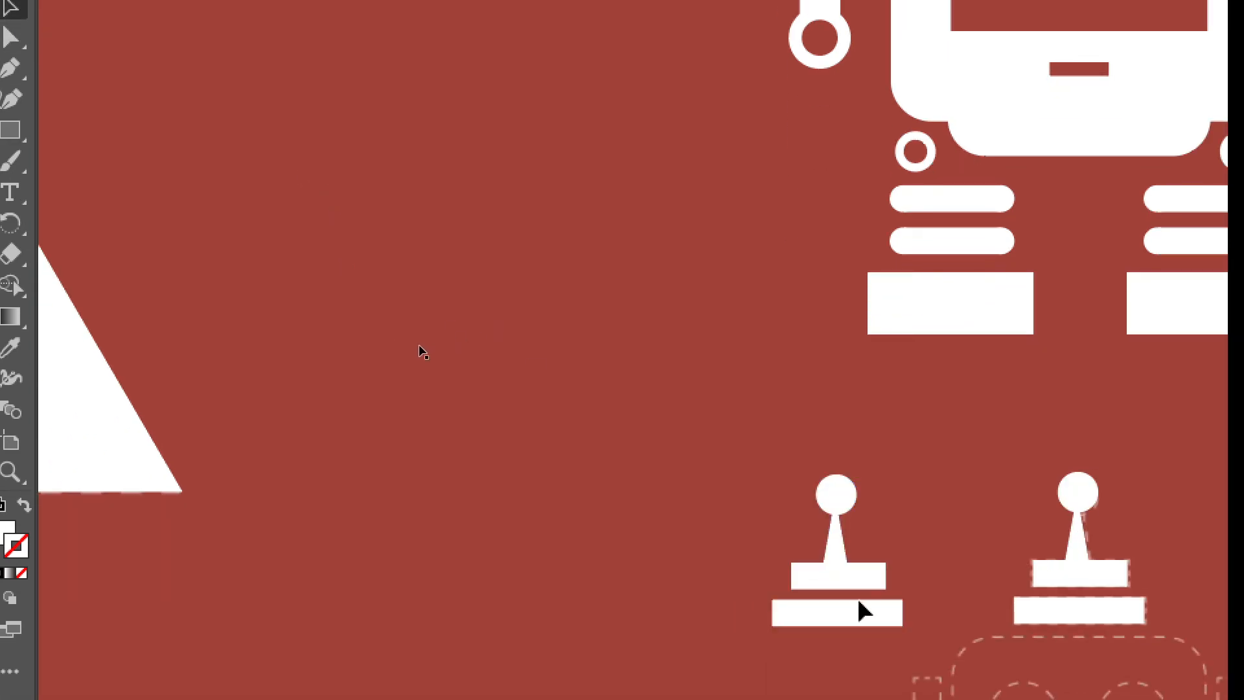
- Rotate the antenna copy 90° counterclockwise so its circle points left, and deselect it
drag(958, 578, 787, 425)
click(673, 429)
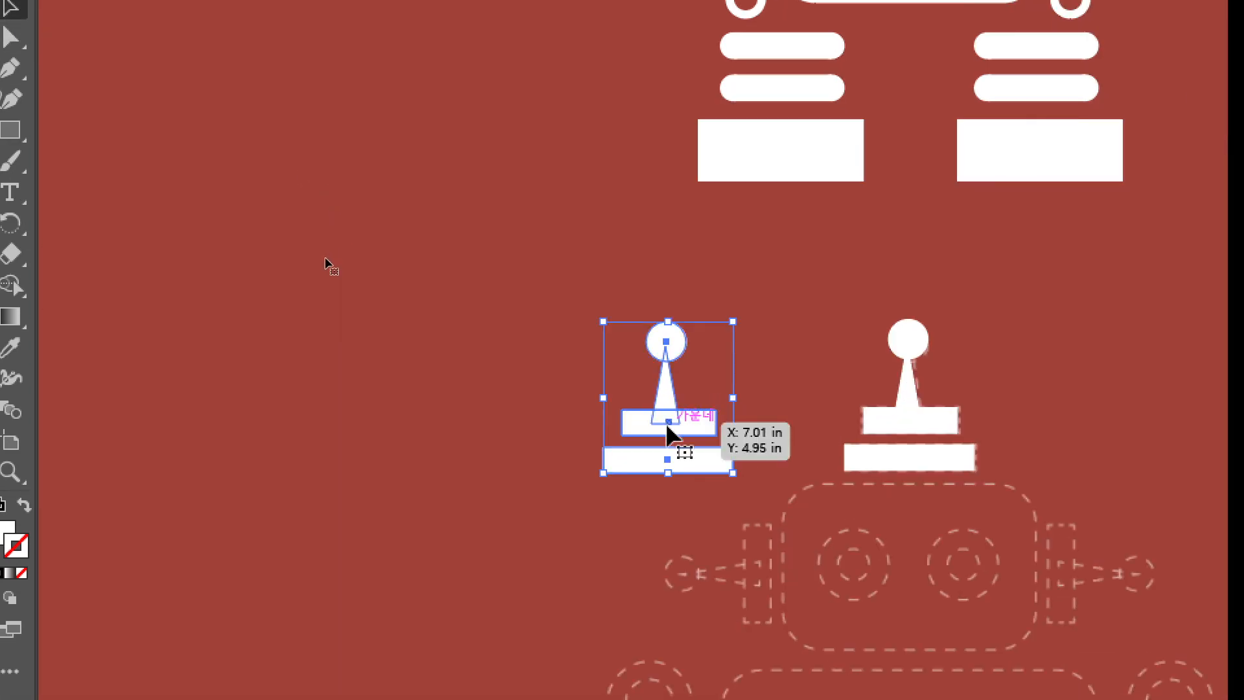
scroll(865, 412, down, 4)
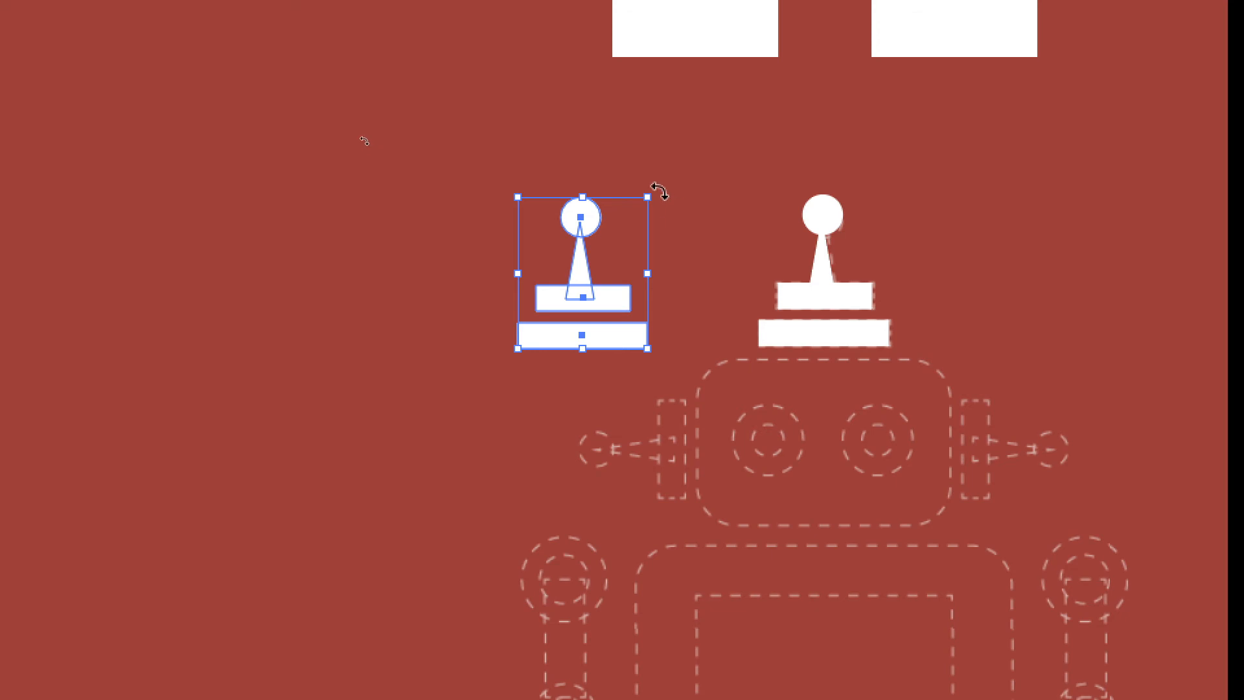
drag(658, 191, 494, 200)
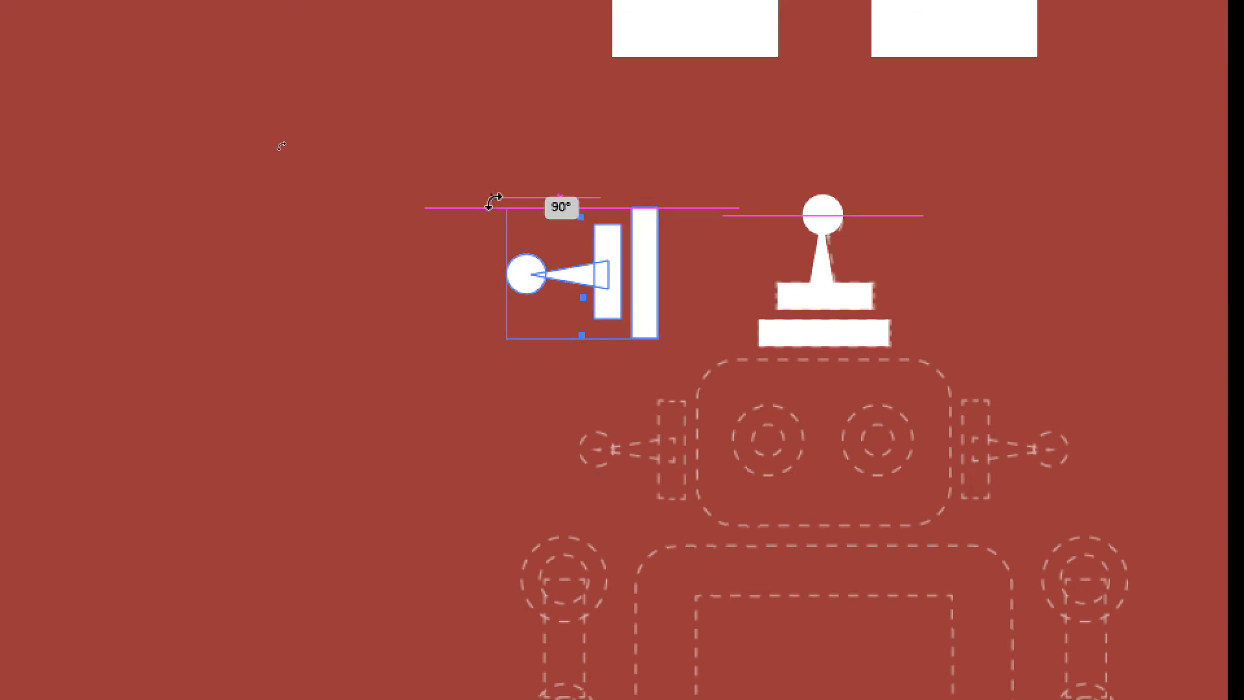
drag(494, 201, 494, 208)
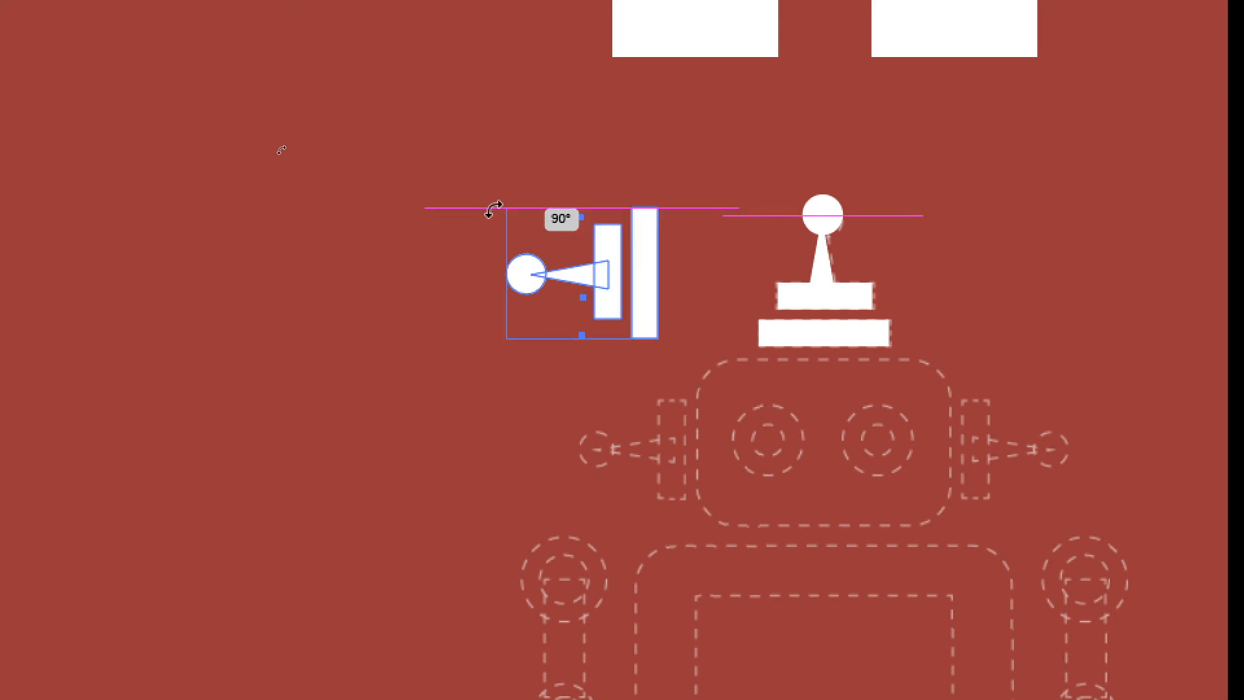
drag(493, 208, 493, 208)
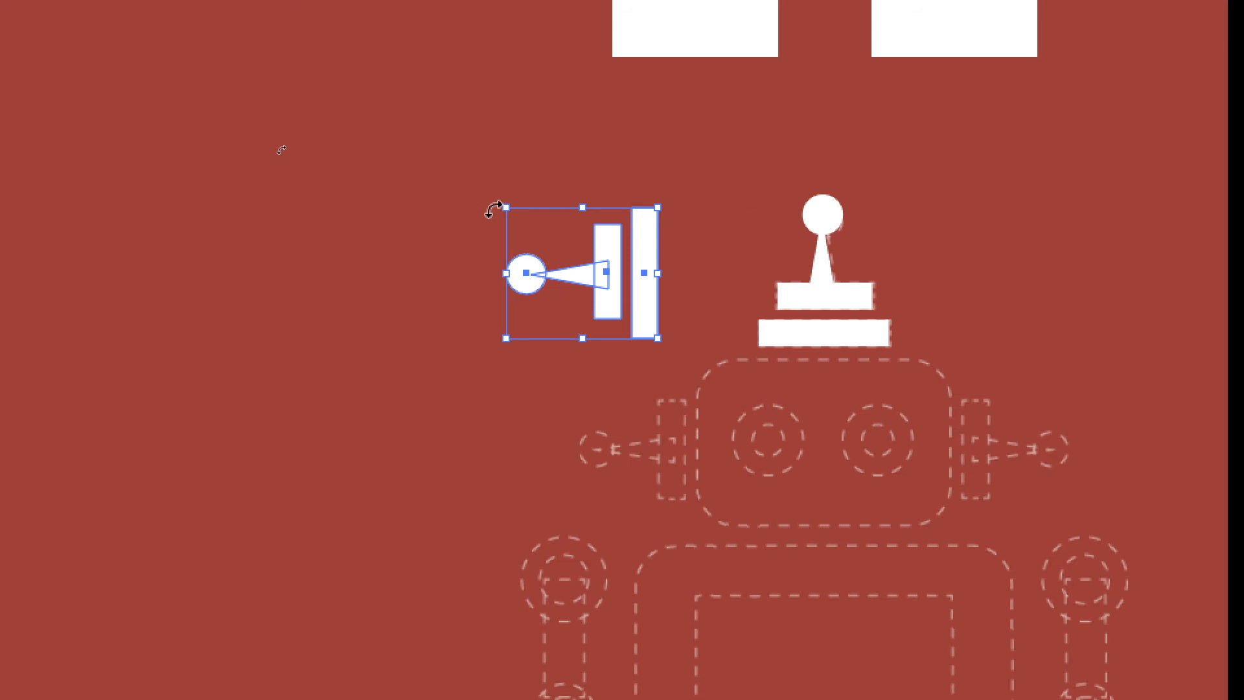
click(543, 391)
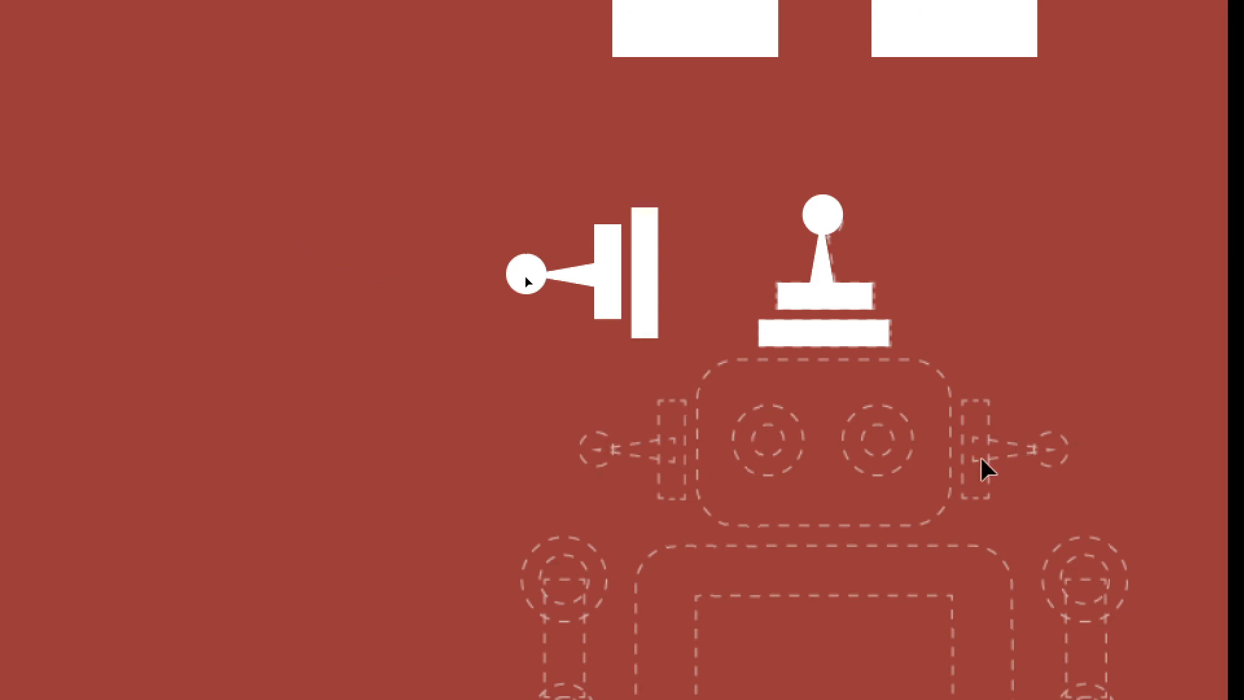
- Delete only the longer base bar from the rotated antenna copy, using the Direct Selection tool
click(654, 274)
click(653, 264)
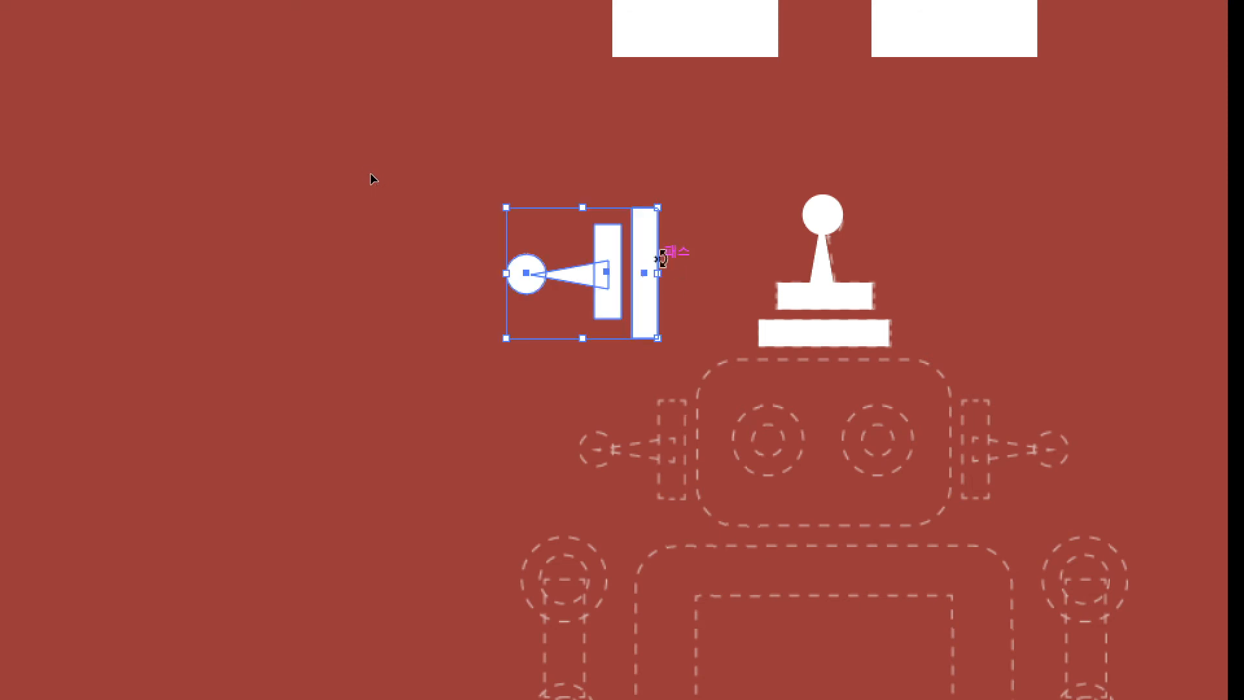
click(688, 258)
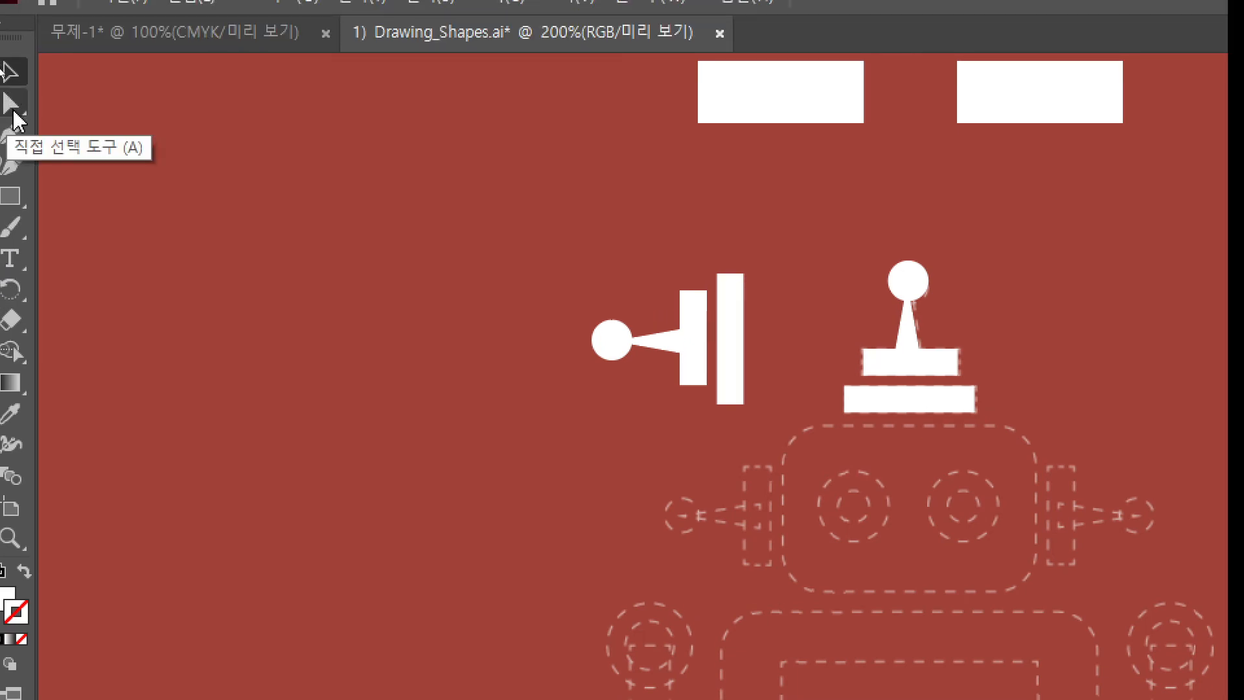
click(14, 108)
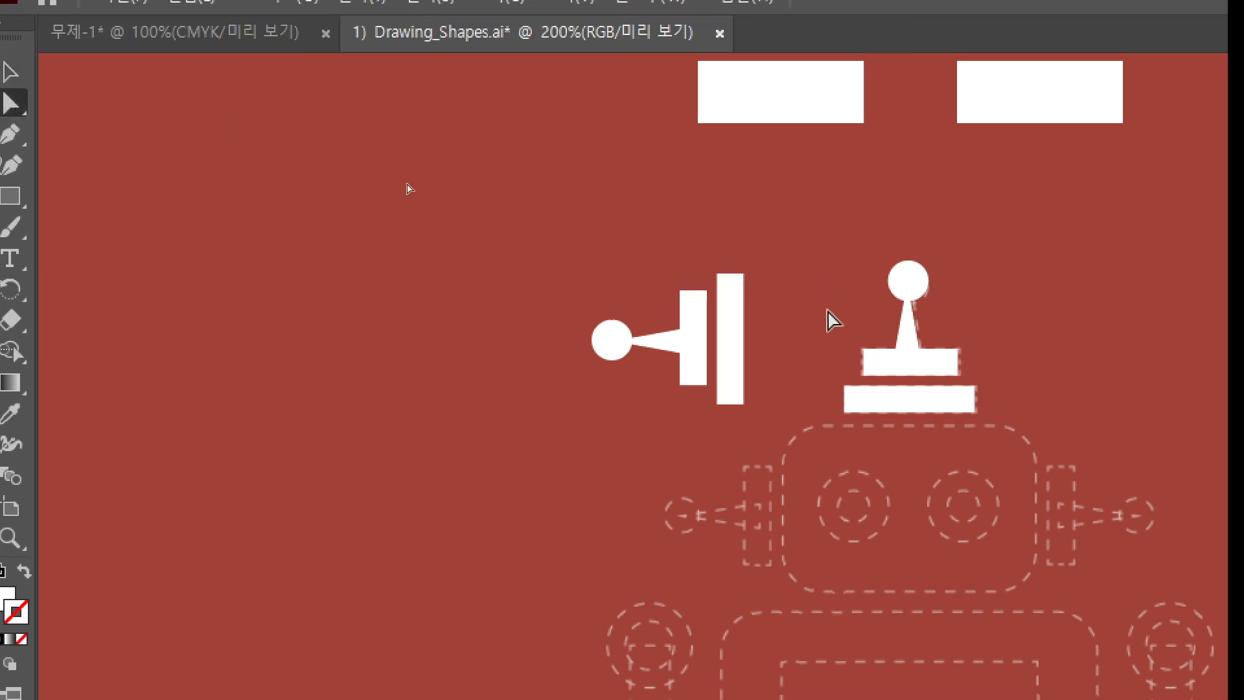
click(731, 373)
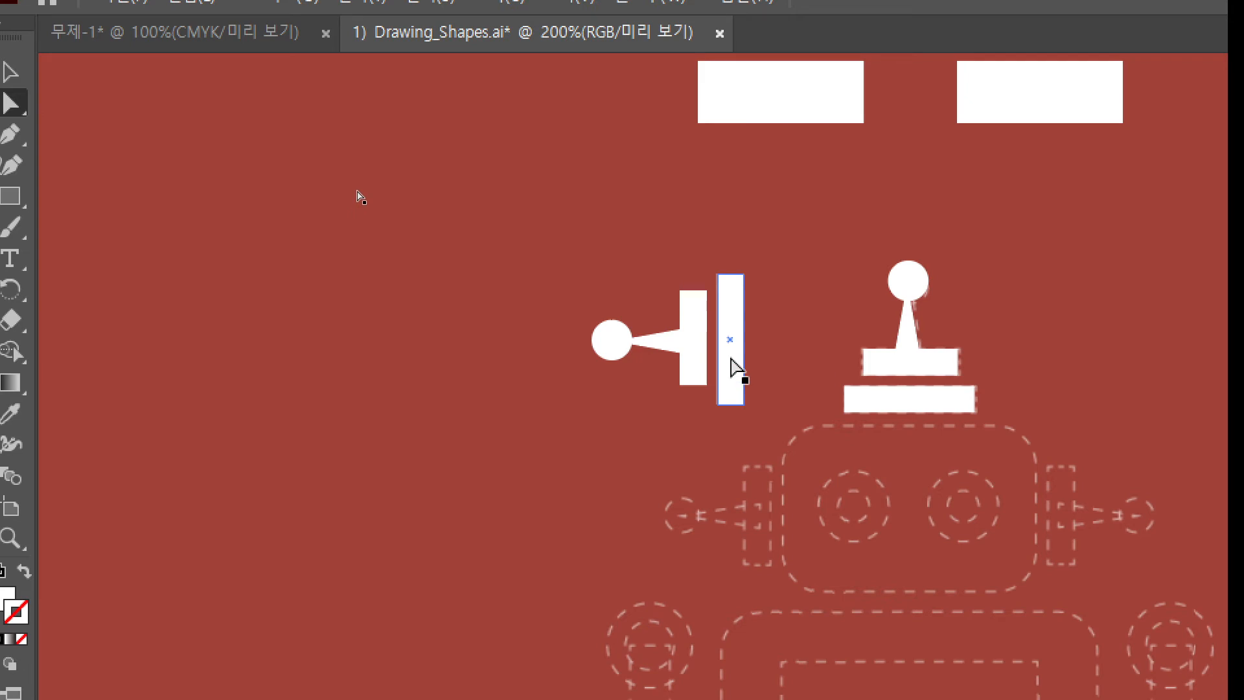
click(737, 368)
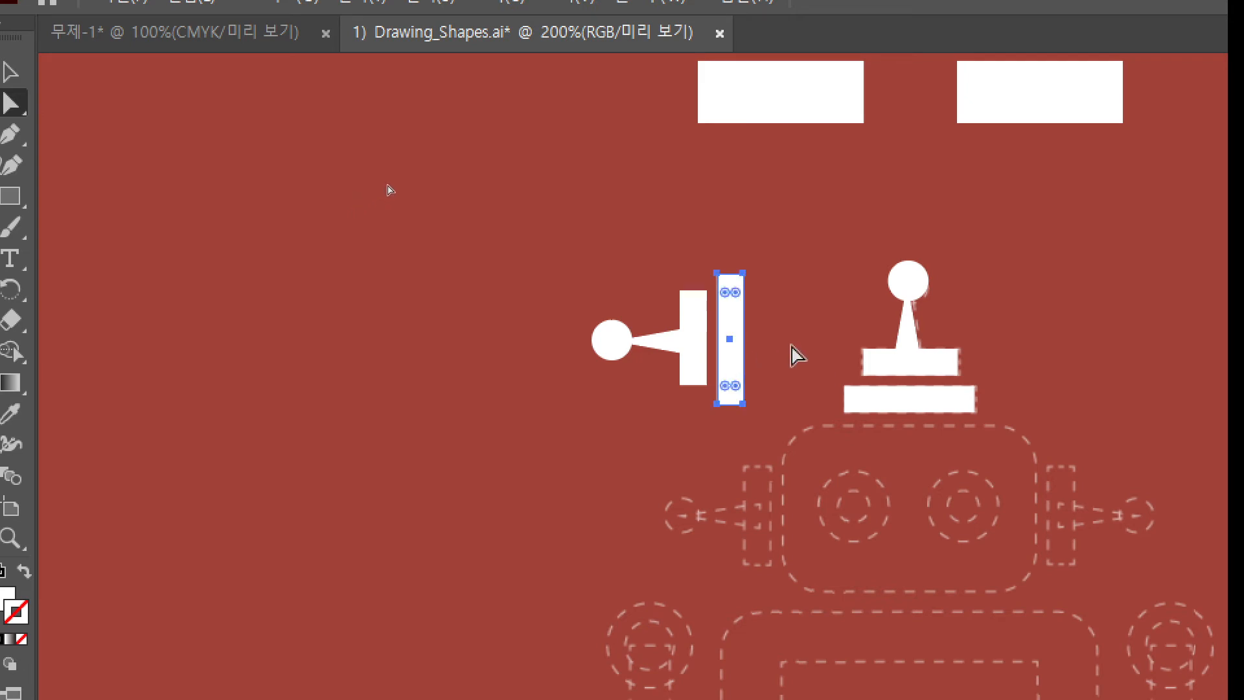
key(Delete)
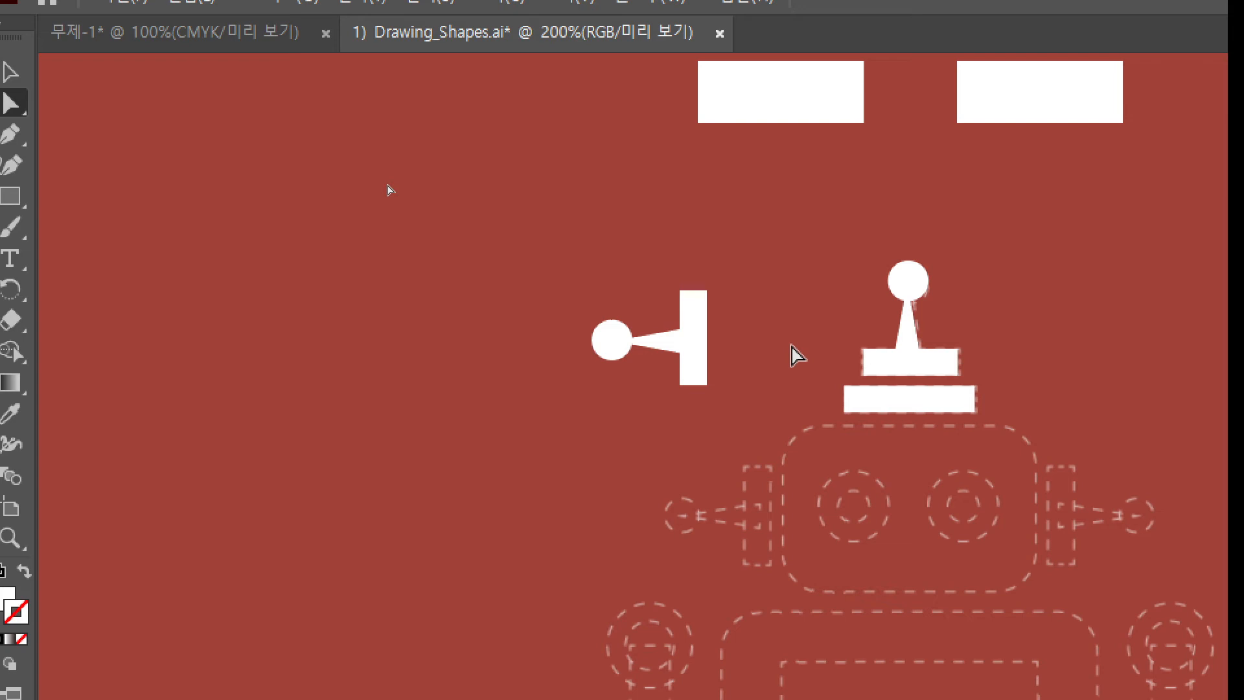
- Move the shortened antenna copy onto the dashed ear outline on the left of the robot's head, and deselect it
scroll(765, 470, down, 2)
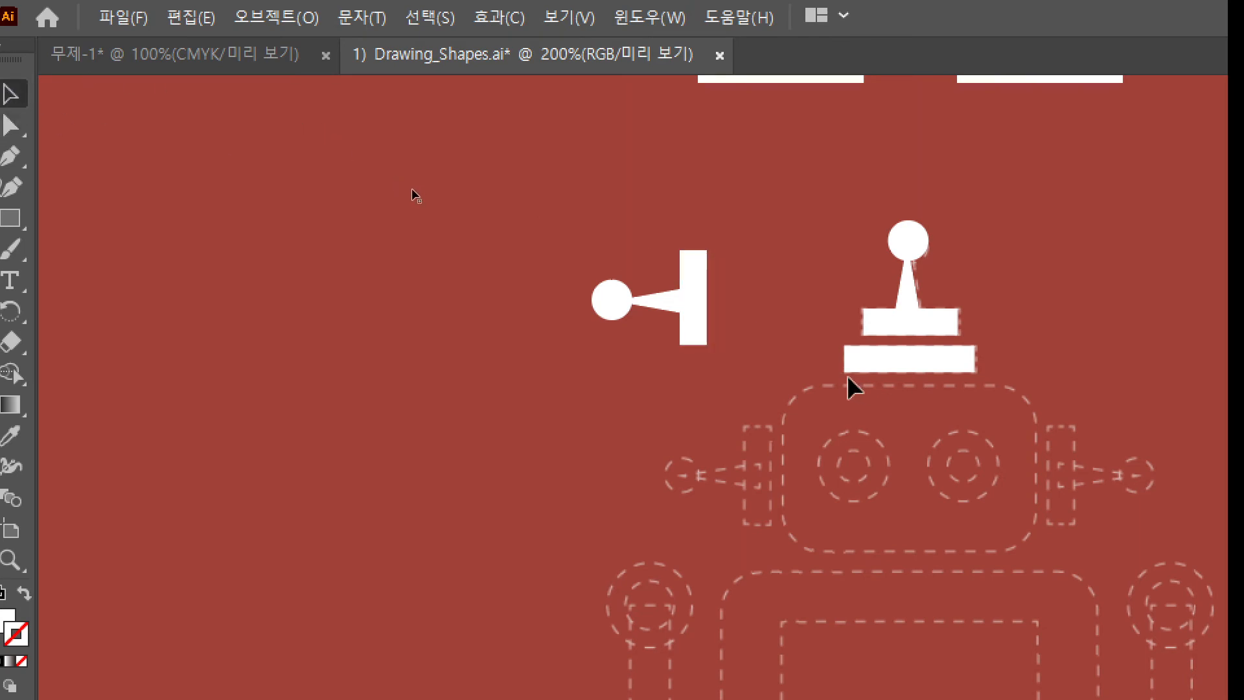
scroll(732, 324, down, 2)
scroll(727, 318, down, 2)
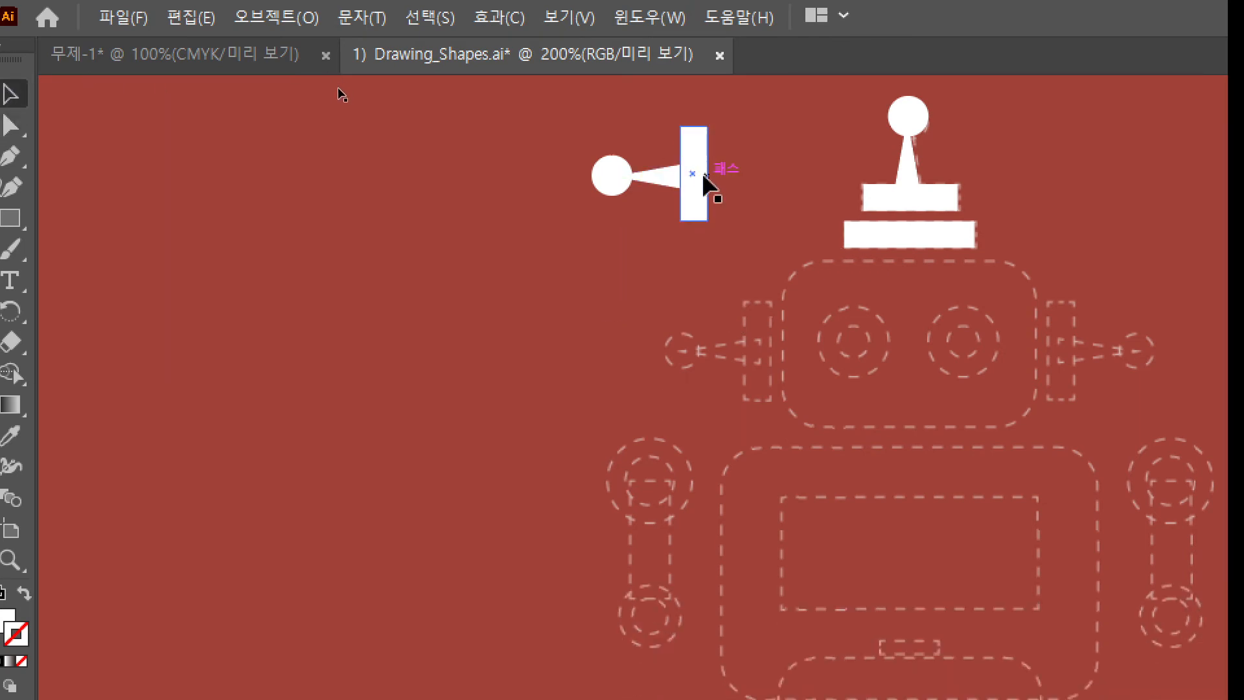
click(688, 166)
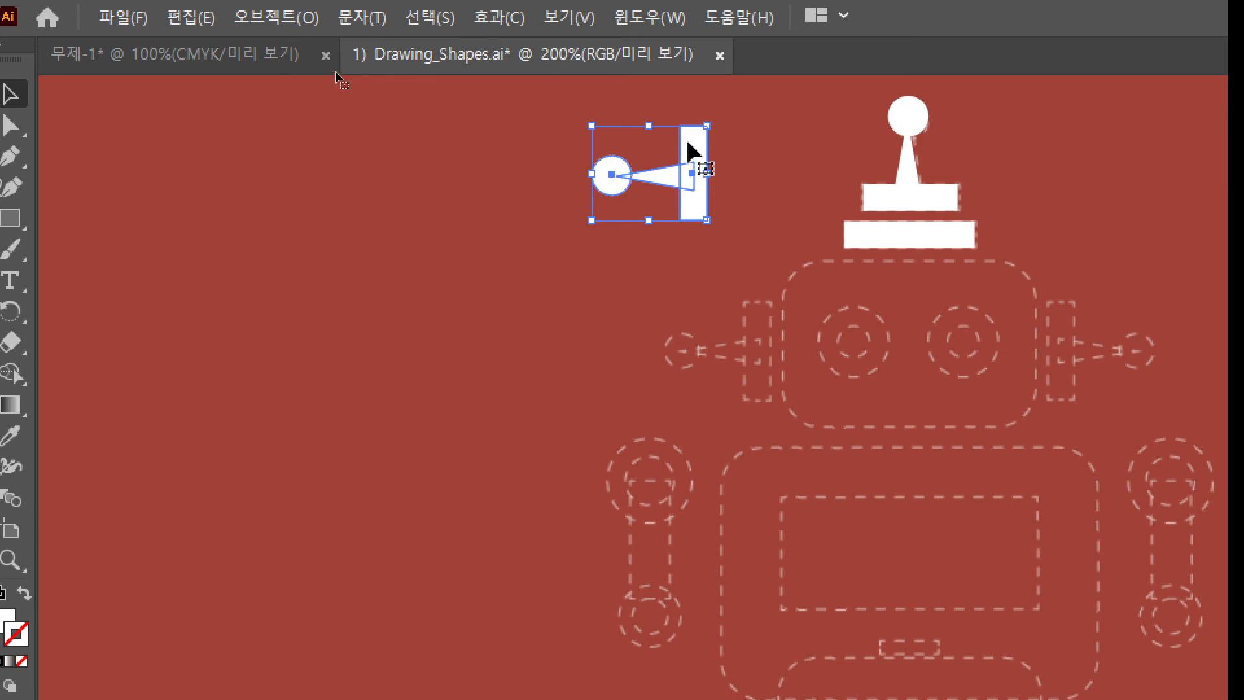
drag(688, 141, 753, 318)
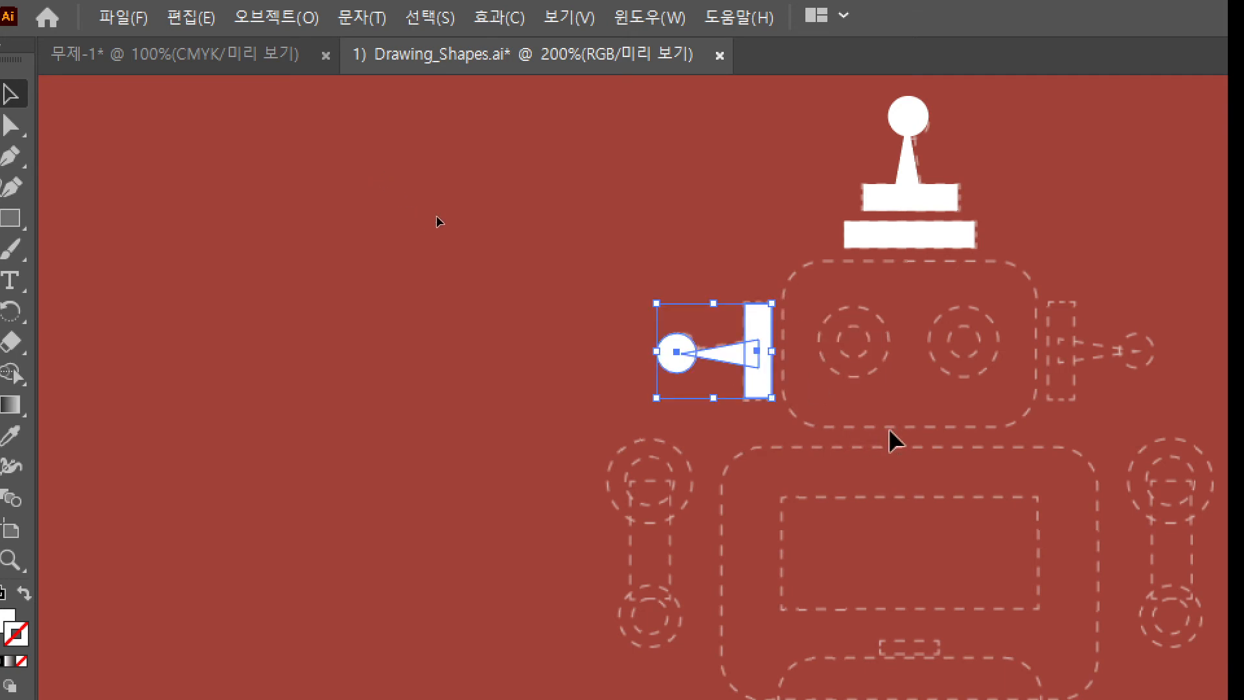
click(566, 396)
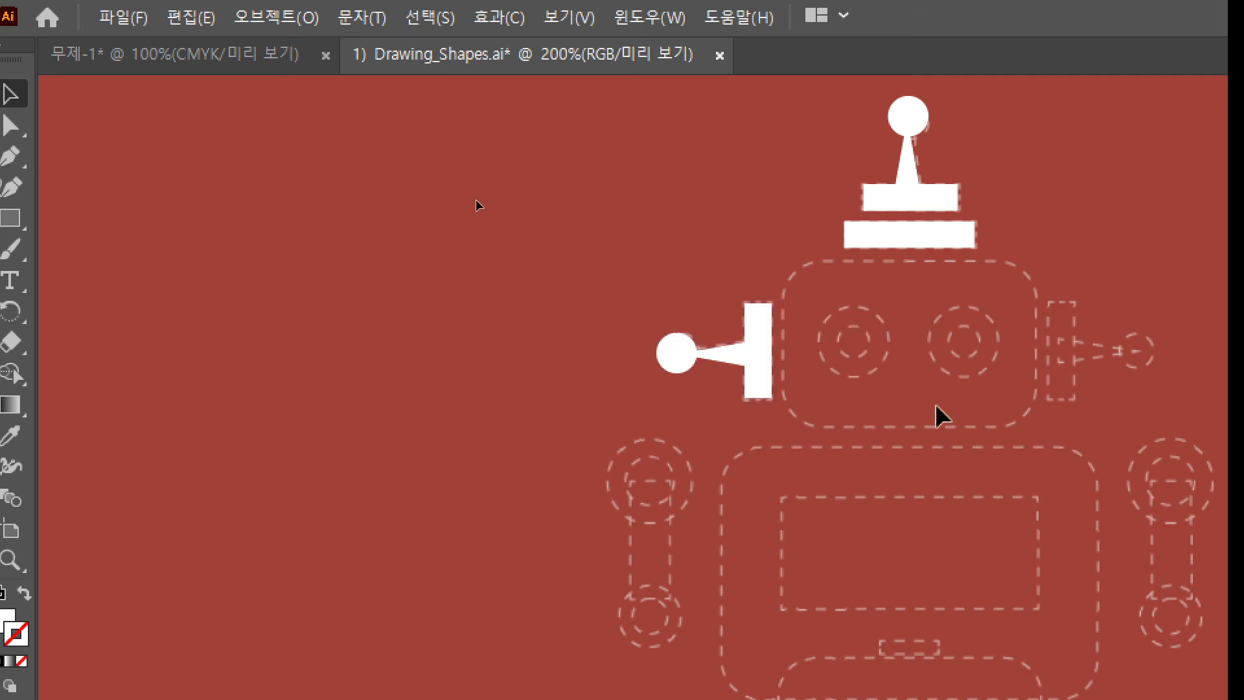
- Create a mirrored copy of the left ear antenna with the Reflect tool about the vertical axis, and deselect it
scroll(713, 387, right, 5)
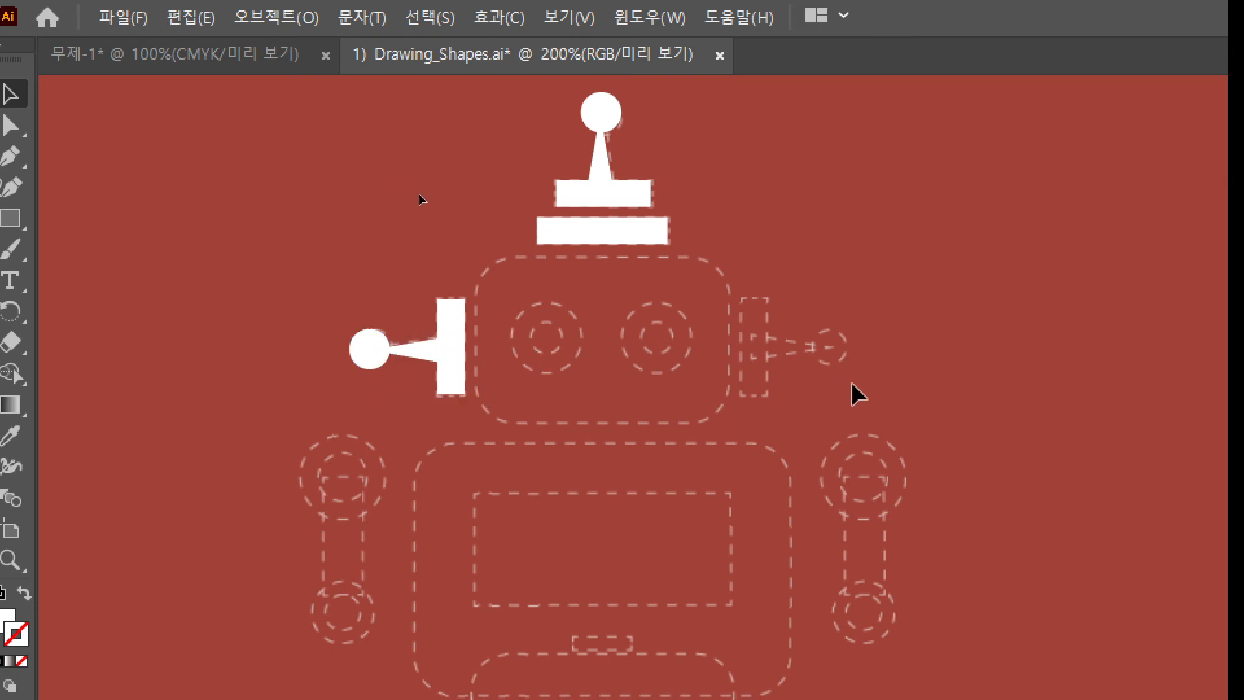
click(446, 361)
click(444, 357)
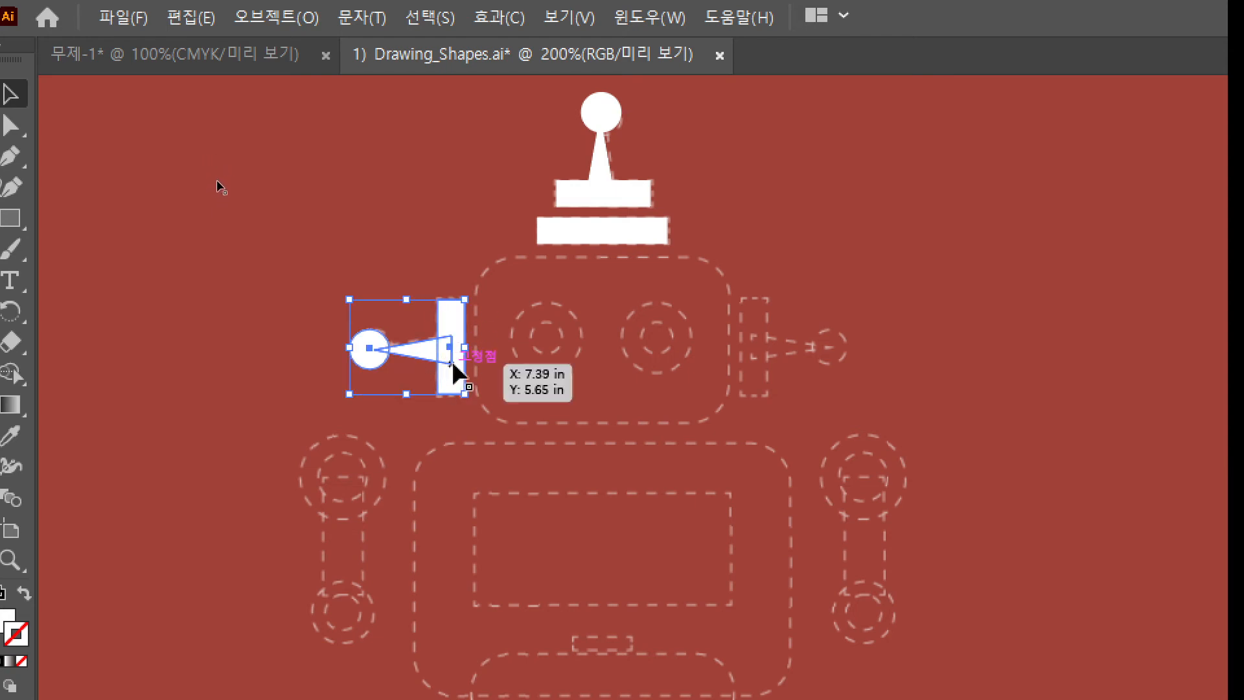
click(22, 327)
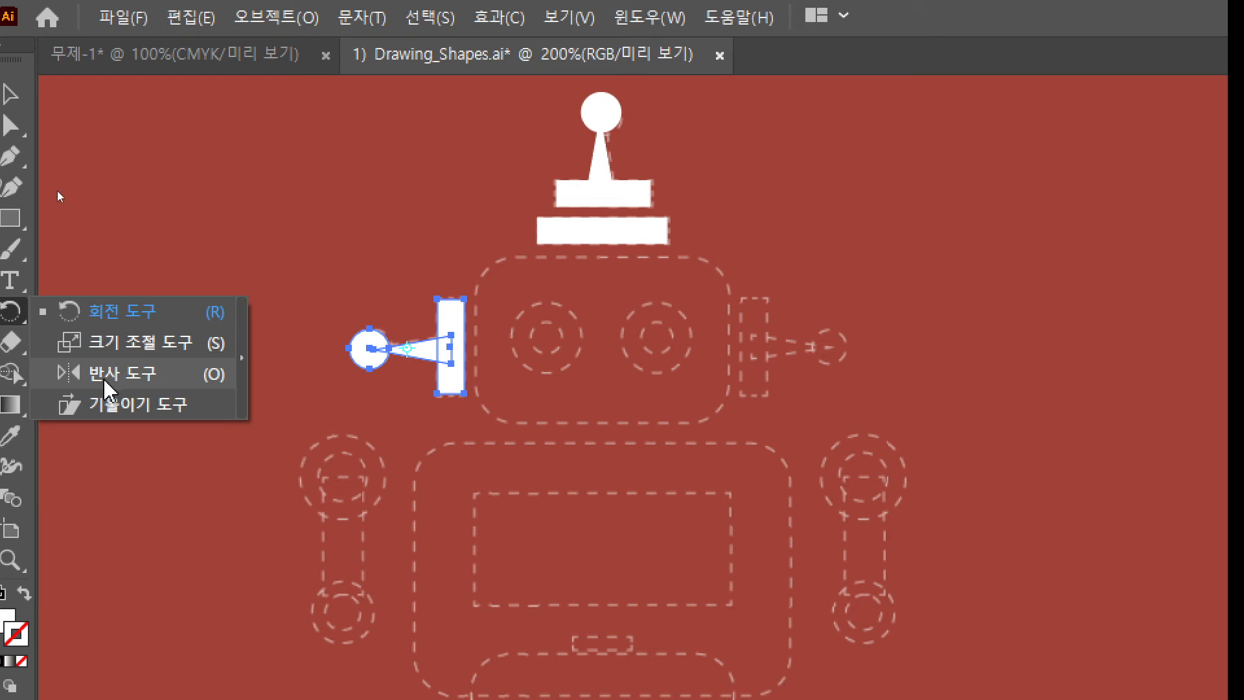
click(193, 380)
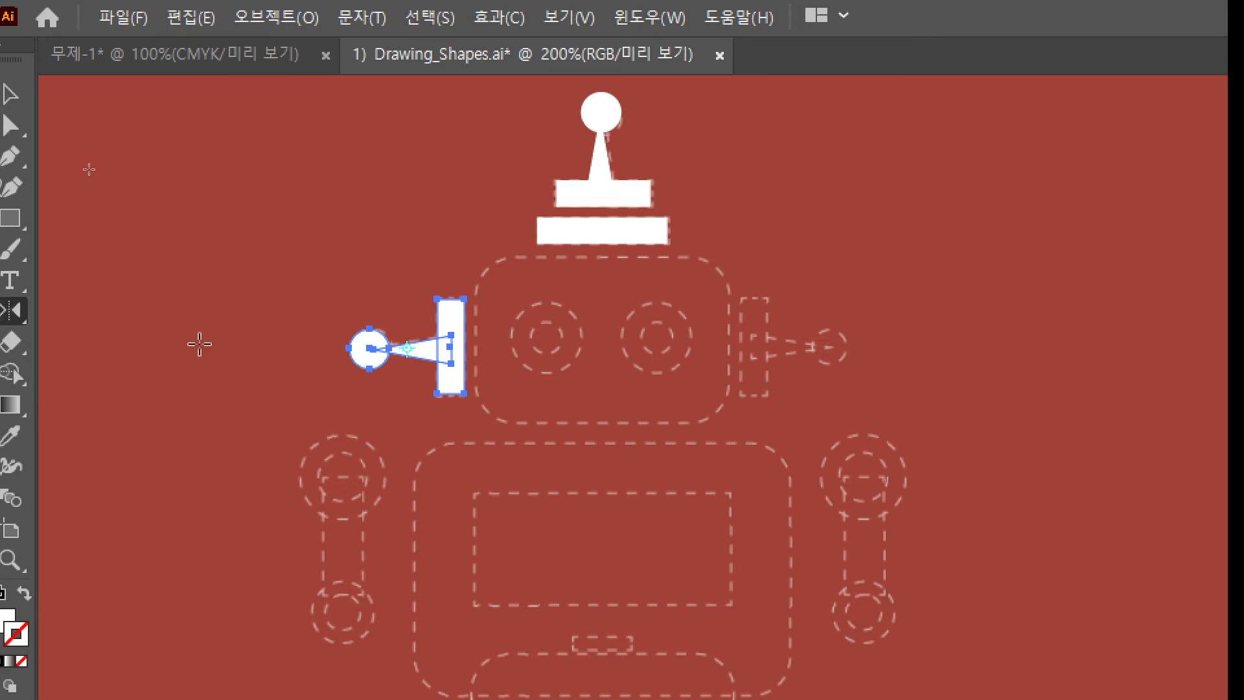
double_click(14, 317)
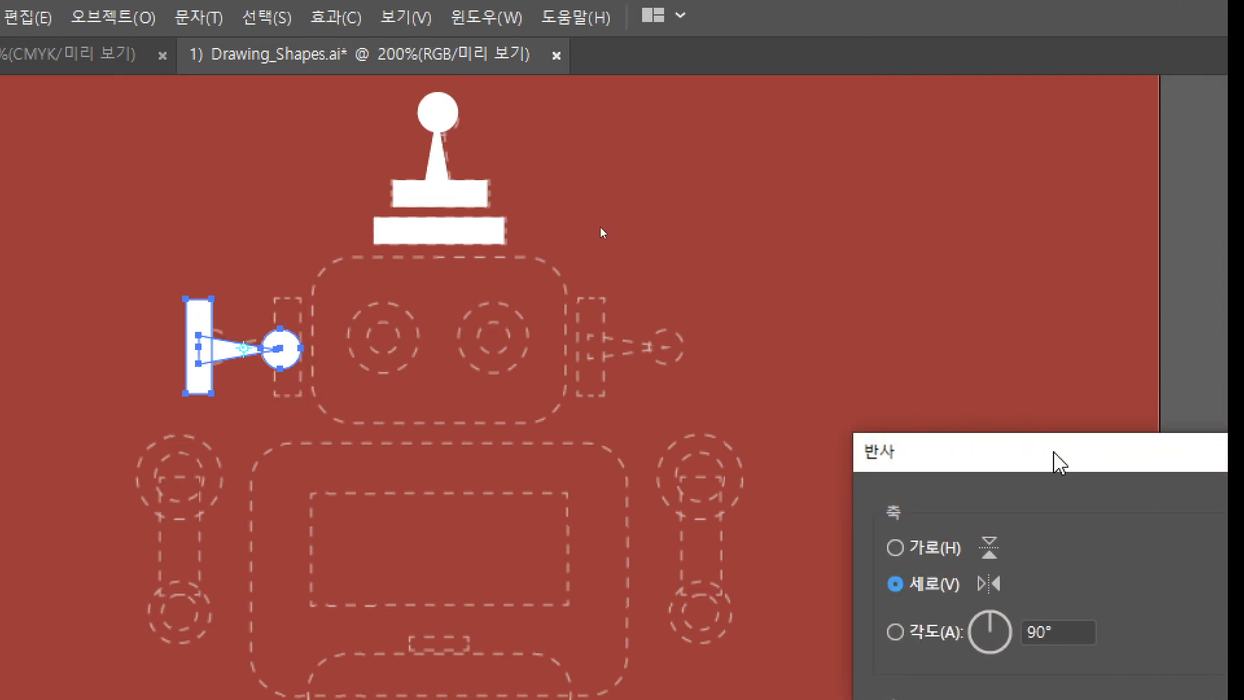
drag(1059, 464, 965, 139)
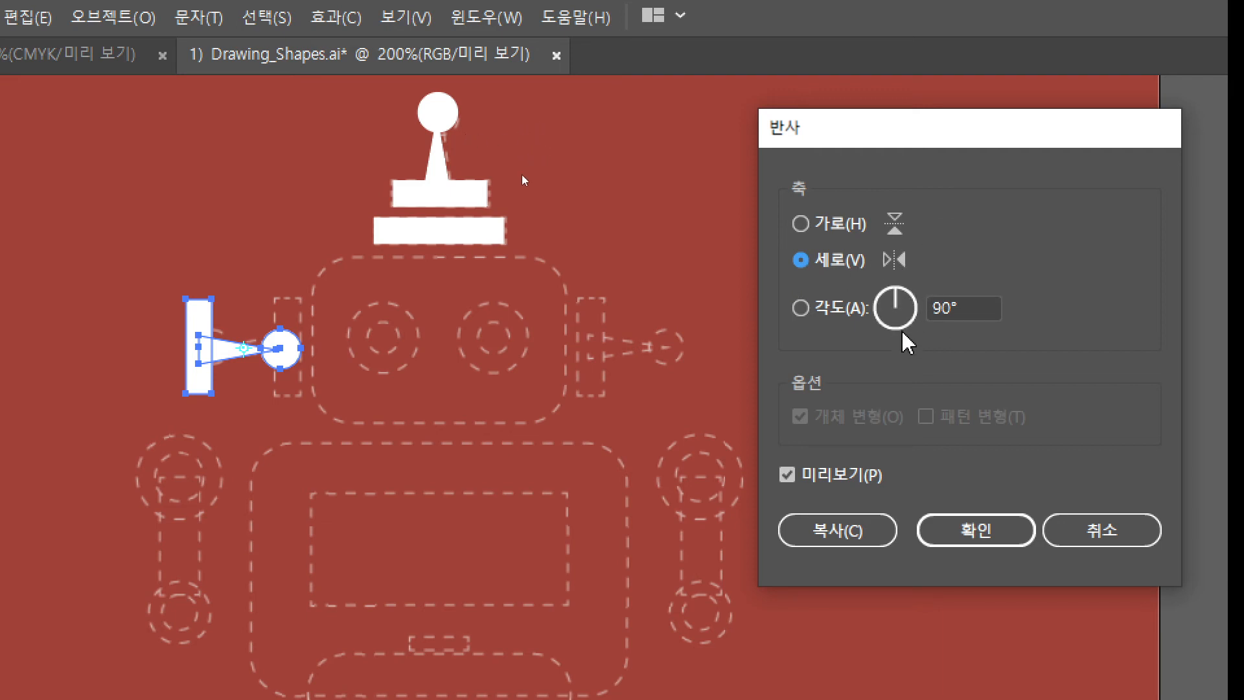
click(866, 533)
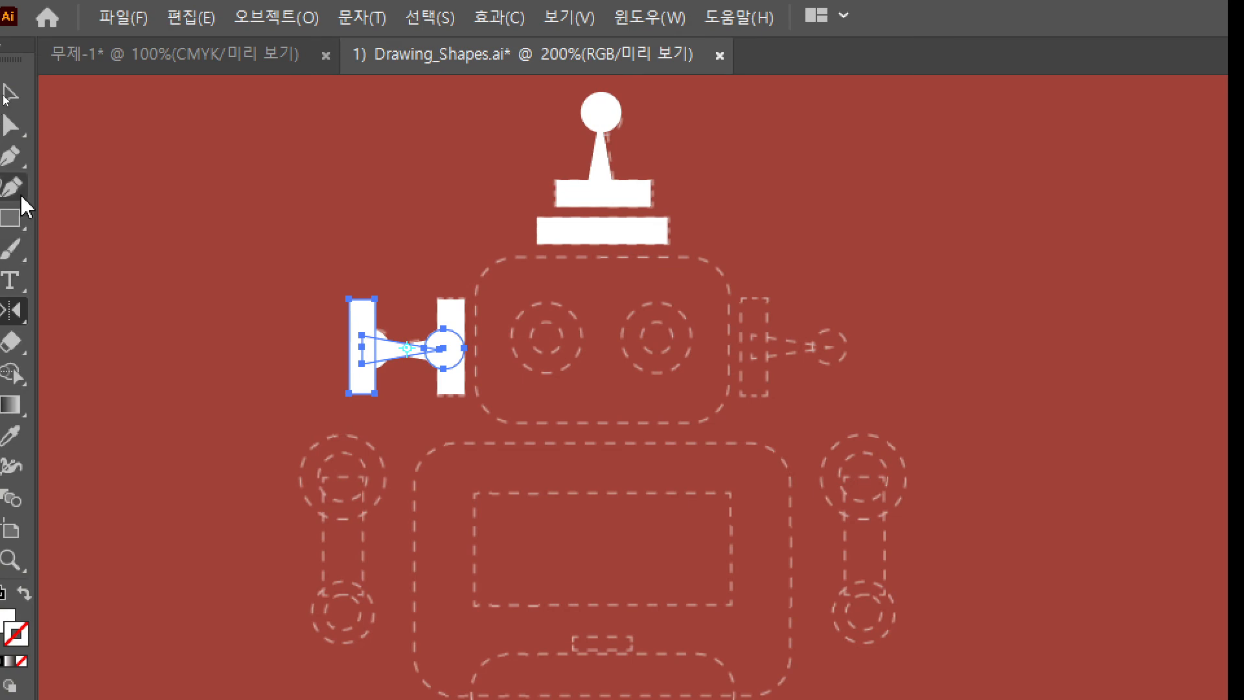
click(12, 94)
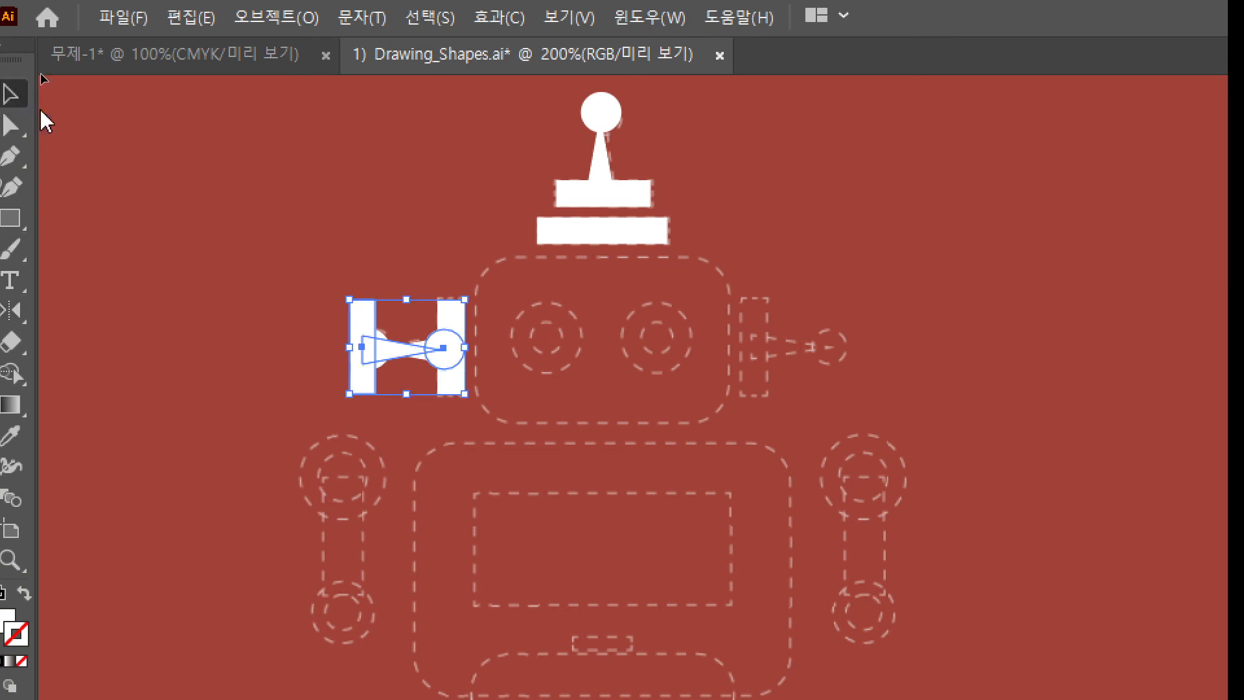
click(816, 238)
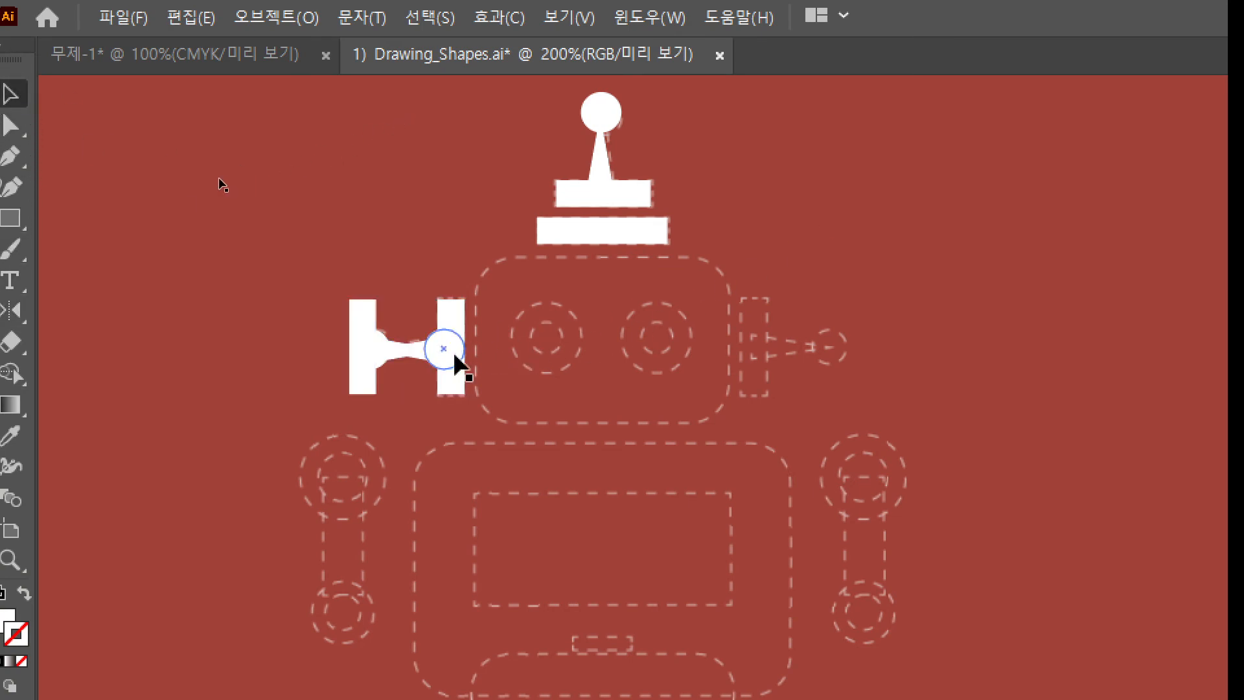
- Move the mirrored ear antenna horizontally onto the dashed outline on the right of the head, and deselect it
drag(454, 355, 721, 356)
key(ctrl+z)
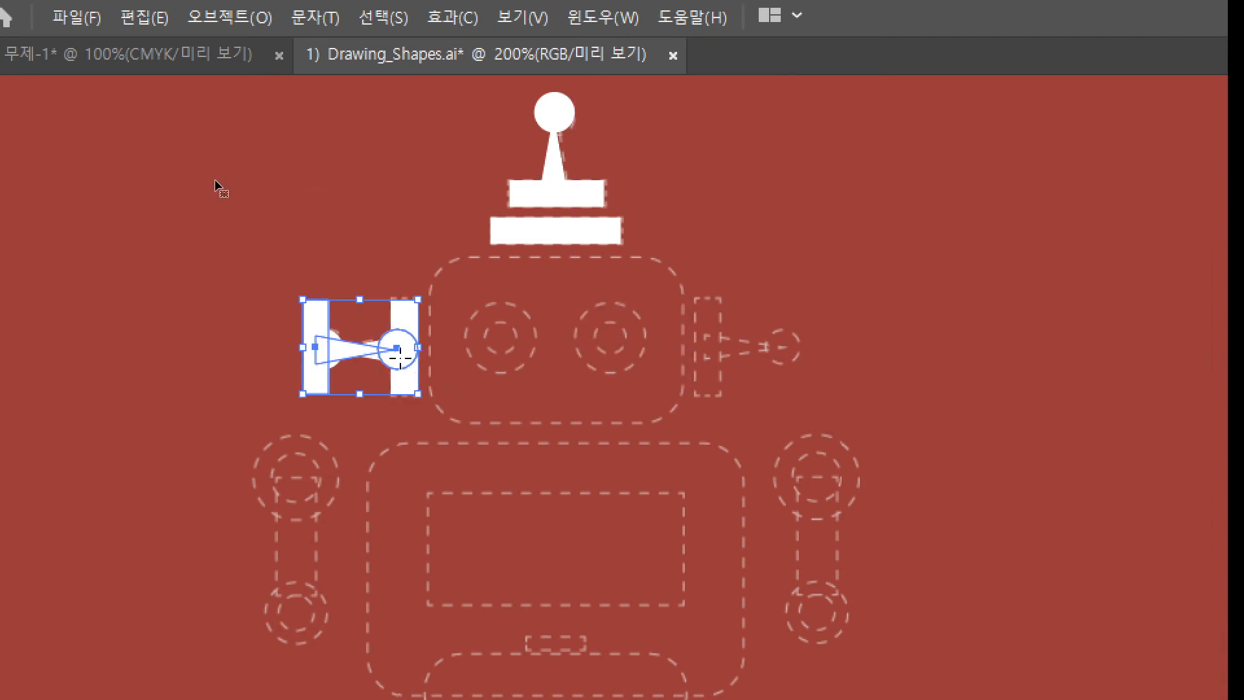
mouse_move(400, 358)
mouse_down()
mouse_move(458, 361)
mouse_move(397, 350)
mouse_up()
key(ctrl+shift+a)
click(399, 354)
key(o)
key(v)
drag(402, 355, 793, 372)
click(931, 375)
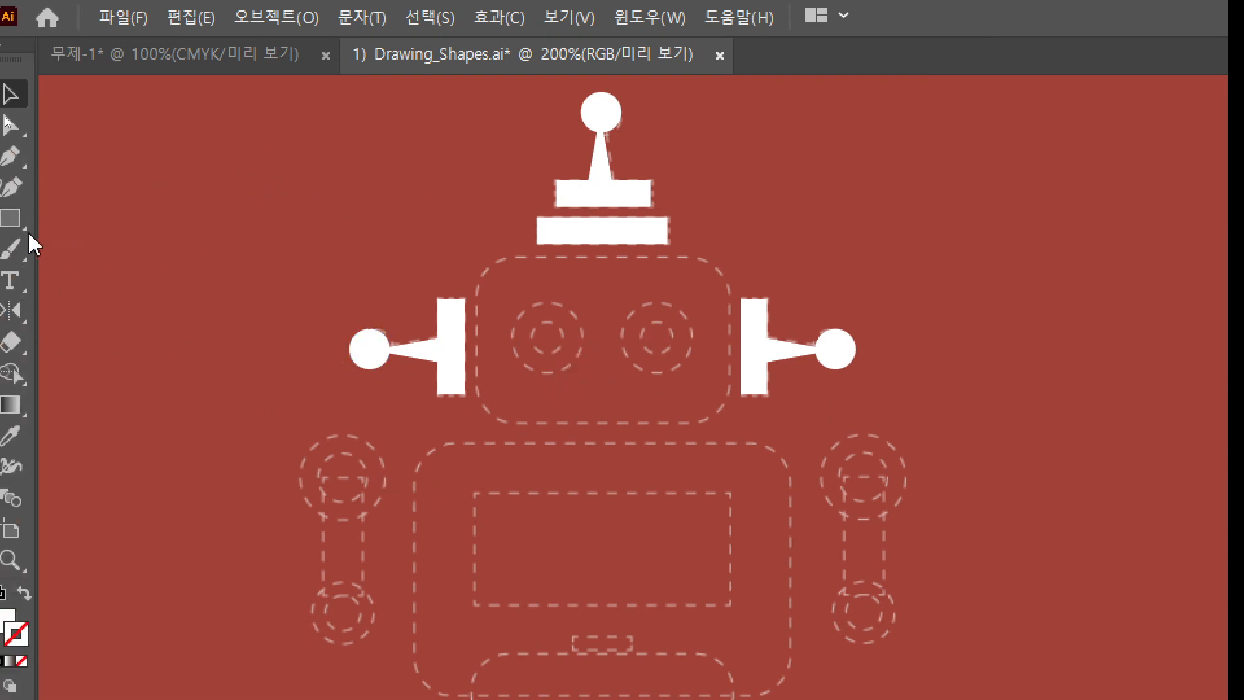
- Draw a white rectangle covering the dashed outline of the robot's head, between the two ear antennas
click(8, 221)
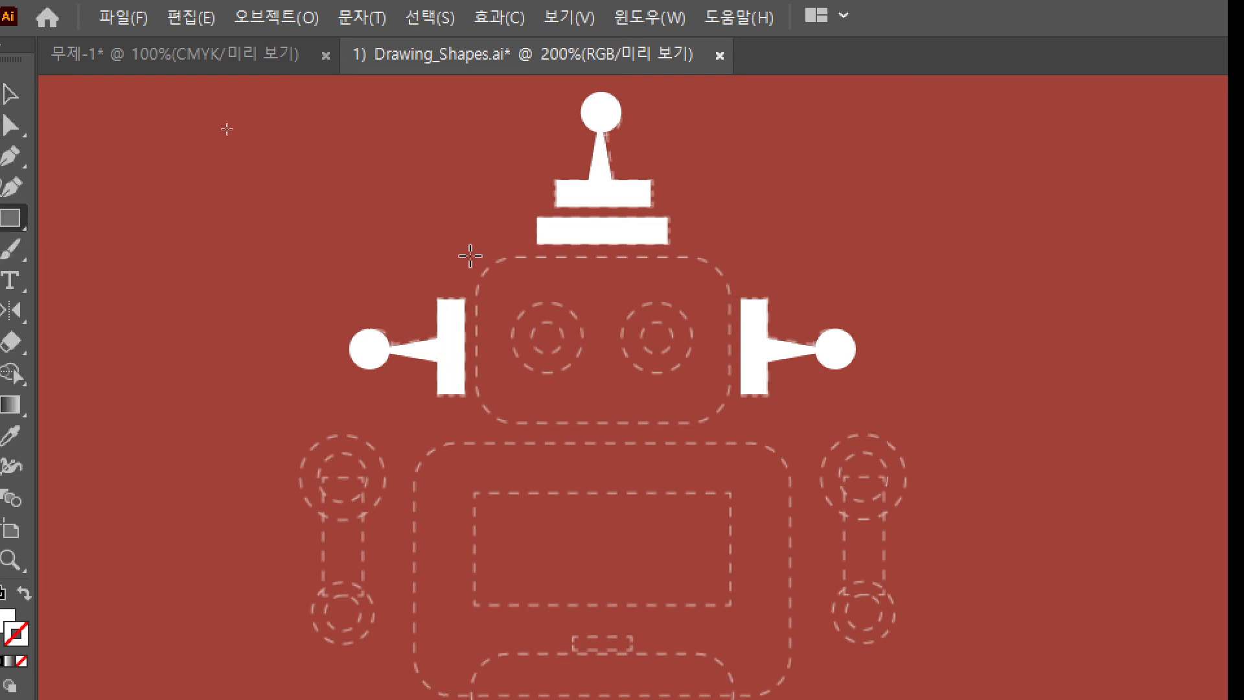
mouse_move(471, 256)
mouse_down()
mouse_move(537, 299)
mouse_move(727, 356)
mouse_move(734, 426)
mouse_up()
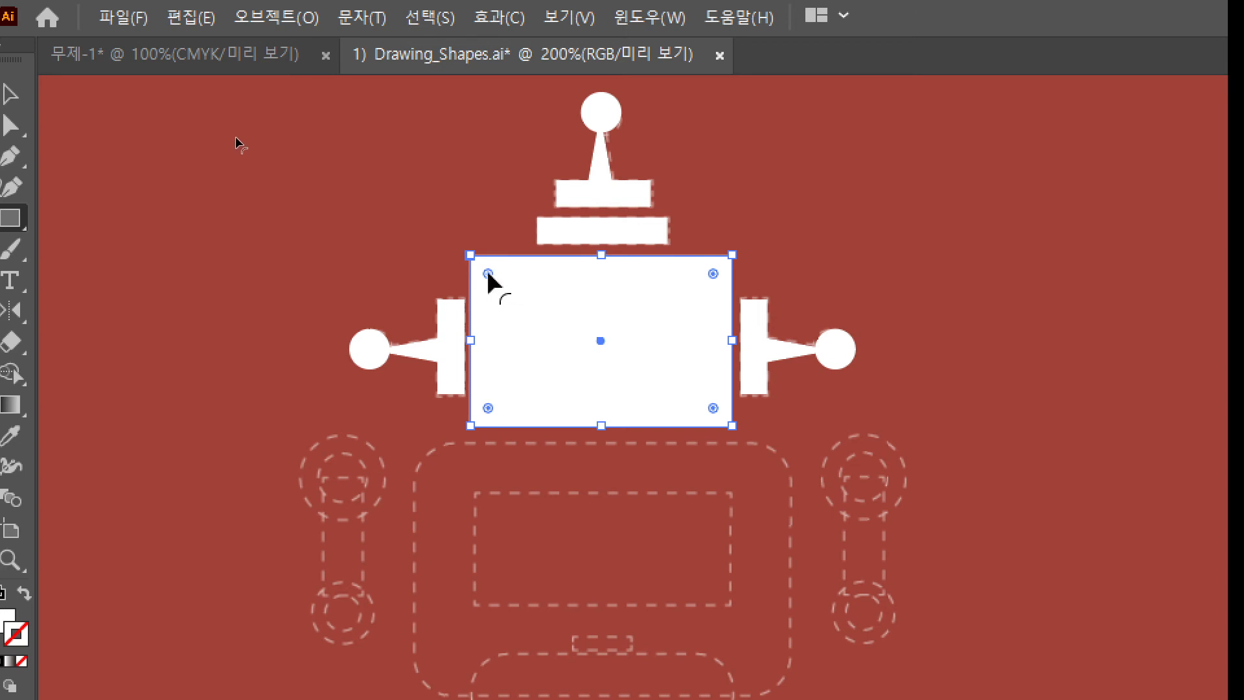
- Round all four corners of the white head rectangle to follow the dashed outline, and deselect it
drag(488, 274, 524, 315)
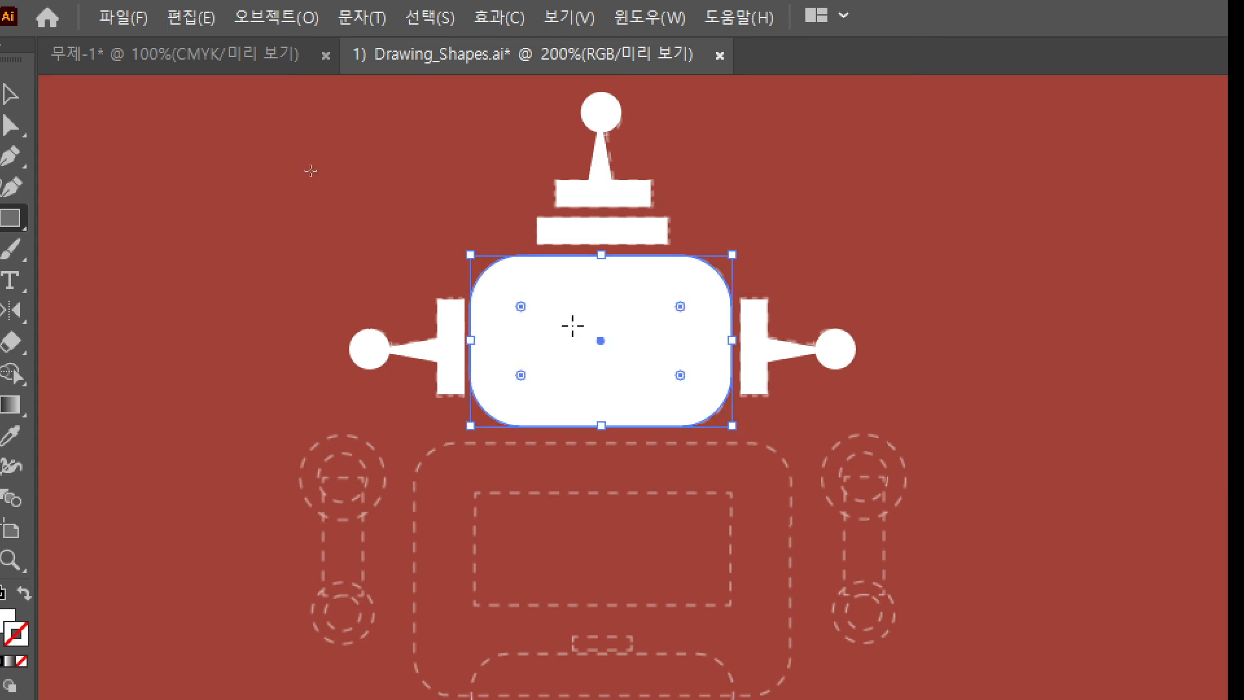
click(17, 99)
click(877, 297)
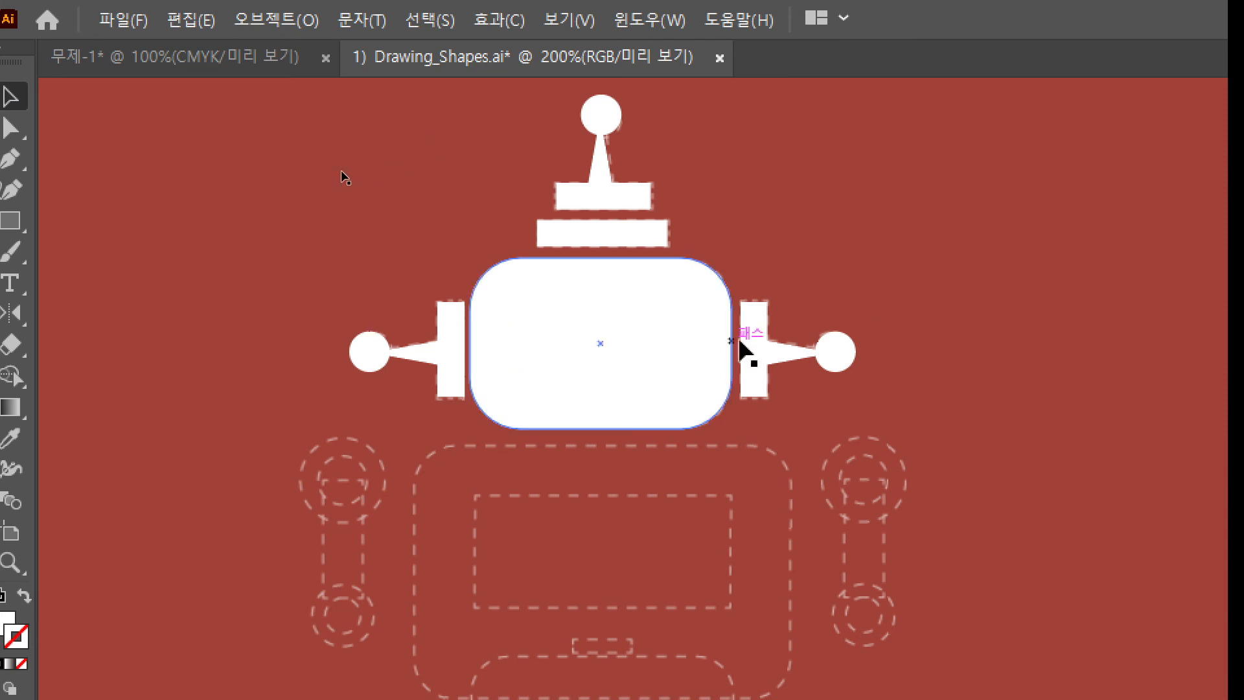
click(641, 342)
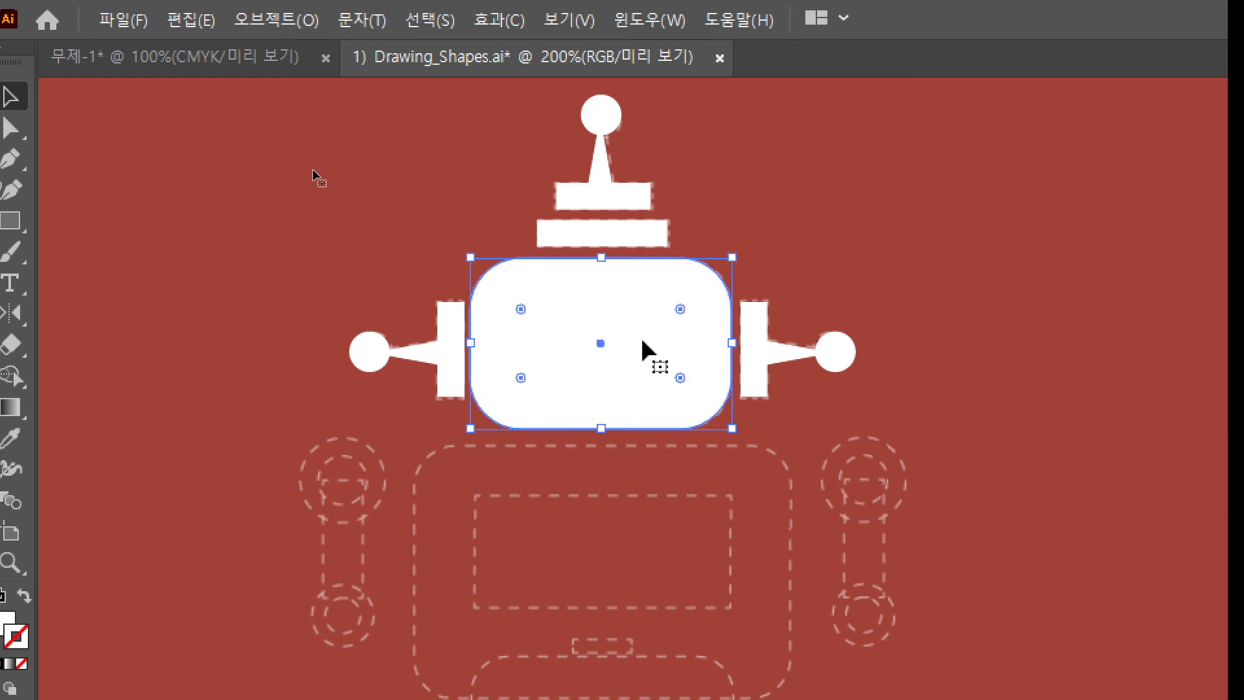
scroll(853, 367, down, 1)
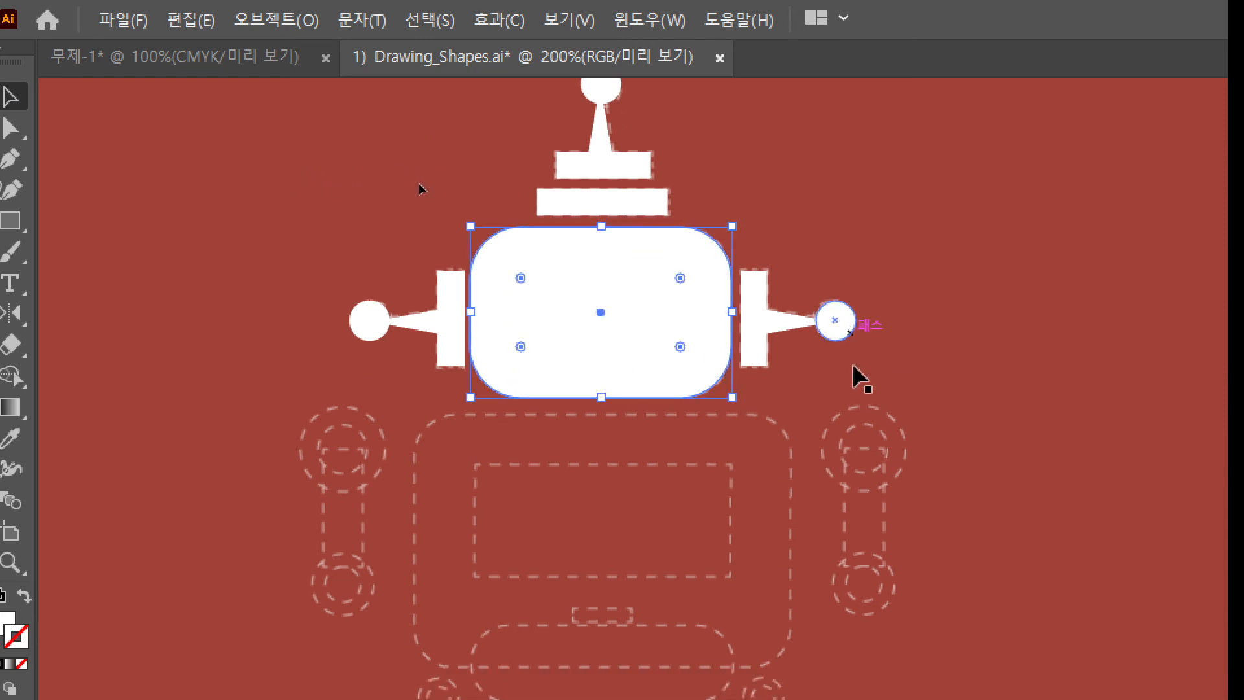
scroll(853, 367, down, 1)
click(904, 334)
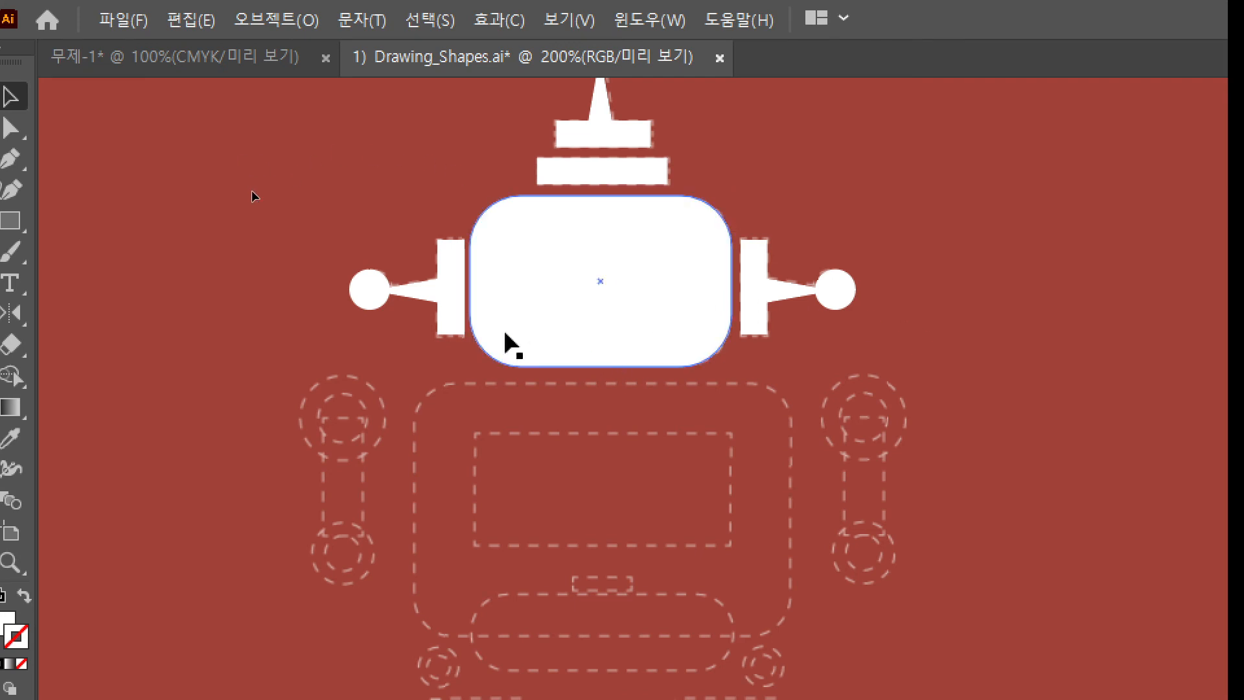
scroll(787, 396, down, 4)
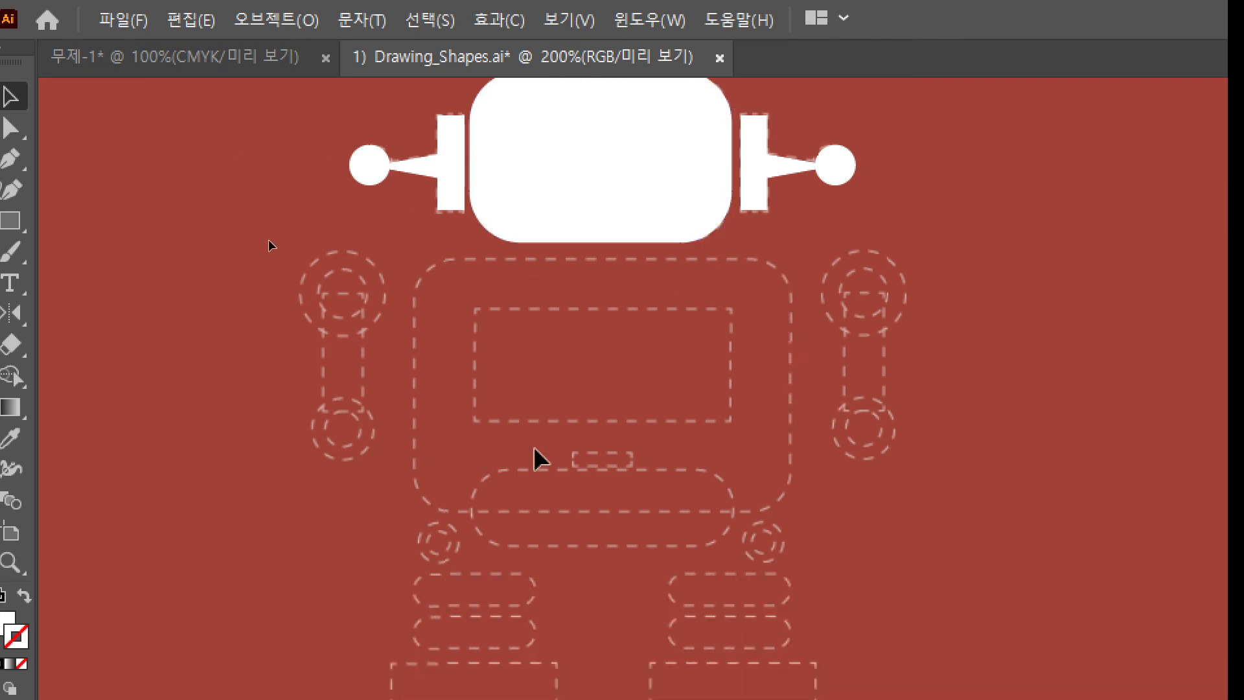
scroll(831, 452, up, 2)
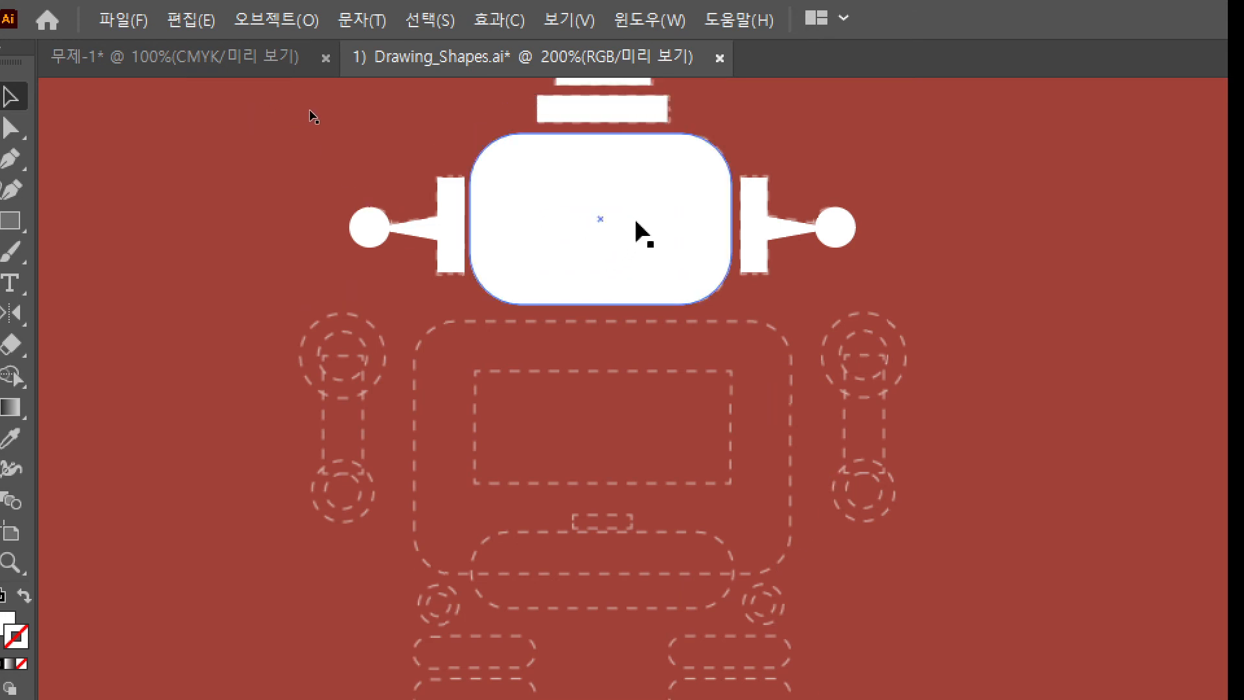
scroll(583, 304, down, 1)
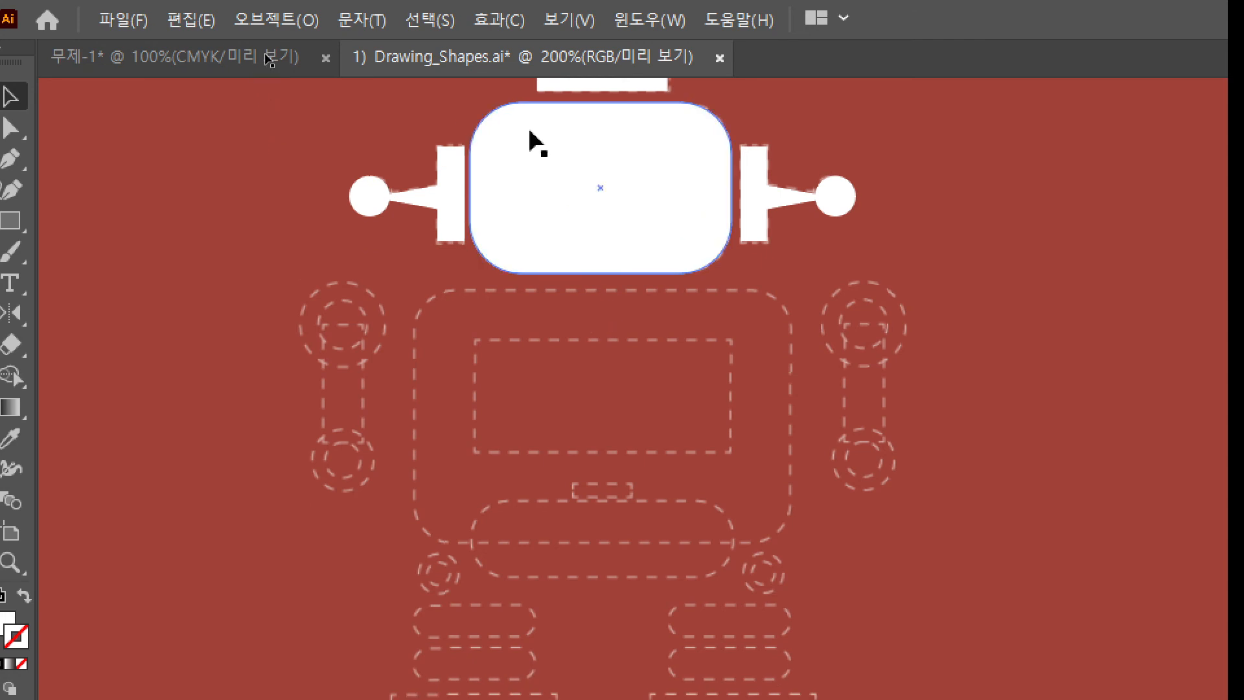
scroll(706, 259, down, 2)
scroll(683, 222, up, 1)
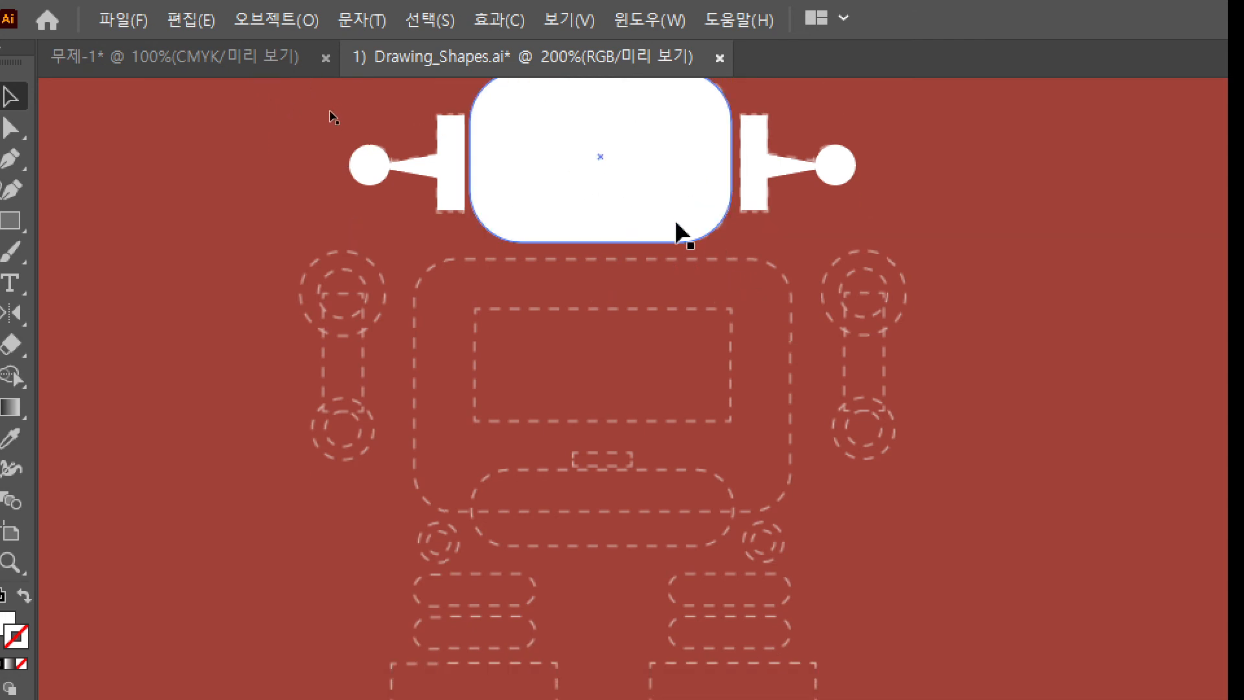
- Swap the fill and stroke of the rounded head shape to give it a white stroke and no fill, and deselect it
click(674, 206)
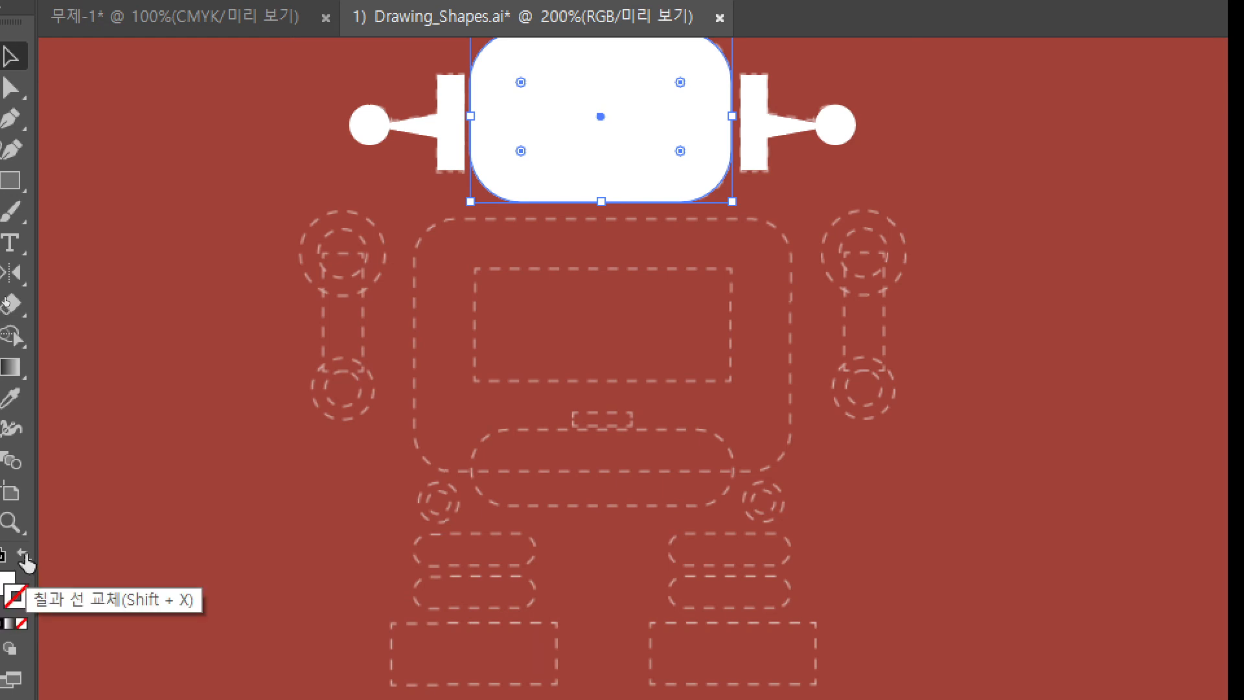
click(25, 557)
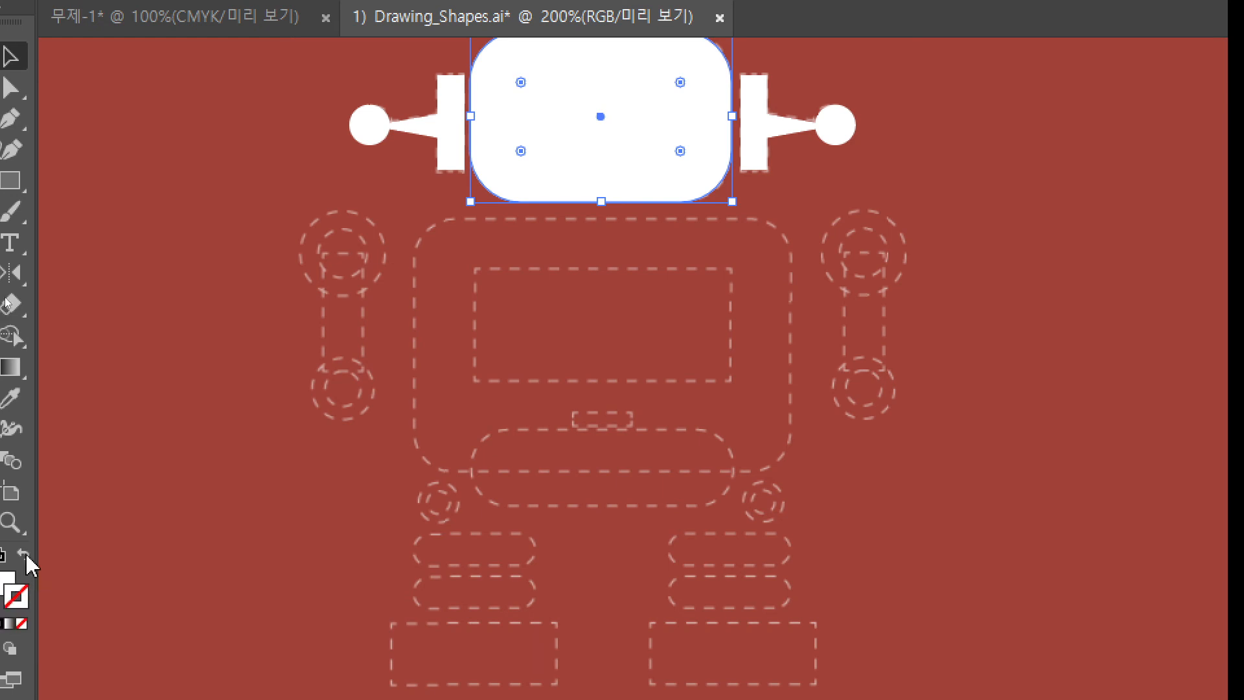
scroll(907, 402, up, 2)
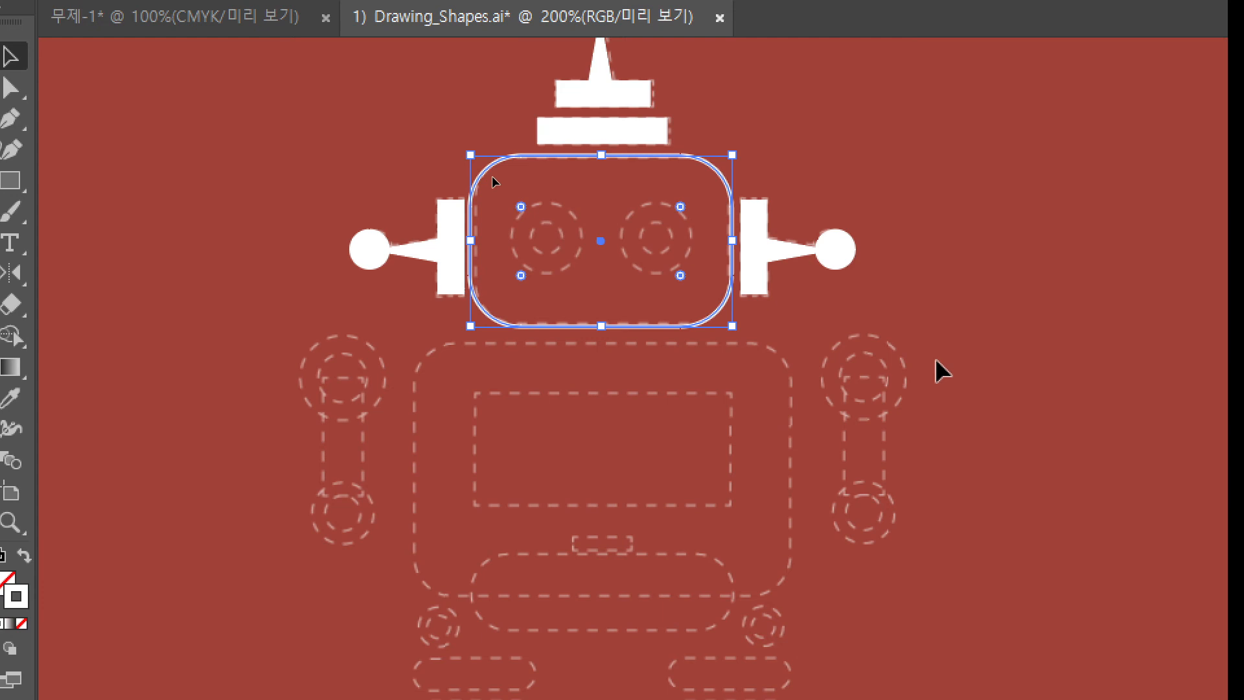
click(1047, 286)
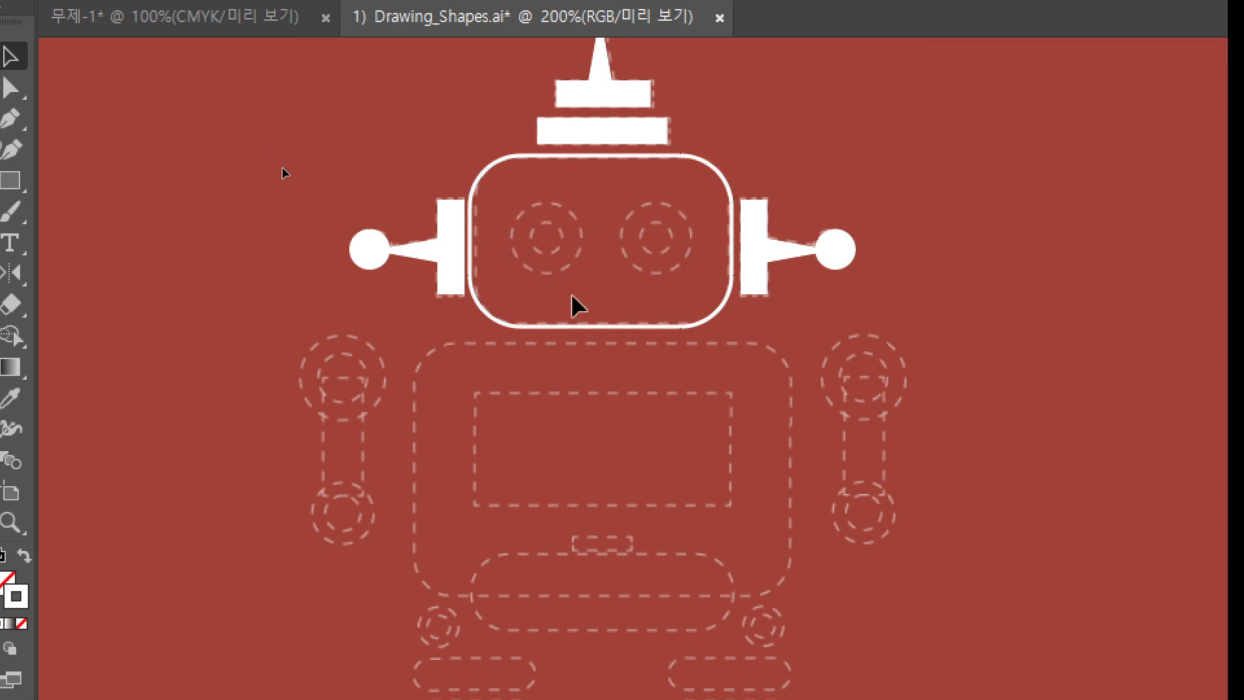
- Draw a circle about 0.27 in wide from the centre of the dashed left eye with the Ellipse tool, and deselect it
drag(15, 181, 98, 208)
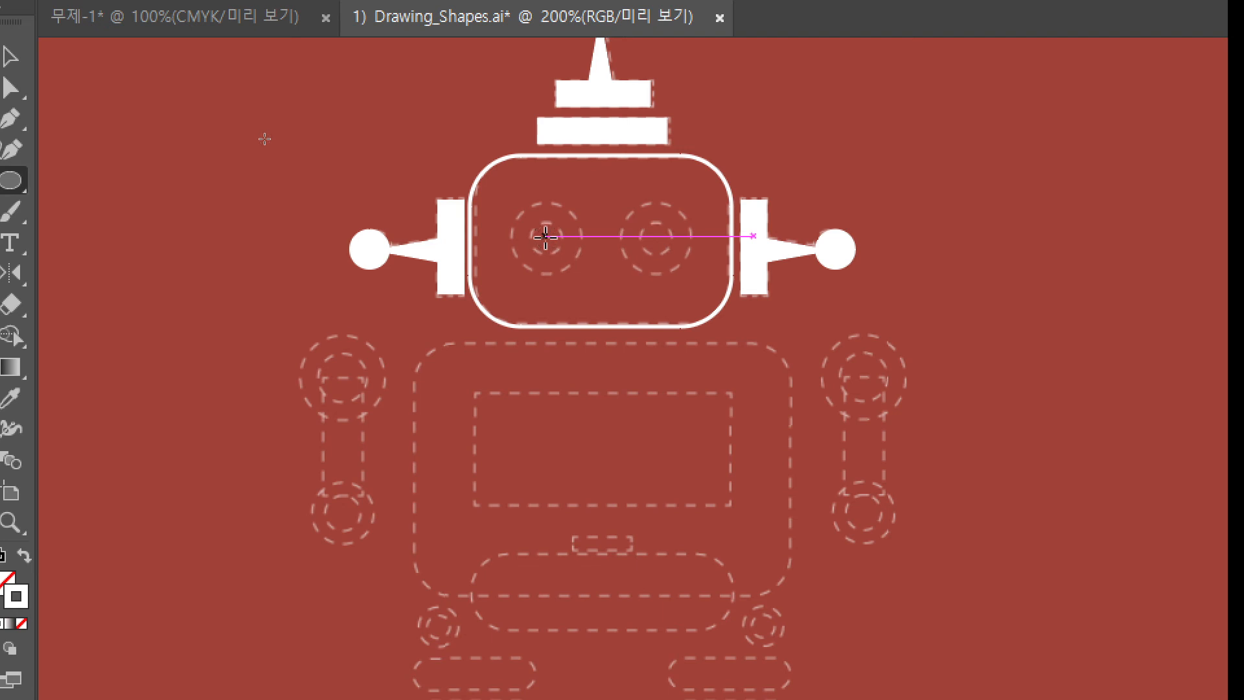
drag(545, 237, 566, 260)
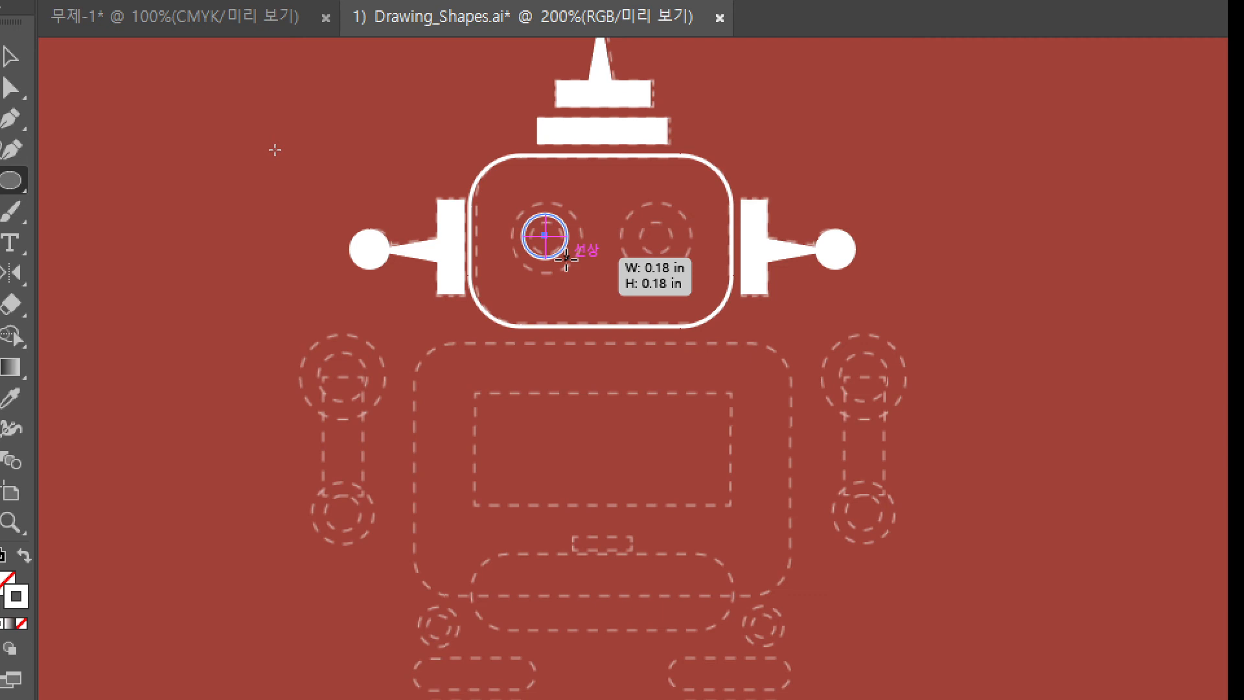
drag(567, 260, 576, 269)
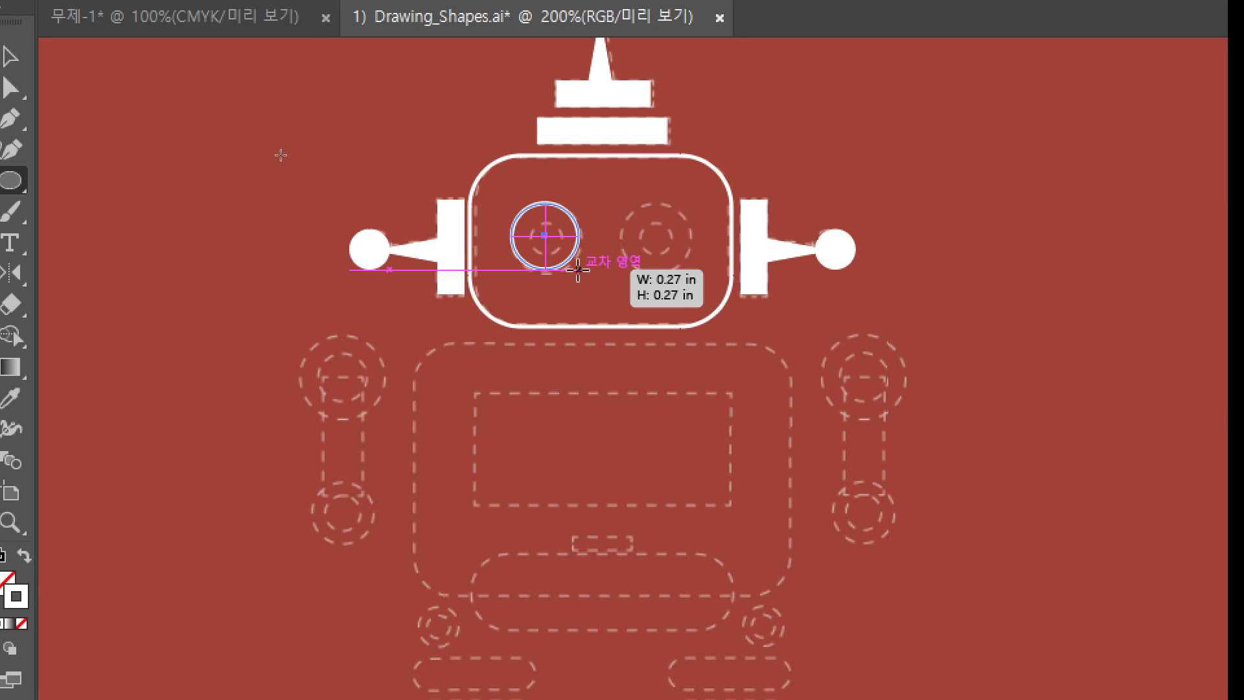
drag(578, 270, 578, 269)
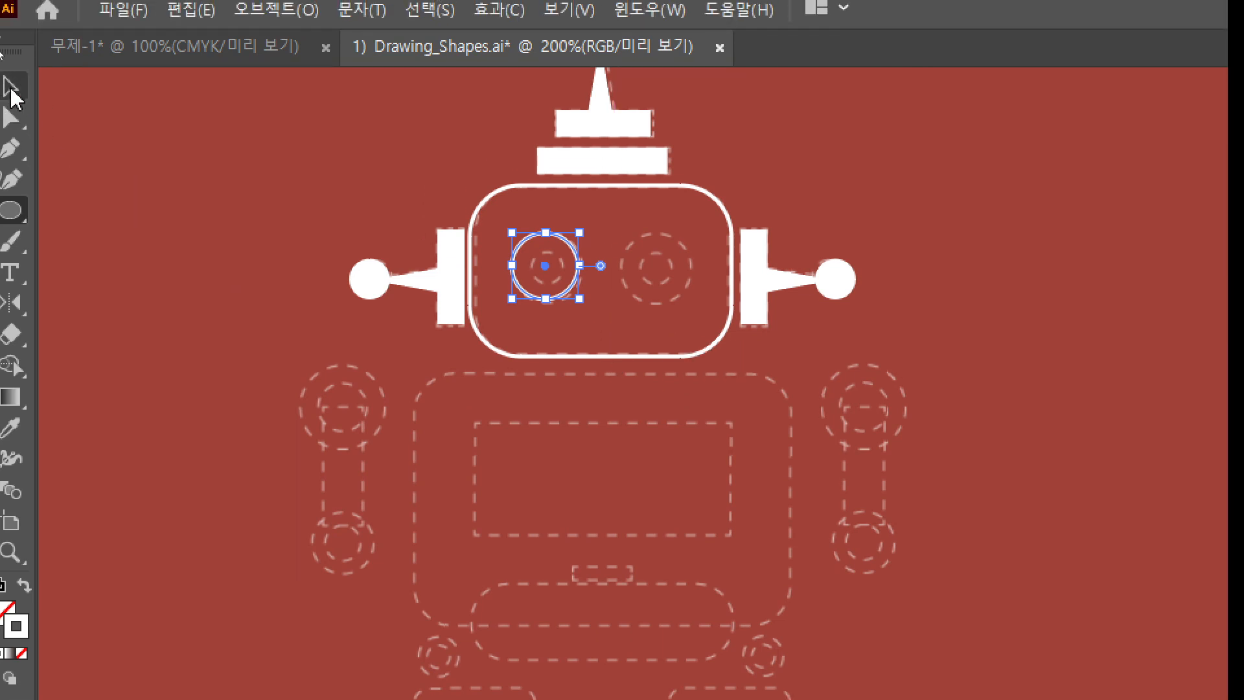
click(13, 62)
click(246, 179)
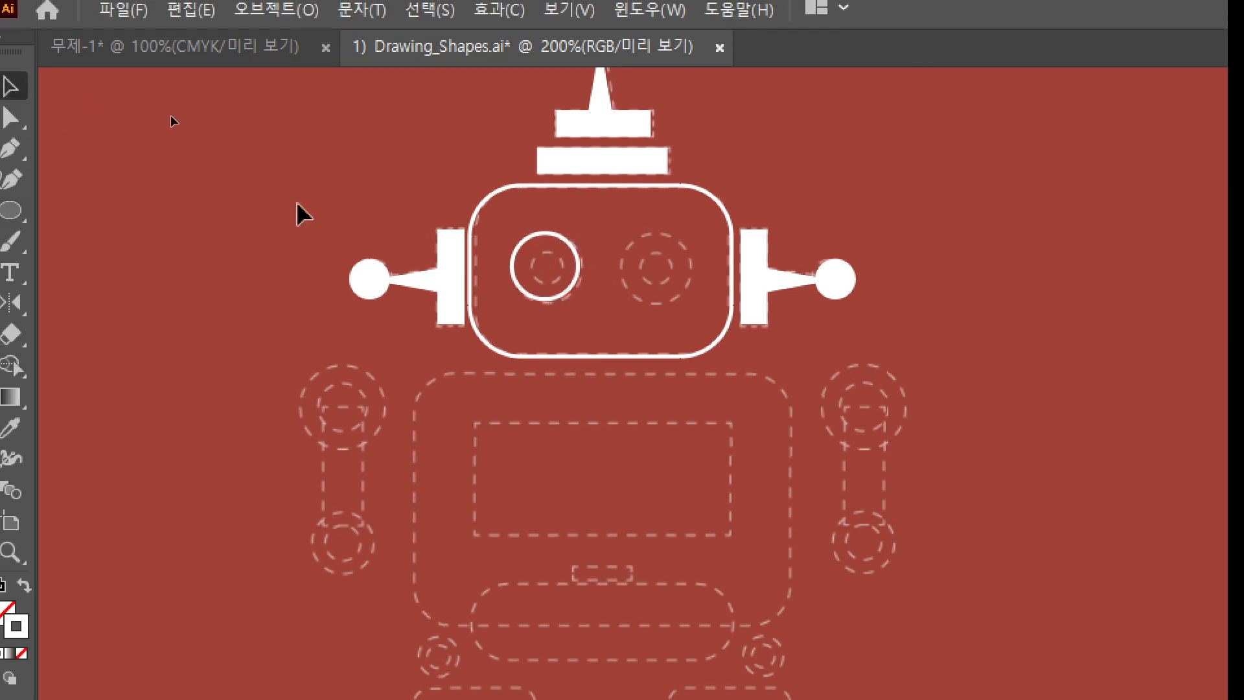
- Draw a smaller circle from the centre of the left eye circle over the dashed inner ring, and deselect it
drag(561, 291, 564, 293)
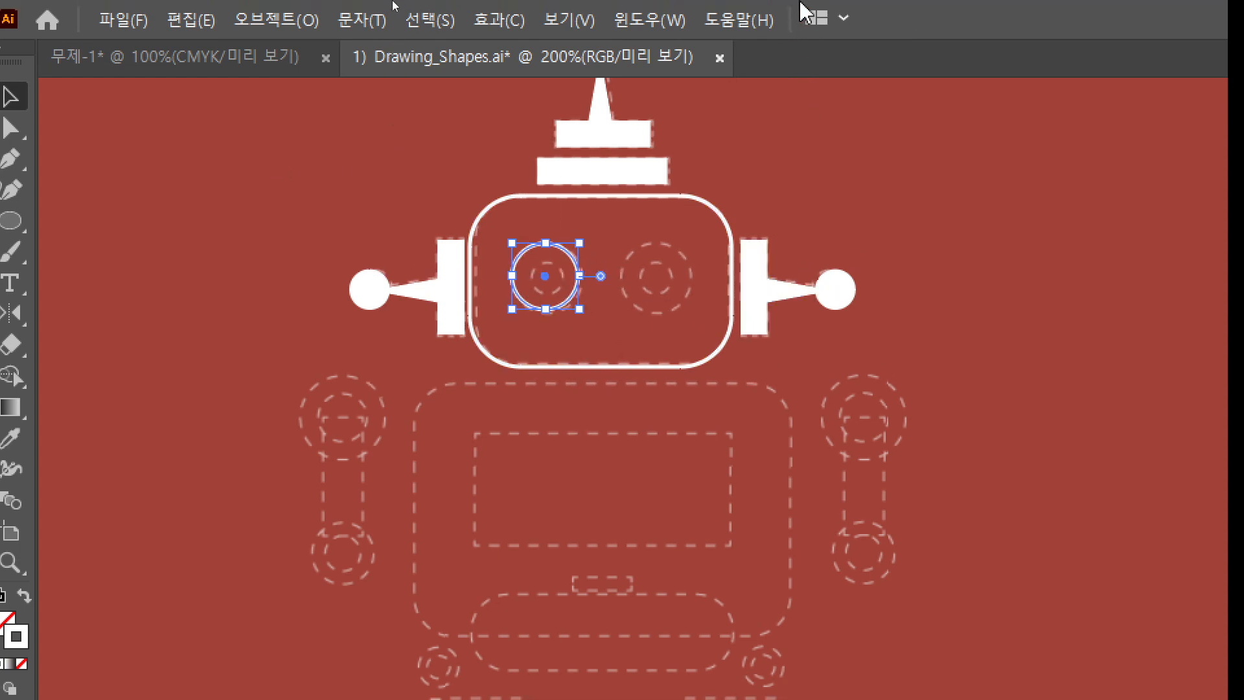
scroll(831, 451, up, 10)
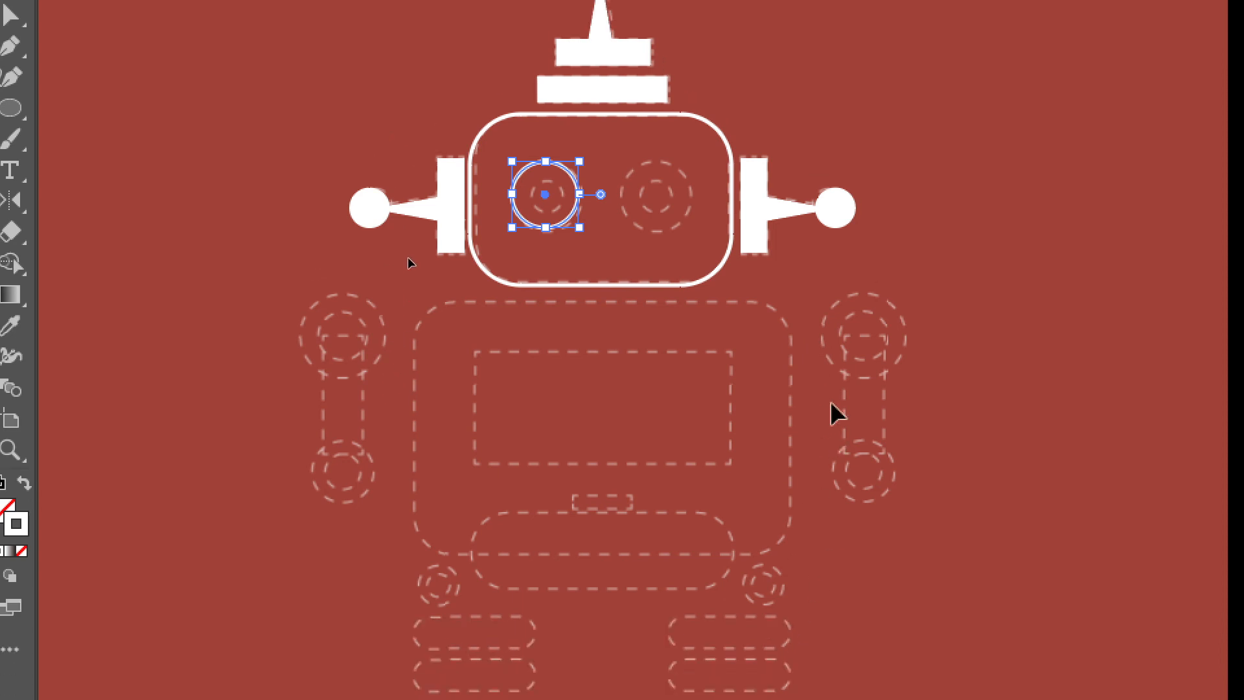
scroll(838, 407, up, 5)
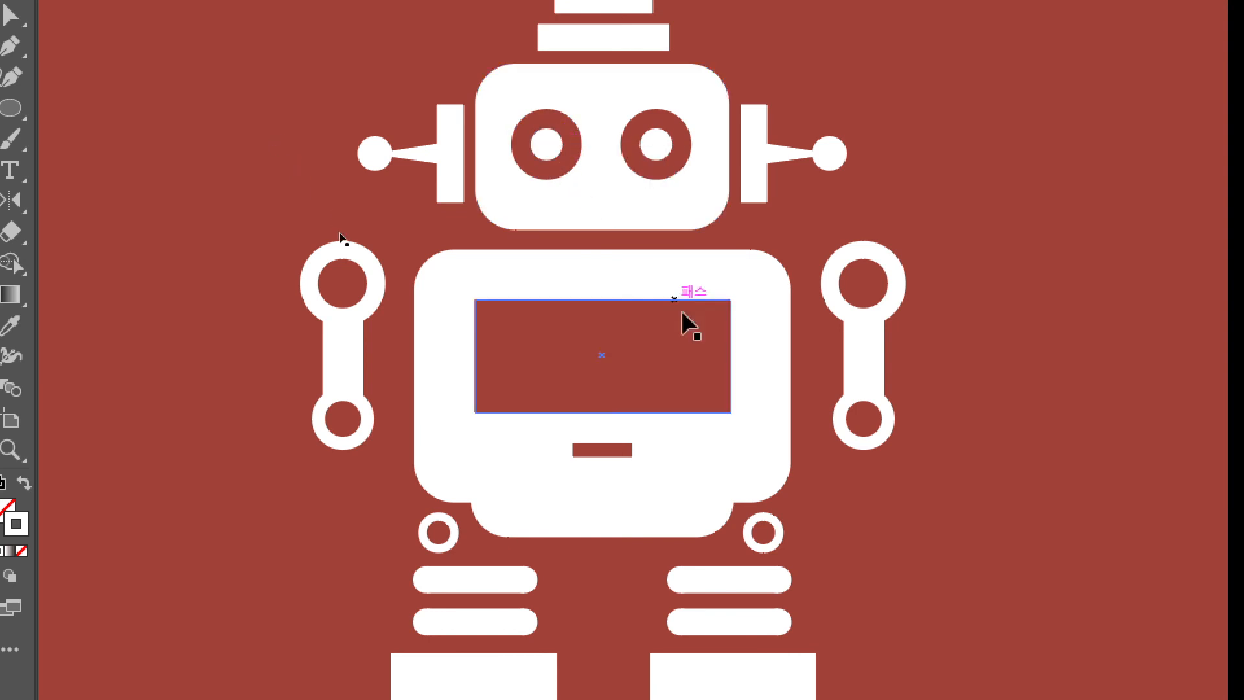
scroll(660, 461, down, 6)
scroll(638, 487, down, 5)
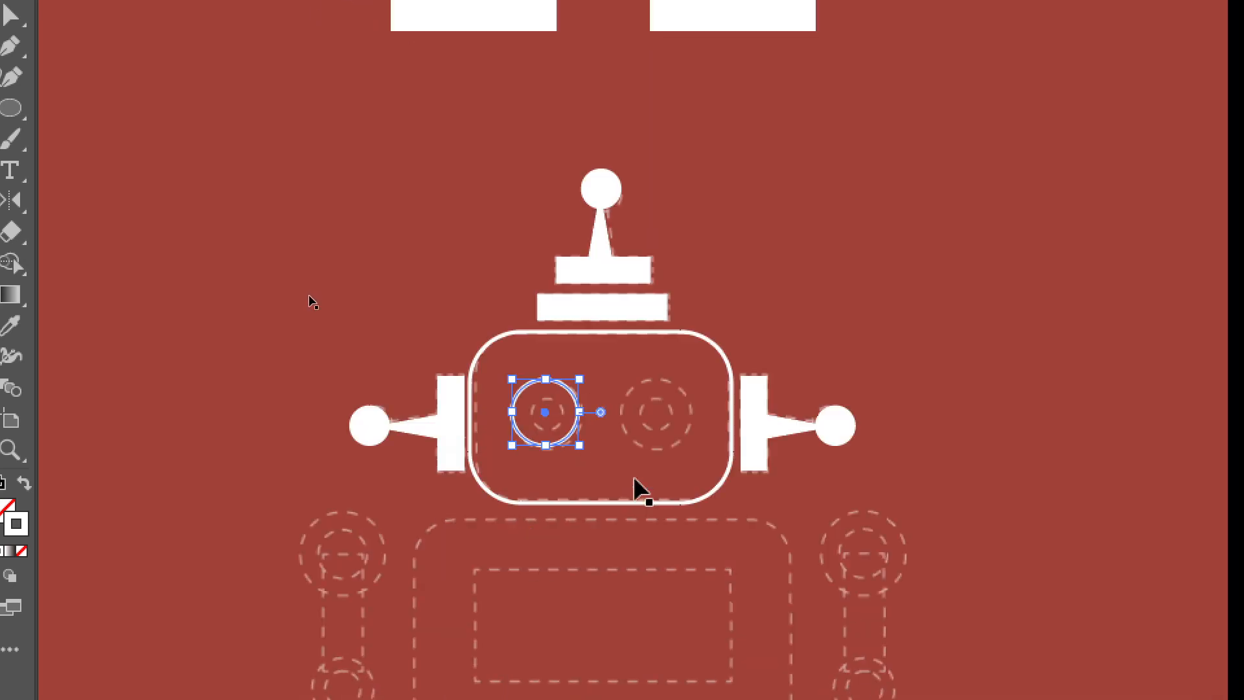
click(937, 388)
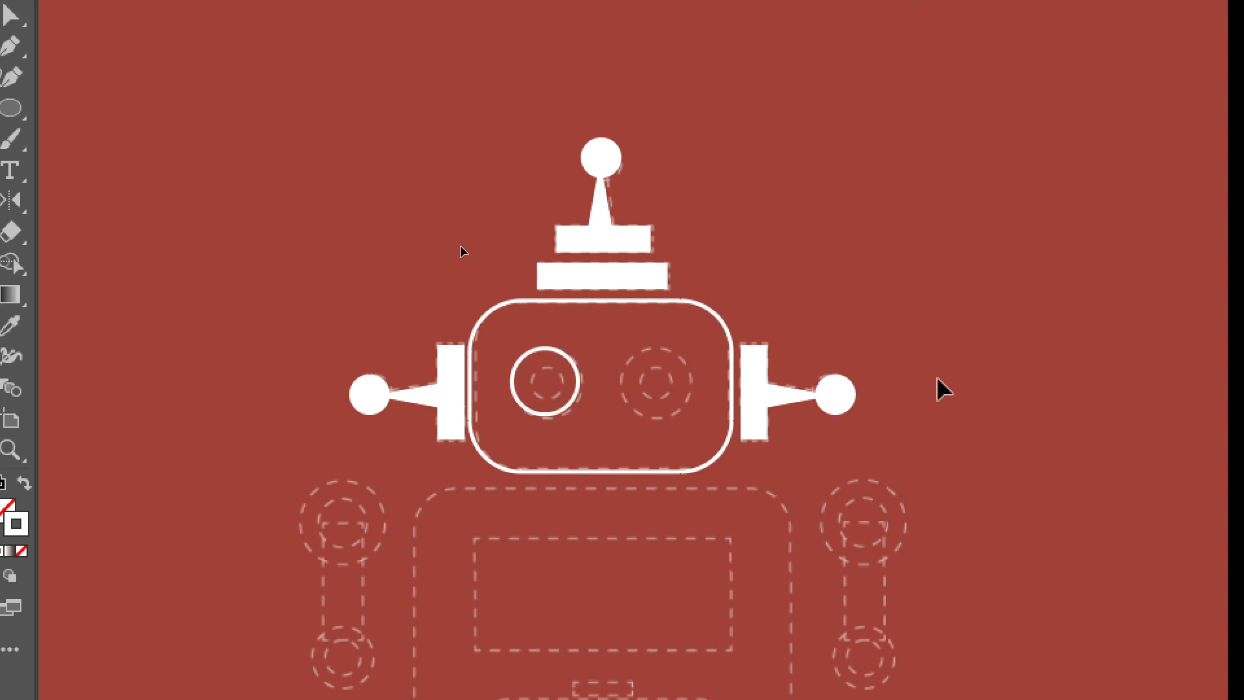
click(11, 108)
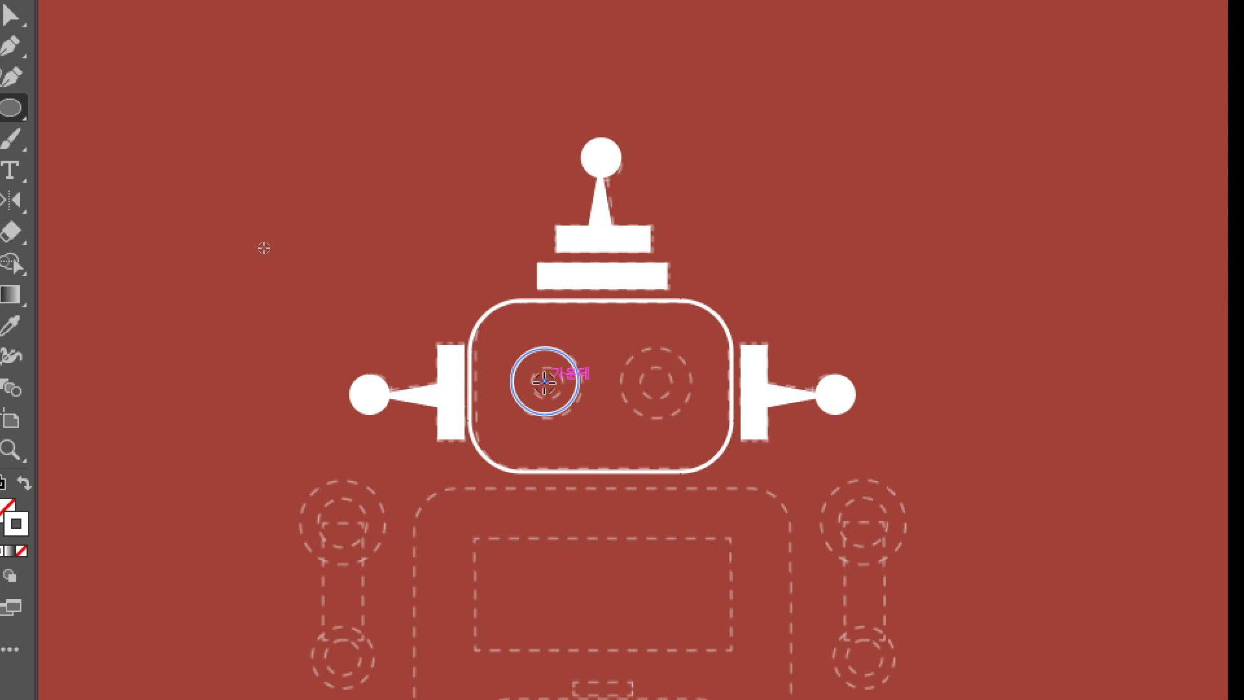
drag(544, 381, 563, 392)
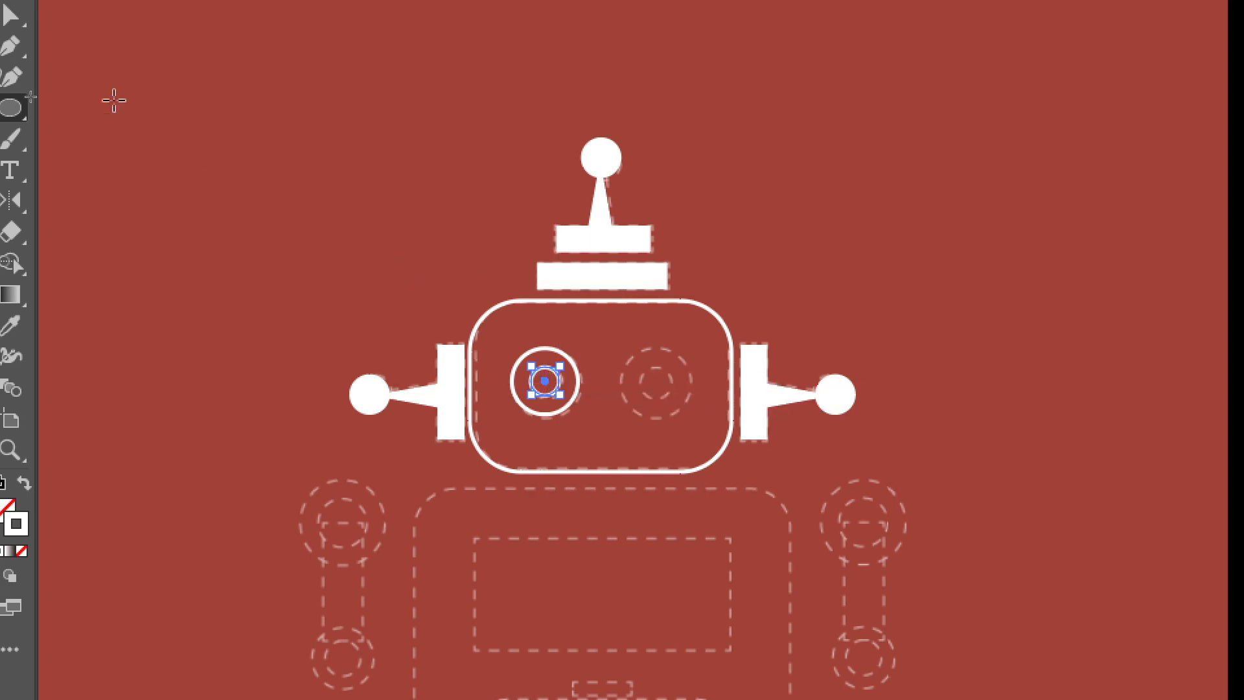
click(11, 58)
click(286, 202)
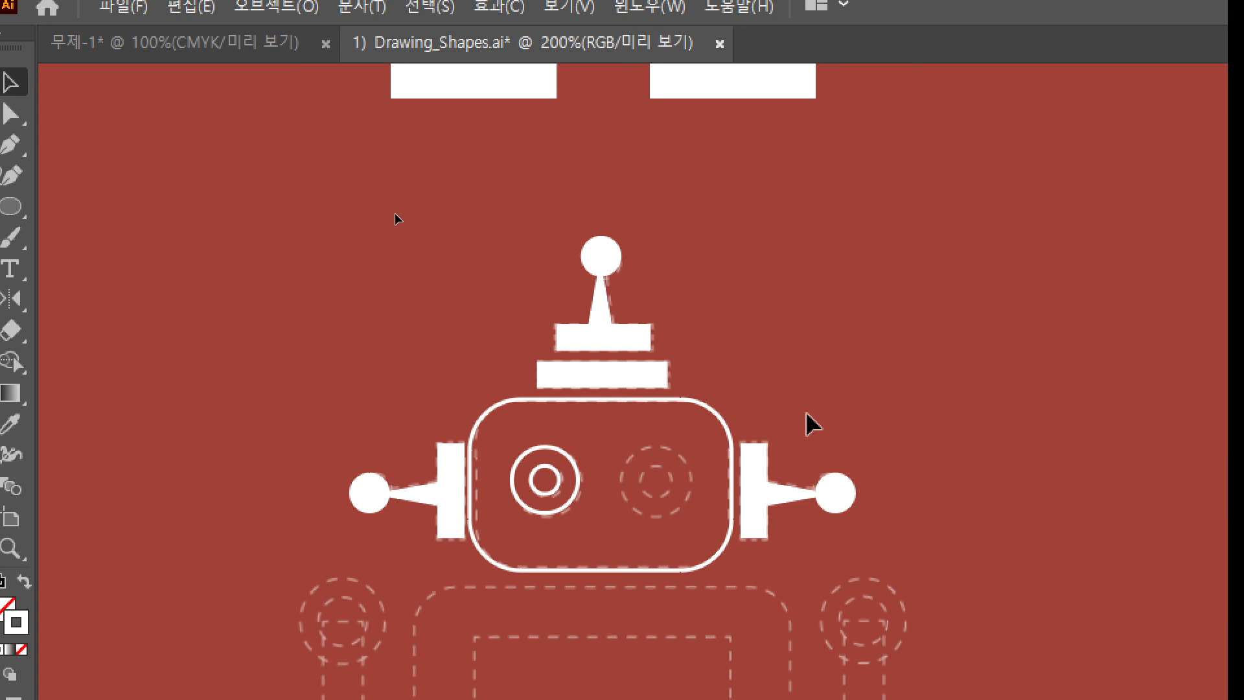
- Swap the head shape's stroke and fill to give it a solid white fill without a stroke, and deselect it
click(711, 413)
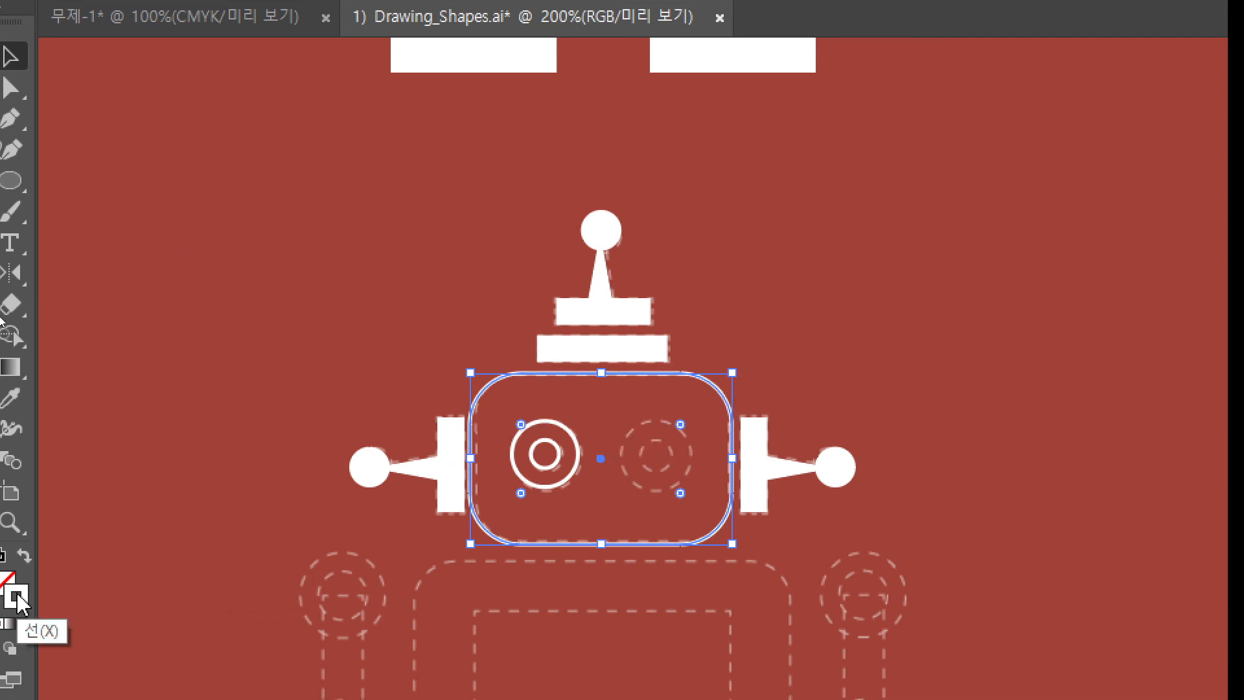
click(25, 558)
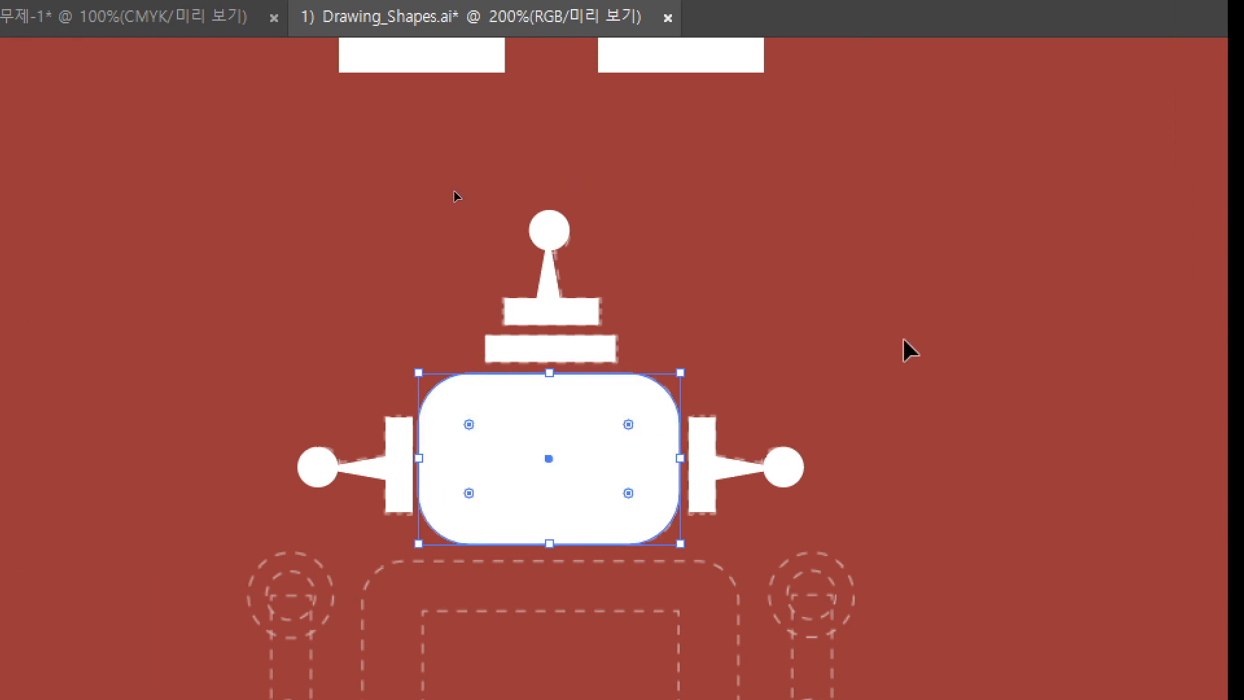
click(865, 342)
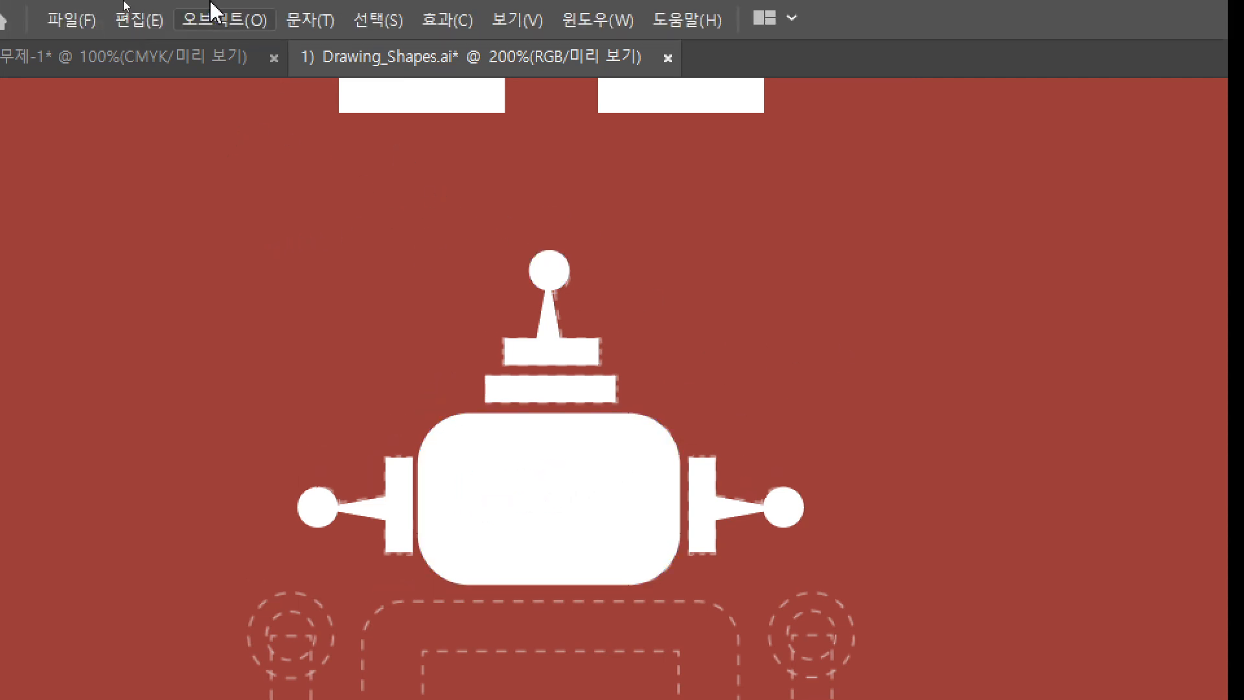
- Toggle the document between outline view and GPU preview to compare the eye circles hidden by the head, ending in outline view
click(508, 21)
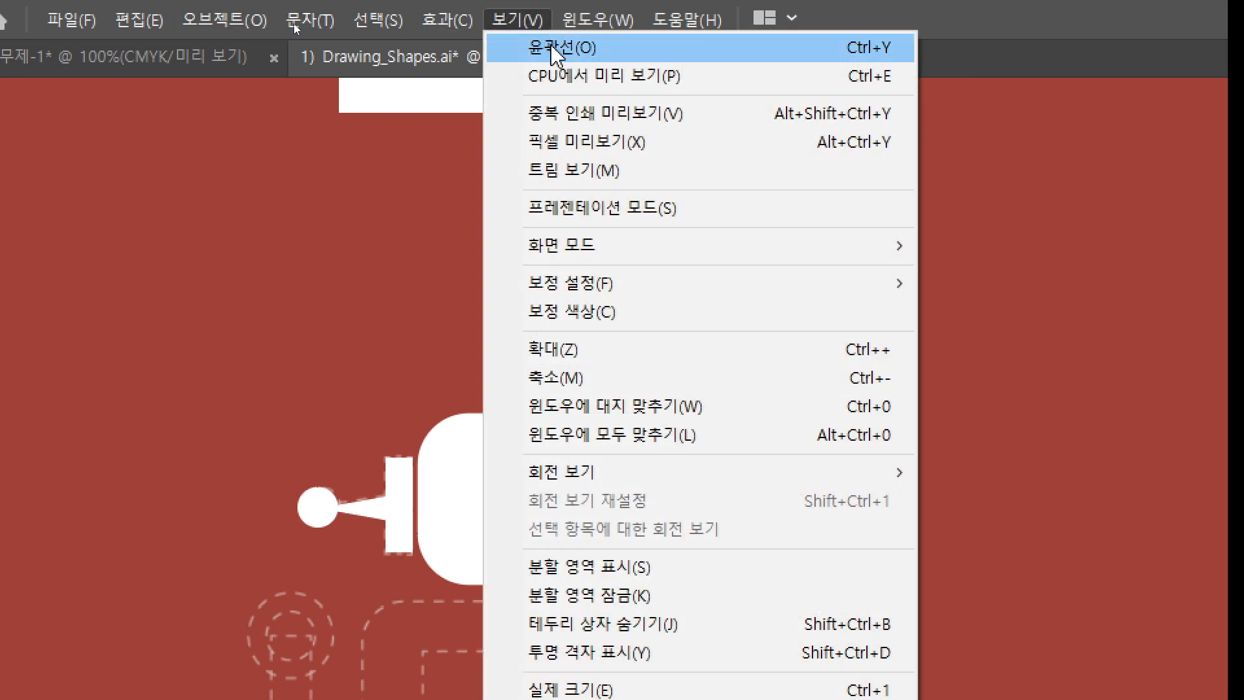
click(556, 50)
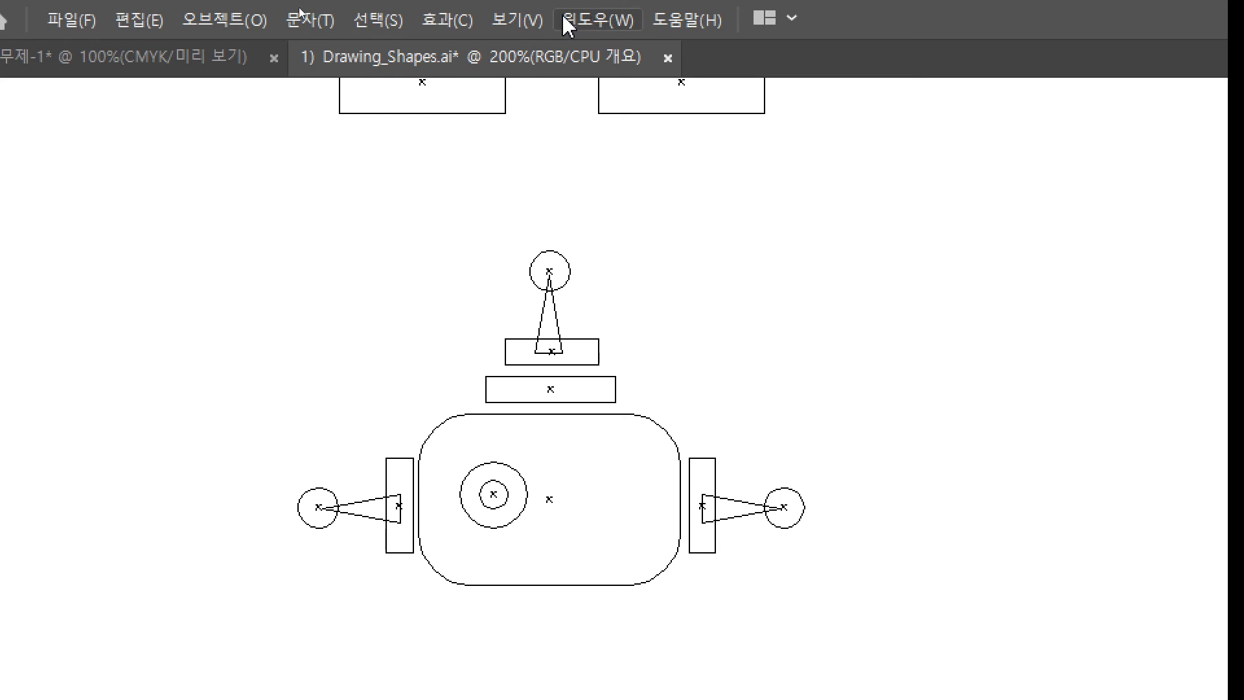
click(517, 20)
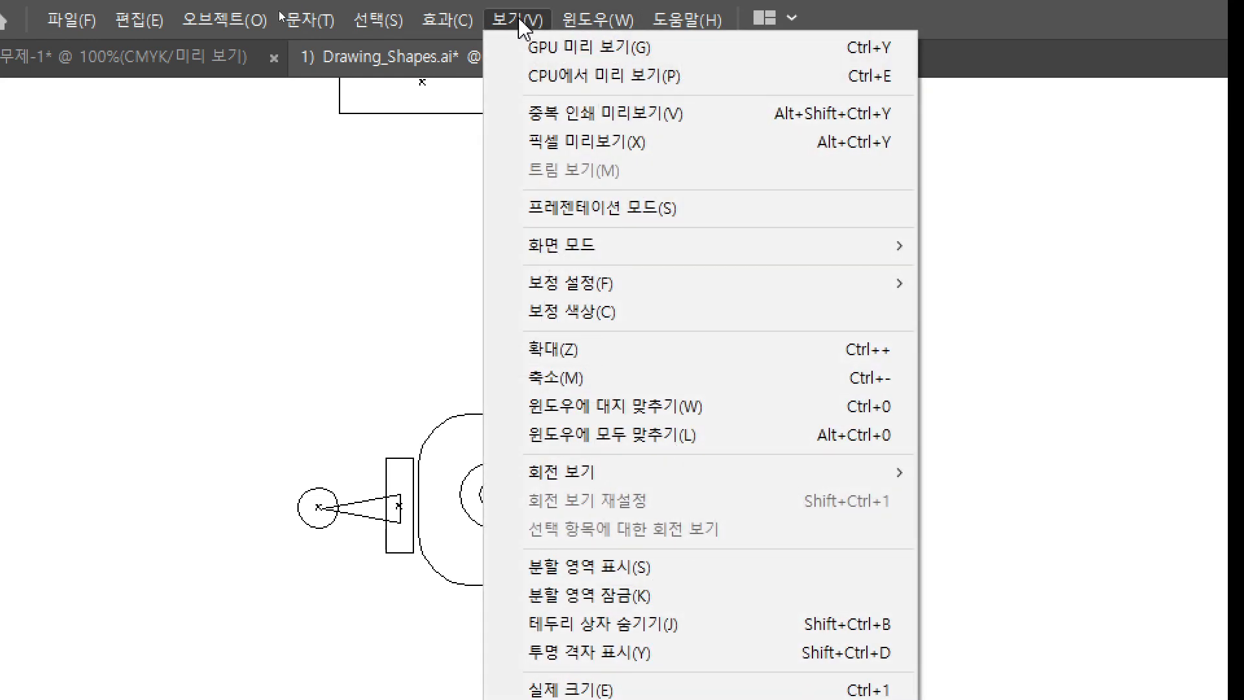
click(563, 52)
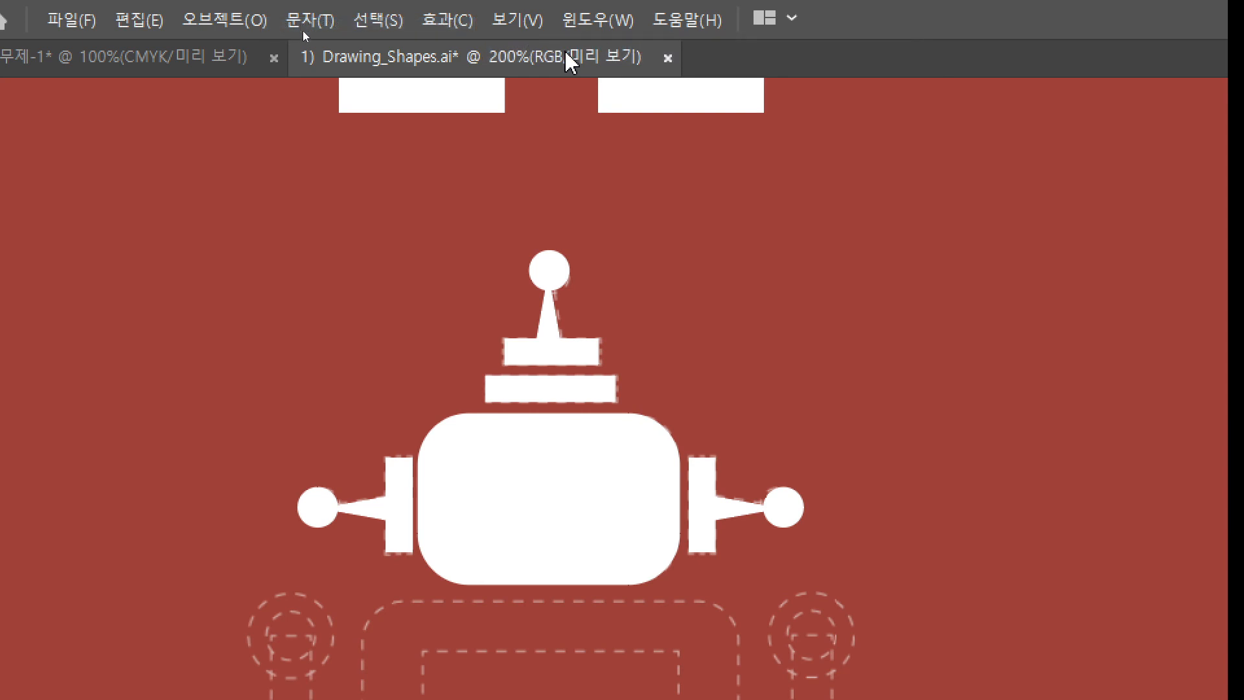
click(515, 23)
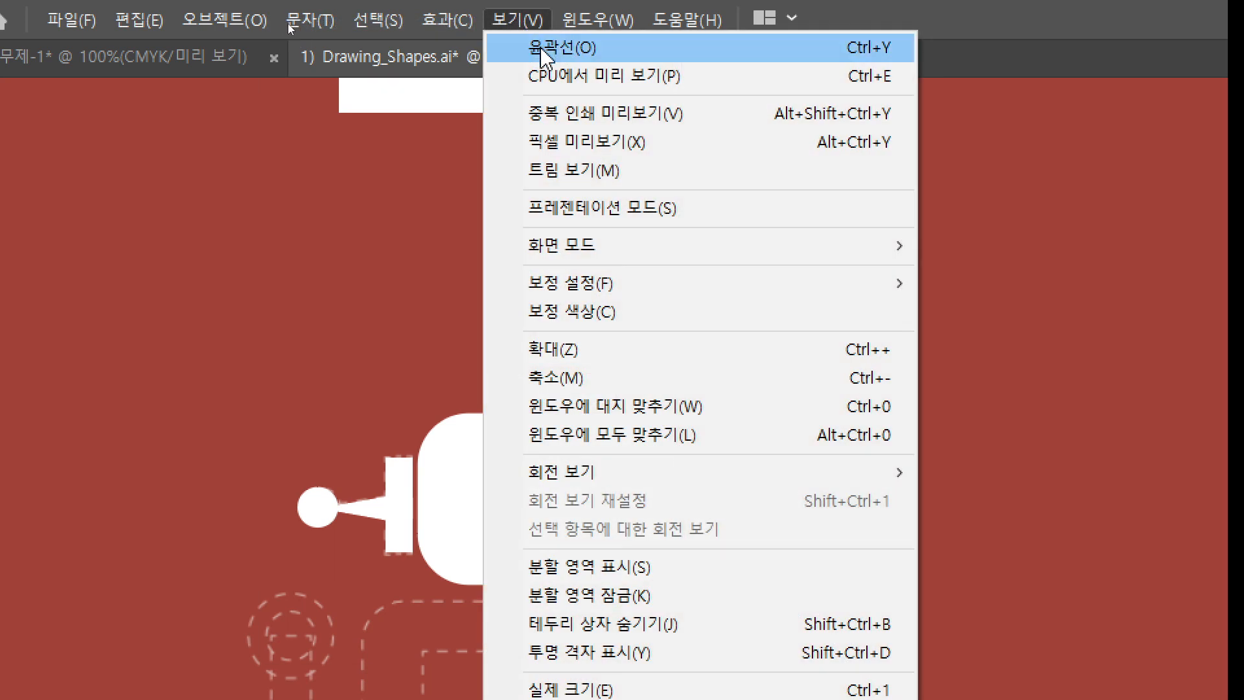
click(543, 55)
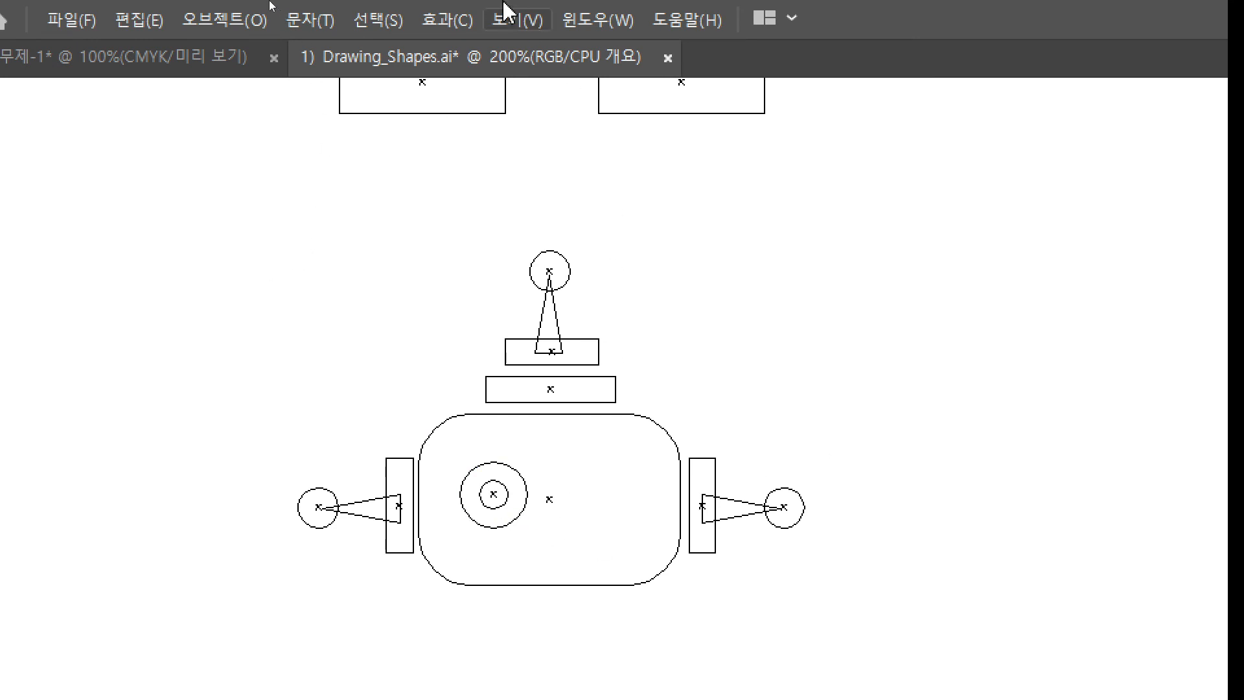
- Switch to GPU preview and back to outline view to check again how the white head hides the eye circles
click(512, 21)
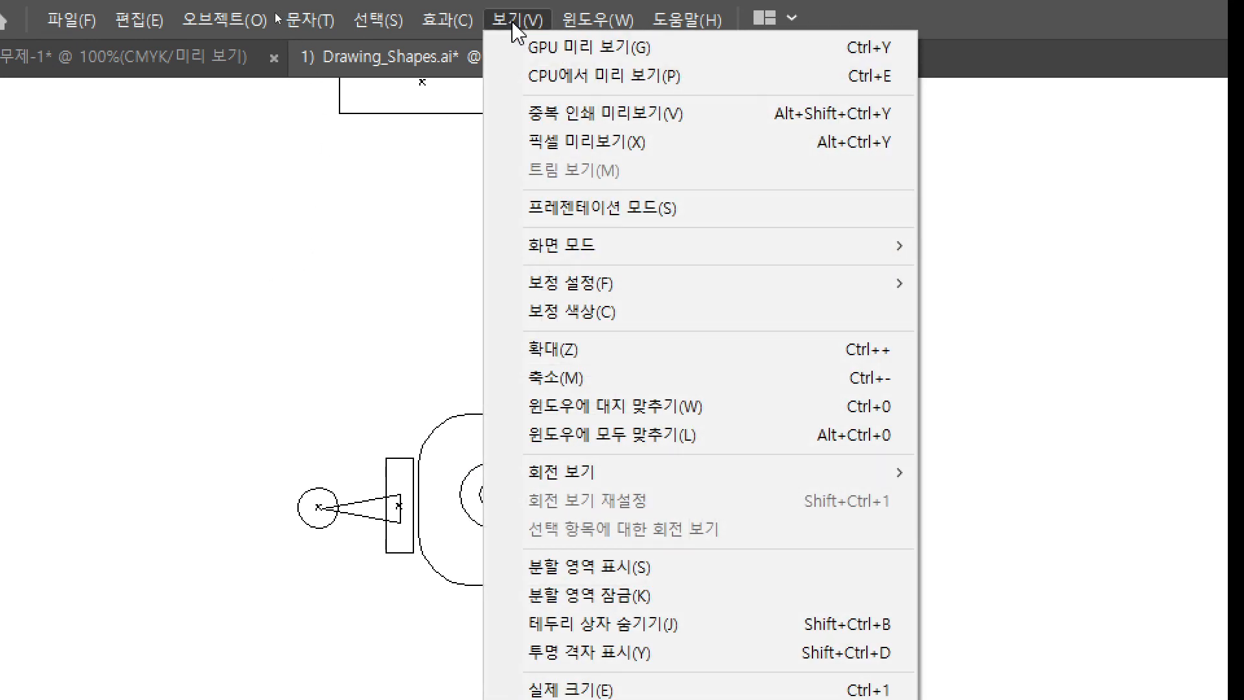
click(541, 47)
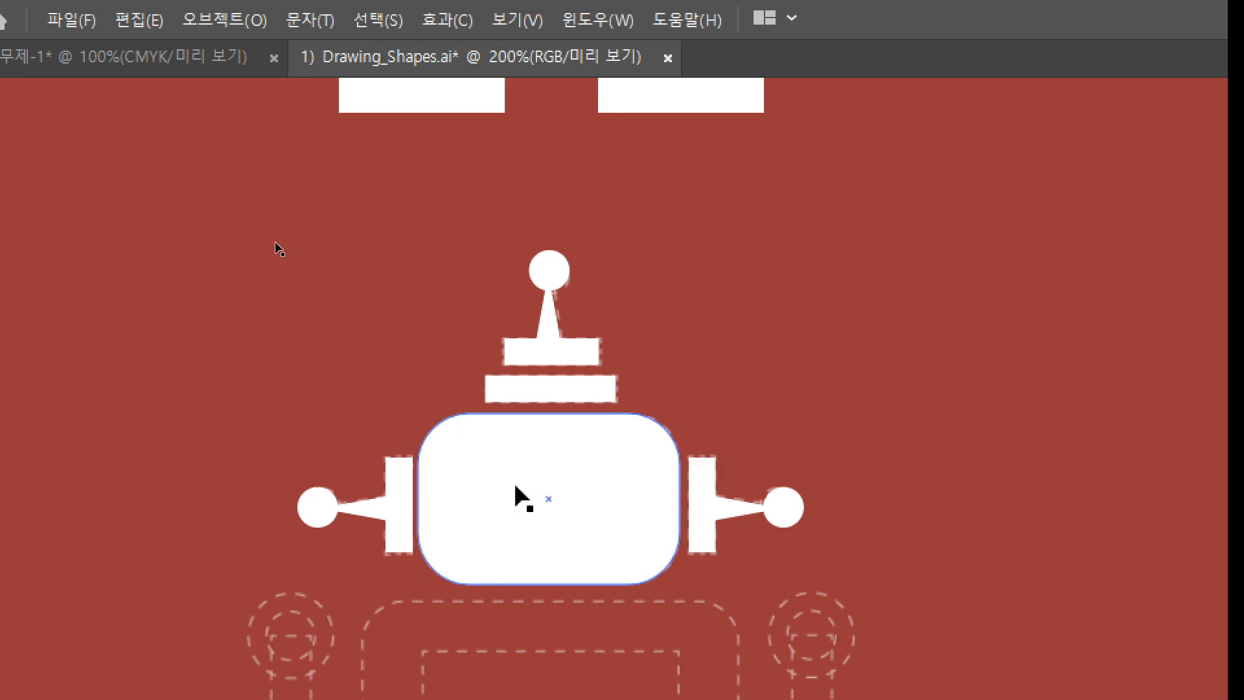
click(518, 18)
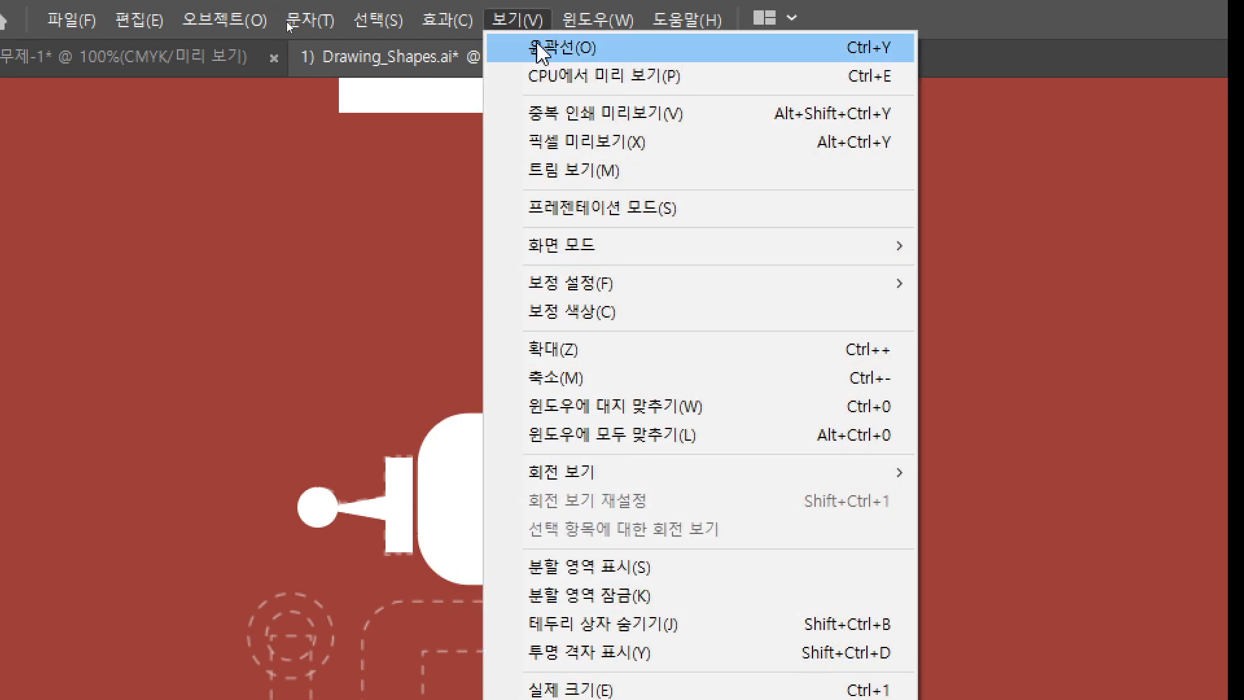
click(542, 47)
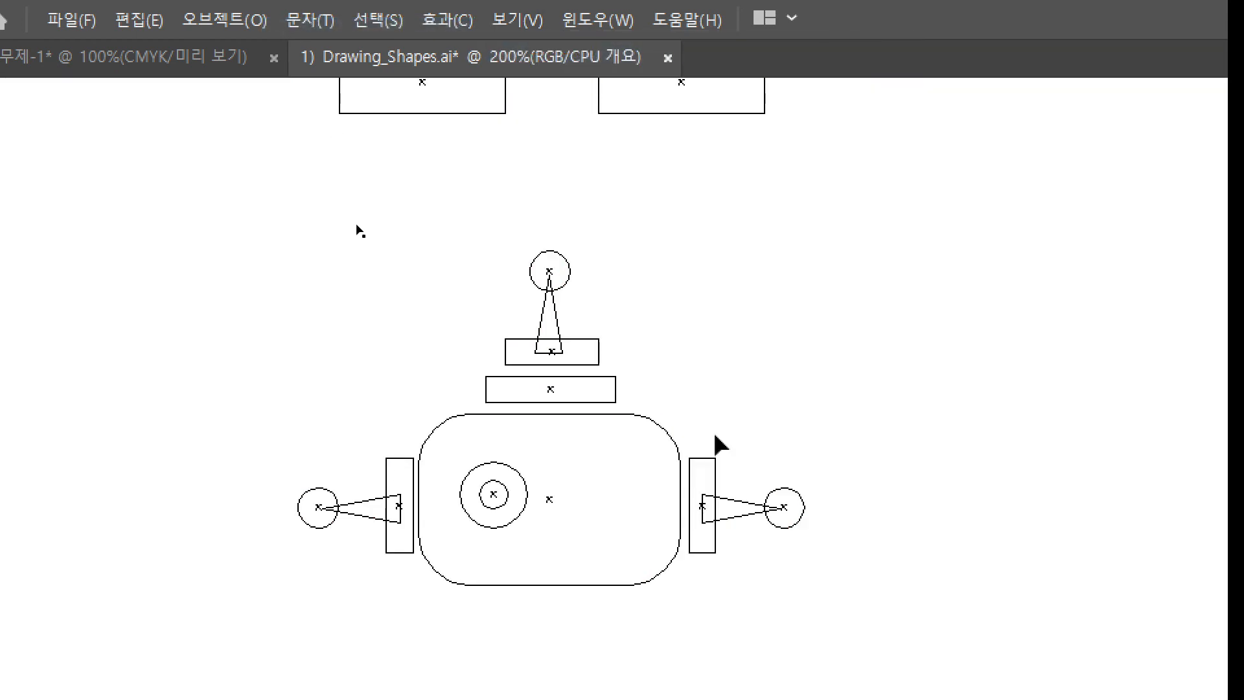
- Select the outer eye circle in outline view and return the document to GPU preview
click(527, 486)
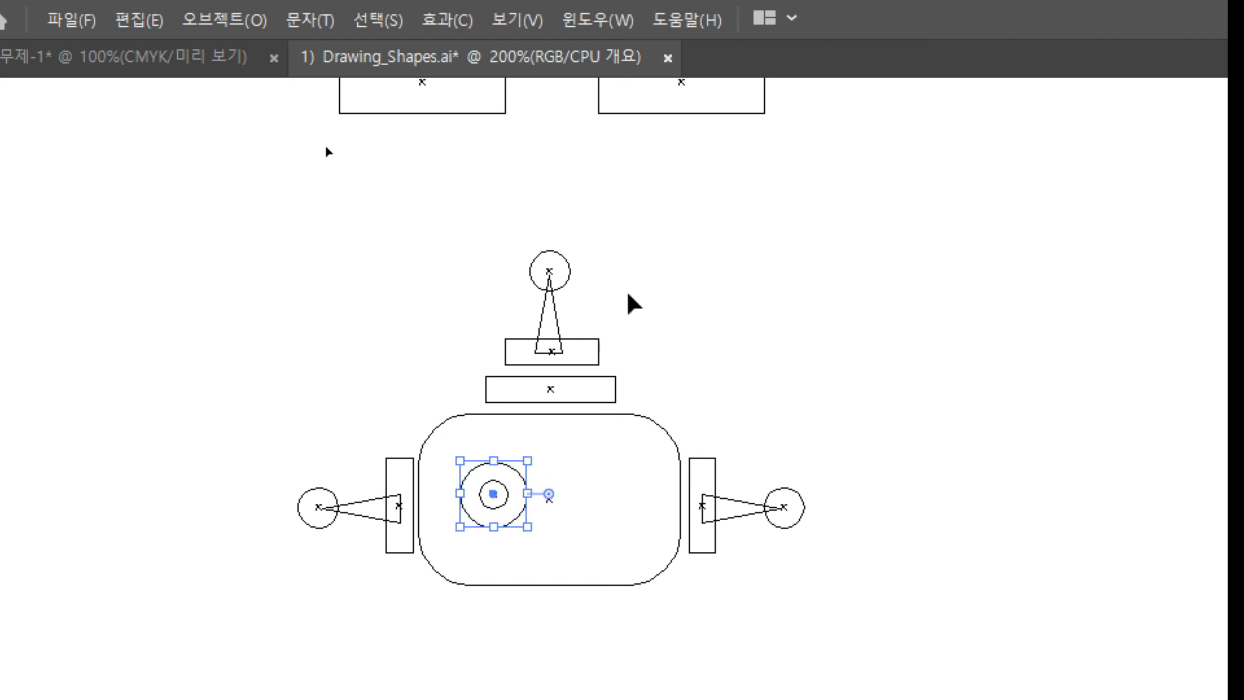
click(509, 22)
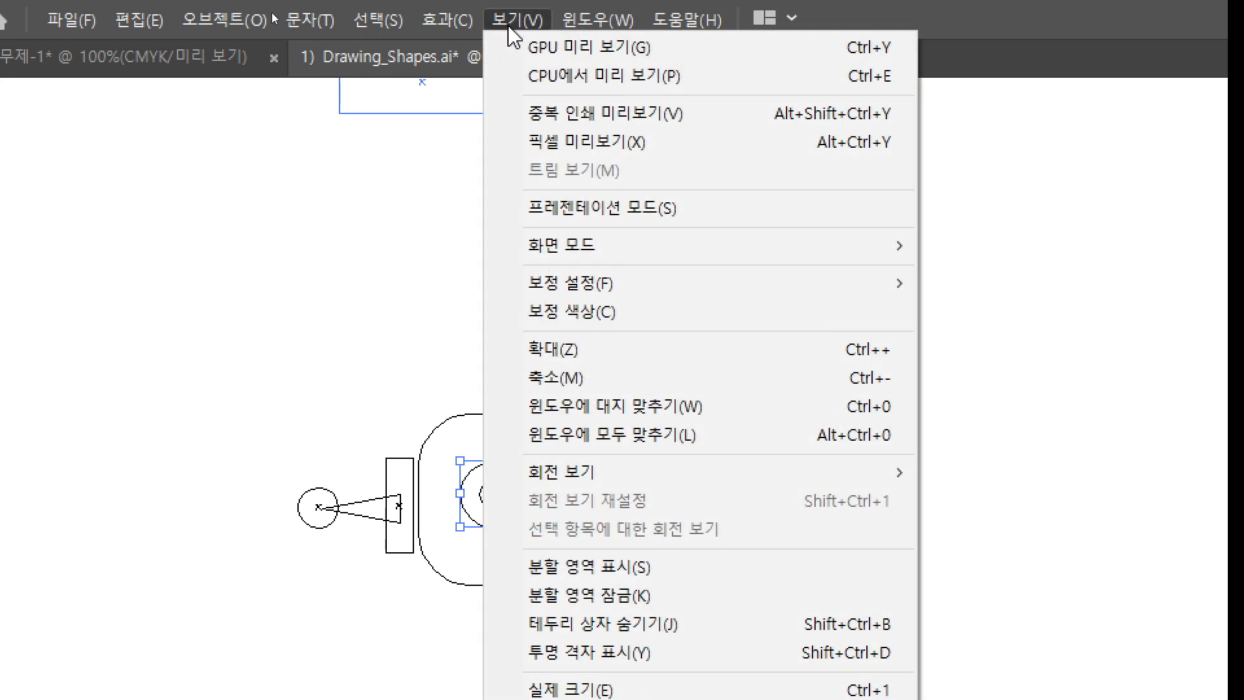
click(543, 50)
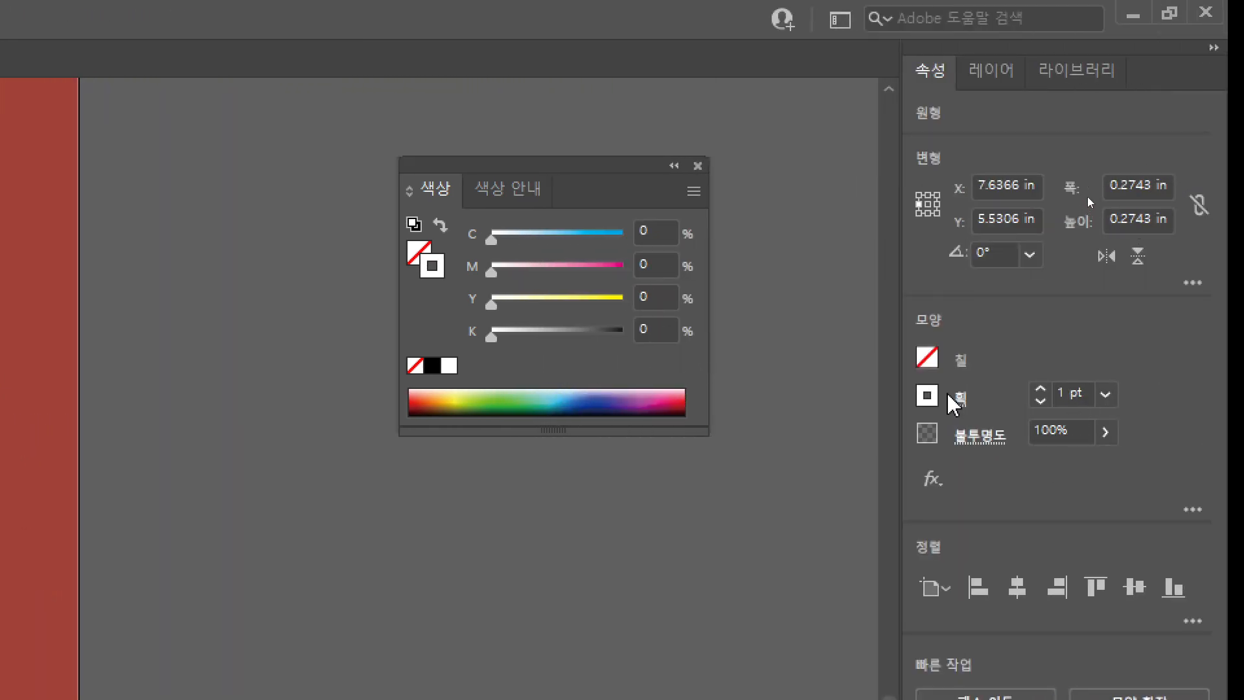
- Fill the outer eye circle with the red swatch C=15 M=100 Y=90 K=10, and deselect it
click(929, 357)
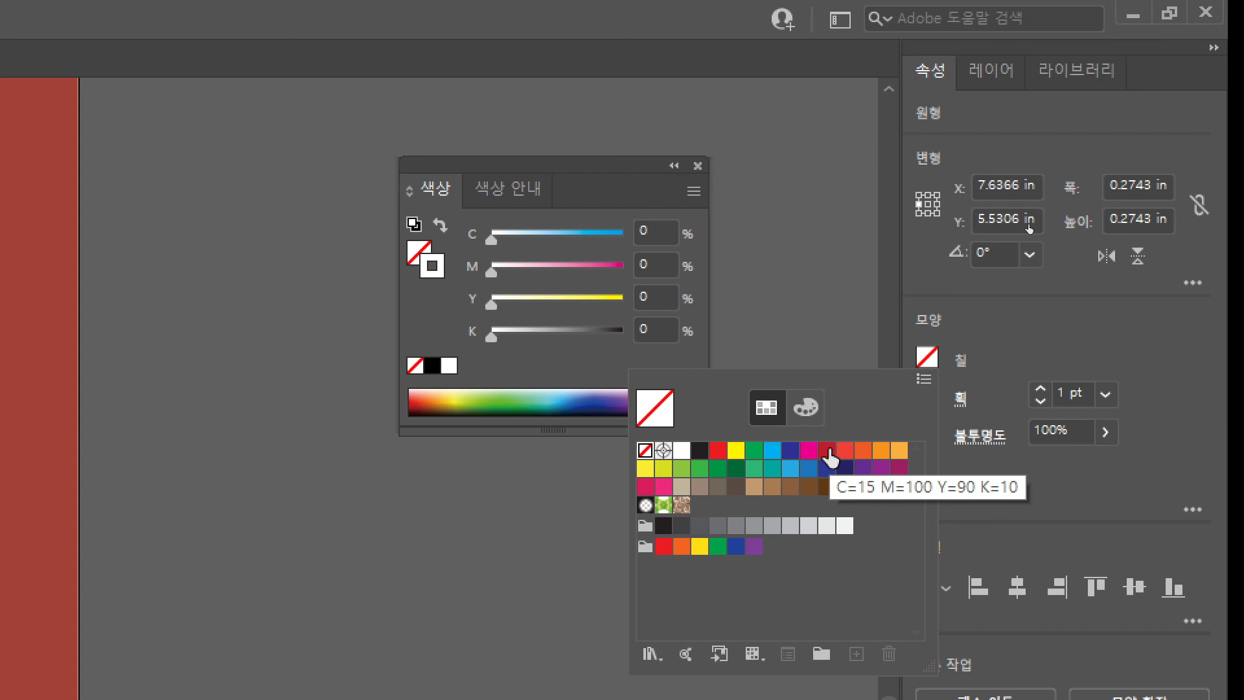
click(827, 452)
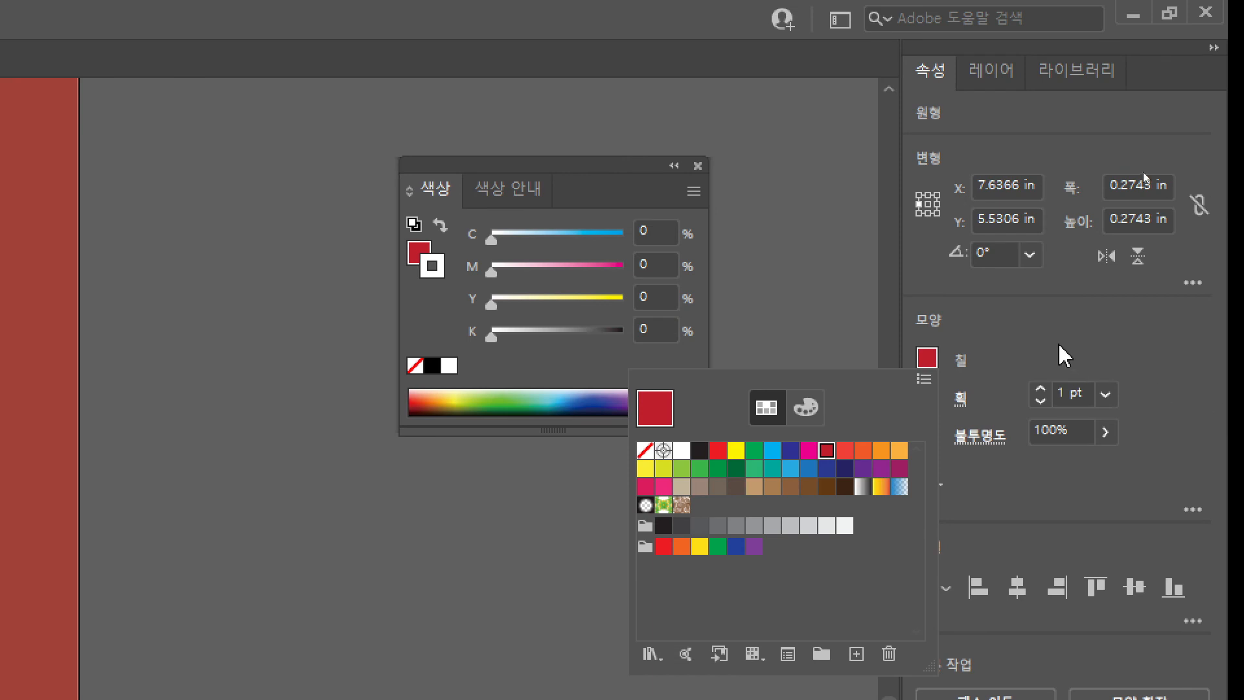
click(1059, 344)
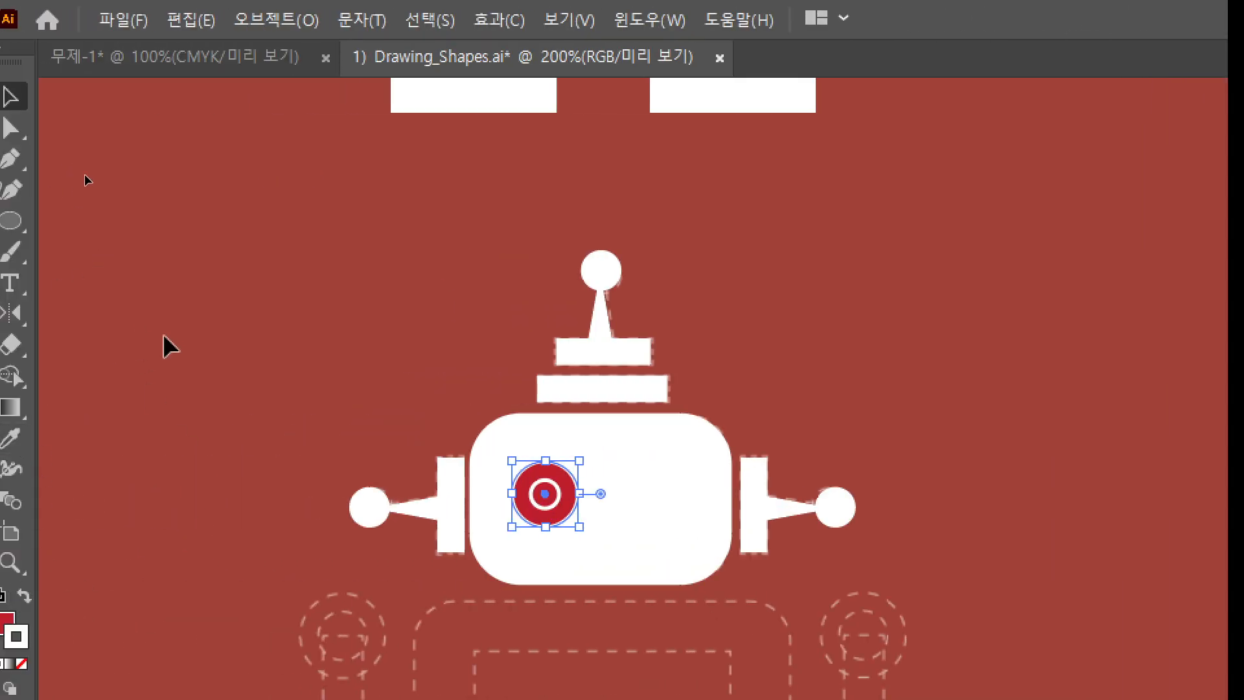
click(286, 383)
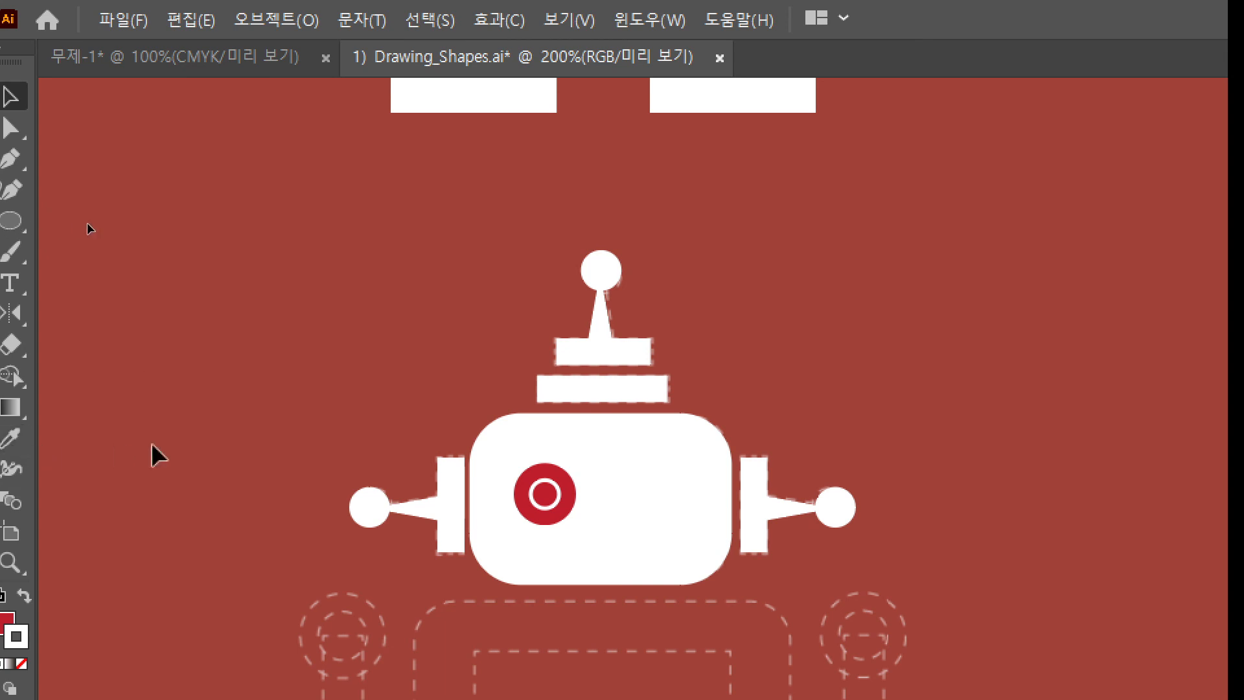
scroll(214, 447, down, 3)
click(3, 603)
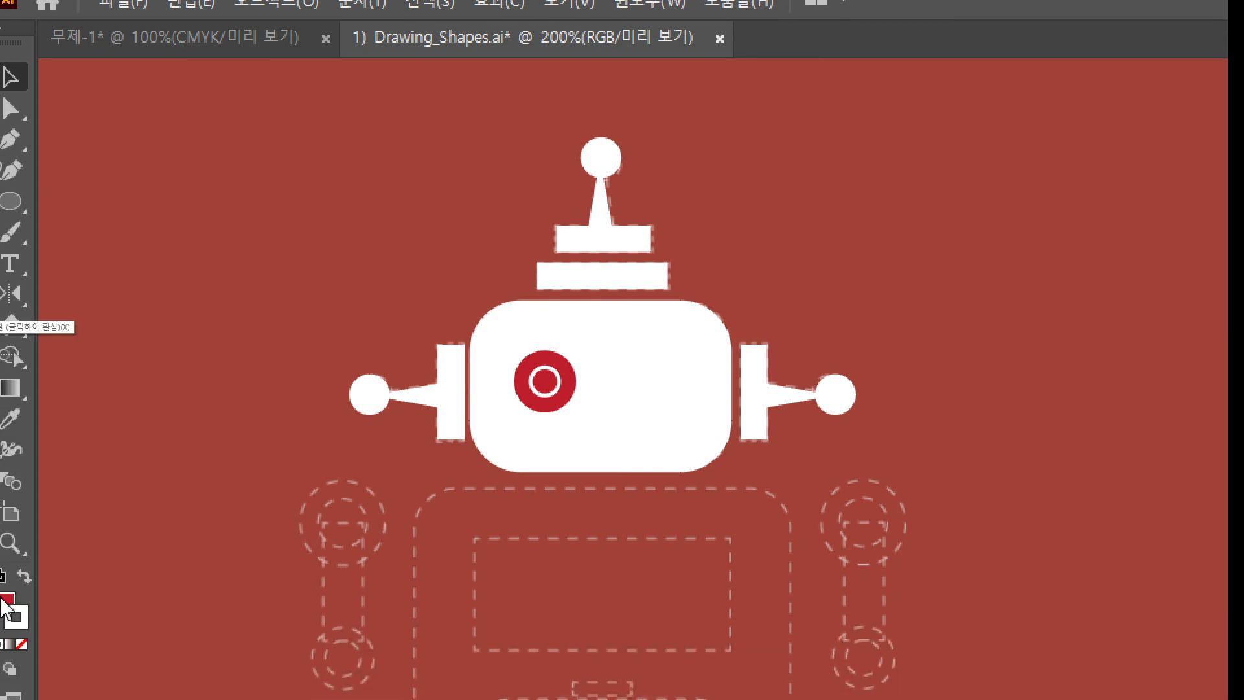
click(619, 418)
click(268, 367)
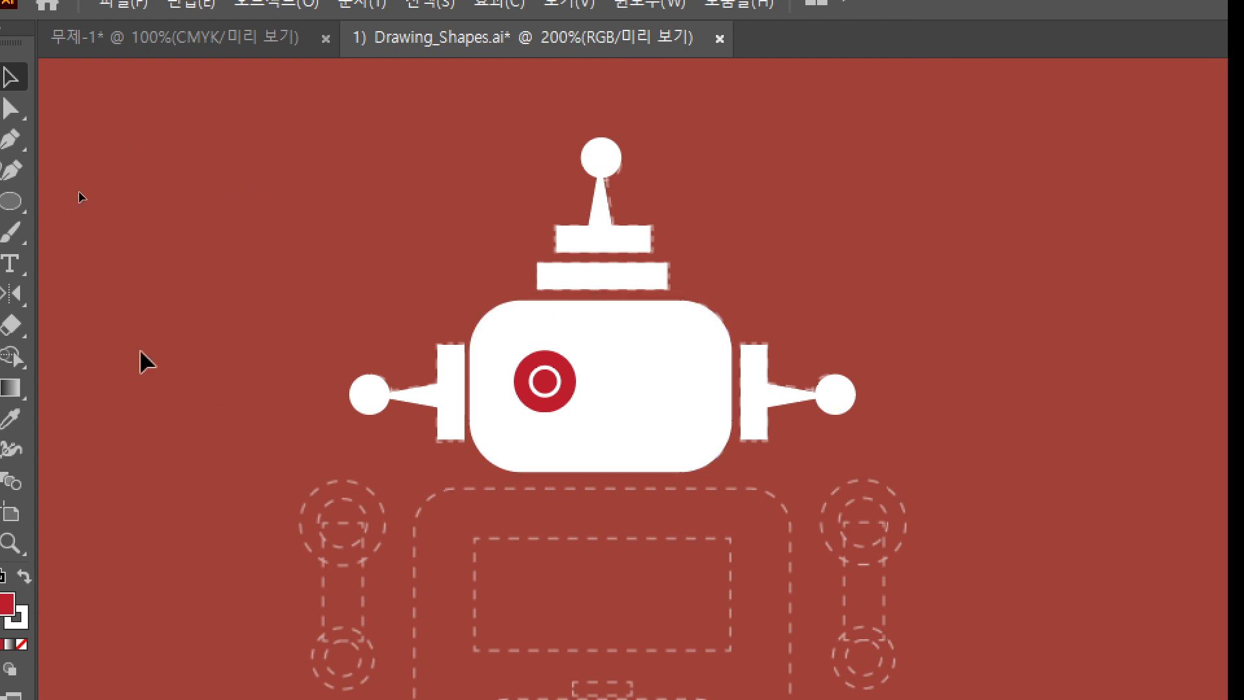
scroll(238, 438, down, 2)
scroll(240, 446, down, 6)
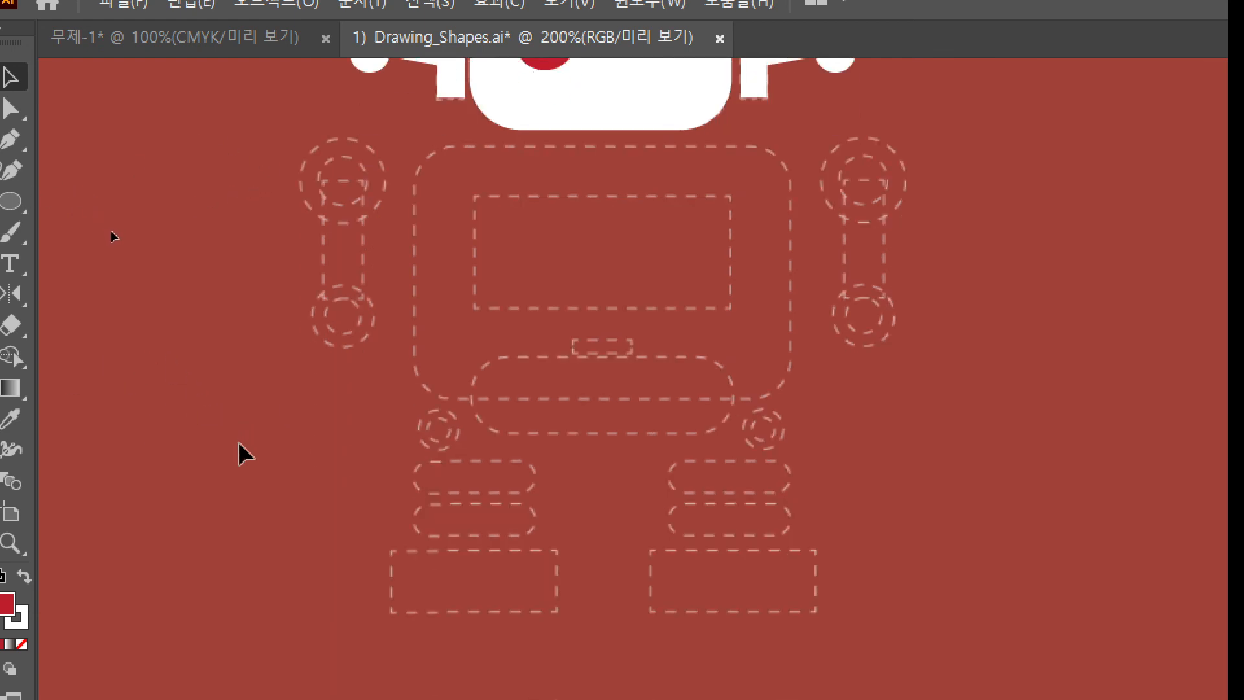
scroll(241, 446, up, 4)
scroll(262, 438, up, 3)
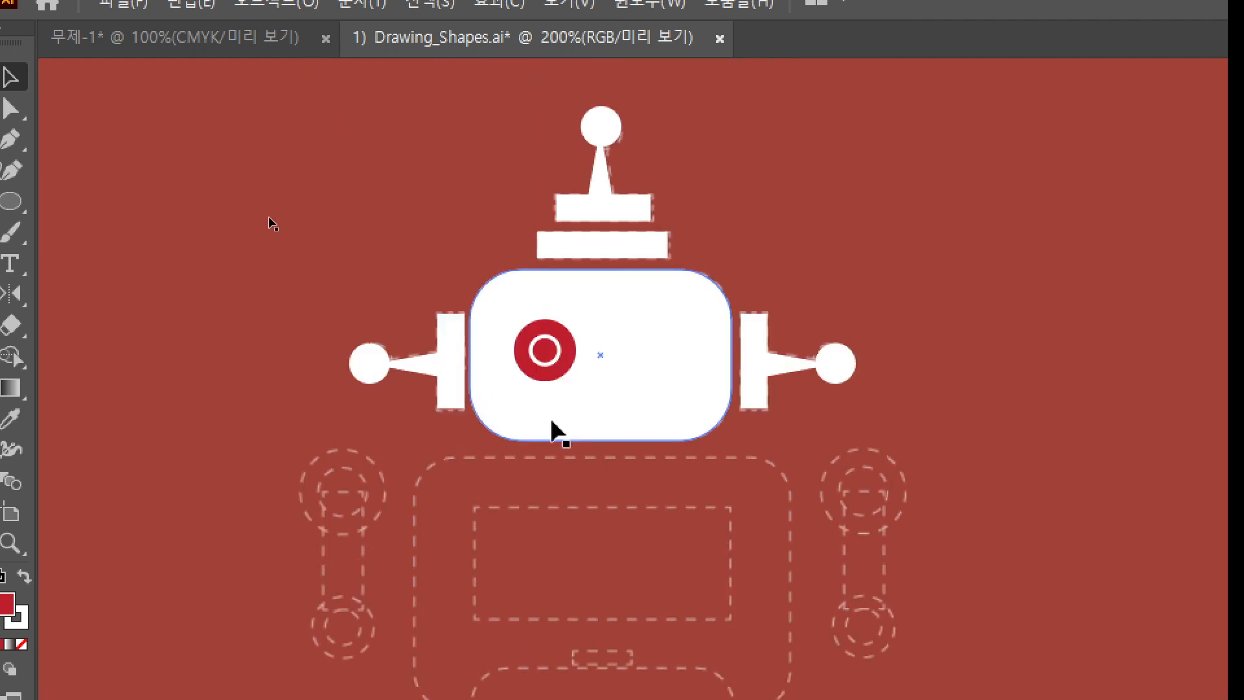
click(561, 374)
click(561, 374)
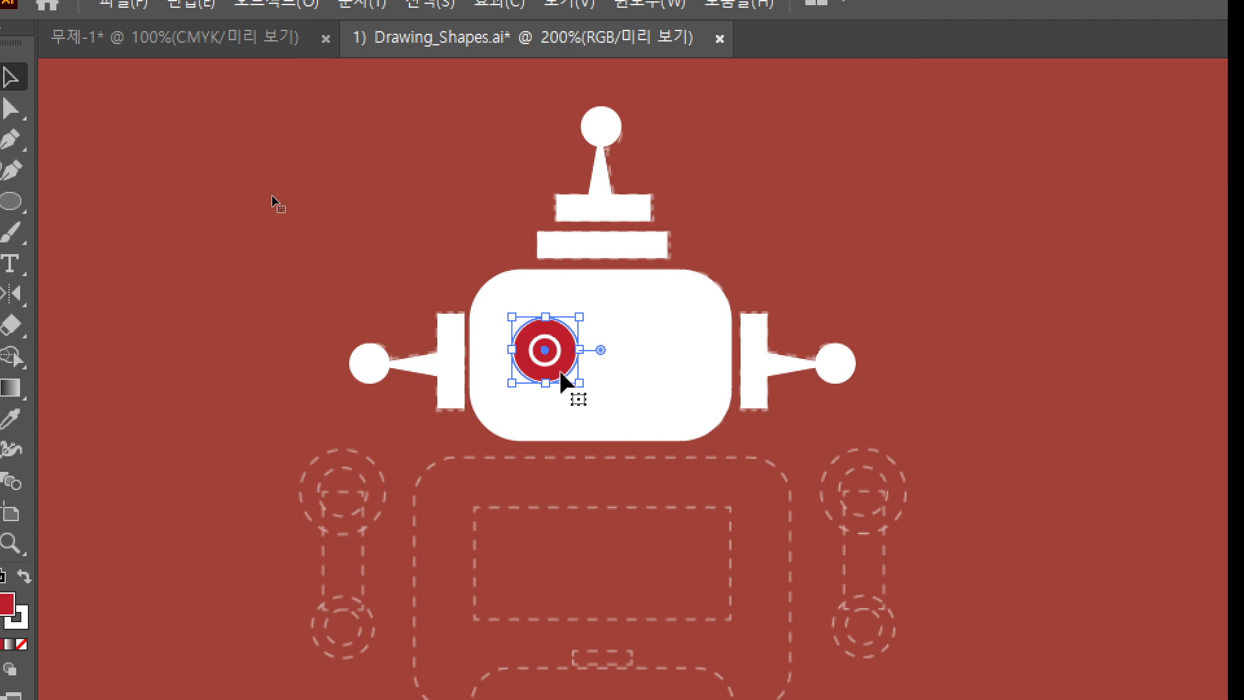
click(433, 236)
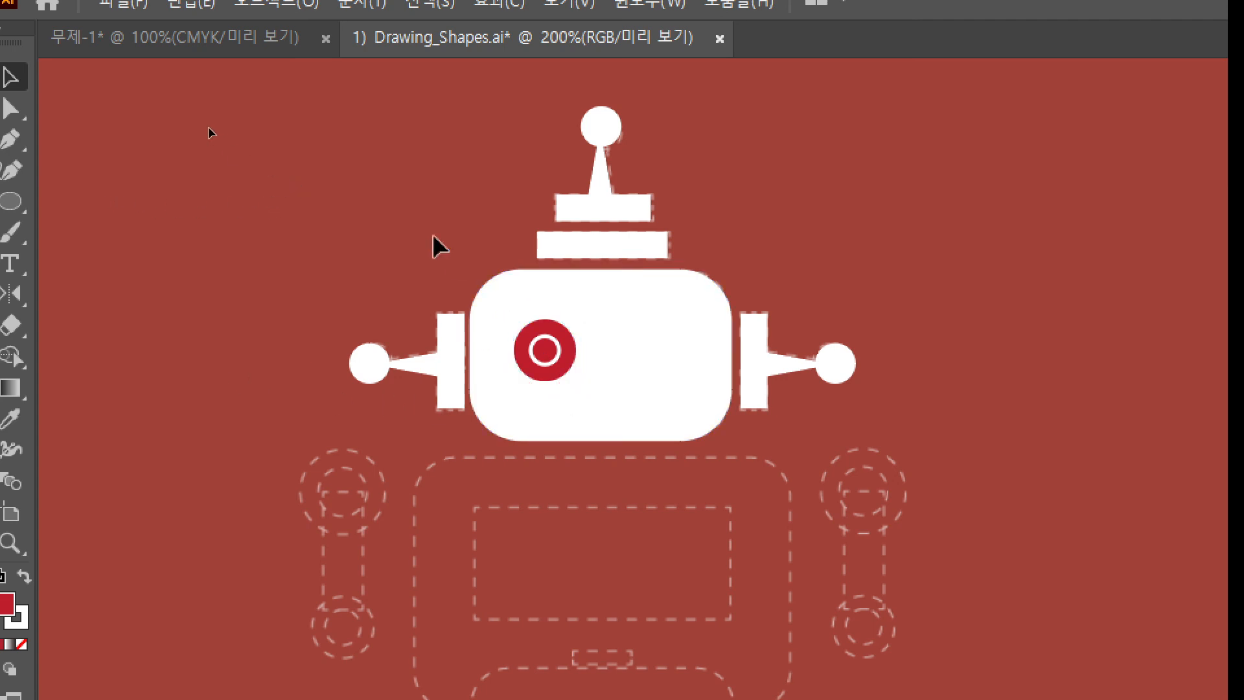
- Copy the artboard background's brownish-red colour onto the outer eye circle with the Eyedropper tool, and deselect the circle
click(559, 332)
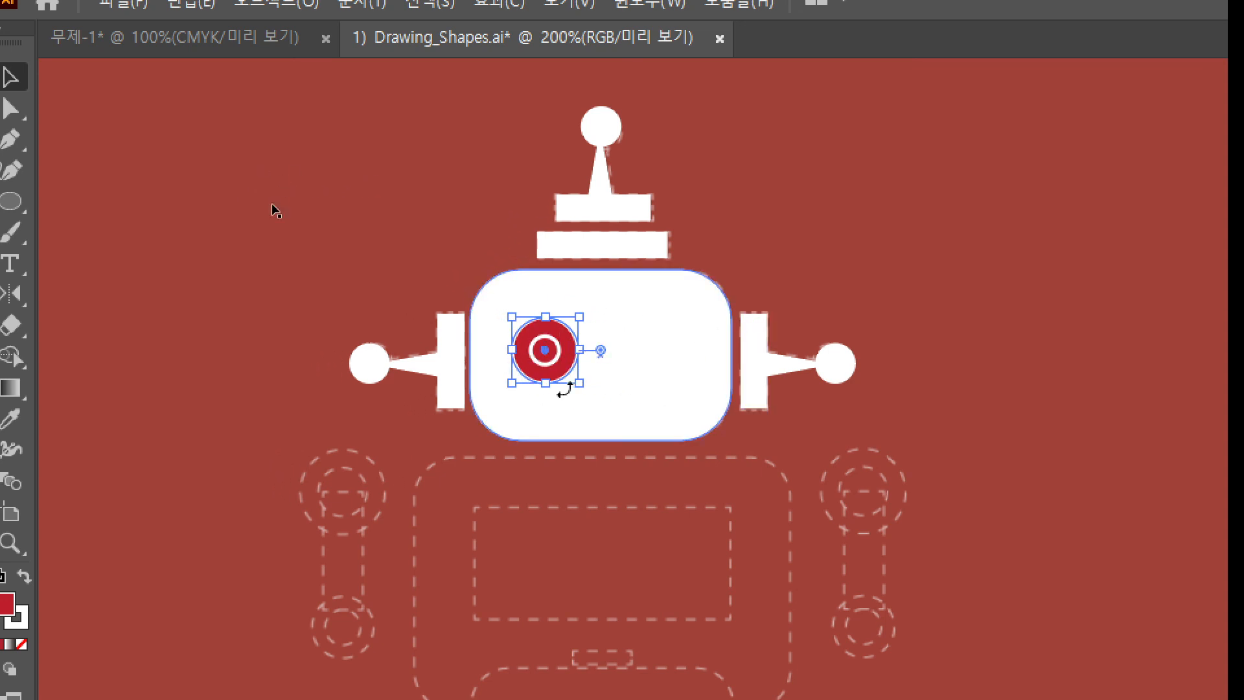
click(15, 426)
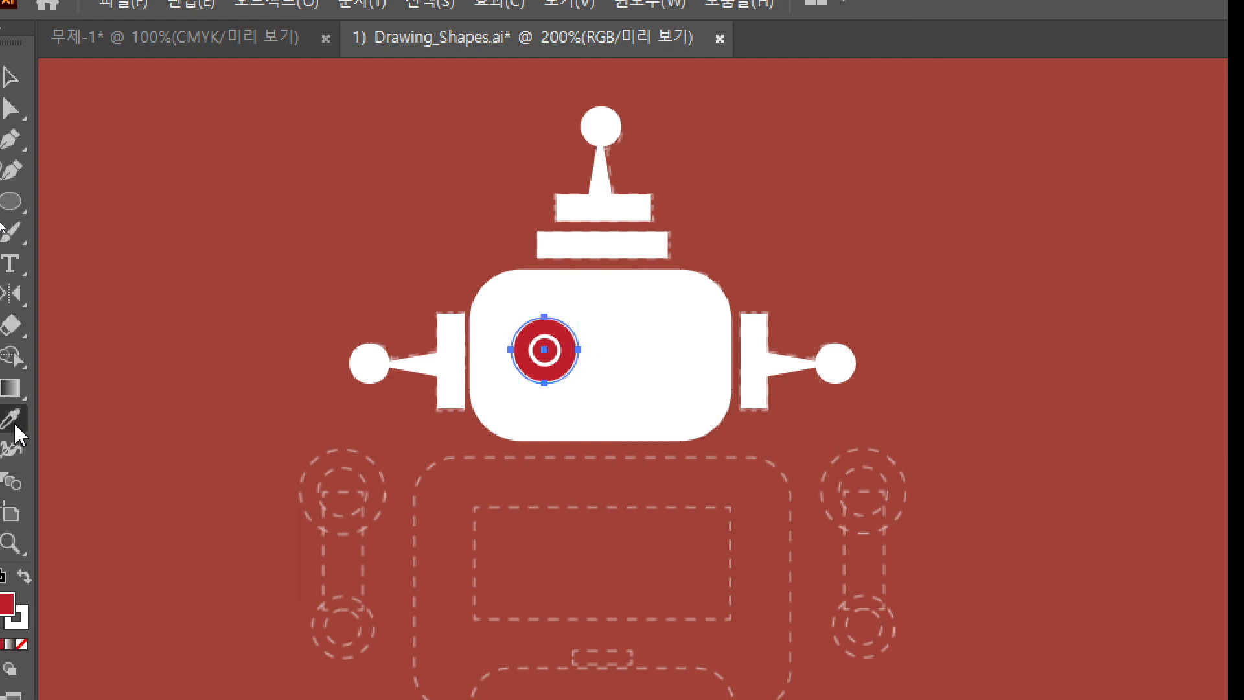
click(341, 246)
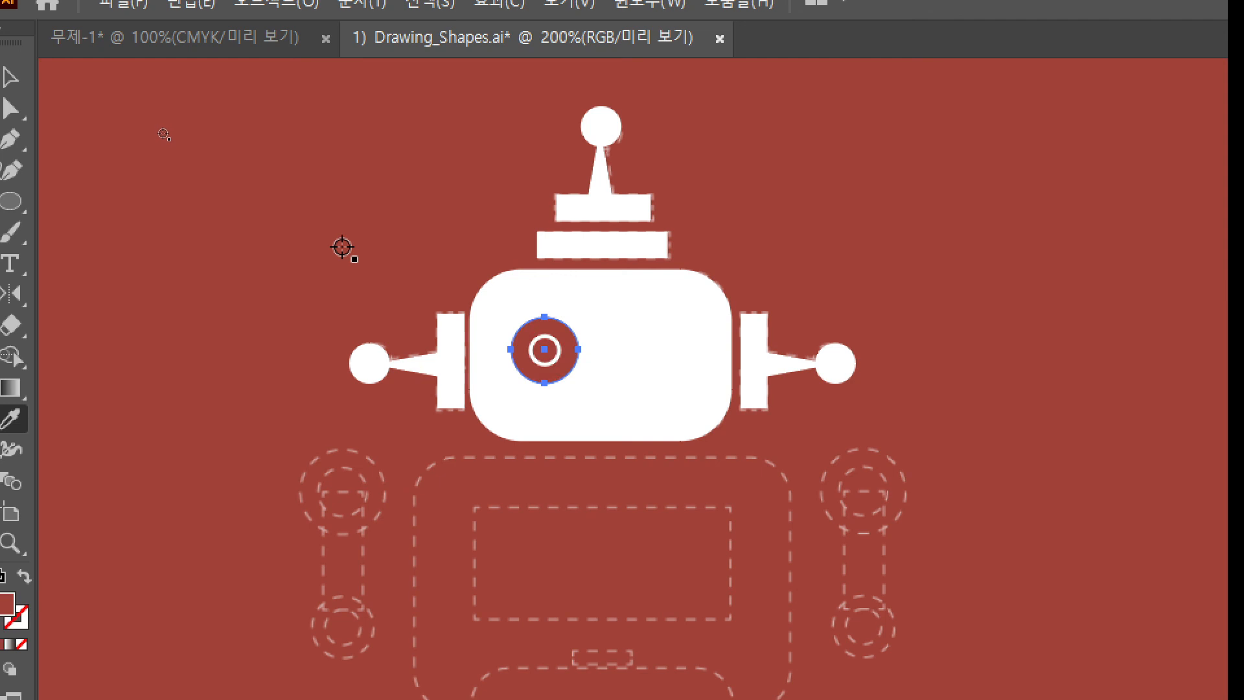
click(23, 77)
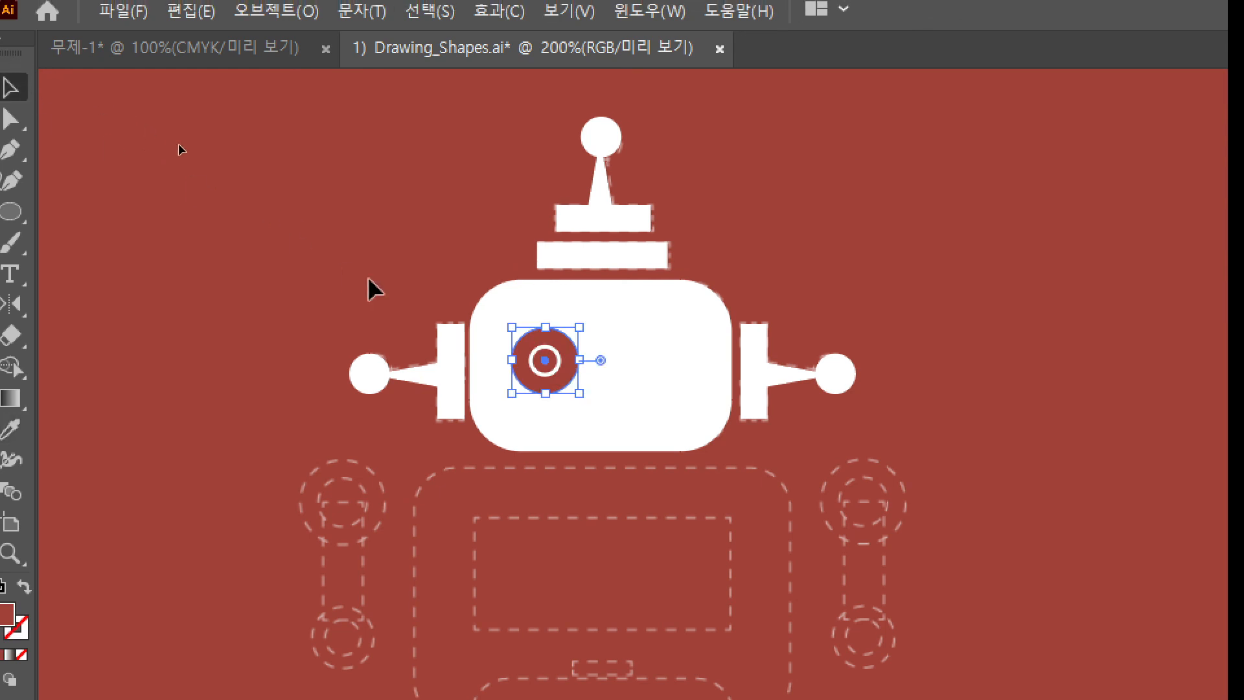
click(369, 281)
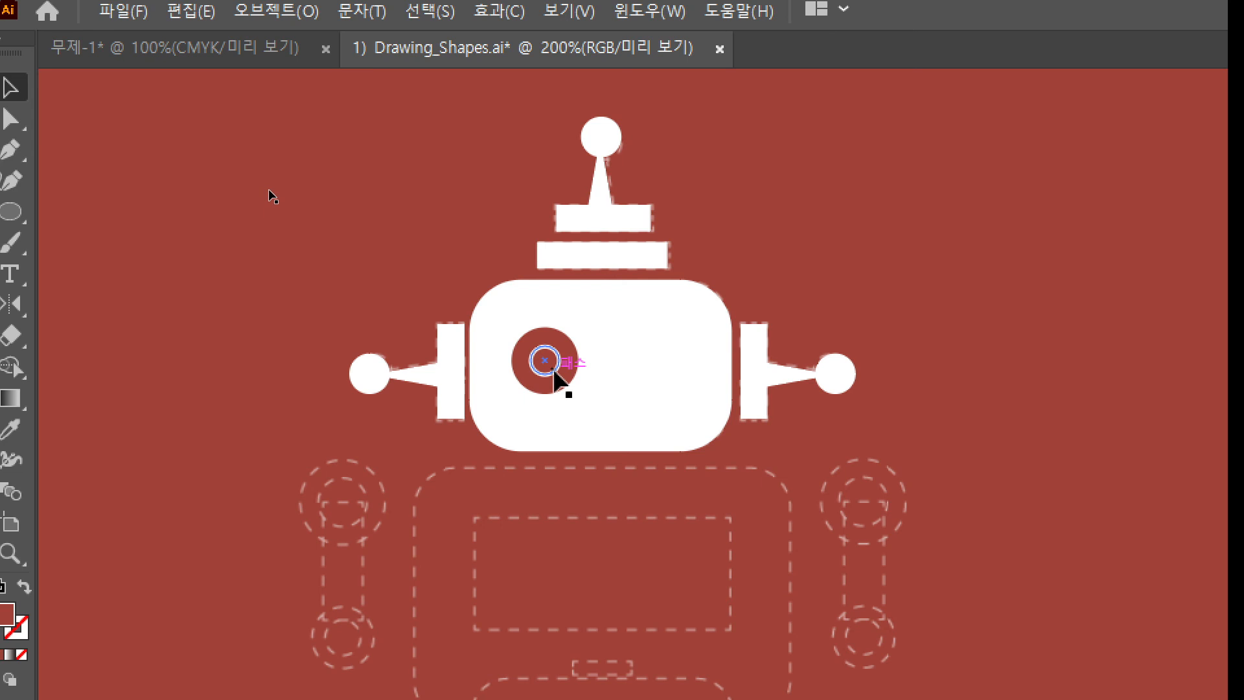
- Swap the inner eye circle's fill and stroke to give it a solid white fill without a stroke, and deselect it
click(552, 373)
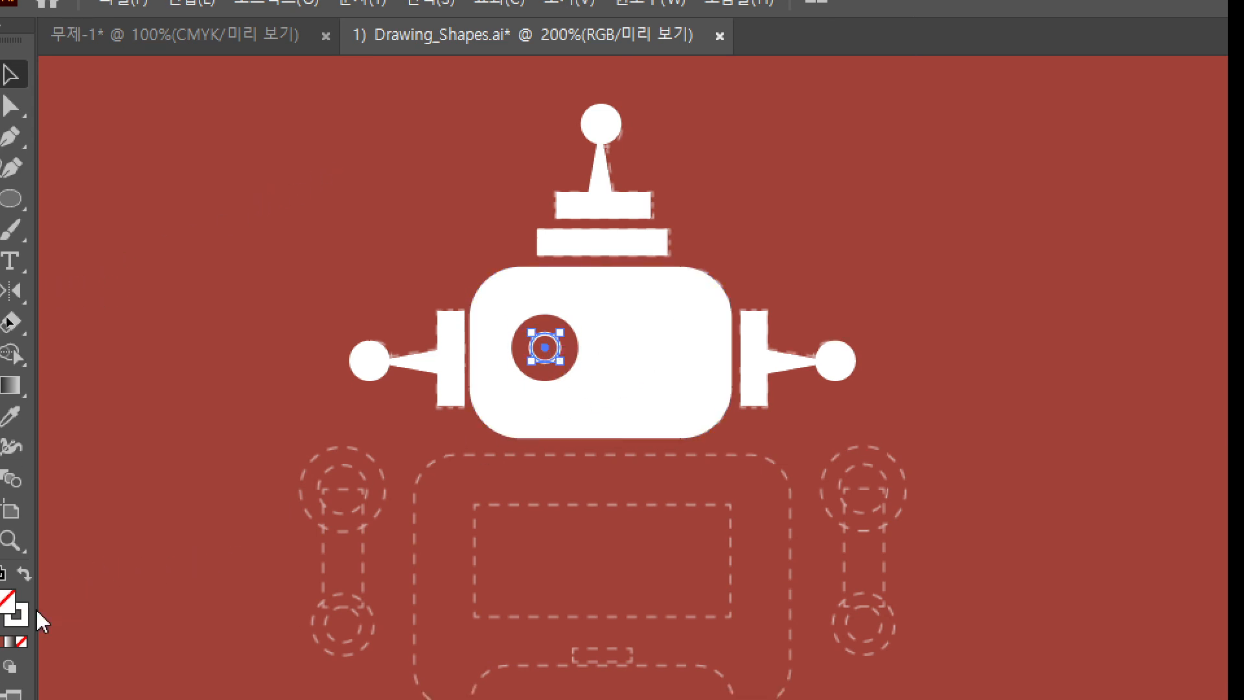
click(24, 570)
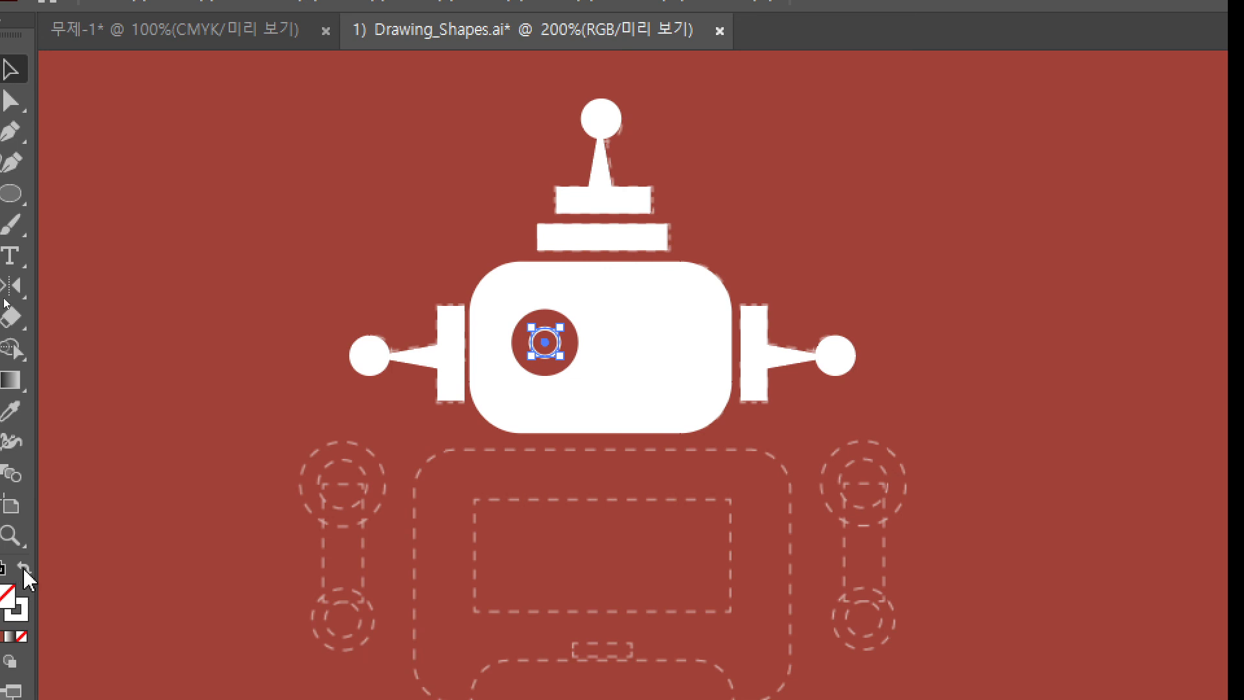
click(398, 103)
- Examine the finished reference robot above the practice drawing, comparing its eyes and head with the drawn ones
scroll(403, 161, up, 5)
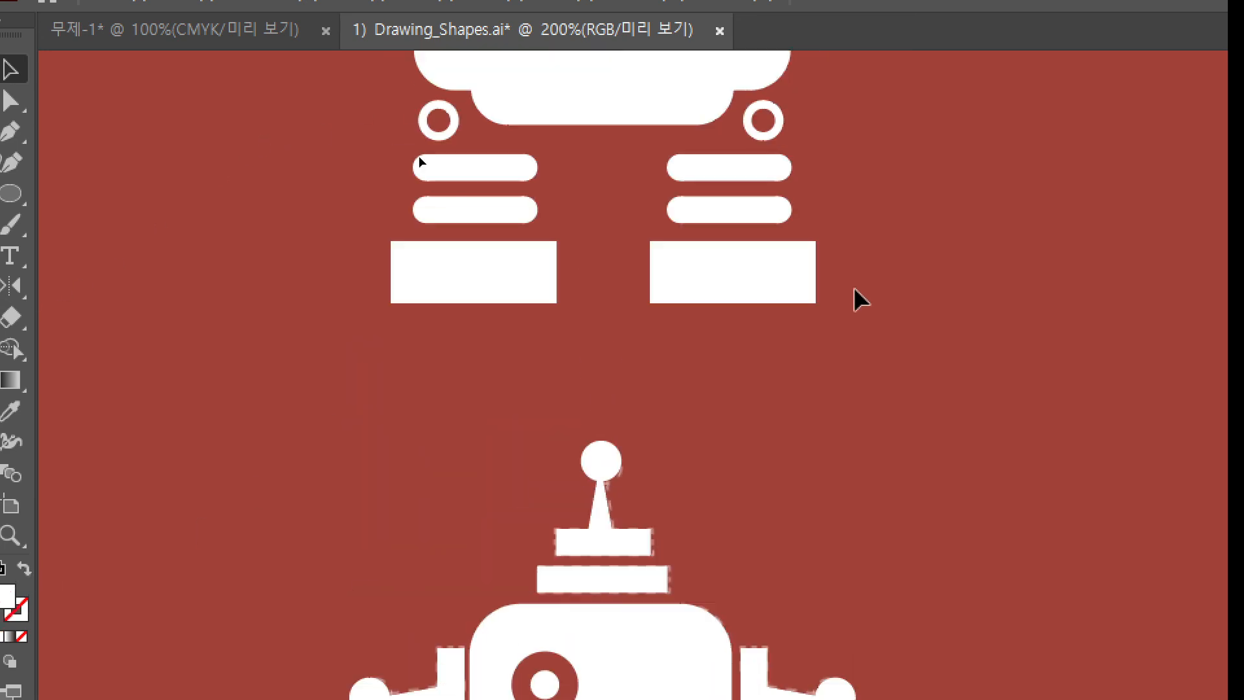
scroll(862, 299, up, 6)
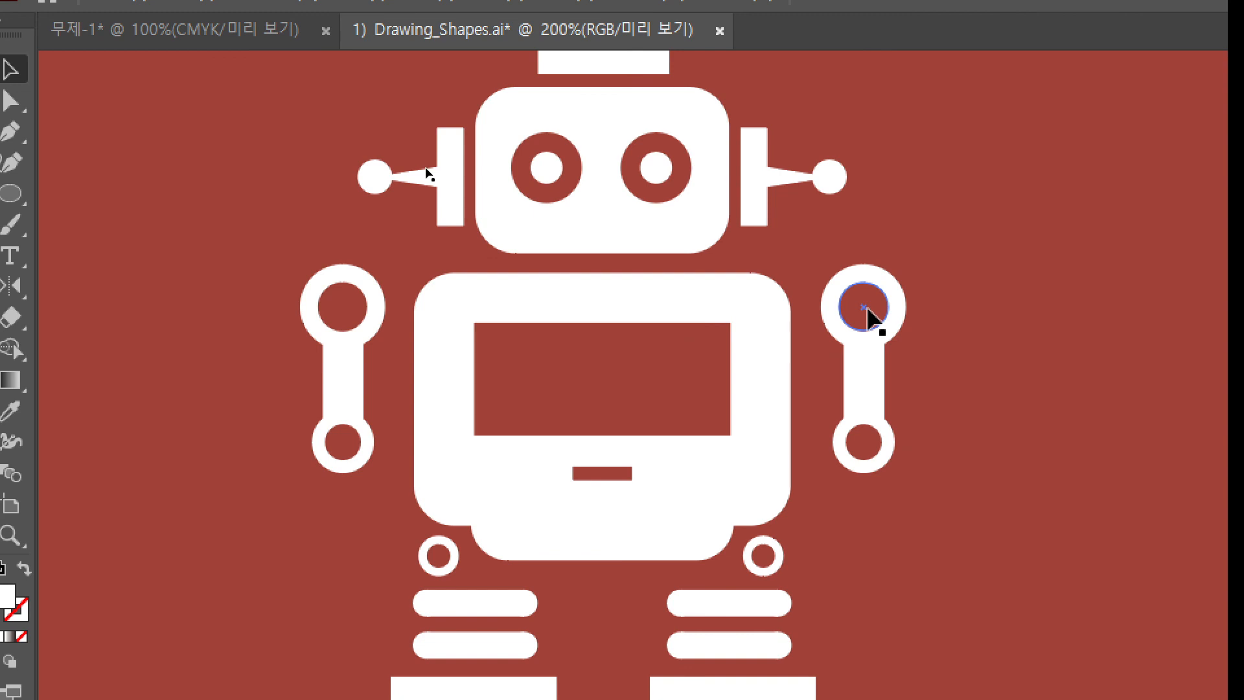
scroll(869, 317, down, 6)
scroll(866, 328, up, 5)
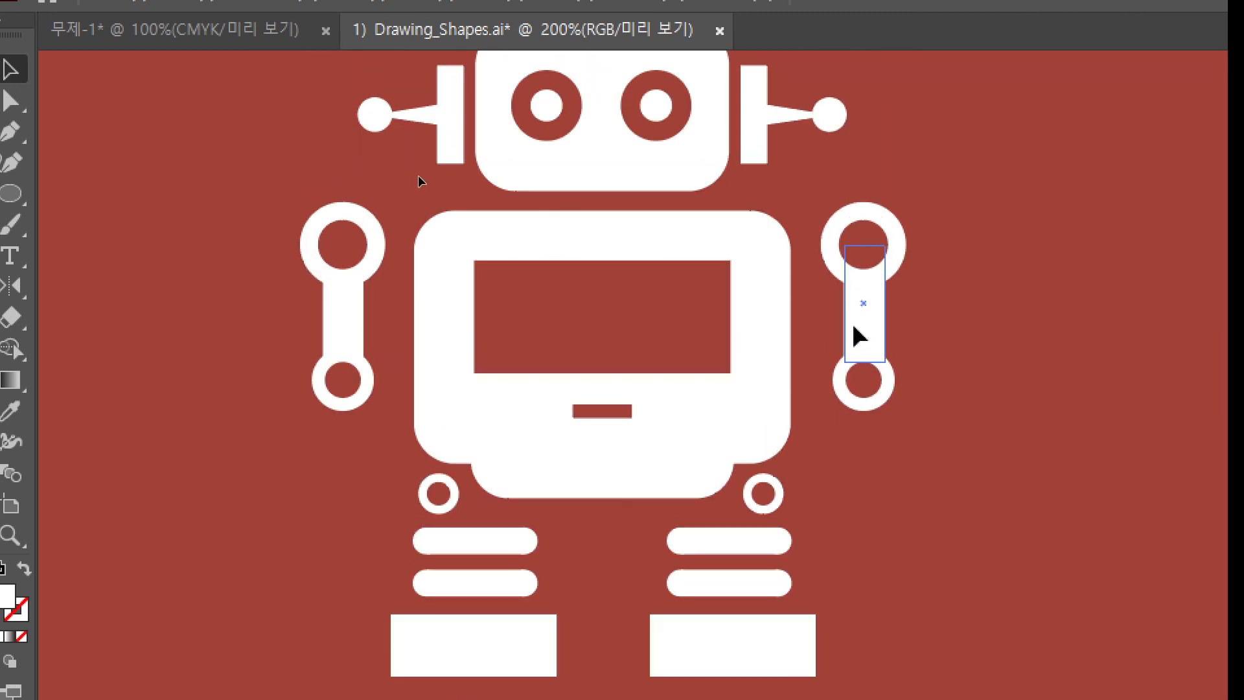
scroll(859, 334, up, 1)
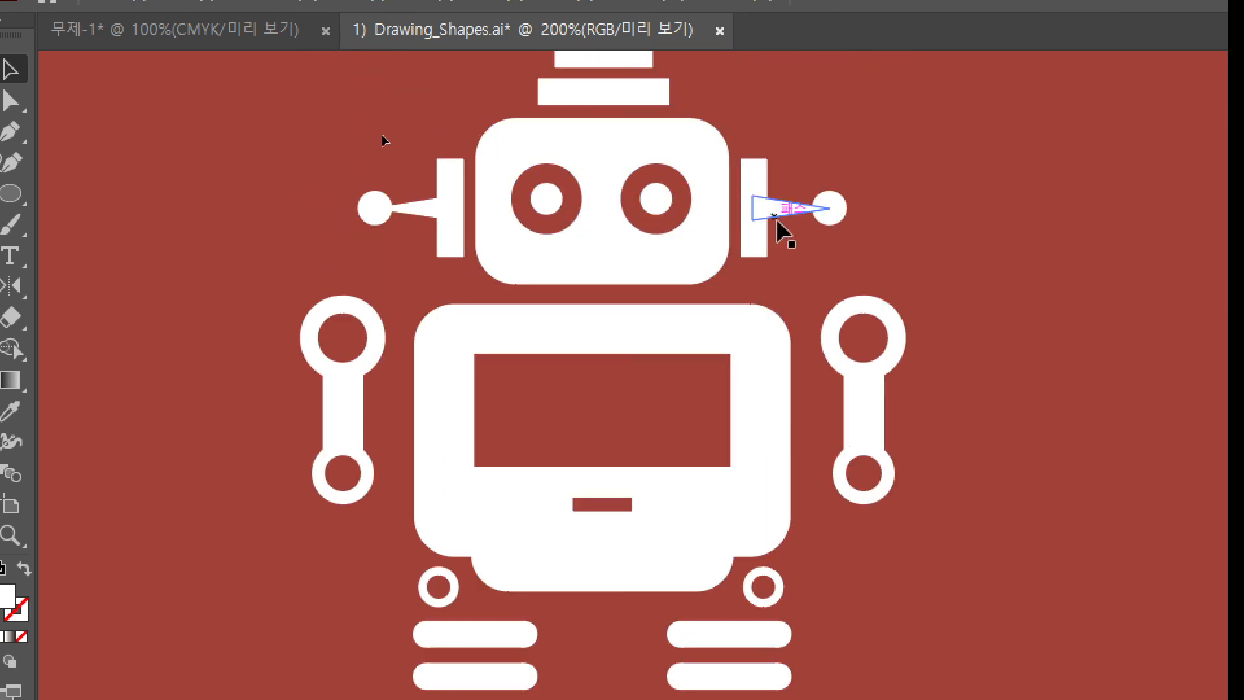
scroll(778, 445, down, 8)
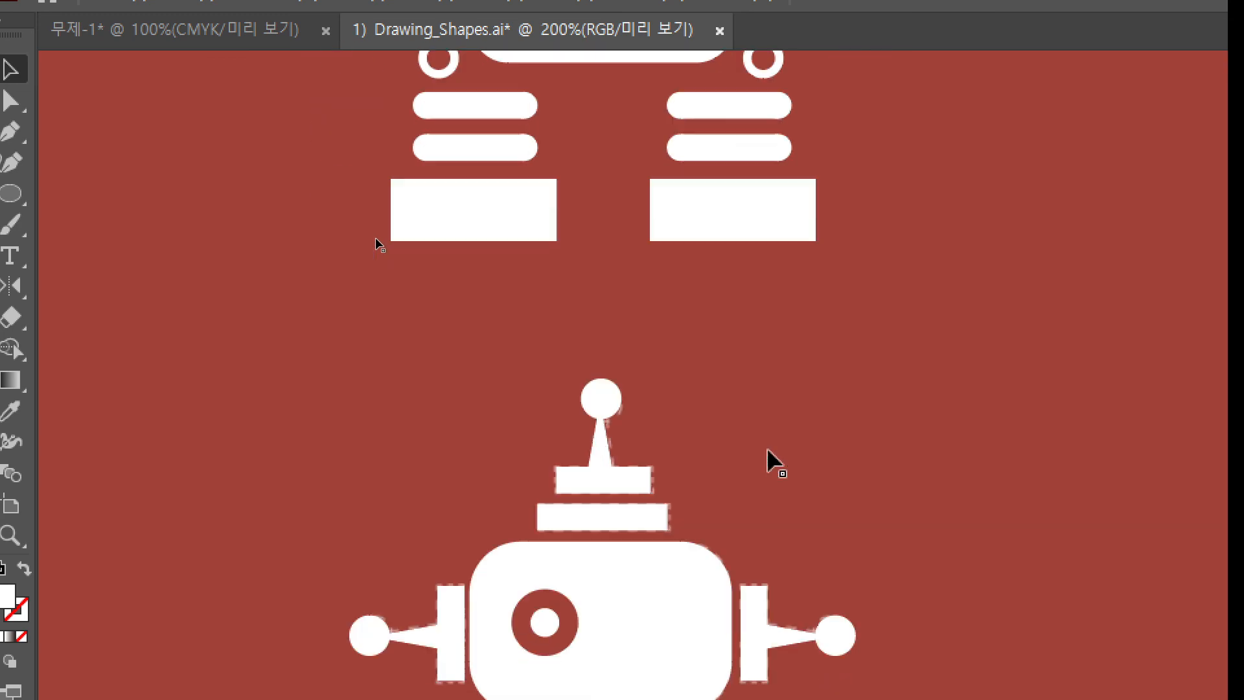
scroll(774, 461, down, 2)
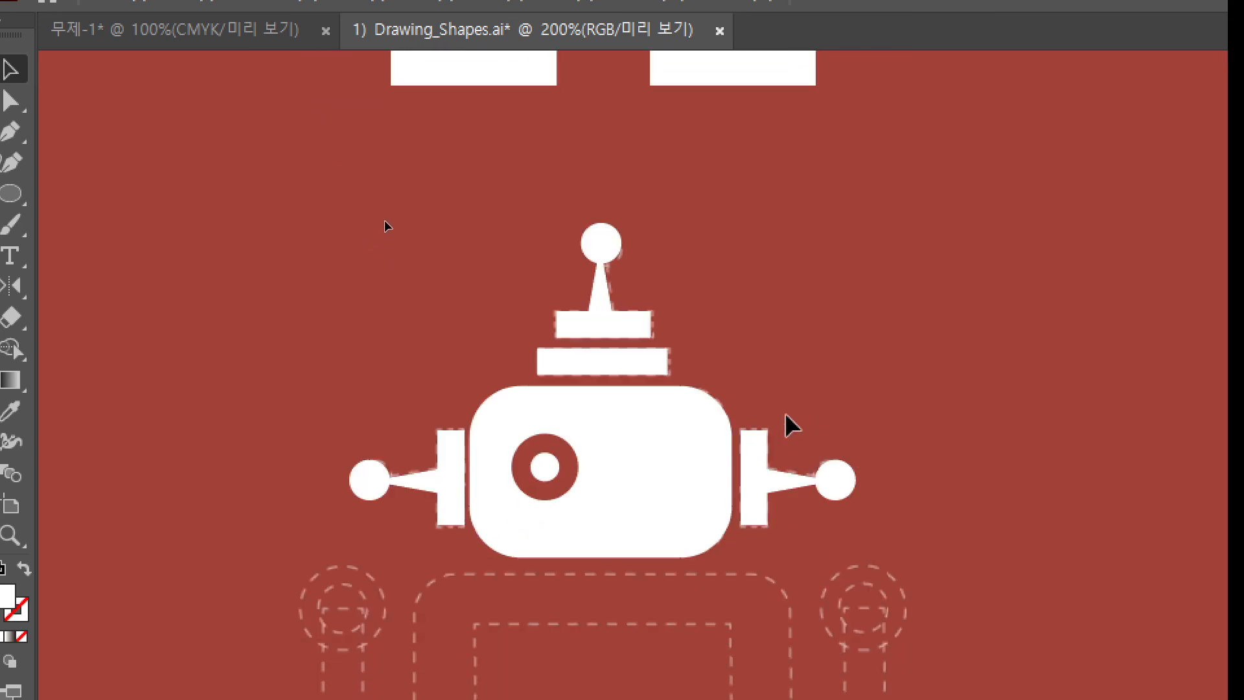
- Group the inner and outer circles of the left eye, deselect them, and select the eye group
drag(548, 478, 546, 475)
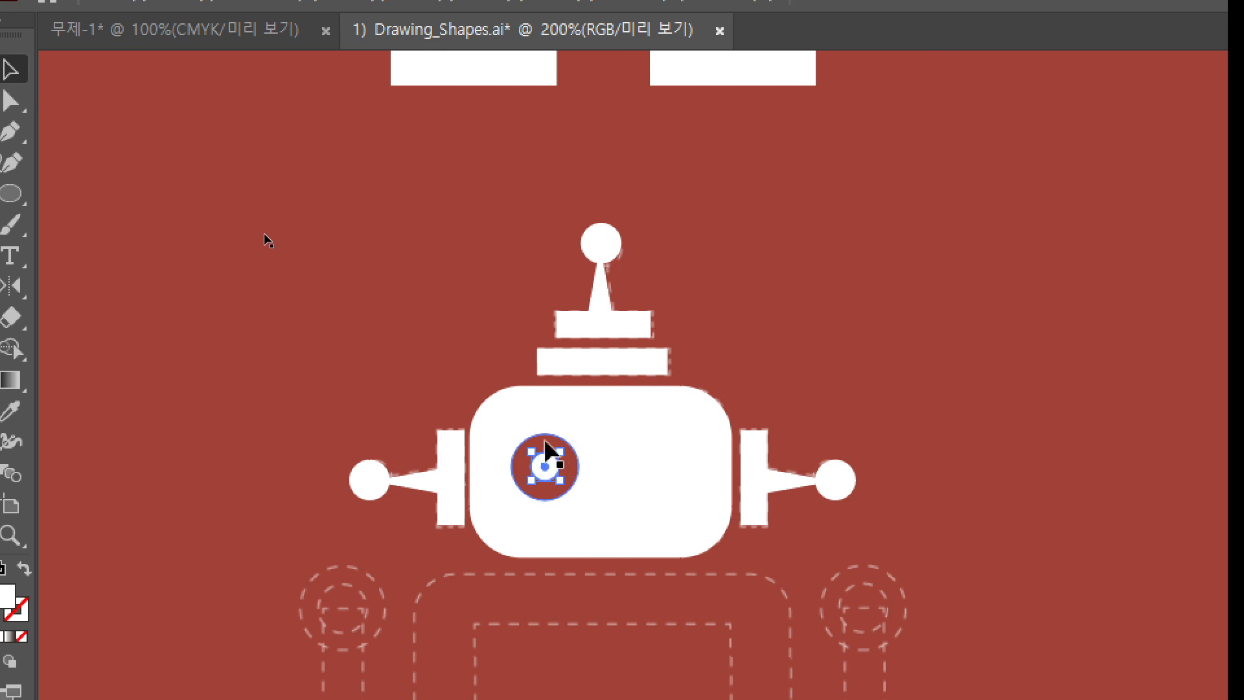
shift+click(548, 450)
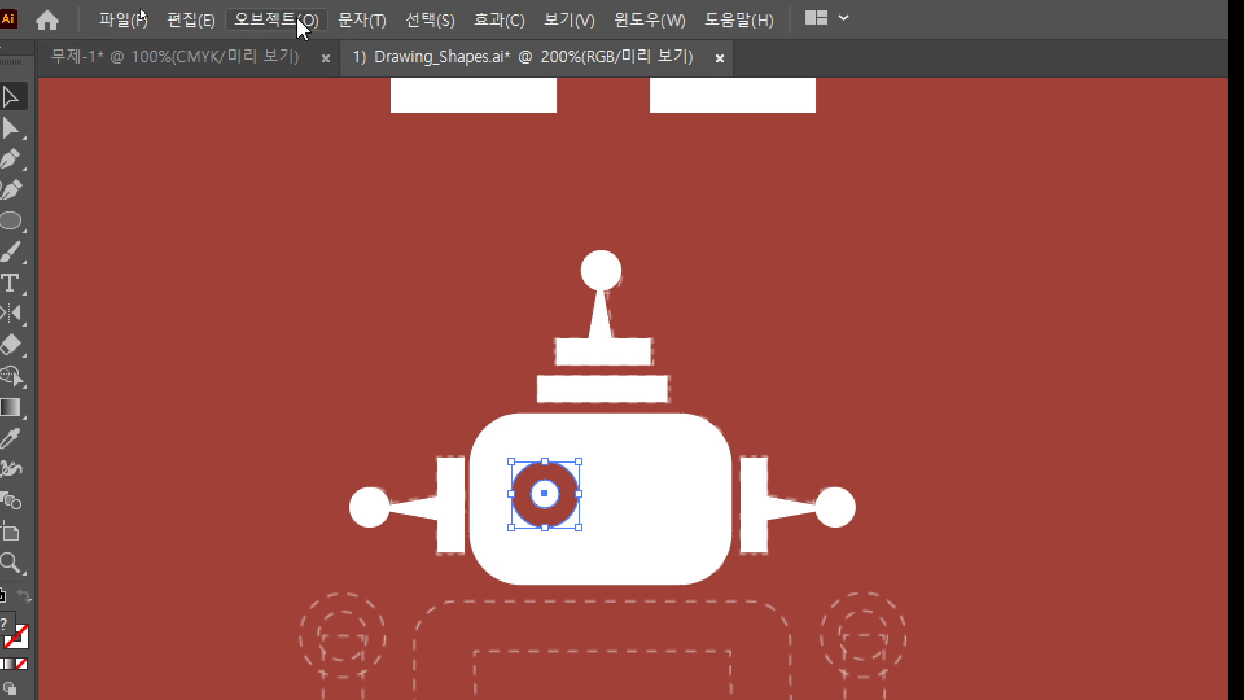
click(296, 20)
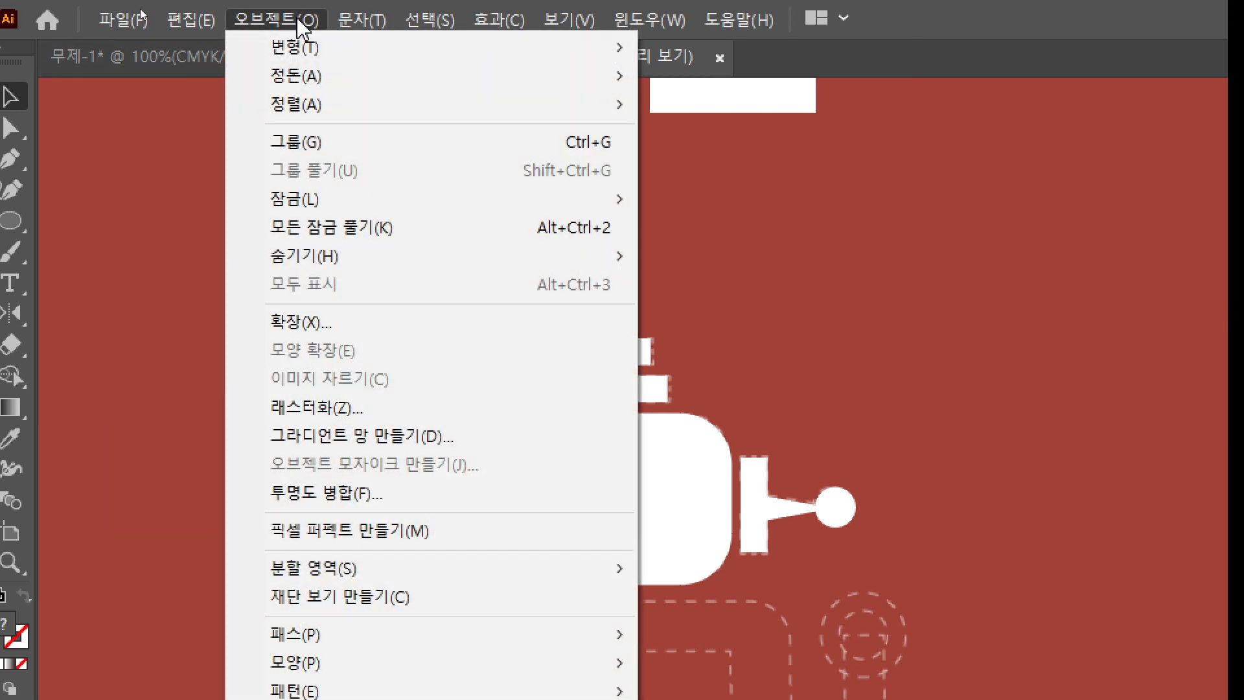
click(297, 144)
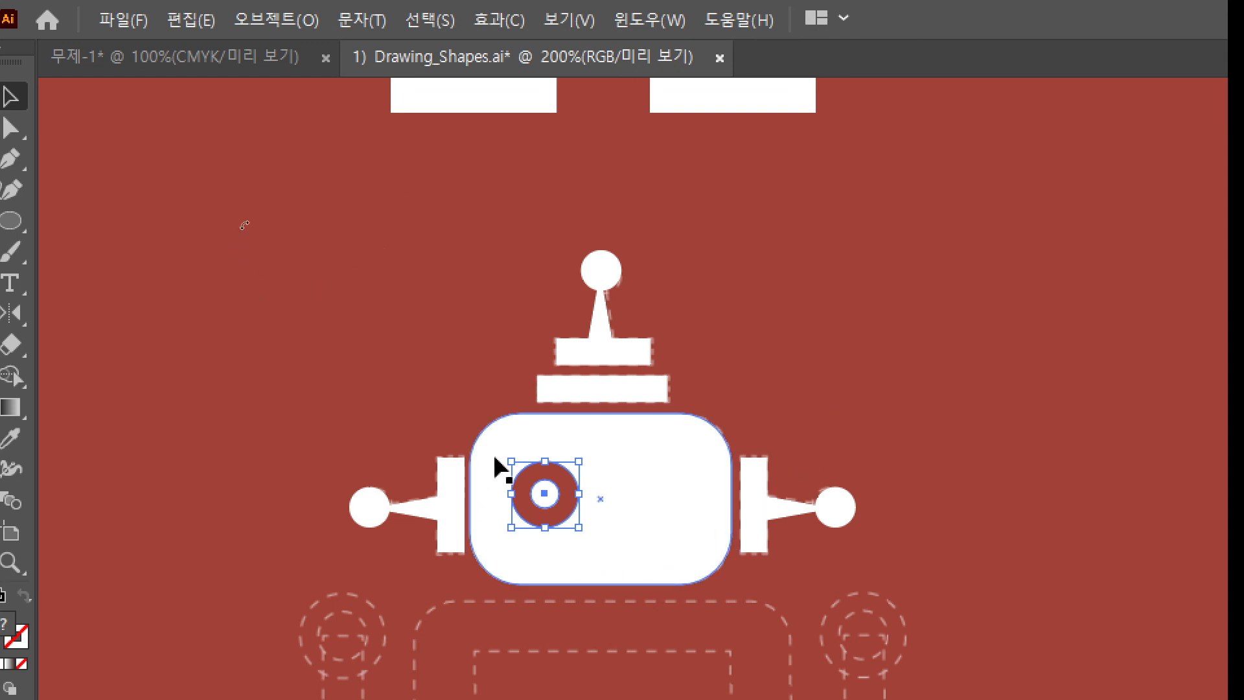
click(794, 368)
click(549, 503)
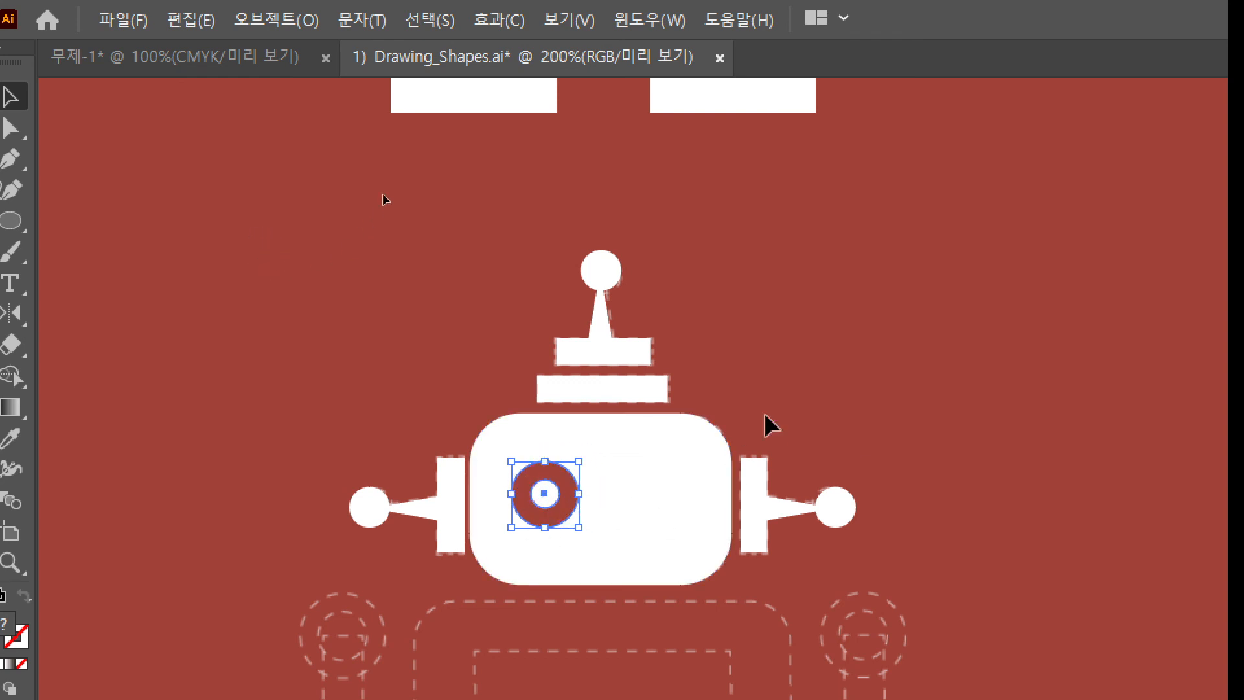
- Duplicate the left eye group horizontally 0.44 in to the right to make the right eye, and deselect it
click(392, 178)
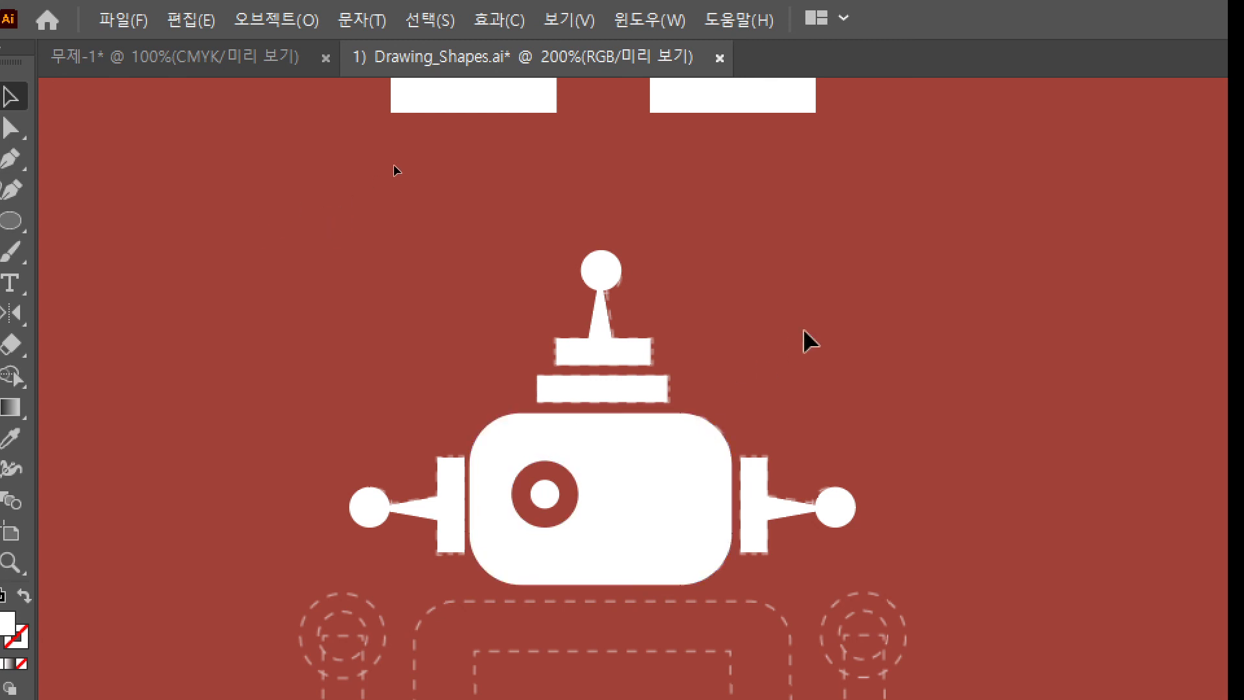
click(553, 494)
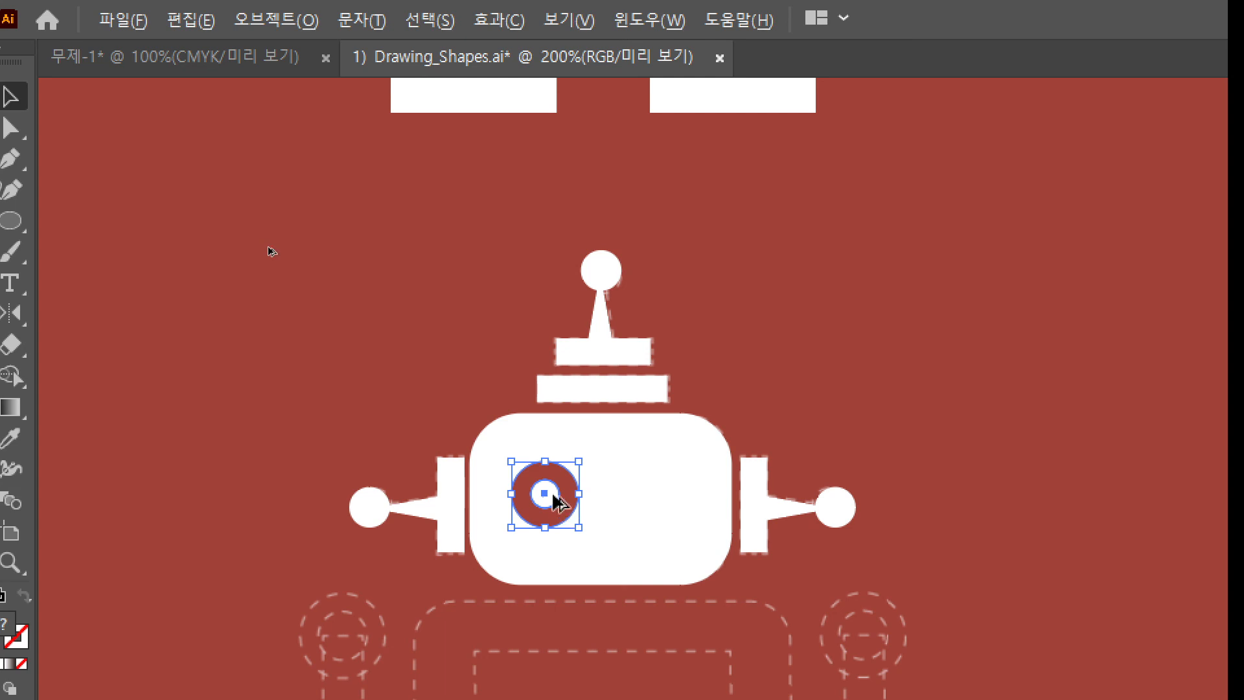
drag(553, 495, 659, 495)
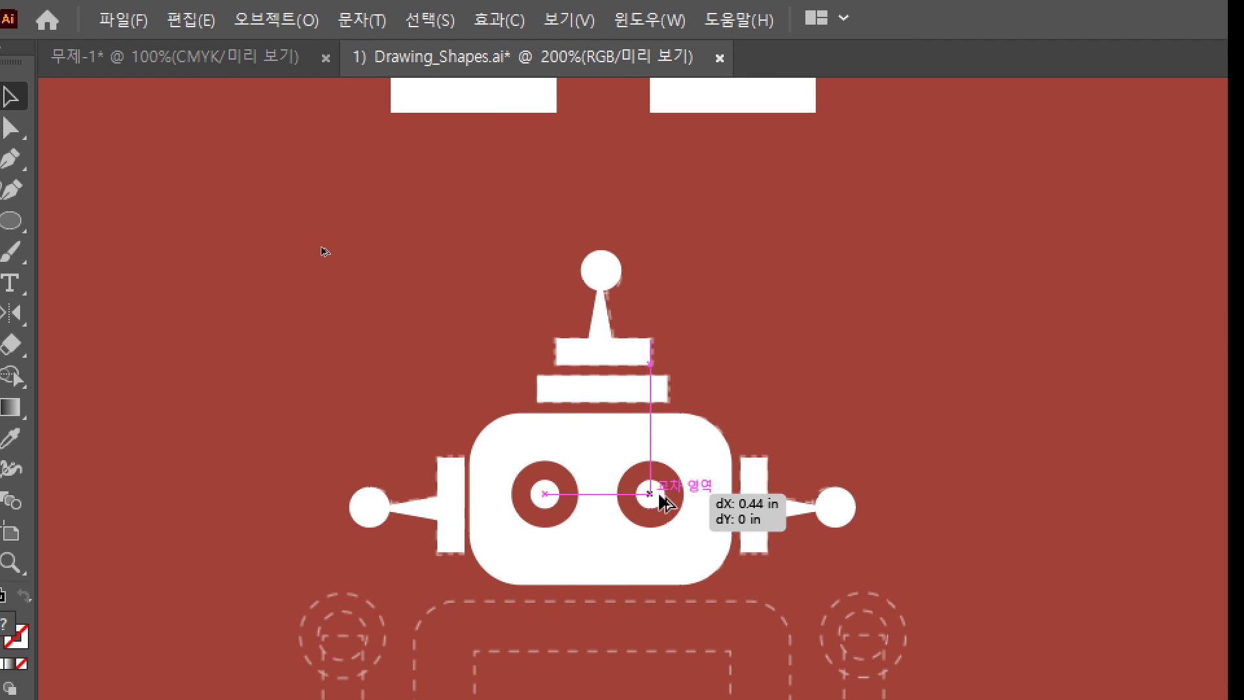
drag(658, 495, 659, 495)
click(958, 463)
- Examine the dashed outlines of the robot's torso, arms and legs below the finished head
scroll(966, 480, down, 5)
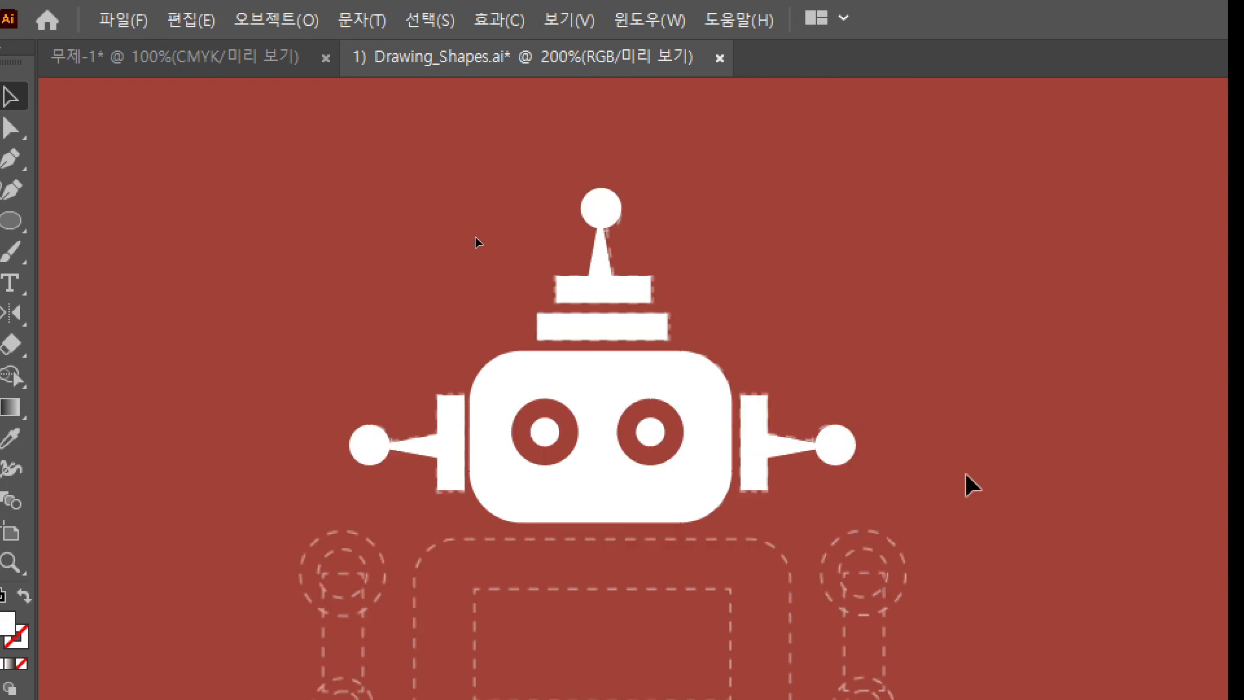
scroll(970, 474, down, 4)
scroll(972, 476, up, 2)
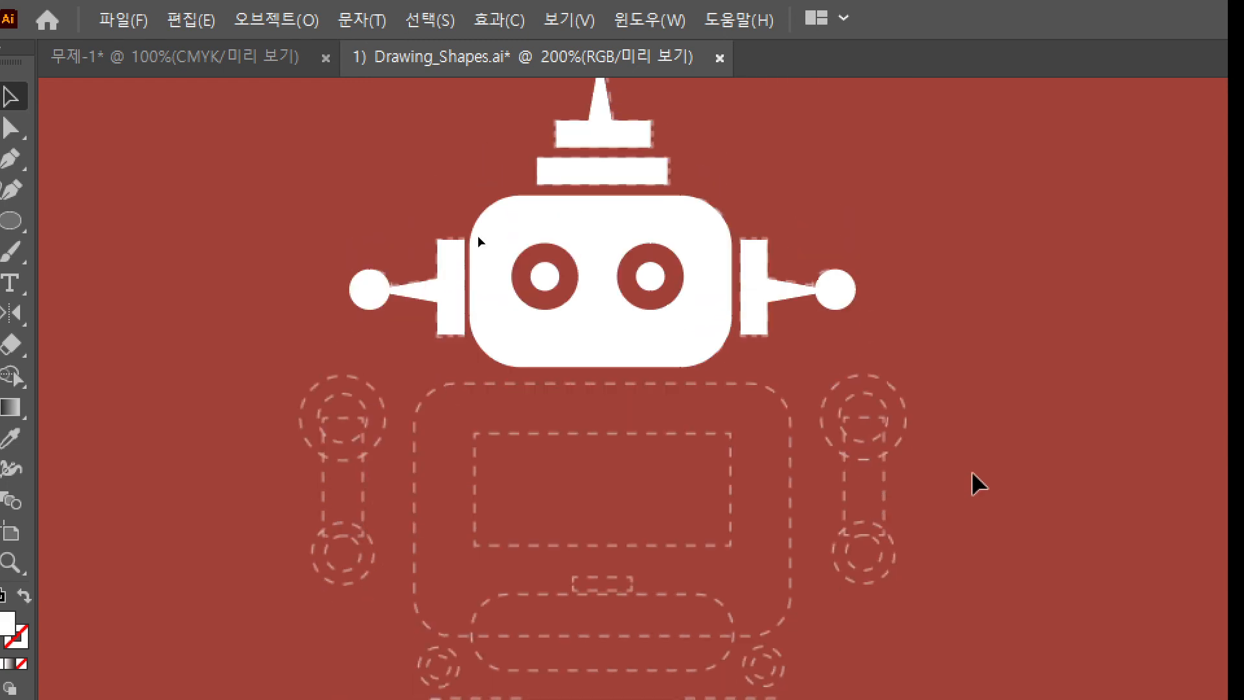
scroll(974, 480, down, 1)
scroll(974, 483, down, 2)
scroll(974, 486, up, 2)
scroll(974, 486, down, 4)
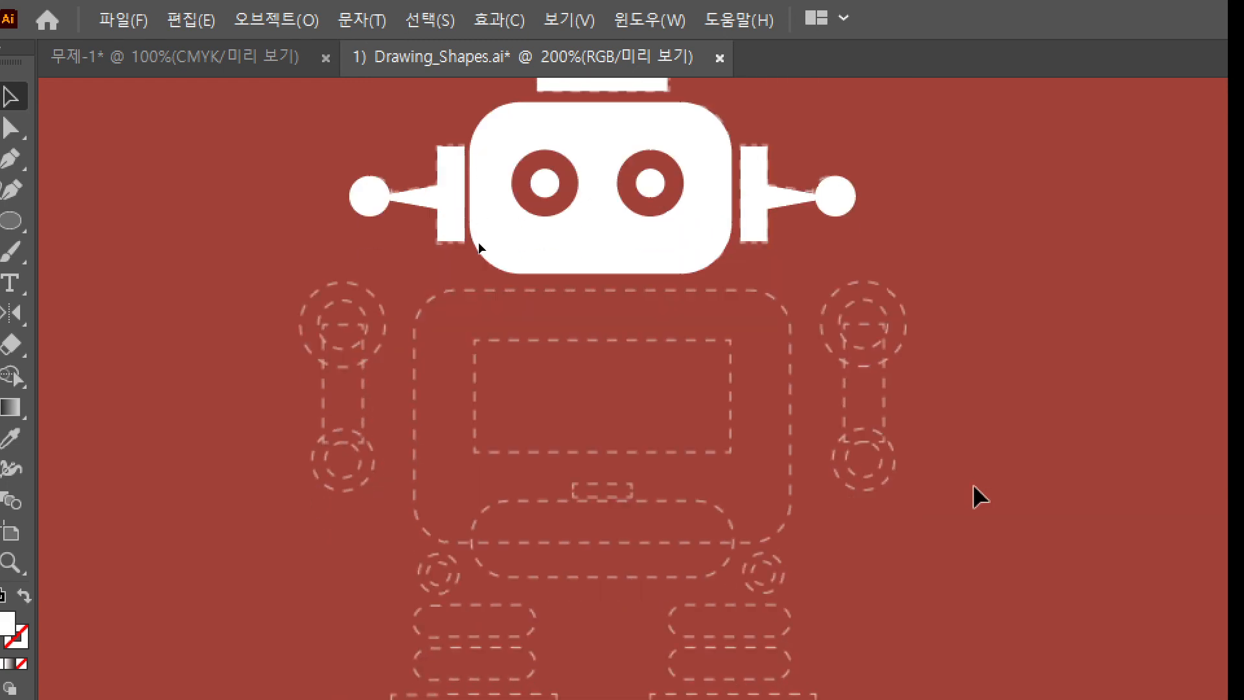
scroll(980, 497, down, 3)
scroll(977, 500, up, 3)
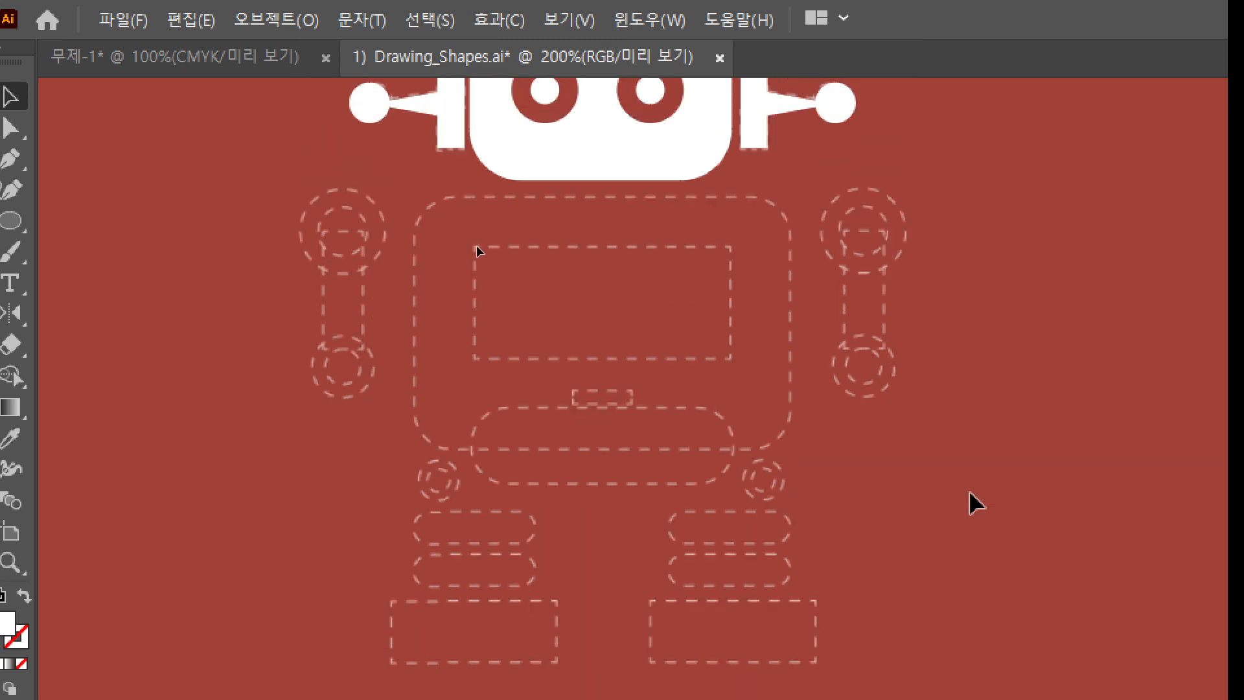
scroll(969, 495, up, 4)
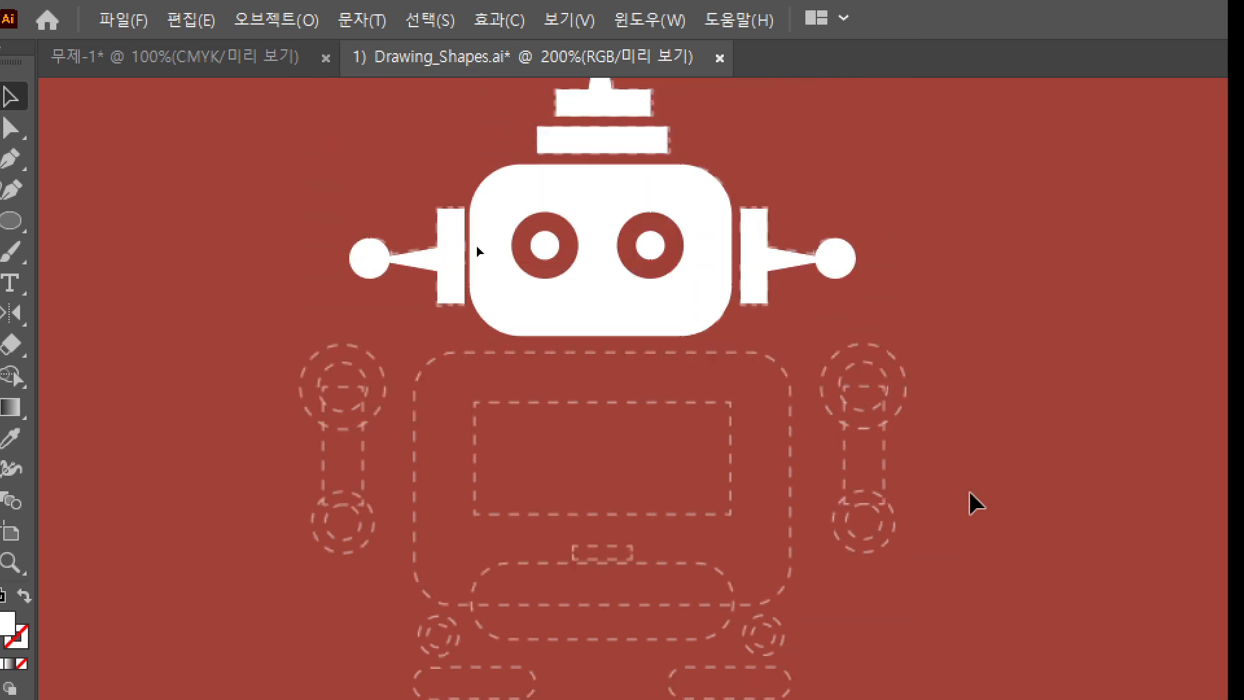
scroll(970, 497, down, 3)
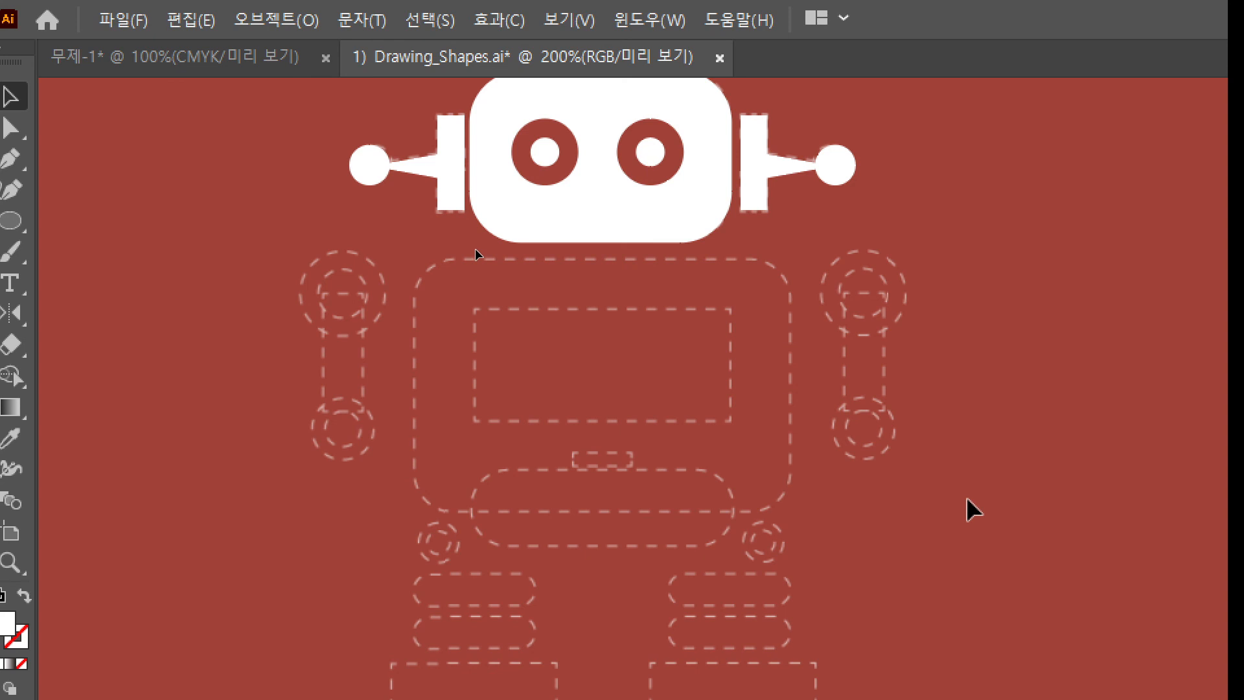
scroll(644, 558, down, 3)
scroll(652, 554, up, 4)
scroll(658, 554, up, 4)
scroll(658, 559, down, 6)
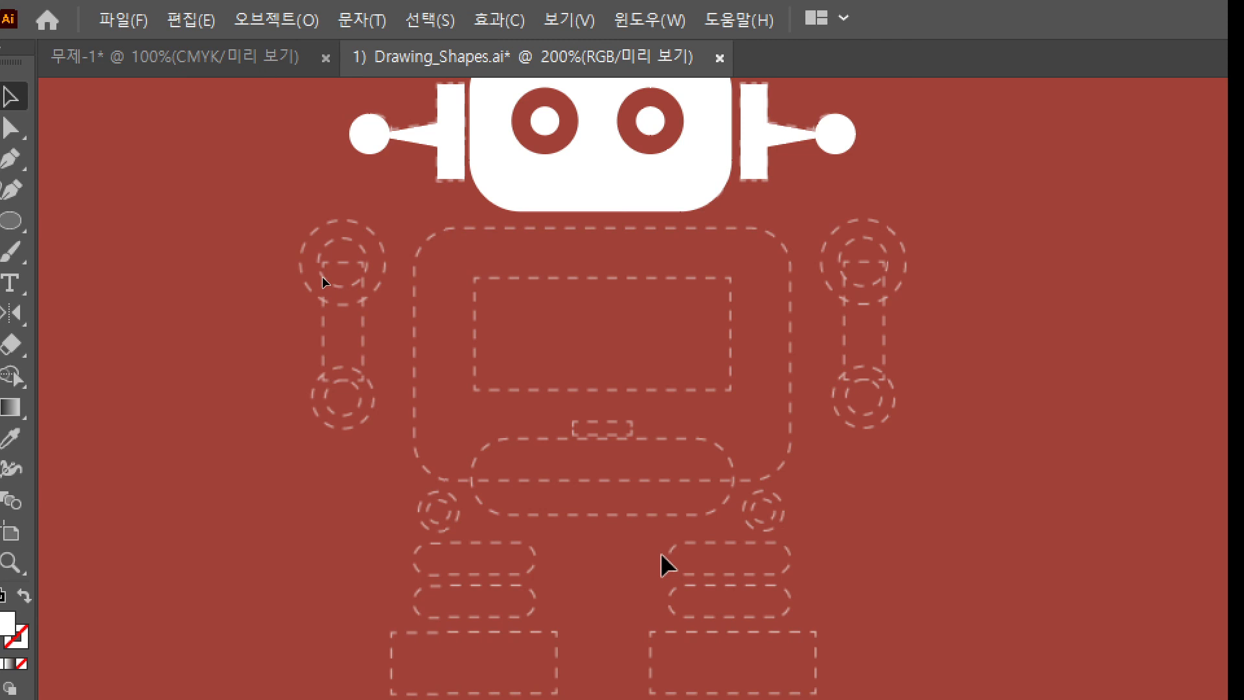
scroll(661, 555, down, 3)
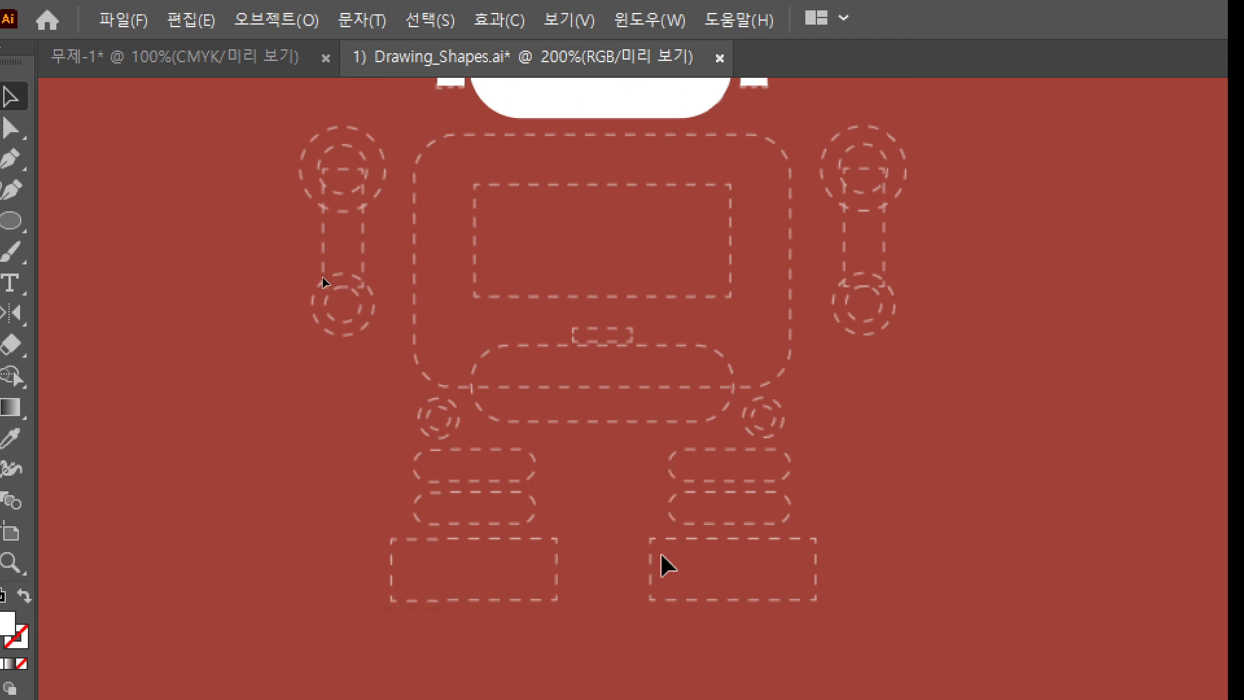
scroll(662, 555, up, 9)
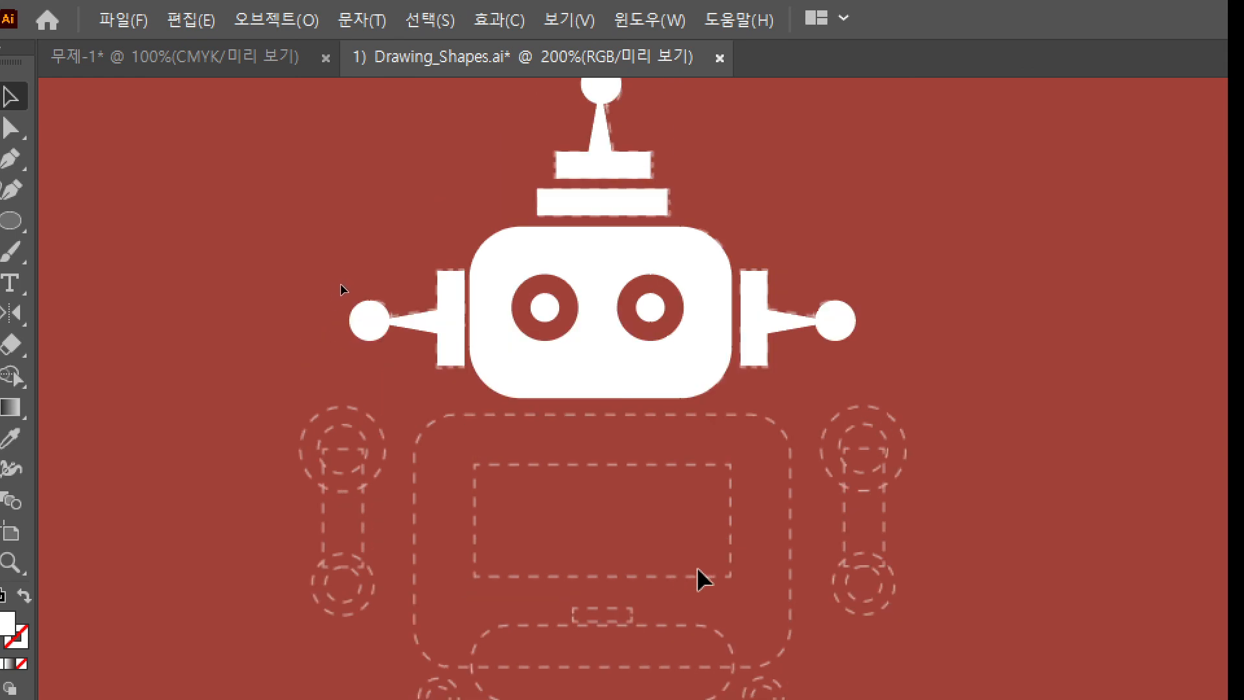
scroll(700, 576, down, 2)
click(729, 237)
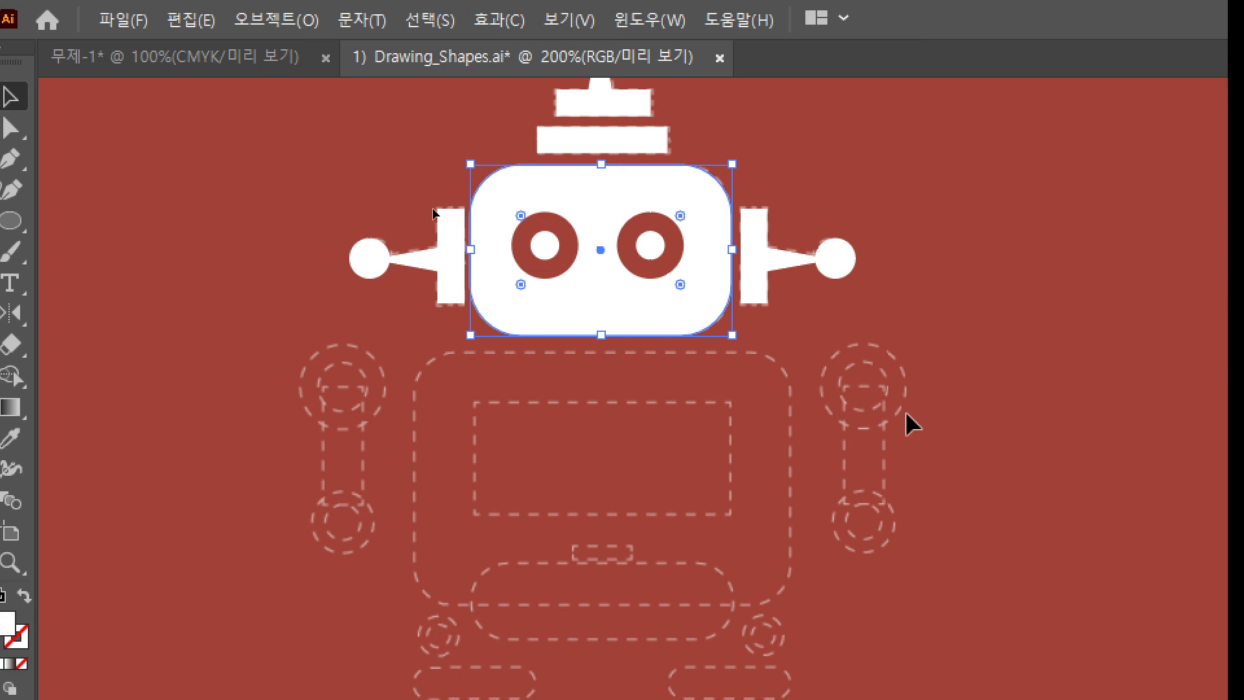
scroll(655, 280, down, 4)
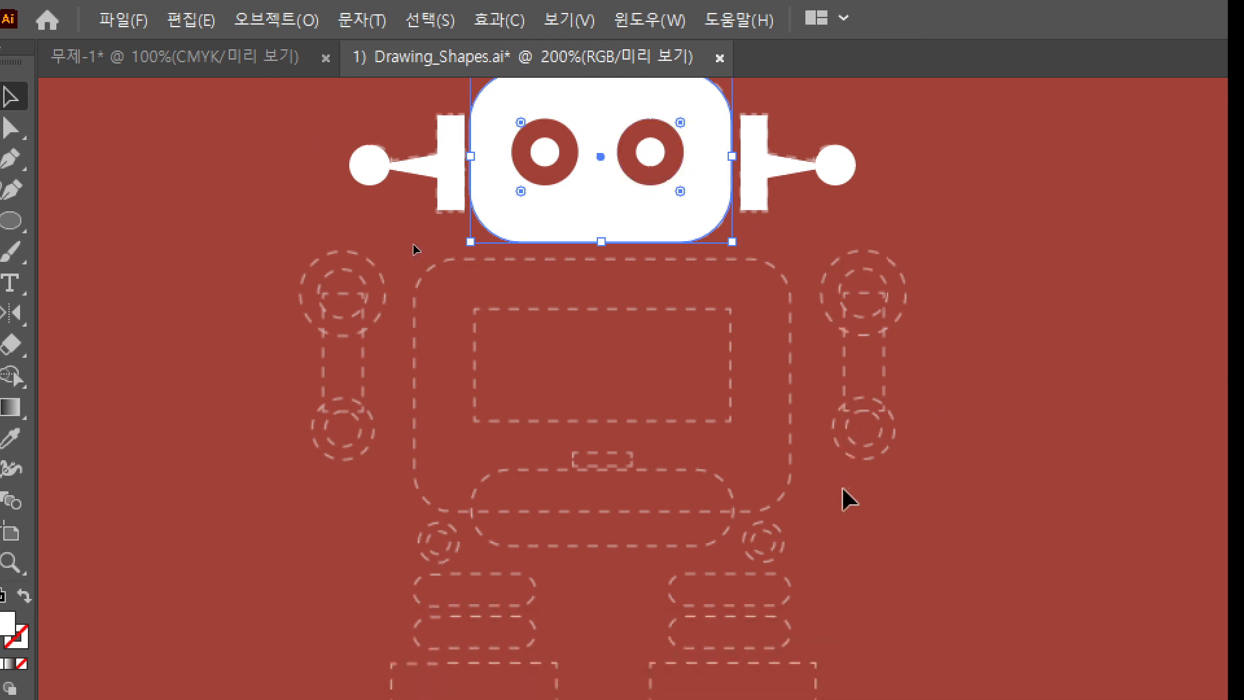
scroll(764, 565, down, 2)
scroll(745, 554, up, 3)
scroll(674, 564, down, 3)
click(553, 454)
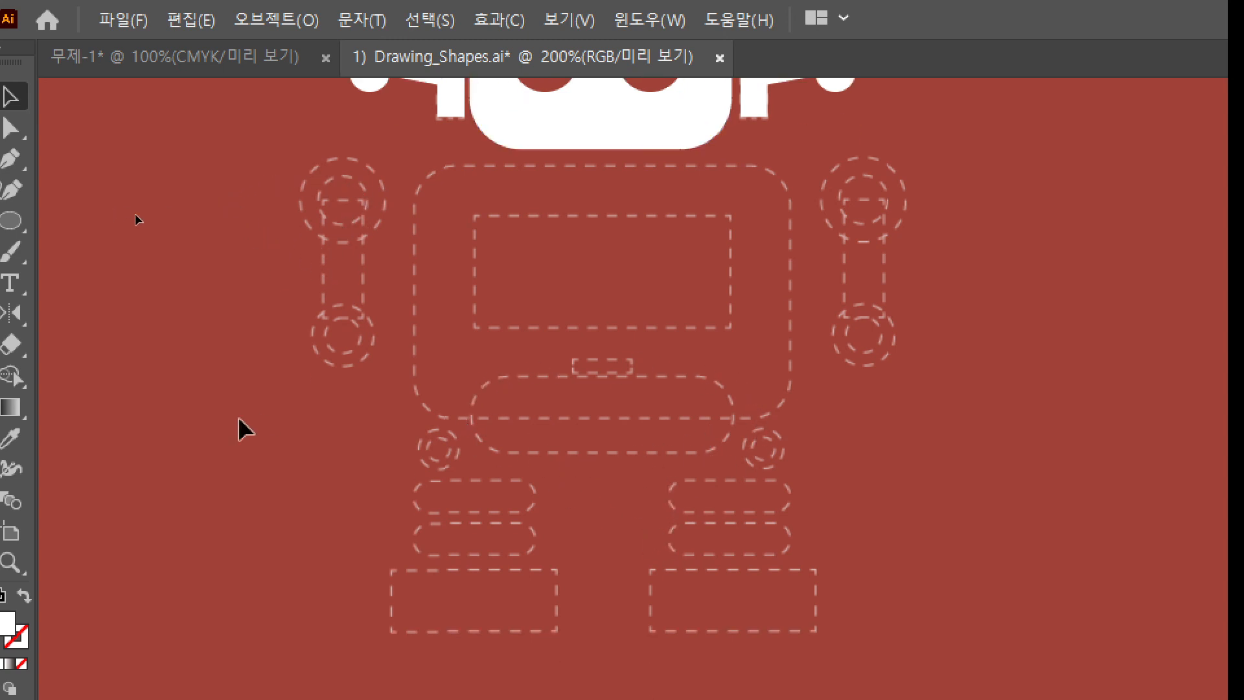
- Draw a white rectangle over the dashed rounded bar at the torso's lower edge, round its corners to a 0.17 in radius, and deselect it
click(18, 227)
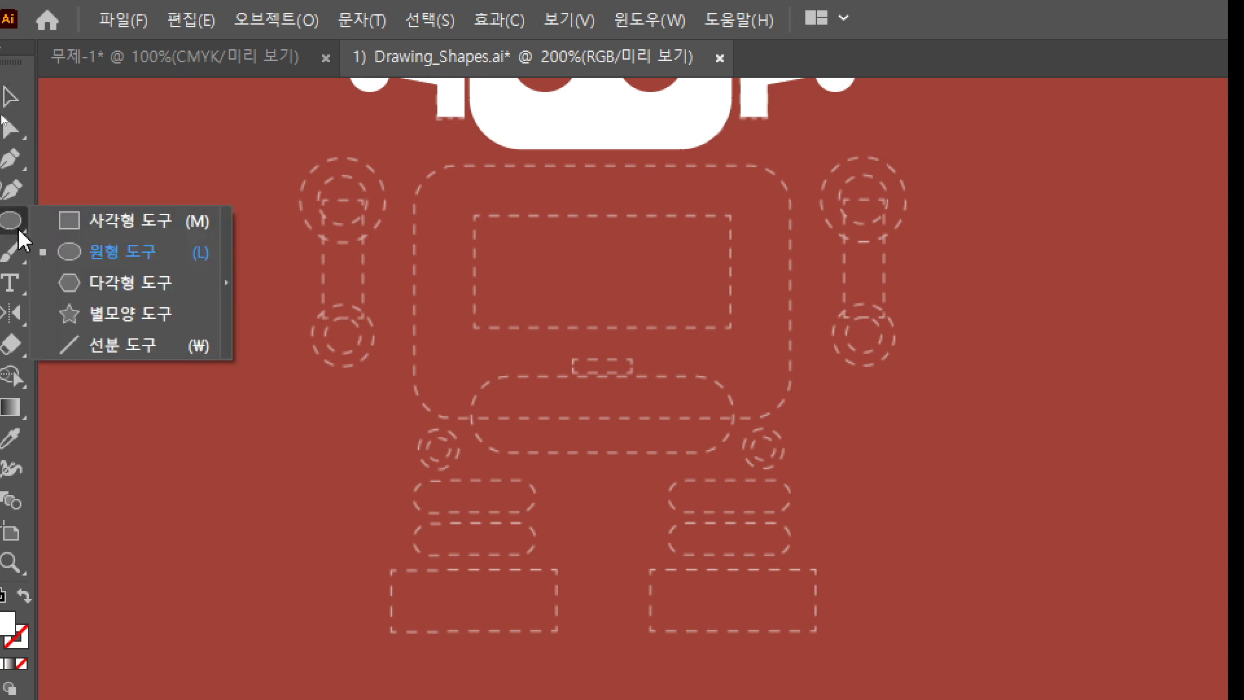
click(64, 221)
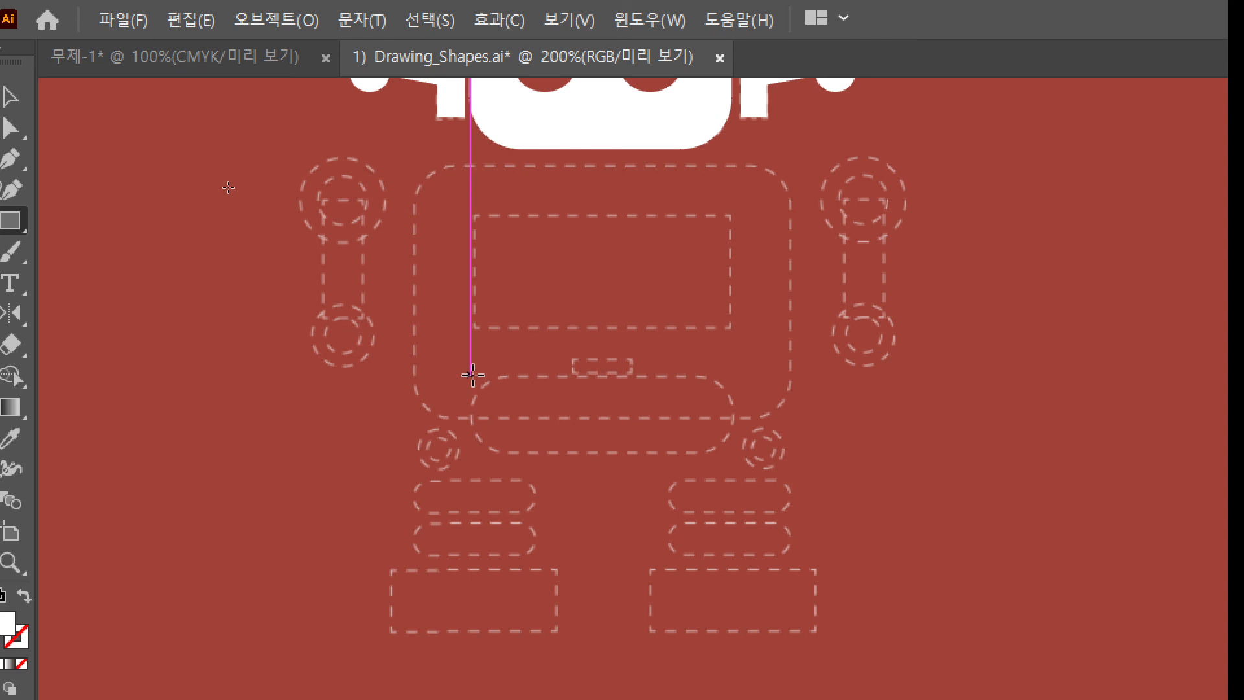
mouse_move(472, 374)
mouse_down()
mouse_move(527, 406)
mouse_move(732, 422)
mouse_move(738, 452)
mouse_move(722, 450)
mouse_move(738, 447)
mouse_move(732, 455)
mouse_up()
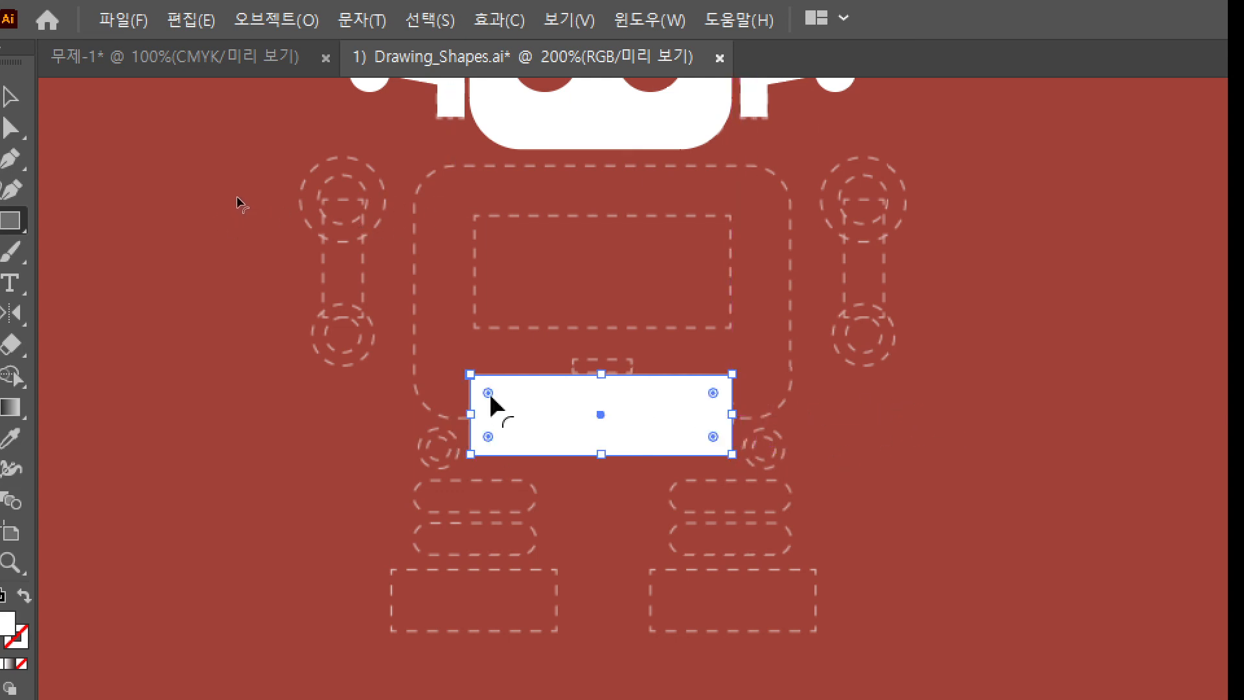
drag(489, 393, 515, 415)
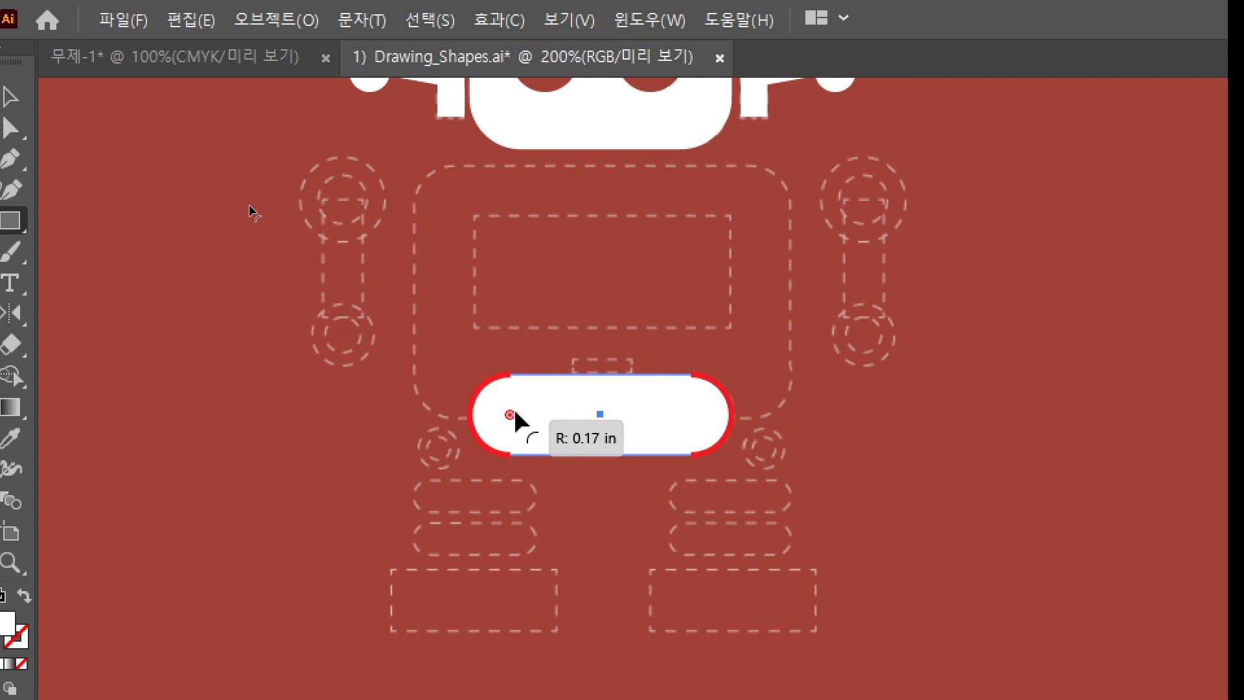
drag(515, 416, 515, 416)
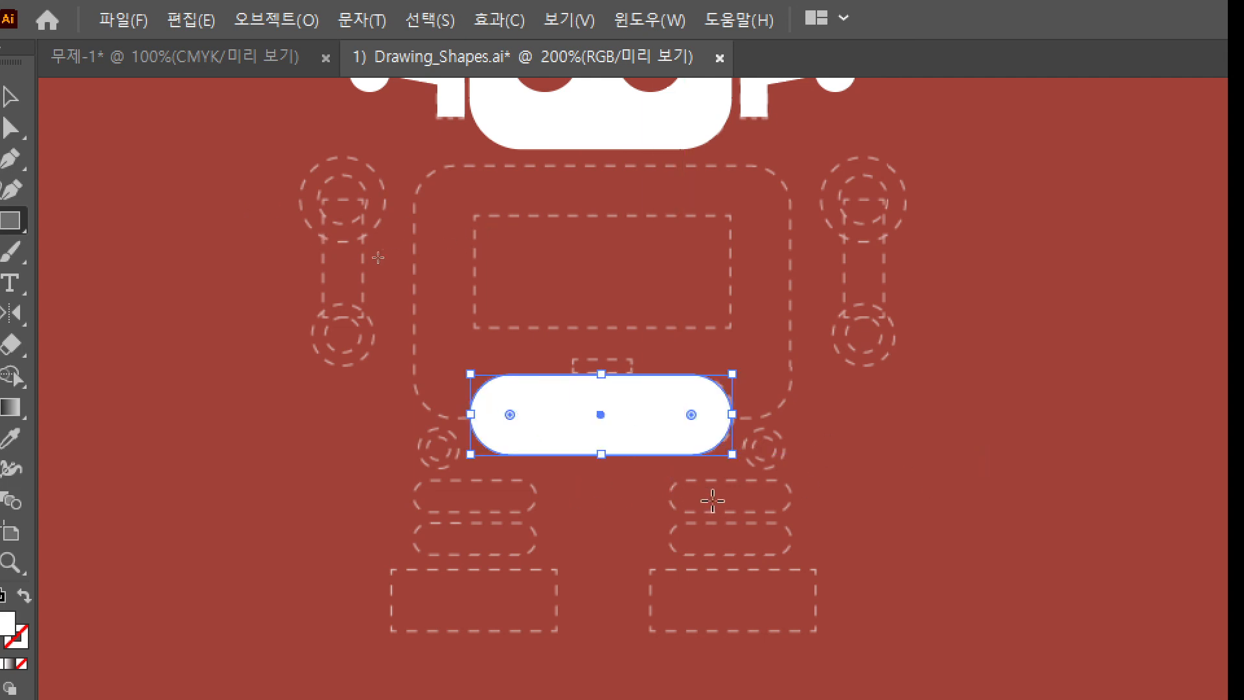
key(ctrl+shift+a)
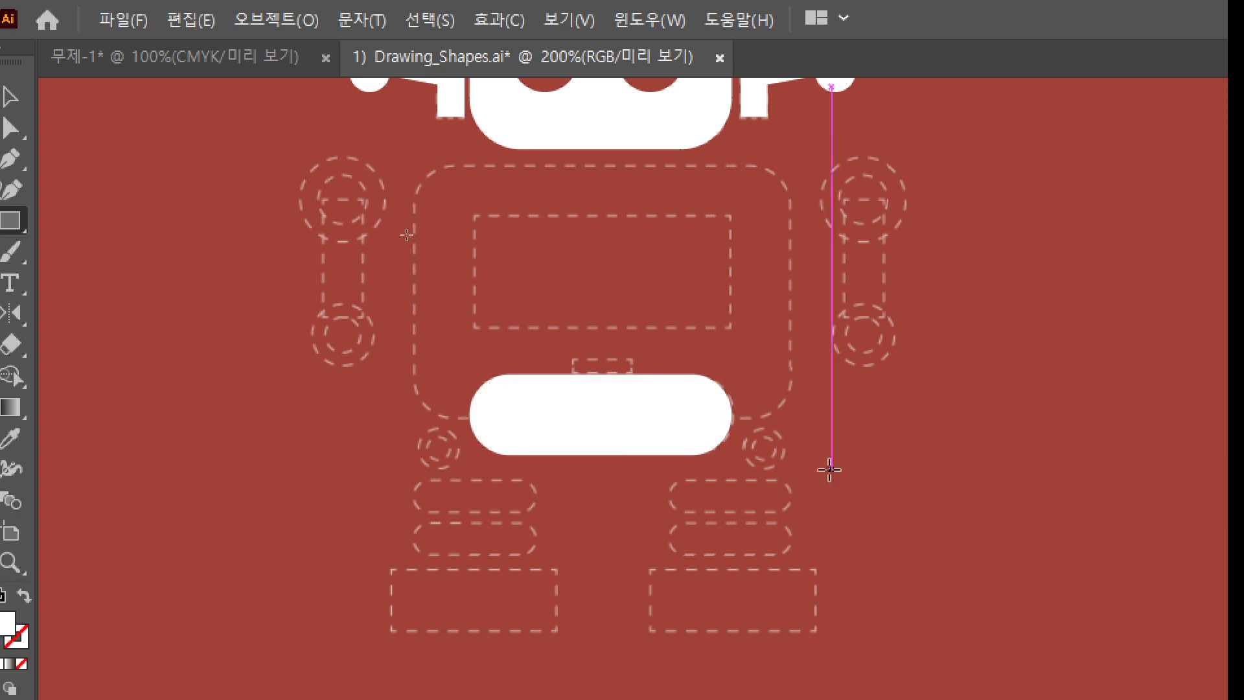
scroll(878, 467, up, 4)
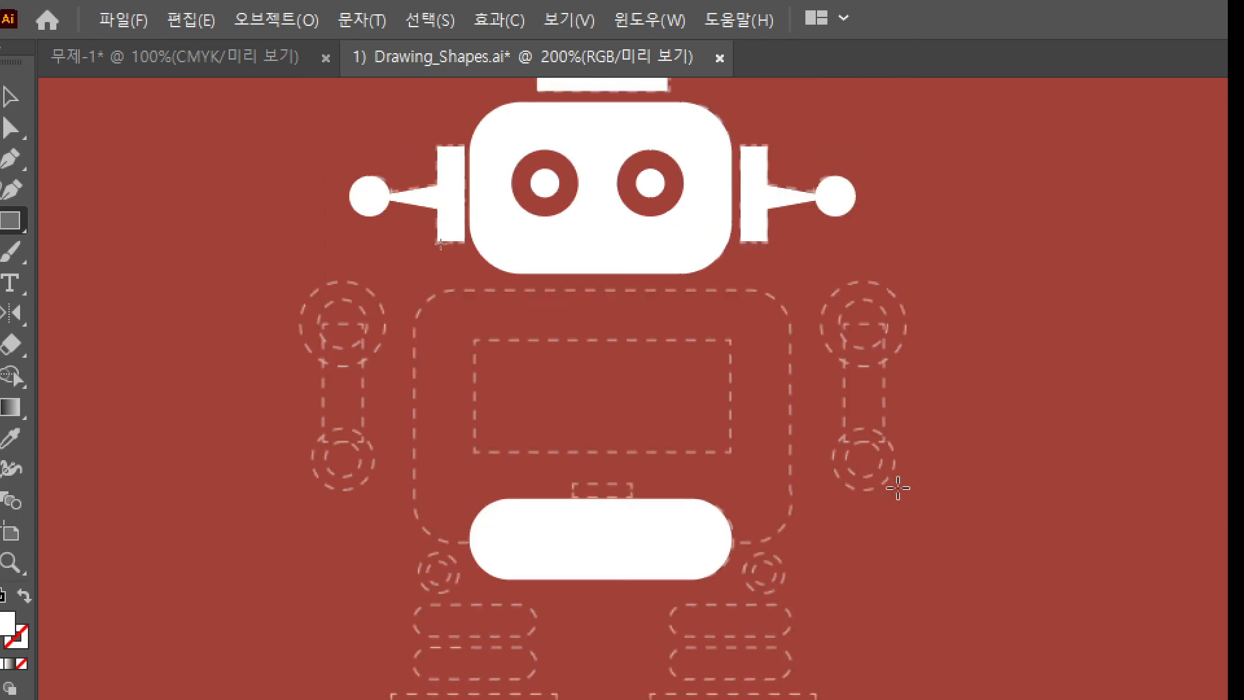
scroll(898, 488, up, 6)
scroll(894, 480, down, 6)
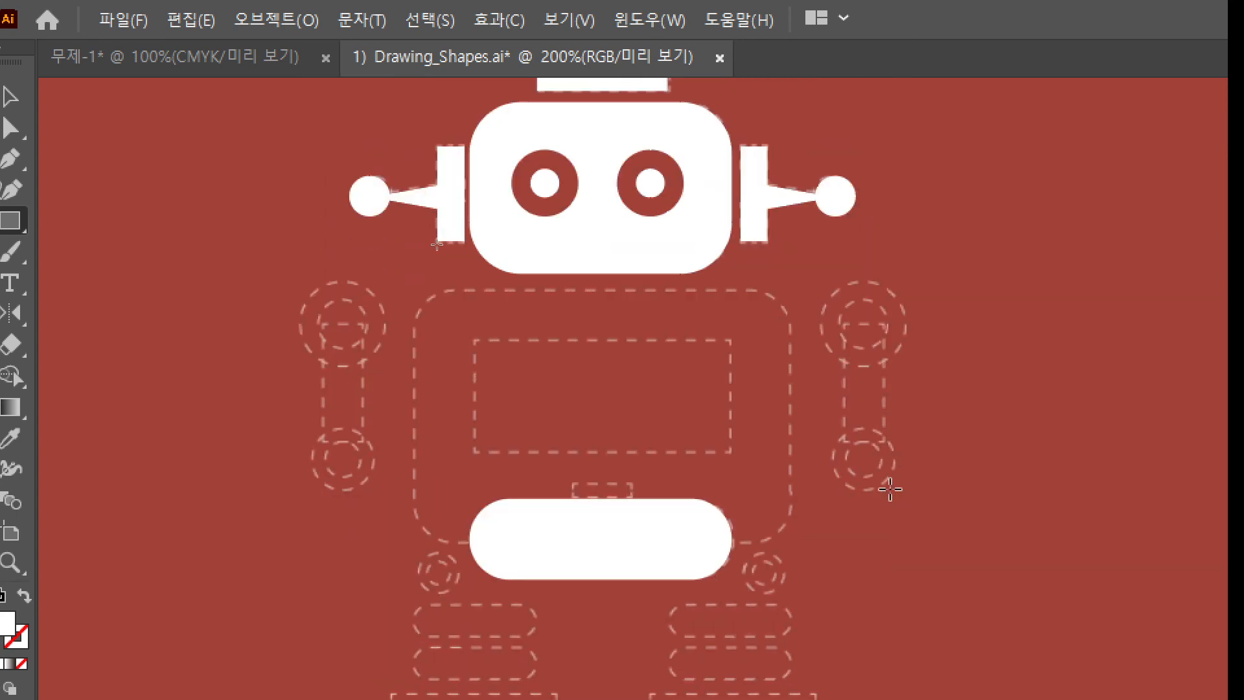